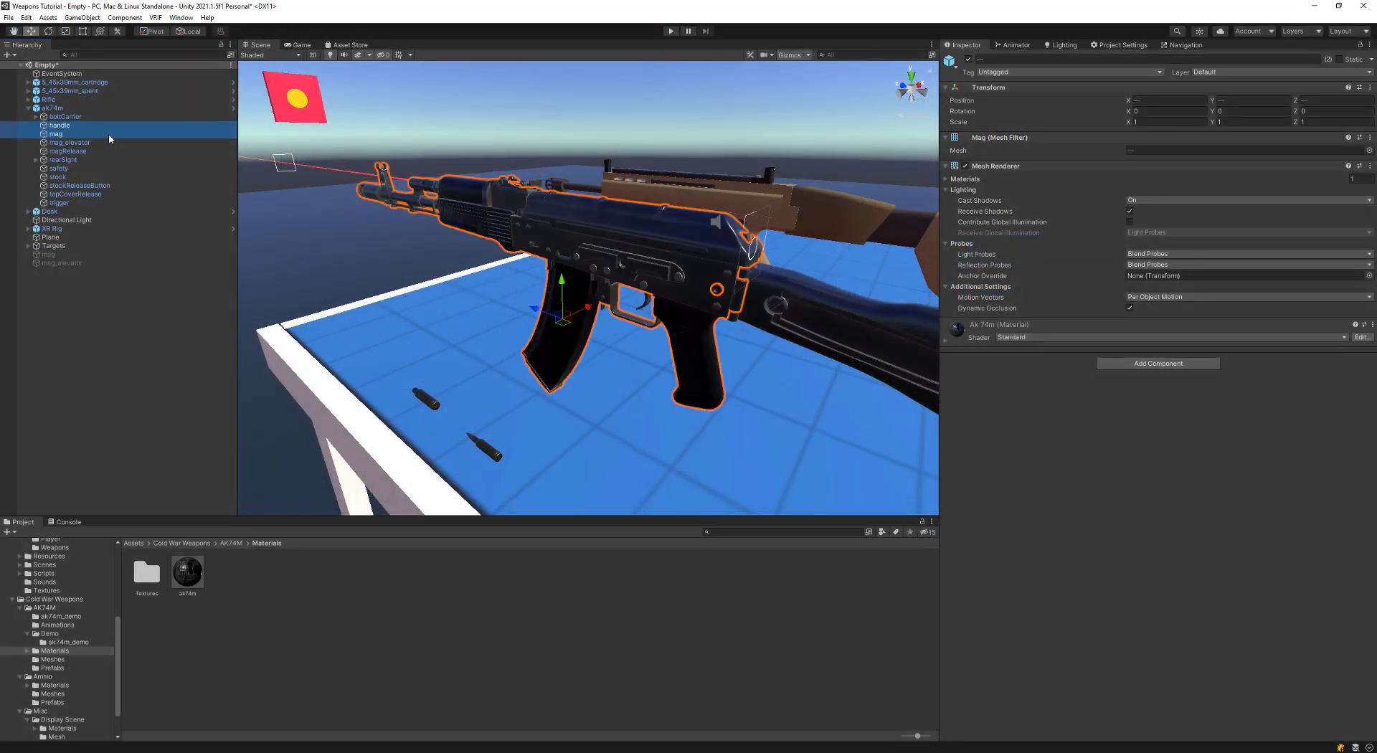
Step: Inspect the ak74m's separate mag part and the 5_45x39mm_cartridge object on the desk
{"action": "left_click", "coordinate": [109, 133]}
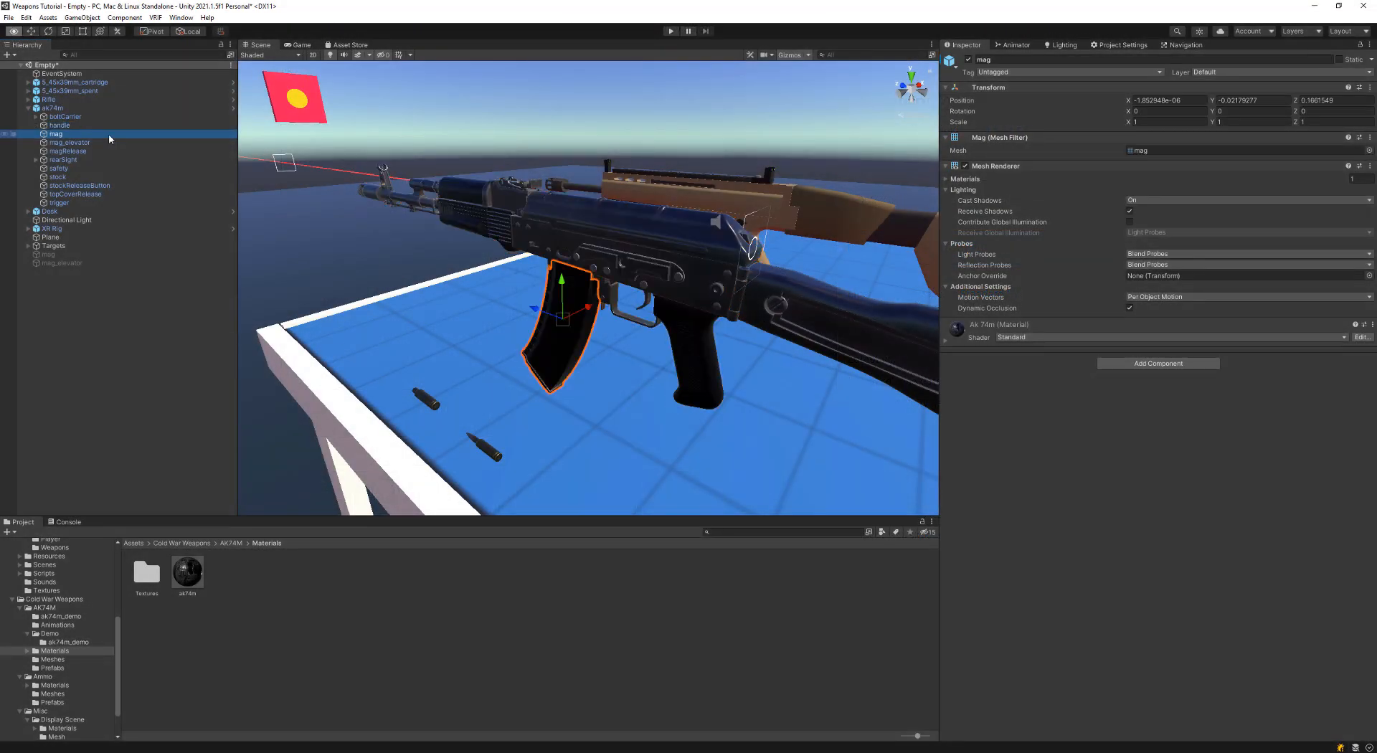
{"action": "key", "text": "alt+shift+a"}
{"action": "left_click_drag", "start_coordinate": [745, 239], "coordinate": [415, 234], "text": "alt"}
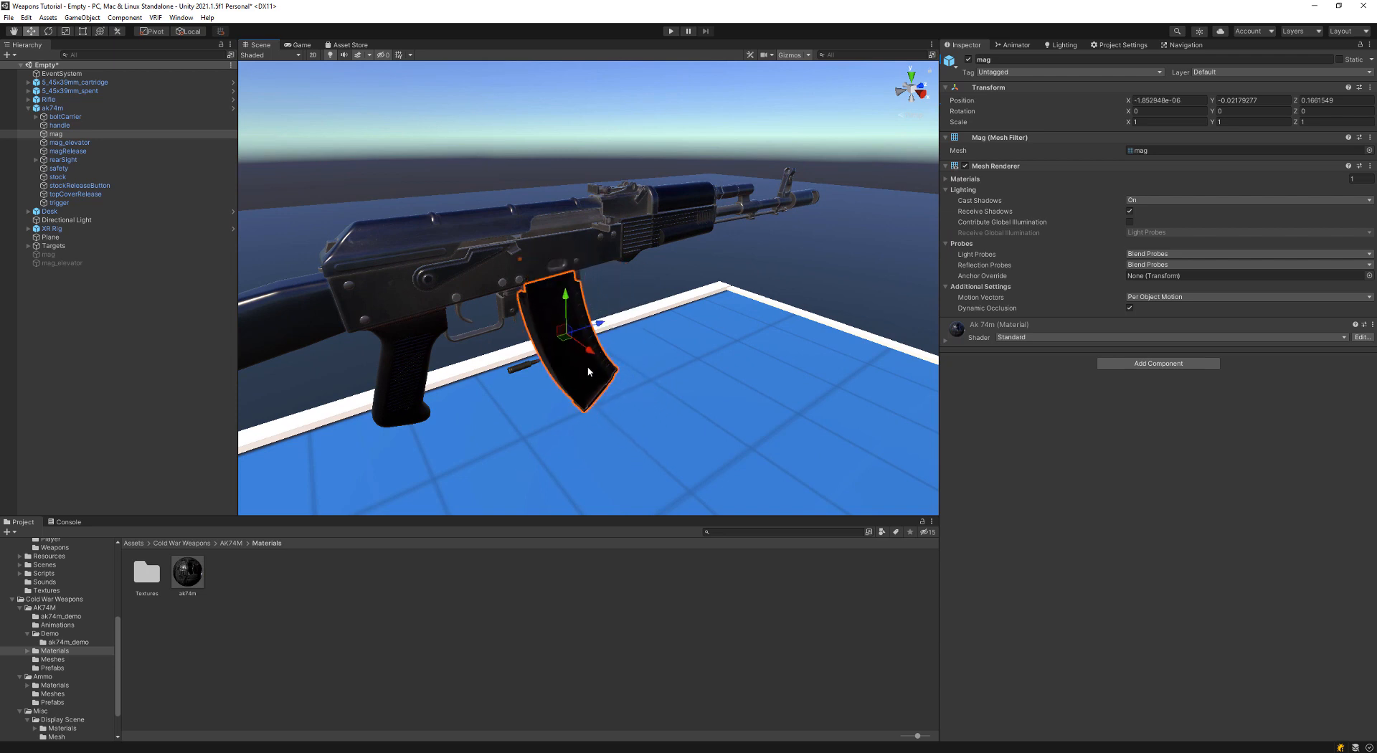
{"action": "left_click", "coordinate": [516, 370]}
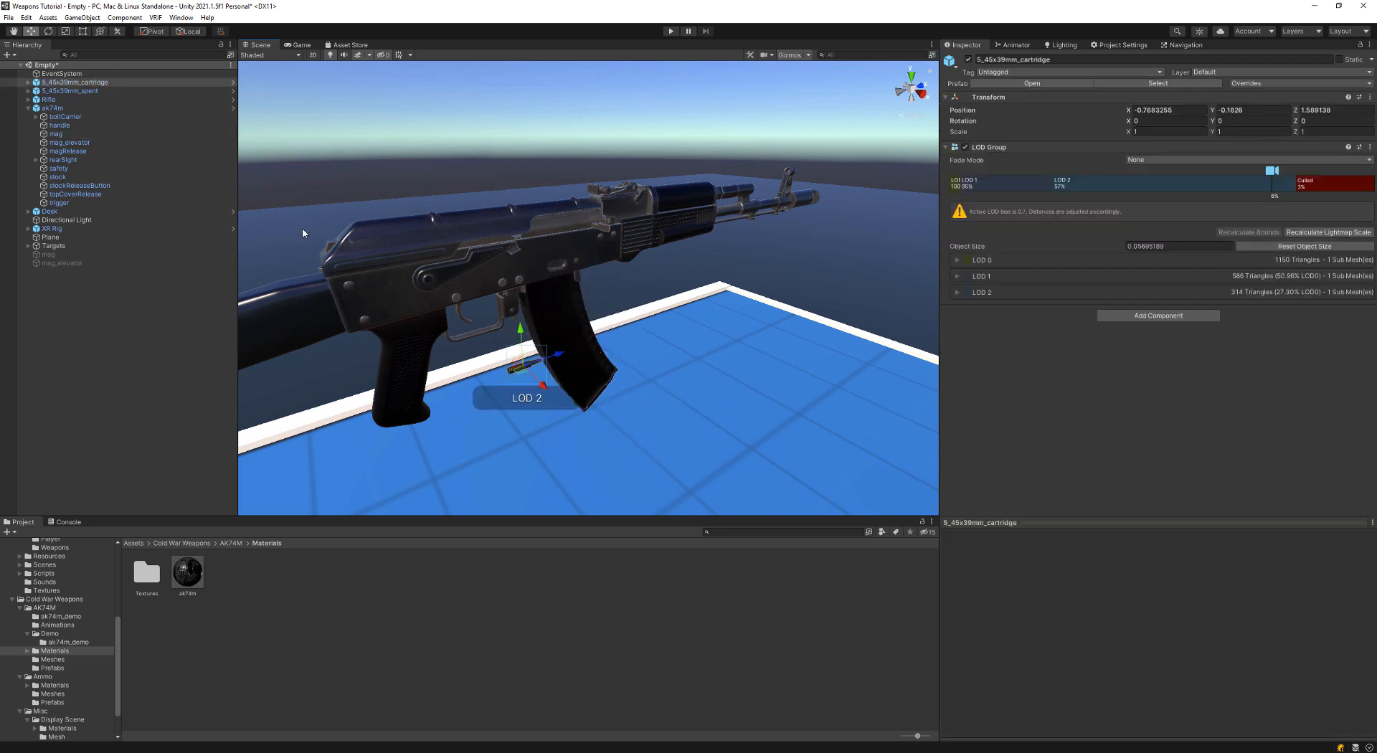
{"action": "double_click", "coordinate": [84, 83]}
{"action": "left_click_drag", "start_coordinate": [553, 316], "coordinate": [817, 294], "text": "alt"}
{"action": "right_click_drag", "start_coordinate": [817, 295], "coordinate": [765, 295]}
{"action": "key", "text": "s"}
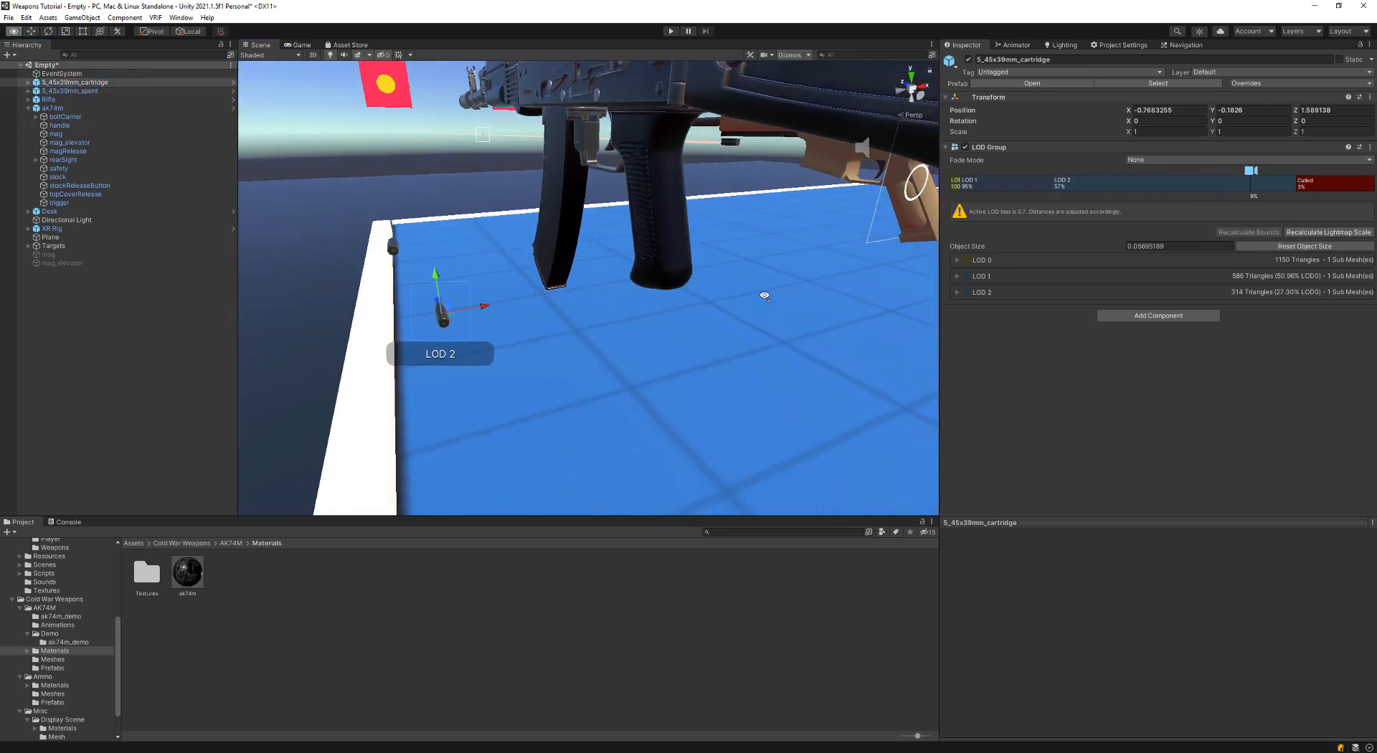
{"action": "key", "text": "e"}
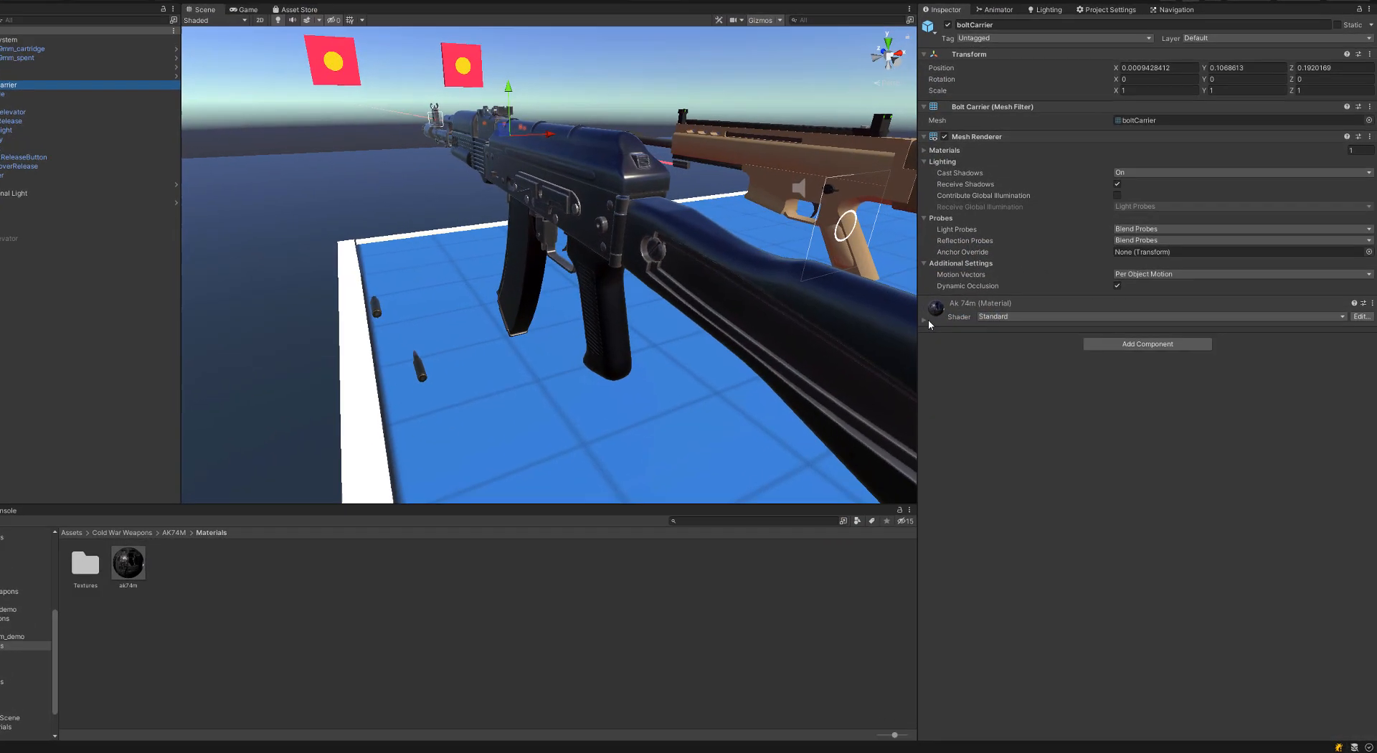
Step: Review the bolt carrier's Ak 74m material, including its available shaders, albedo texture and albedo colour
{"action": "left_click", "coordinate": [950, 335]}
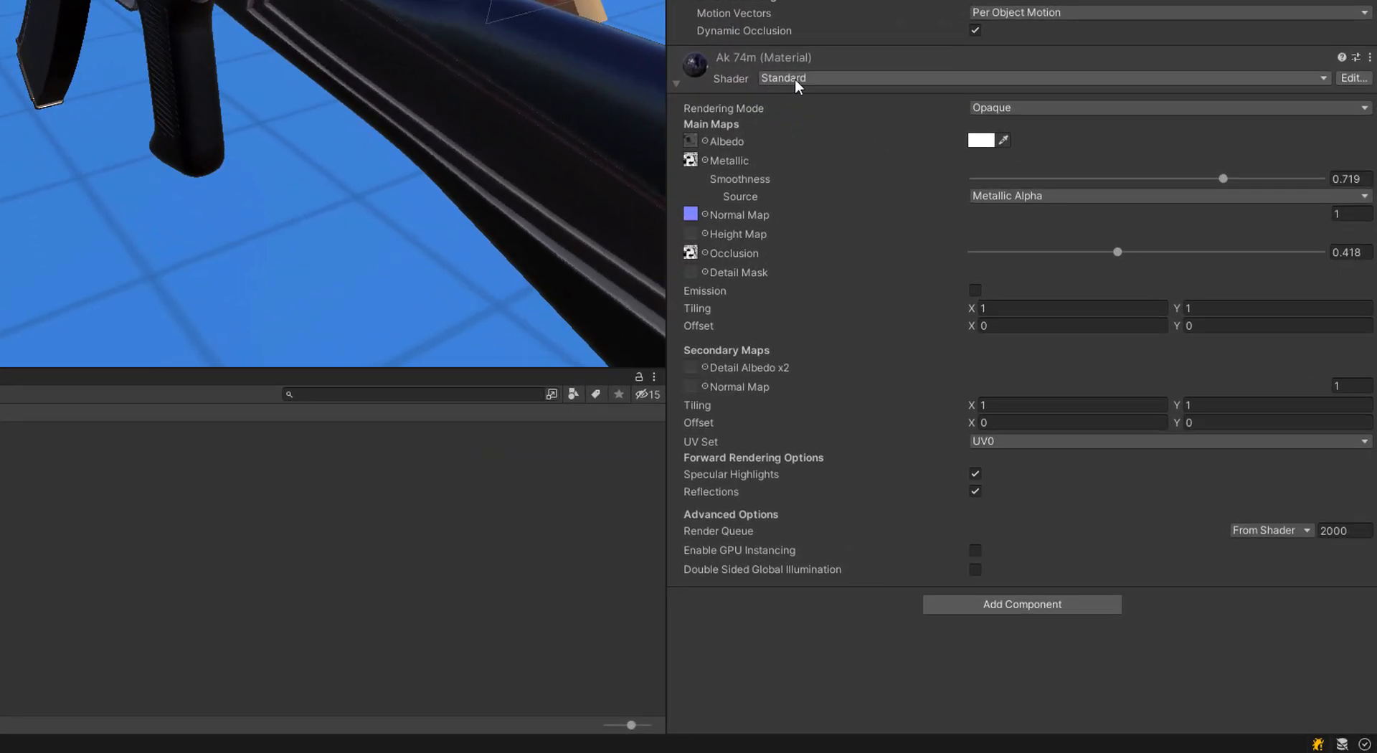
{"action": "left_click", "coordinate": [795, 79]}
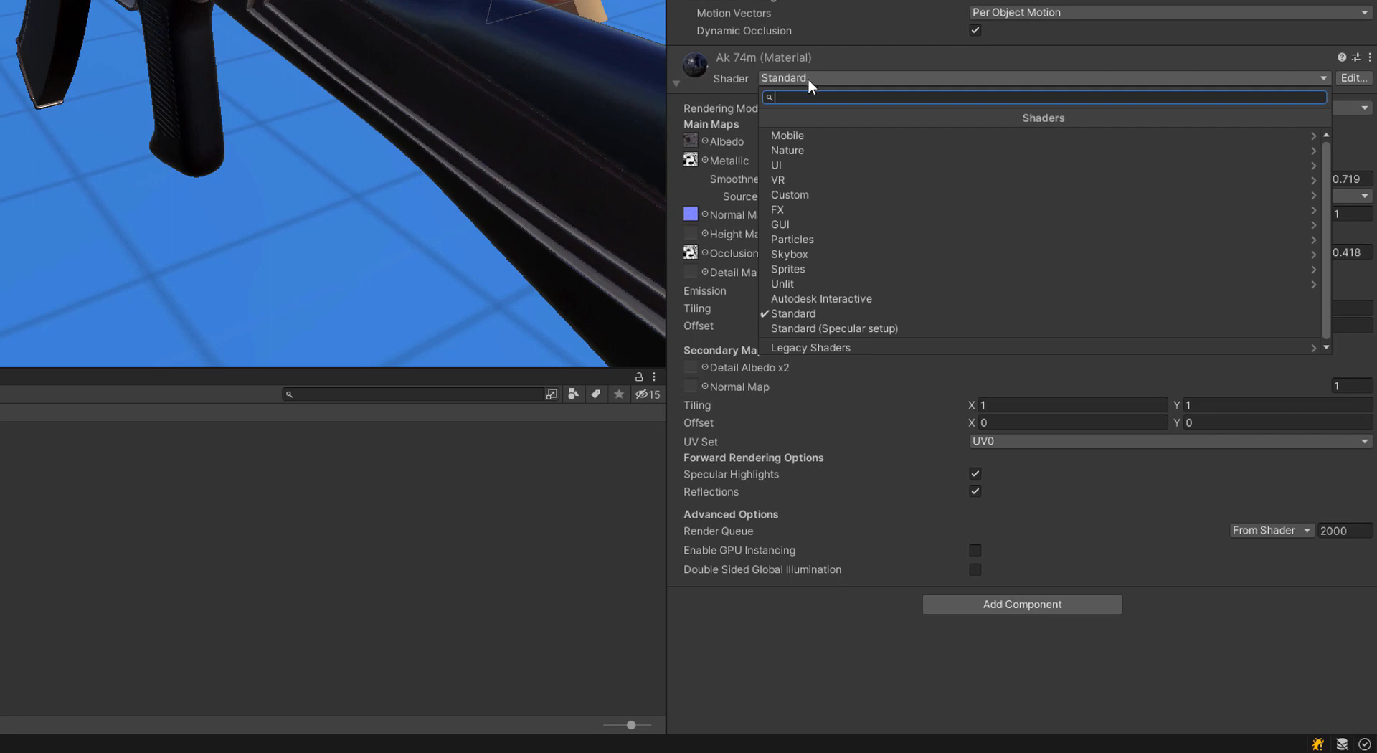
{"action": "left_click", "coordinate": [691, 98]}
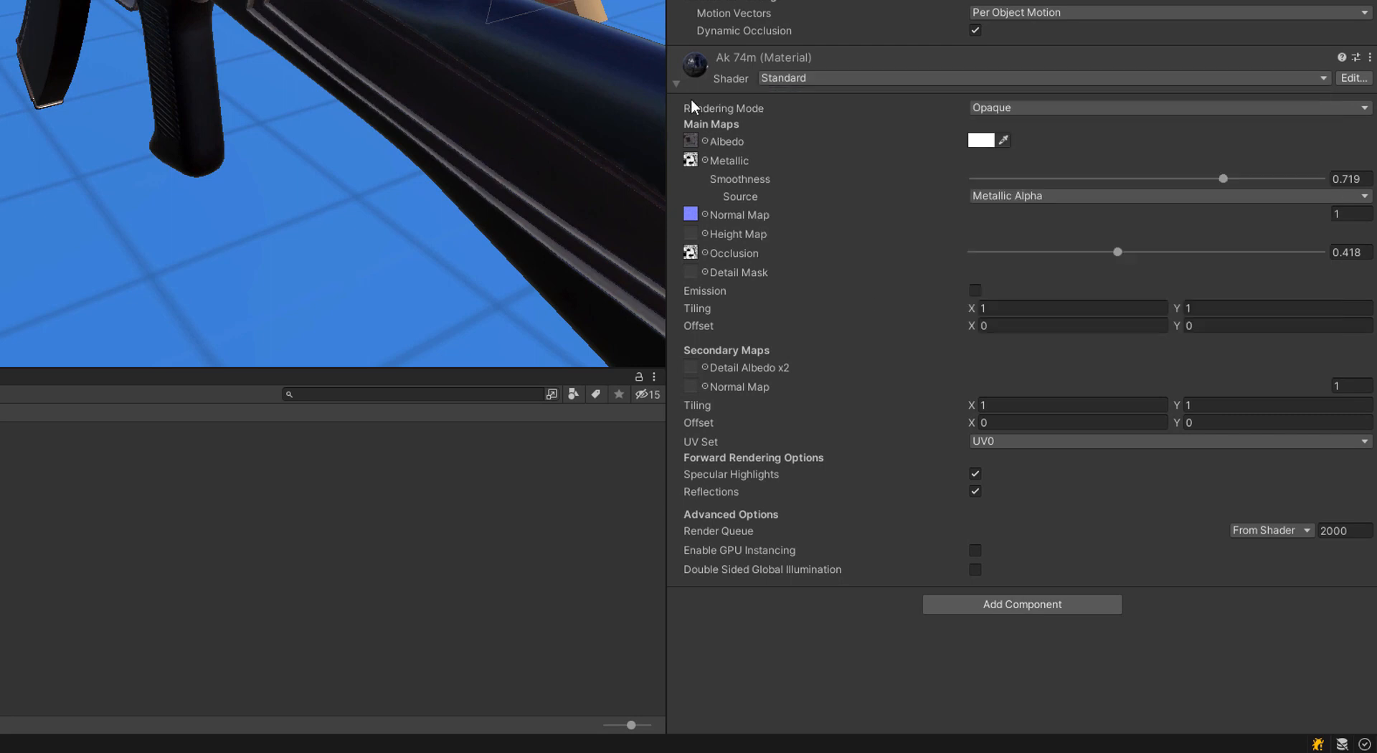
{"action": "left_click", "coordinate": [690, 143]}
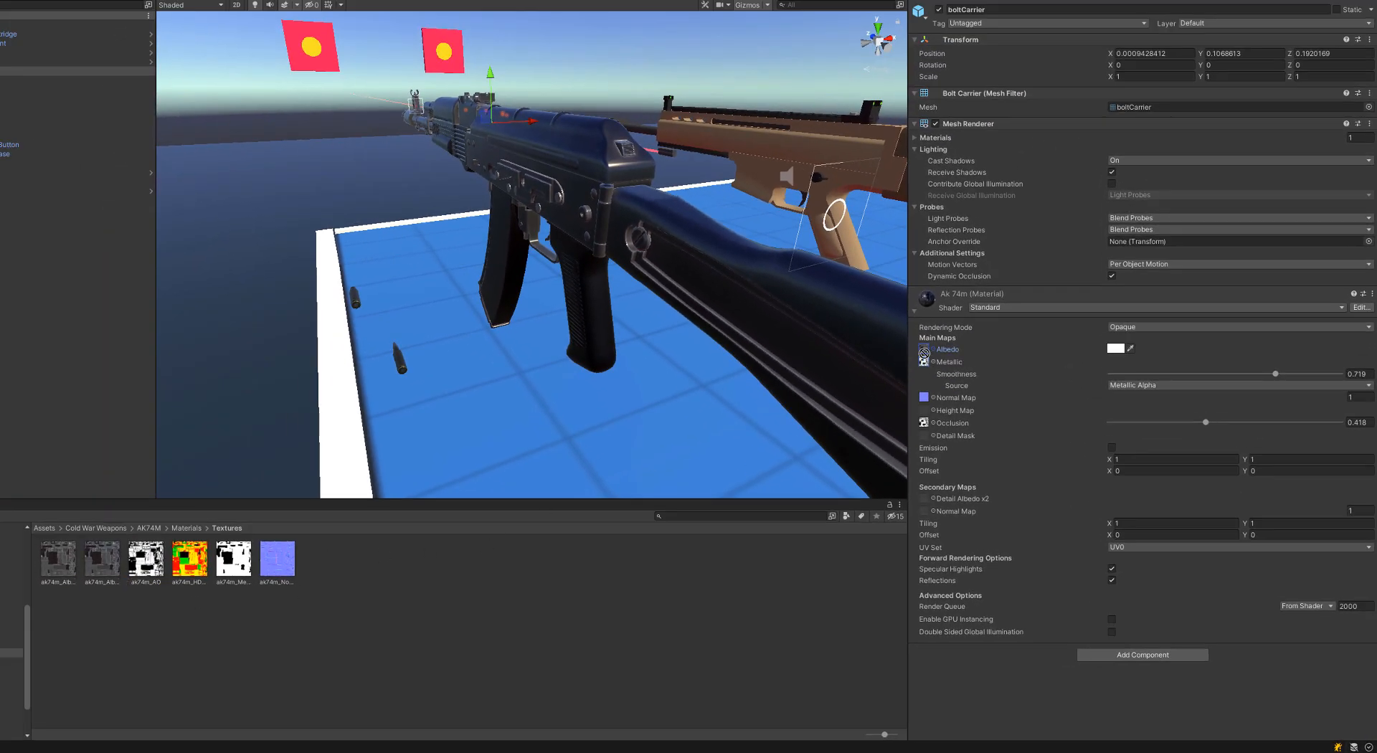
{"action": "left_click", "coordinate": [1116, 350]}
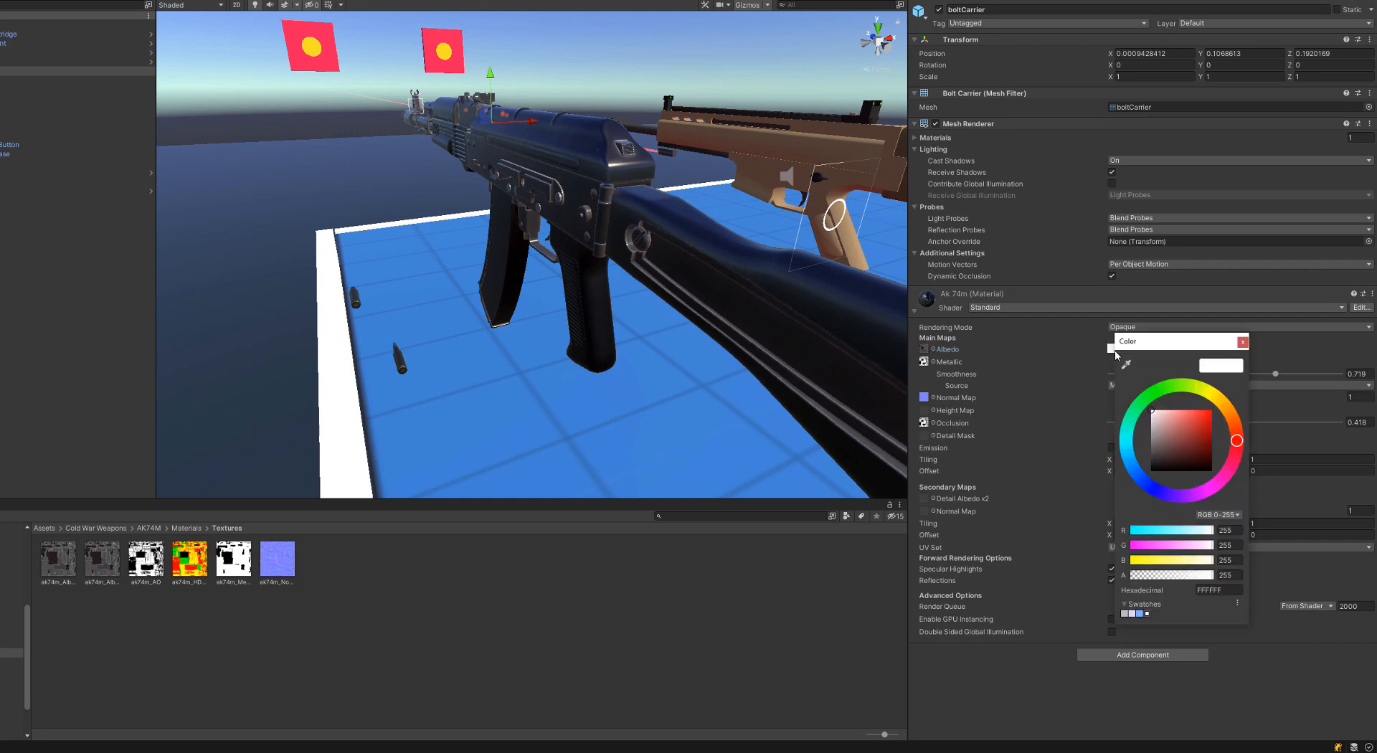
{"action": "left_click_drag", "start_coordinate": [1166, 428], "coordinate": [1149, 397]}
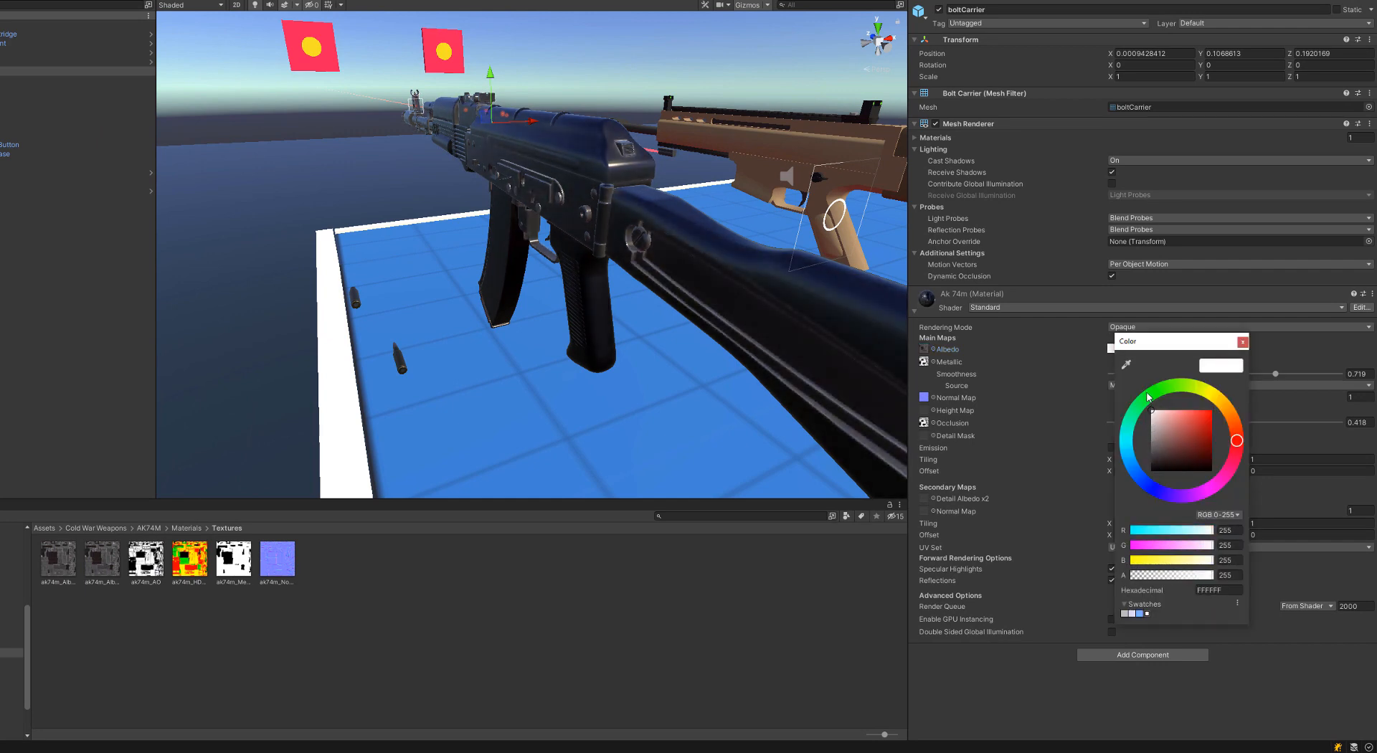
{"action": "left_click", "coordinate": [1244, 343]}
Step: Examine the ak74m model alongside the existing Rifle object and its components in the scene
{"action": "right_click_drag", "start_coordinate": [556, 215], "coordinate": [704, 213]}
{"action": "key", "text": "a"}
{"action": "key", "text": "s"}
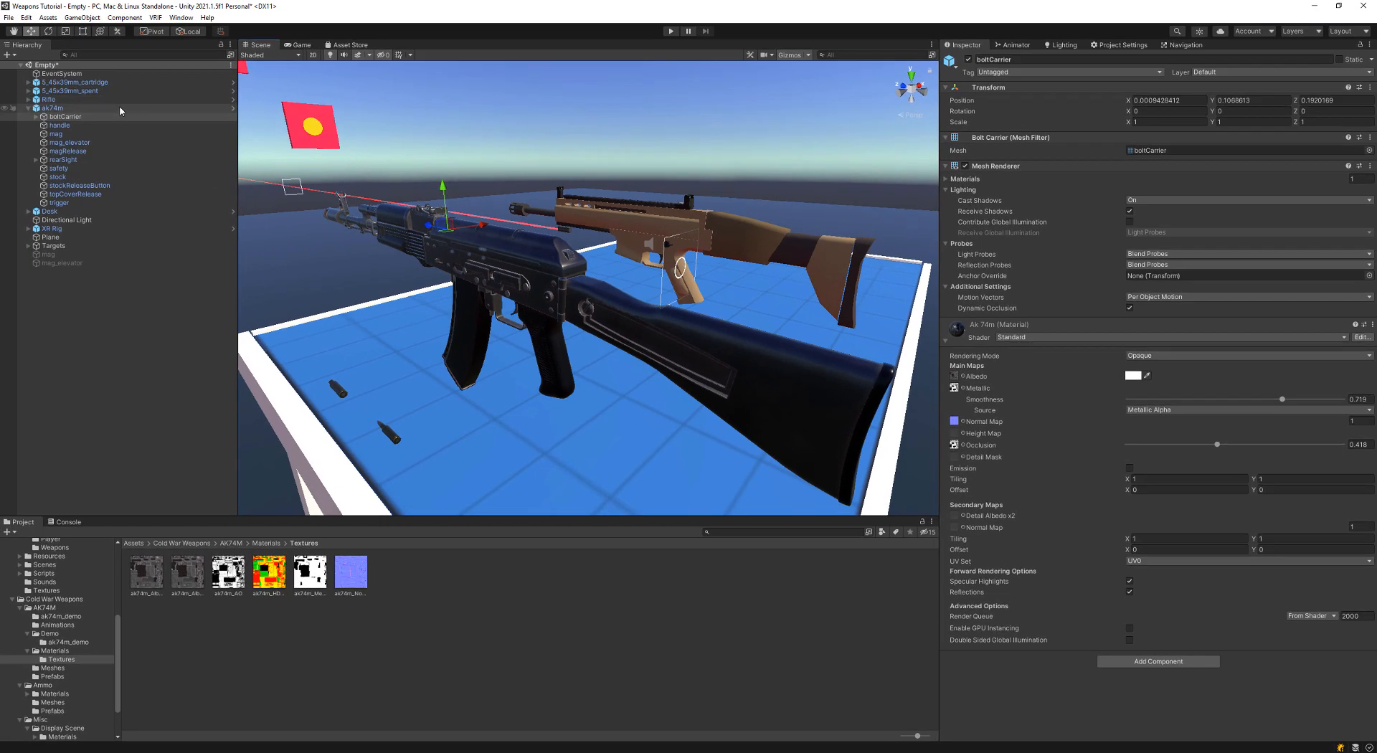
{"action": "left_click", "coordinate": [58, 77]}
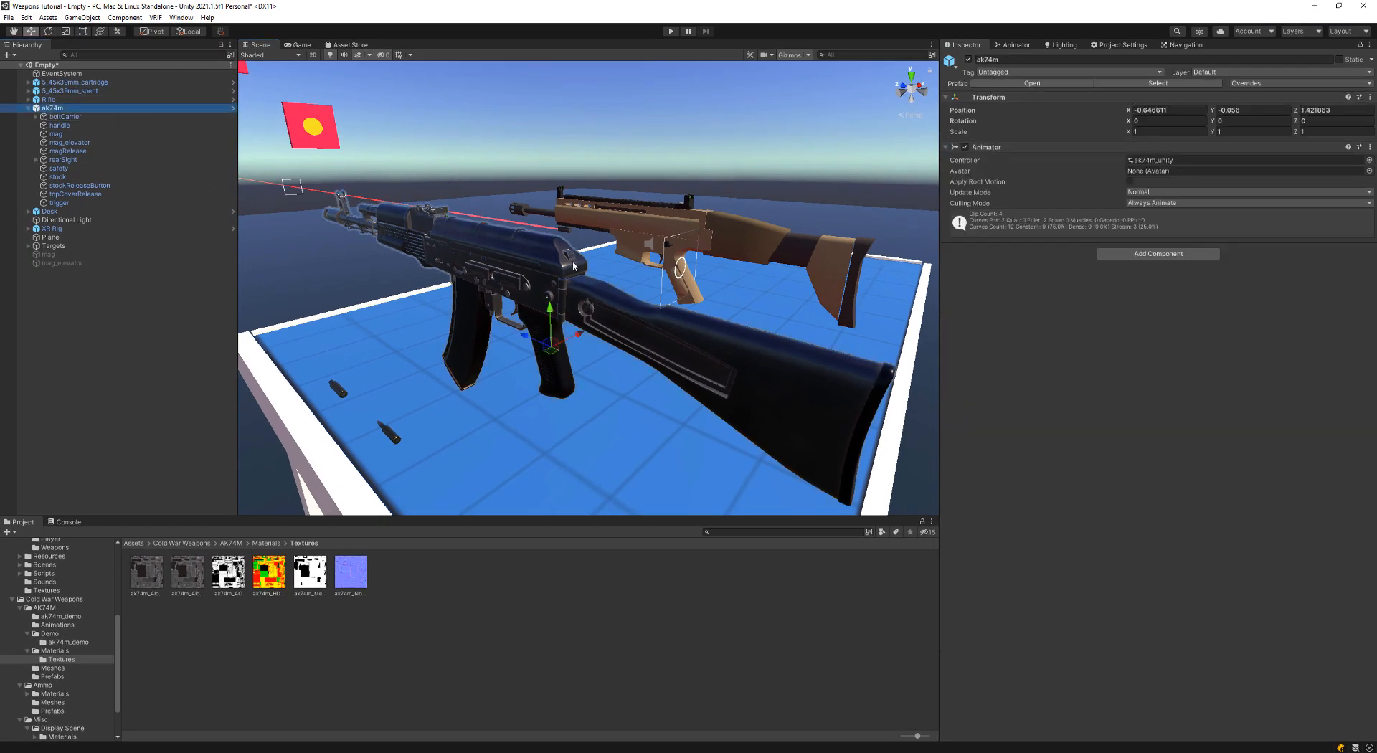
{"action": "left_click", "coordinate": [656, 221]}
{"action": "key", "text": "w"}
{"action": "right_click_drag", "start_coordinate": [656, 221], "coordinate": [658, 269]}
{"action": "key", "text": "s"}
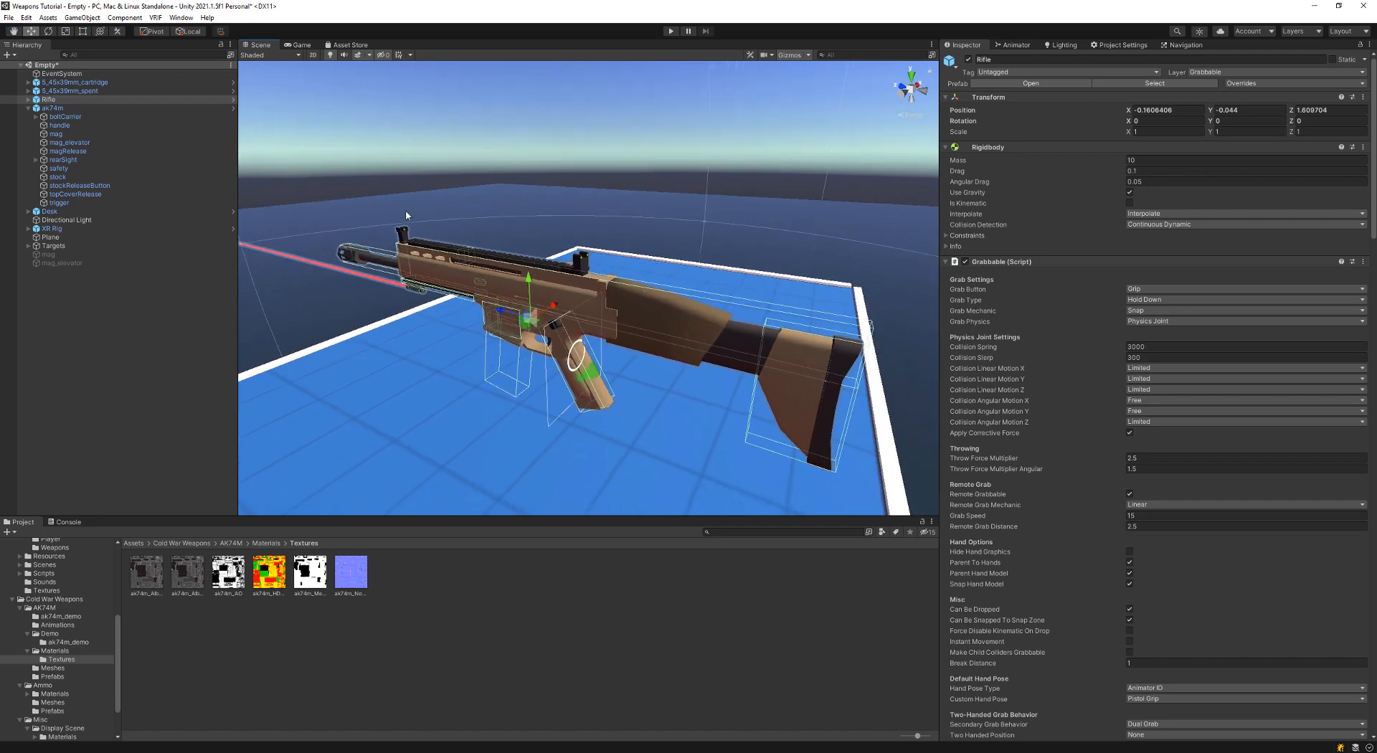
{"action": "left_click", "coordinate": [101, 108]}
{"action": "key", "text": "s"}
{"action": "right_click_drag", "start_coordinate": [622, 341], "coordinate": [631, 356]}
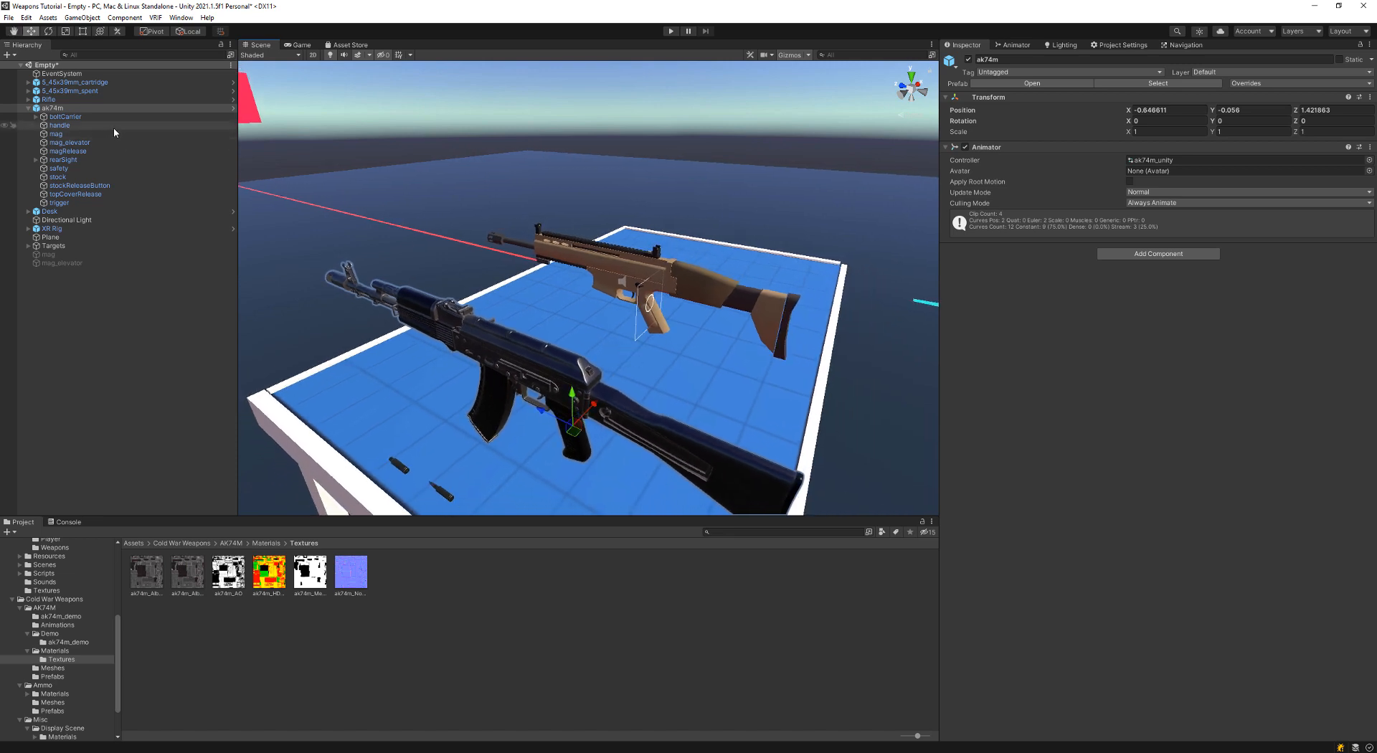
Step: Nest ak74m inside the Rifle's GFX object beside BNG_Gun_Rifle and set its local position to 0, 0, 0
{"action": "left_click", "coordinate": [27, 99]}
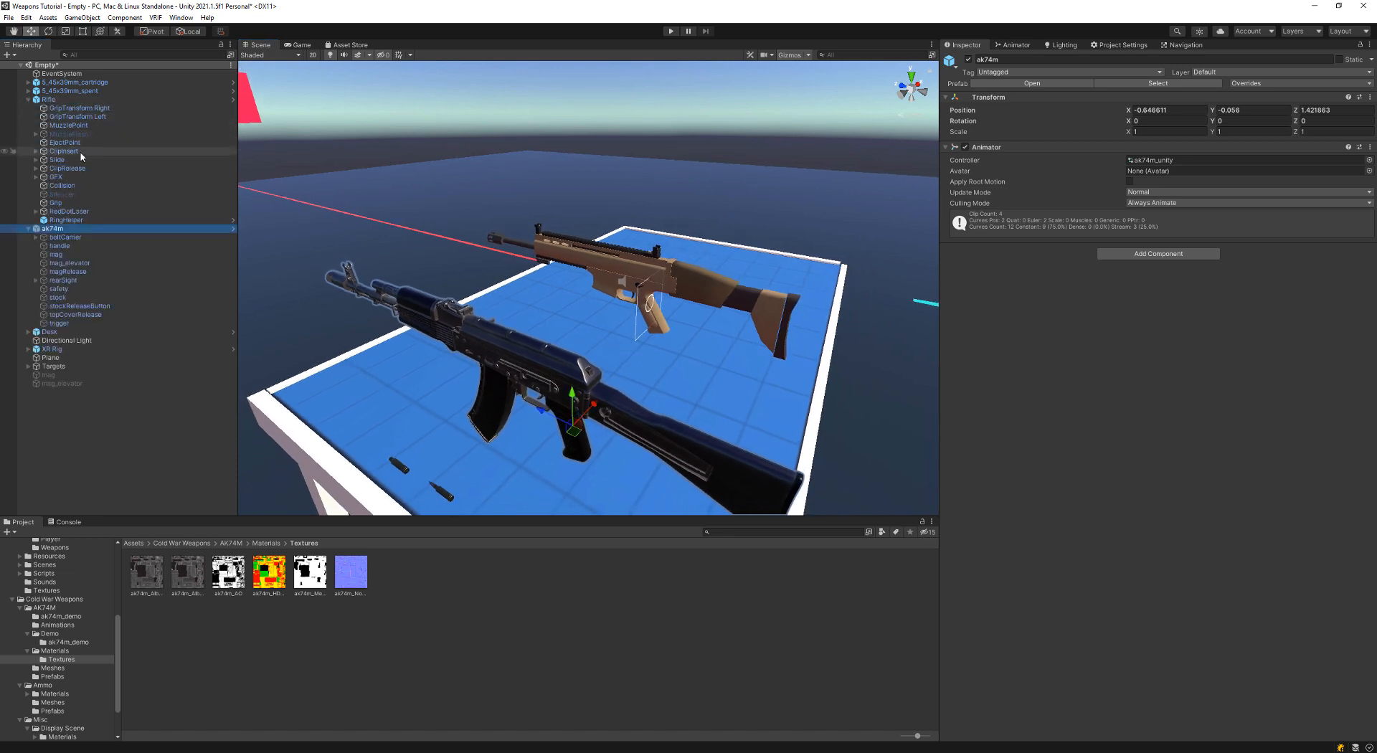
{"action": "left_click", "coordinate": [74, 178]}
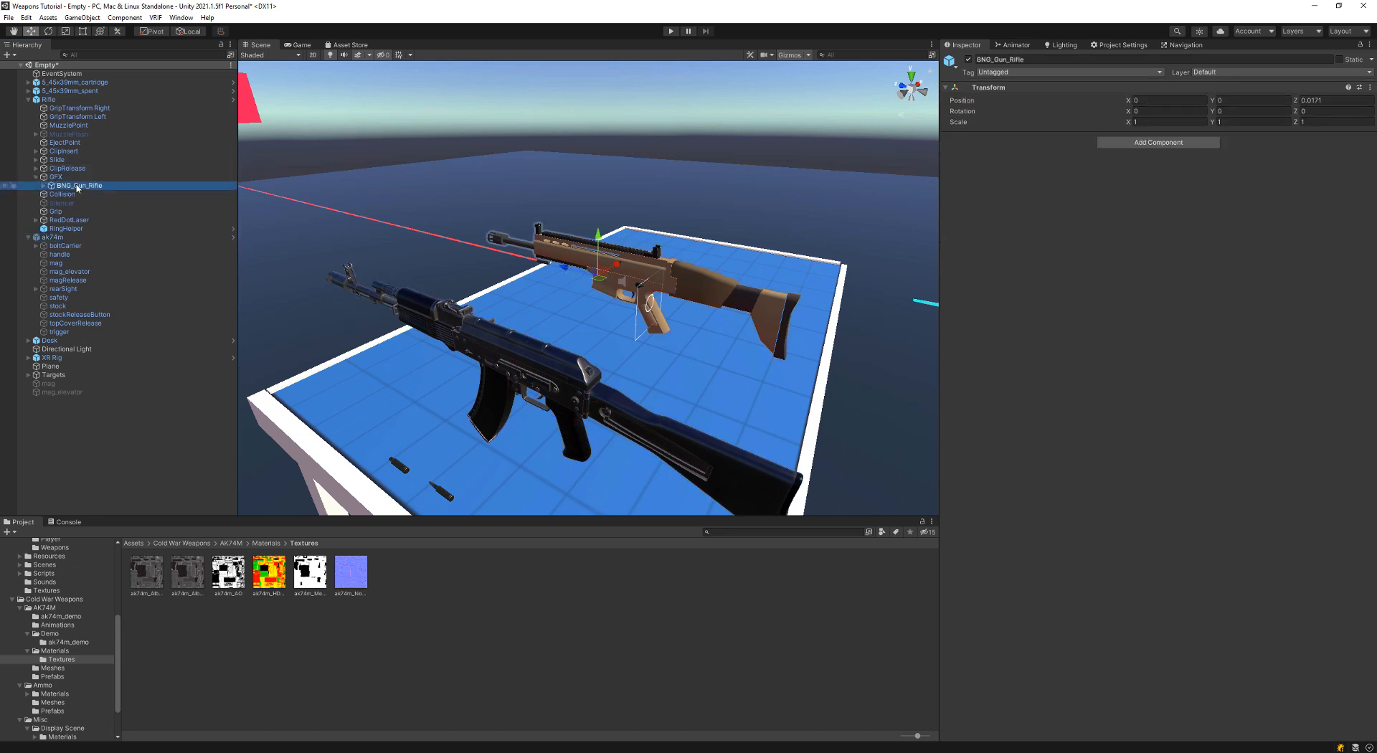
{"action": "key", "text": "alt+shift+a"}
{"action": "key", "text": "alt+shift+a"}
{"action": "left_click_drag", "start_coordinate": [52, 237], "coordinate": [78, 188]}
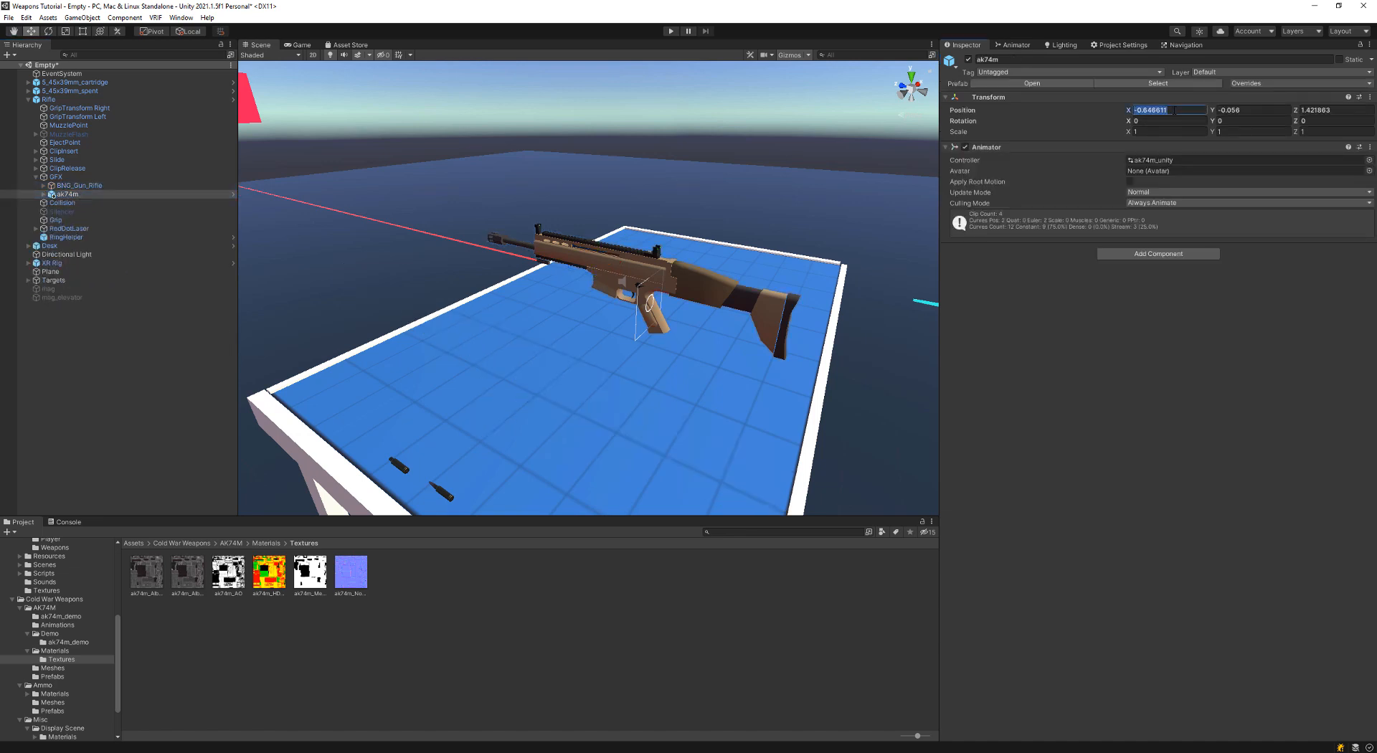
{"action": "type", "text": "0"}
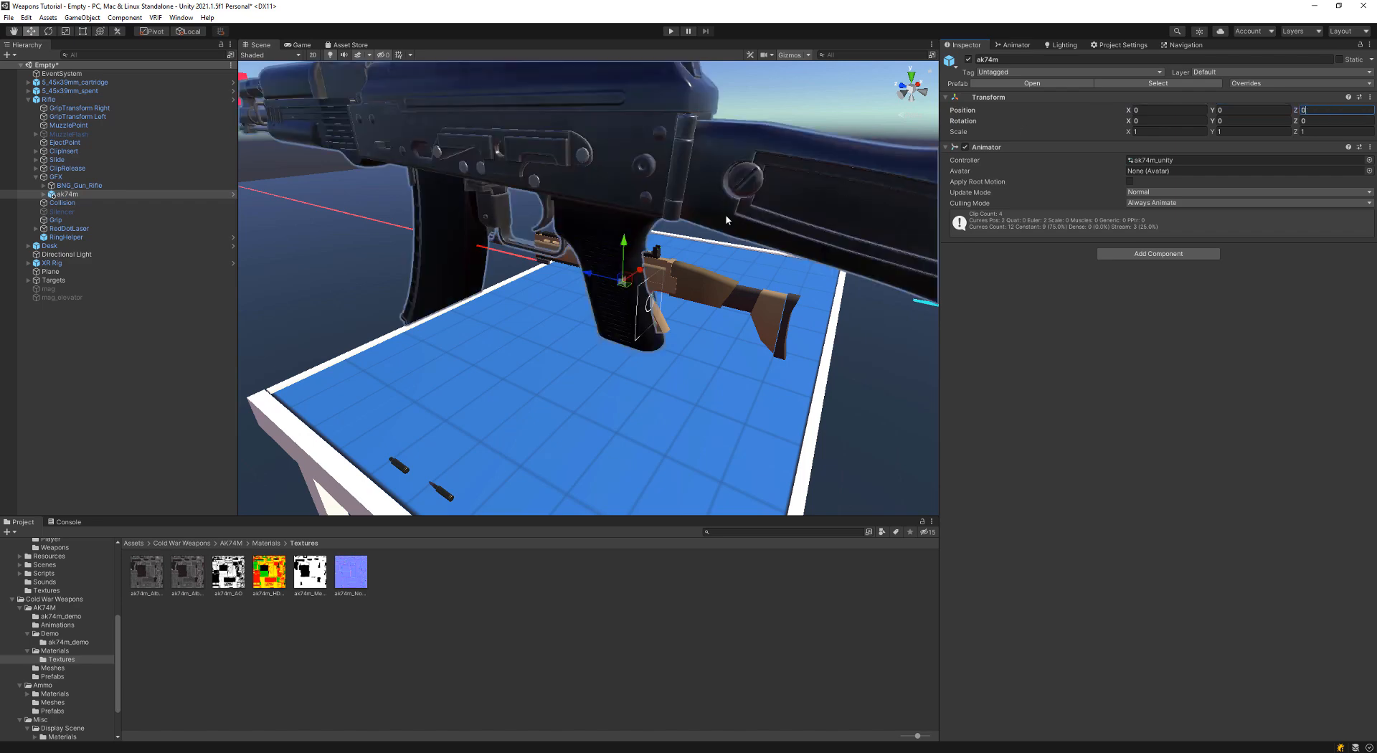
{"action": "key", "text": "s"}
{"action": "right_click_drag", "start_coordinate": [726, 220], "coordinate": [701, 229]}
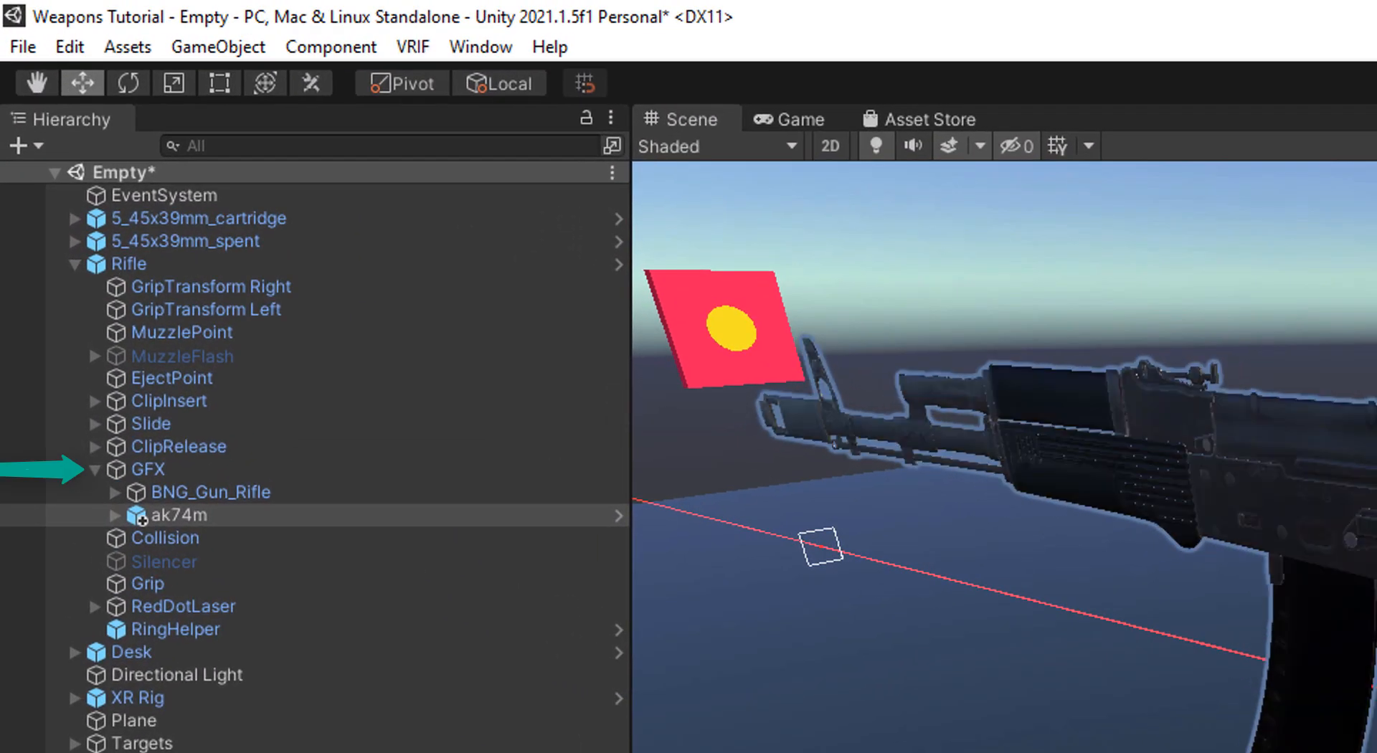
Step: Scale ak74m to 0.2 on all axes and move it over BNG_Gun_Rifle, to about Y -0.0086, Z -0.0095
{"action": "type", "text": "00"}
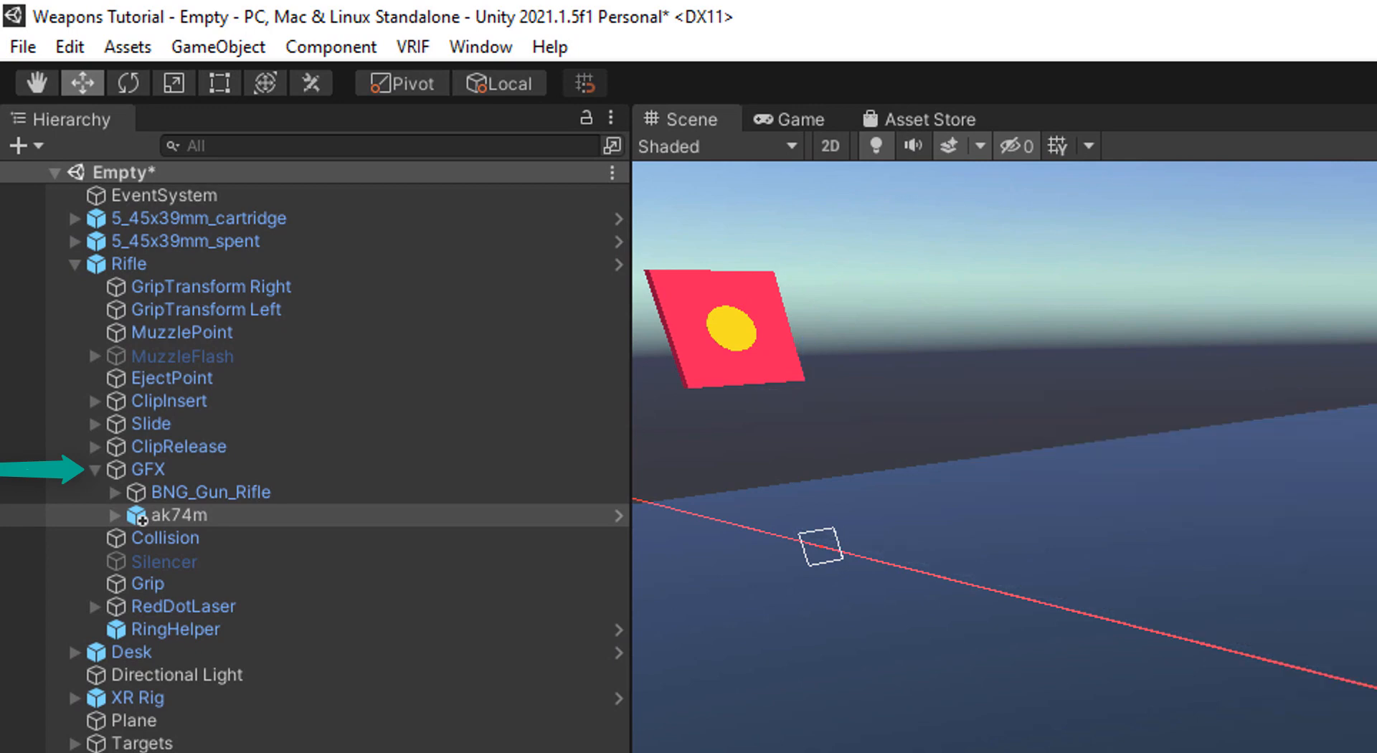
{"action": "right_click_drag", "start_coordinate": [1291, 459], "coordinate": [1367, 420]}
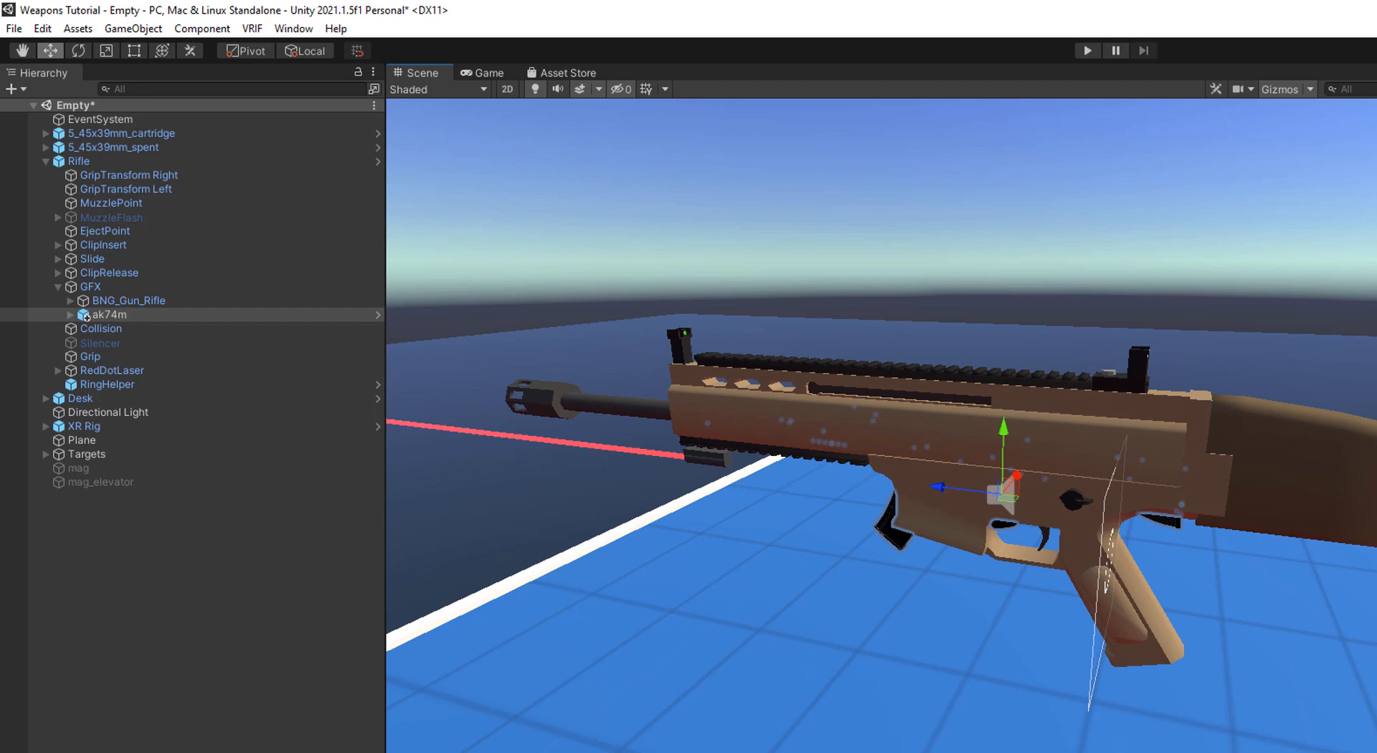
{"action": "double_click", "coordinate": [1147, 131]}
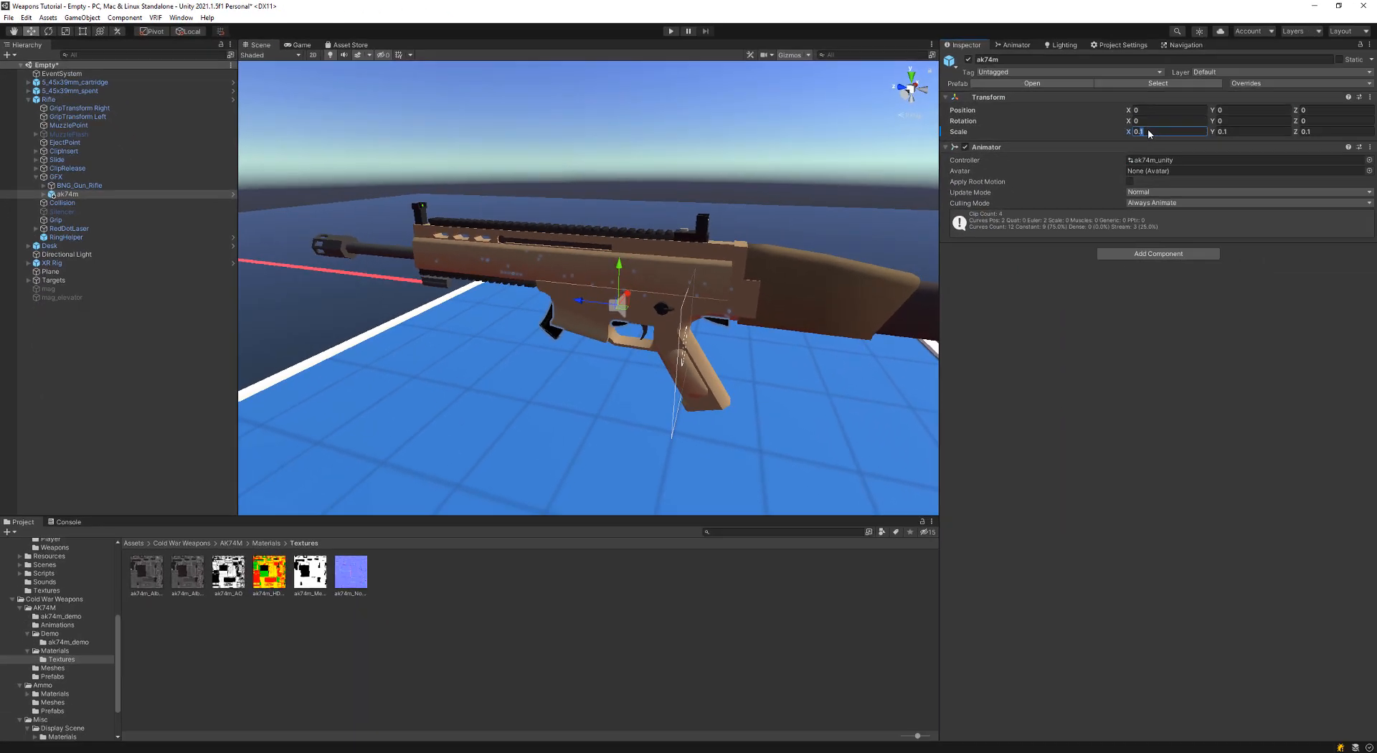
{"action": "key", "text": "Tab"}
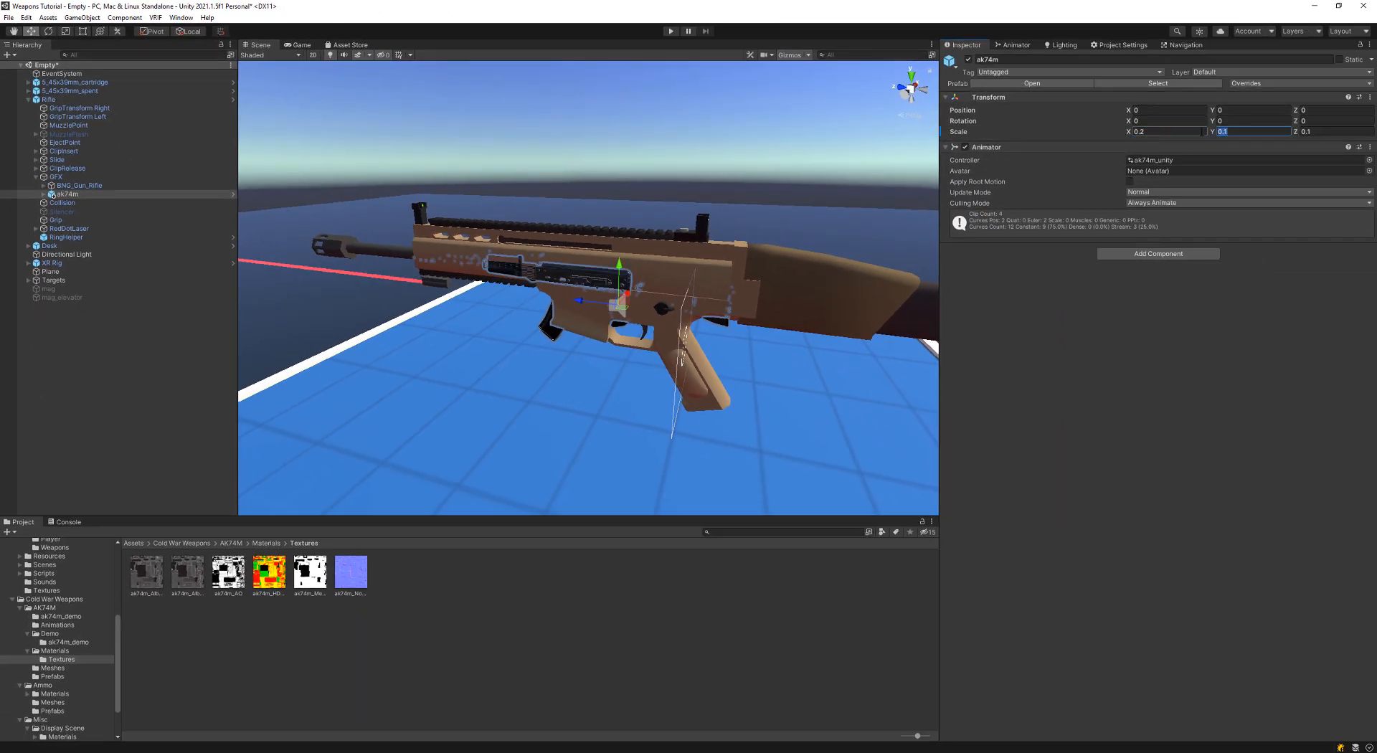
{"action": "type", "text": "0.2"}
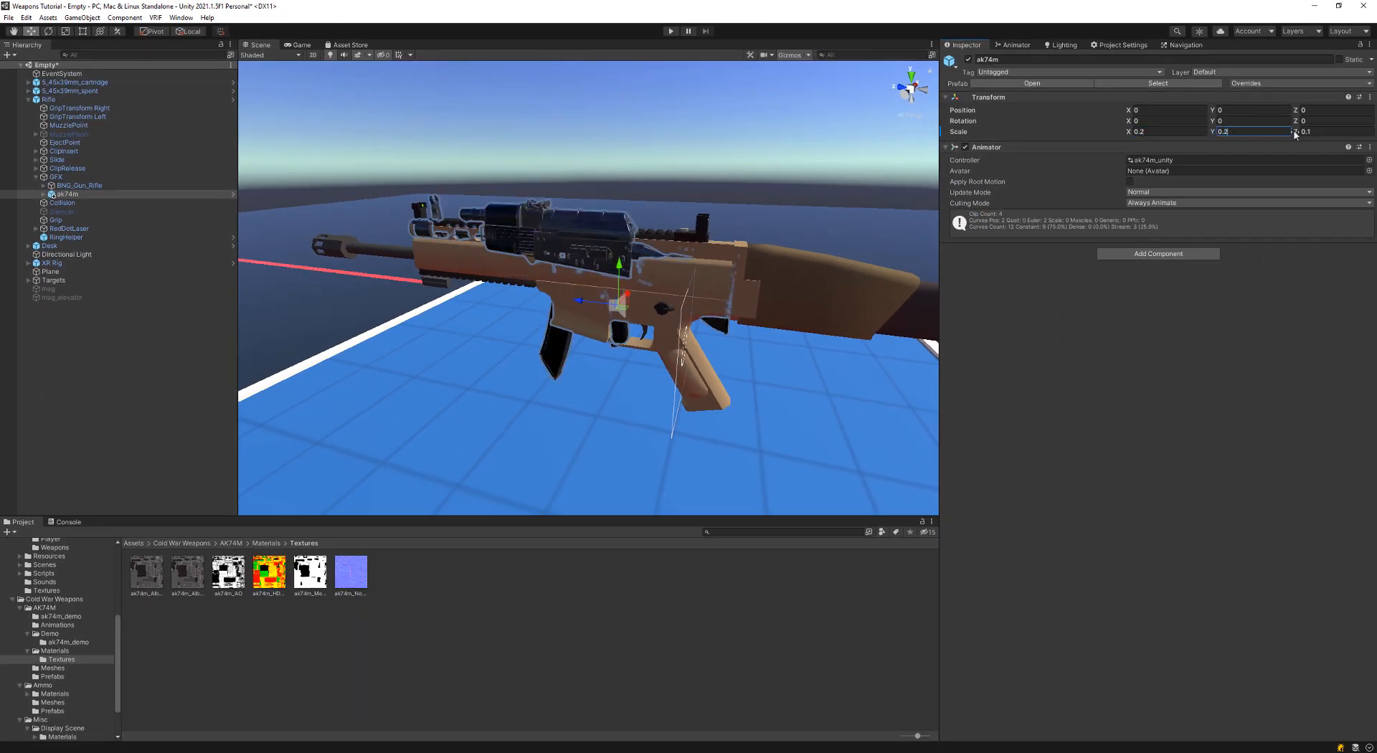
{"action": "type", "text": "2"}
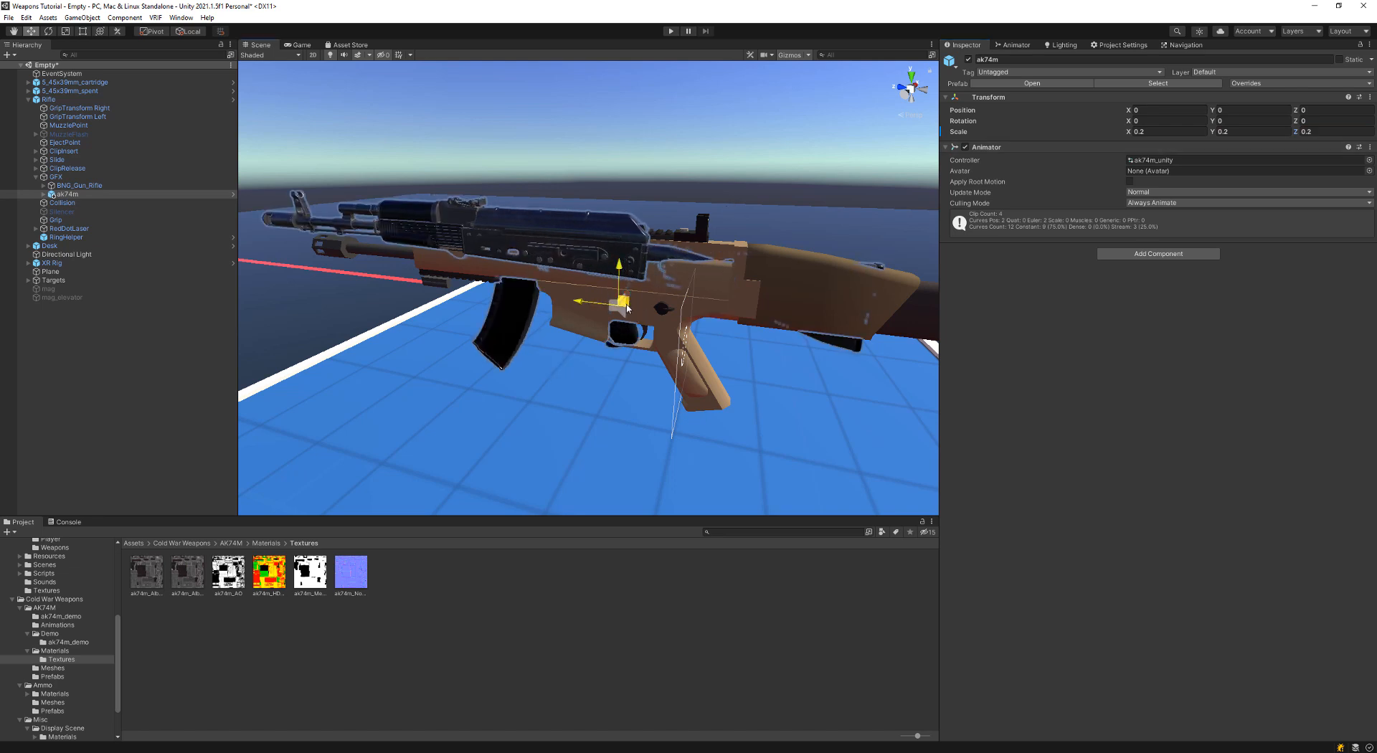
{"action": "left_click_drag", "start_coordinate": [627, 307], "coordinate": [662, 342]}
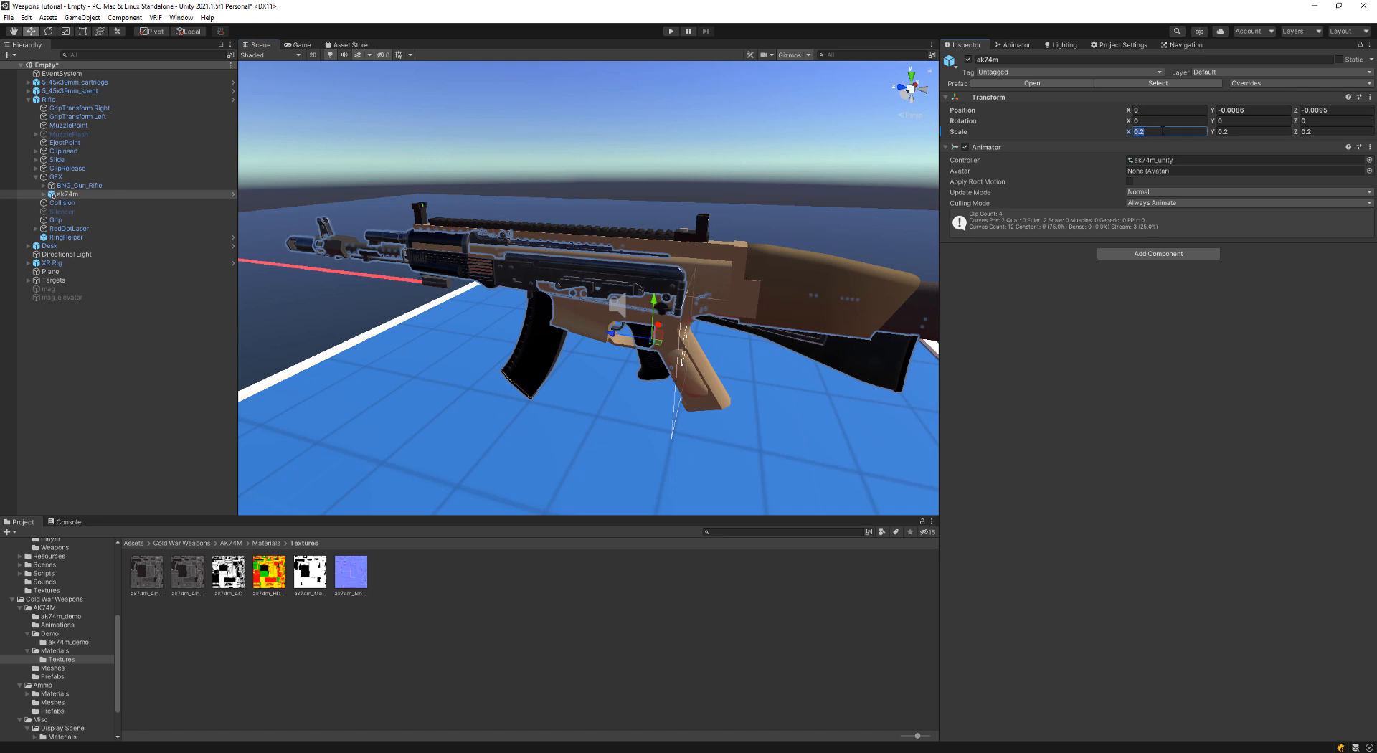
Step: Set ak74m's scale to 0.25 on all axes and move it to about Y -0.0143, Z -0.0214
{"action": "type", "text": "5"}
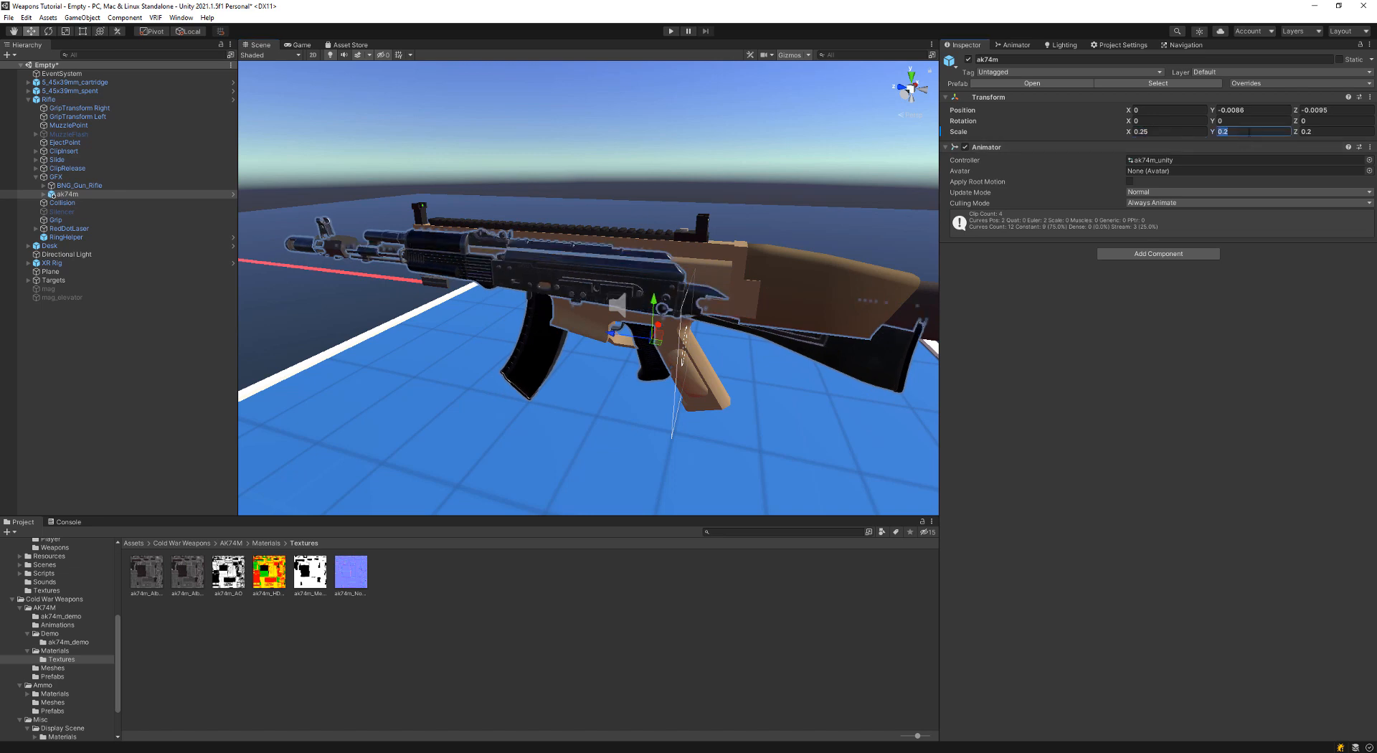
{"action": "type", "text": "0.250.25"}
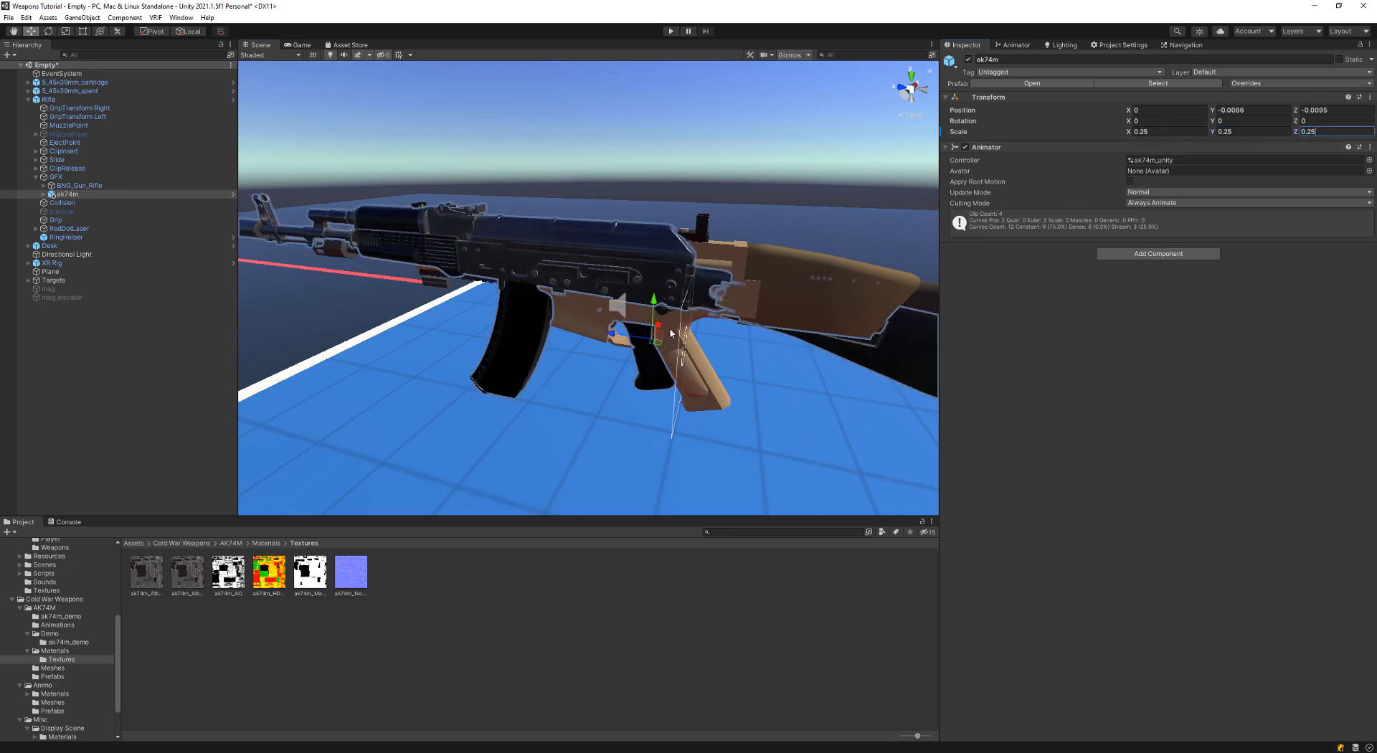
{"action": "left_click_drag", "start_coordinate": [663, 340], "coordinate": [708, 366]}
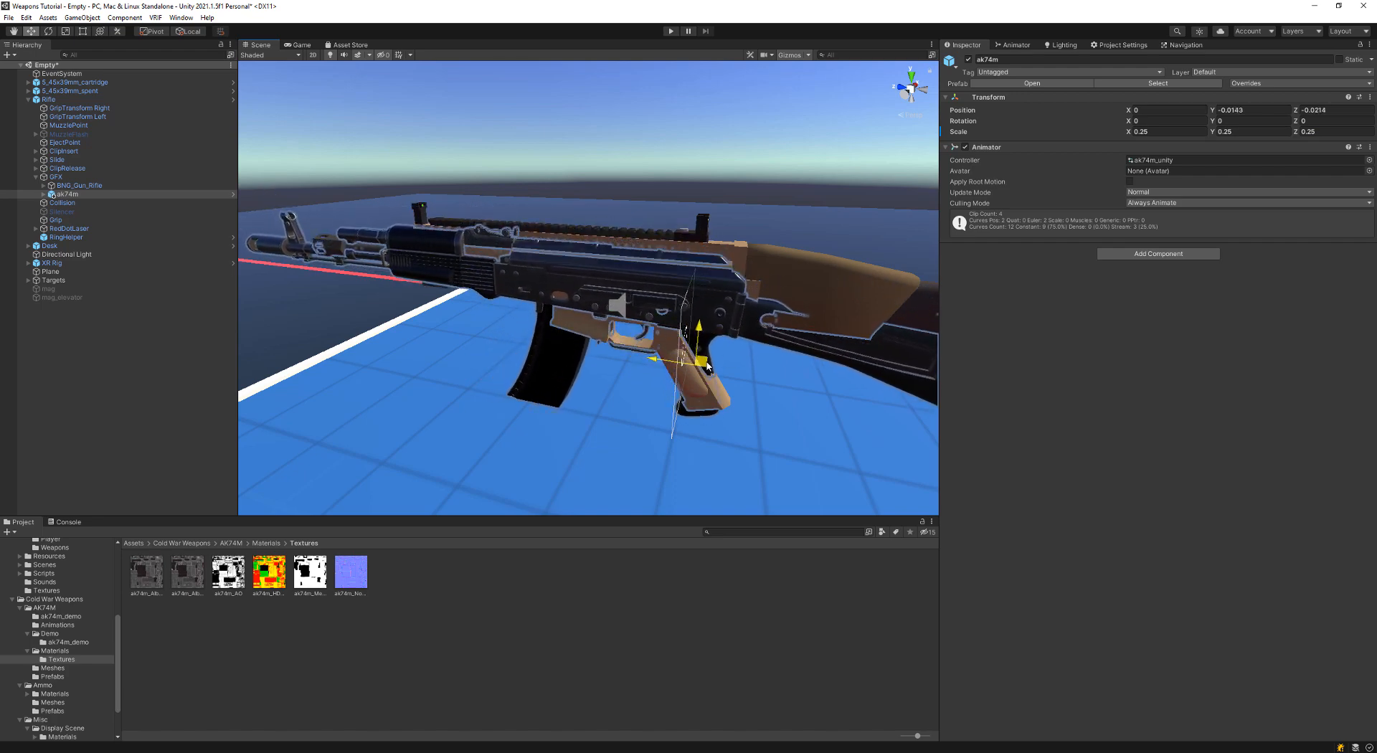
Step: Deactivate BNG_Gun_Rifle and check the right-hand preview of GripTransform Right against the ak74m's grip
{"action": "left_click", "coordinate": [75, 187]}
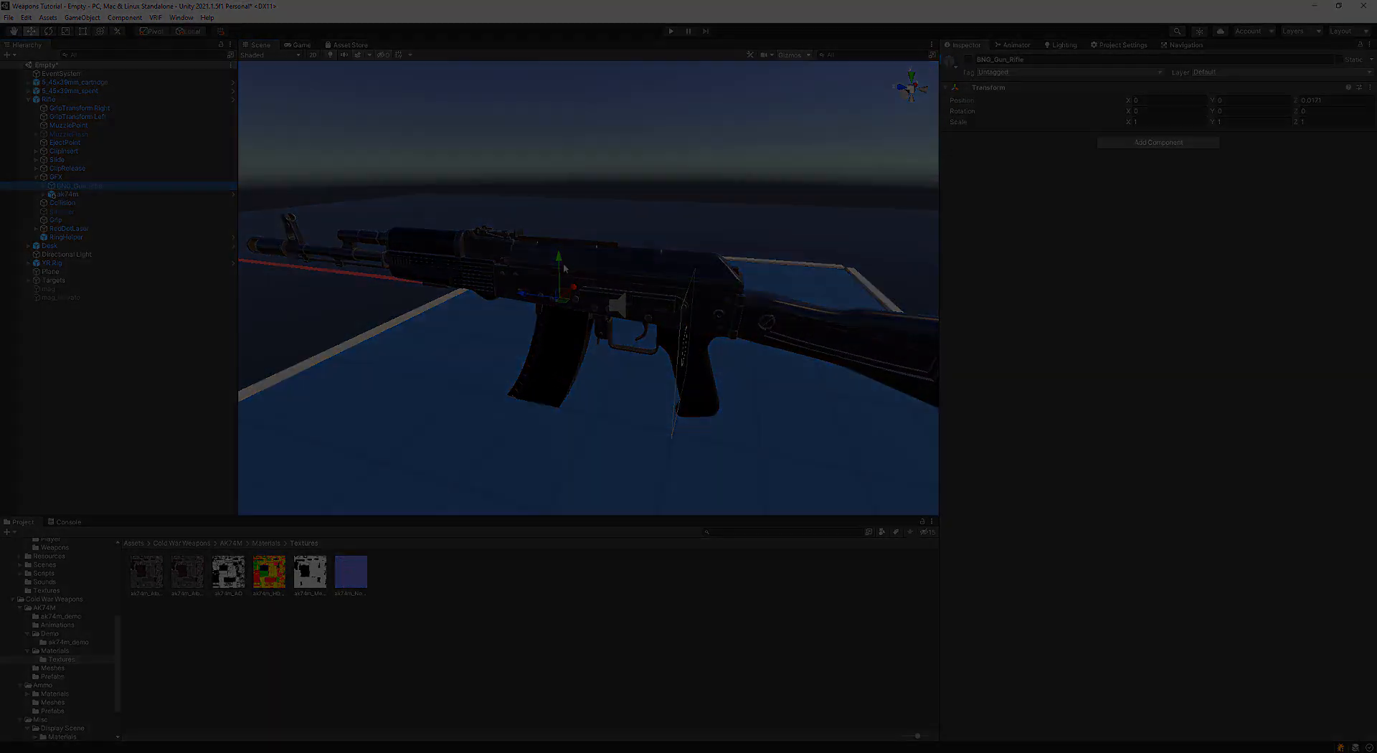
{"action": "key", "text": "w"}
{"action": "right_click_drag", "start_coordinate": [759, 193], "coordinate": [478, 139]}
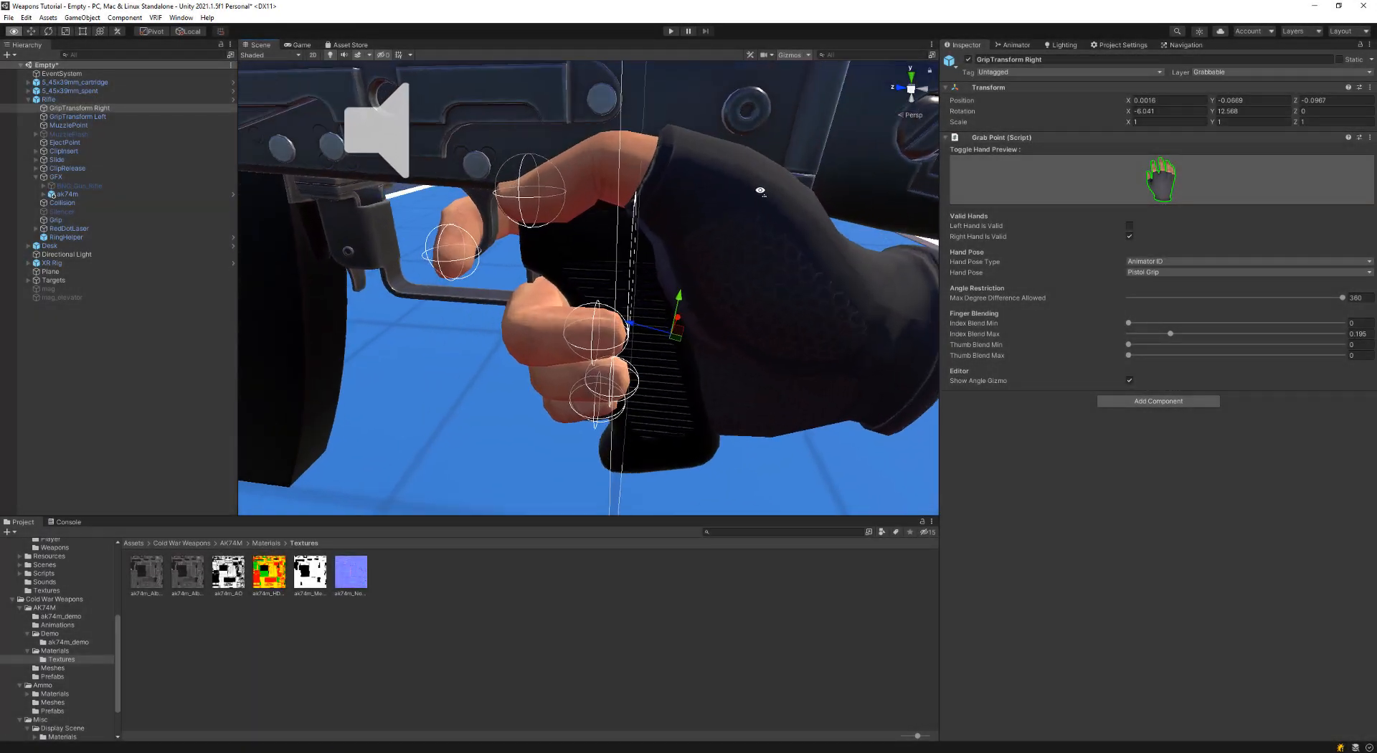
{"action": "key", "text": "s"}
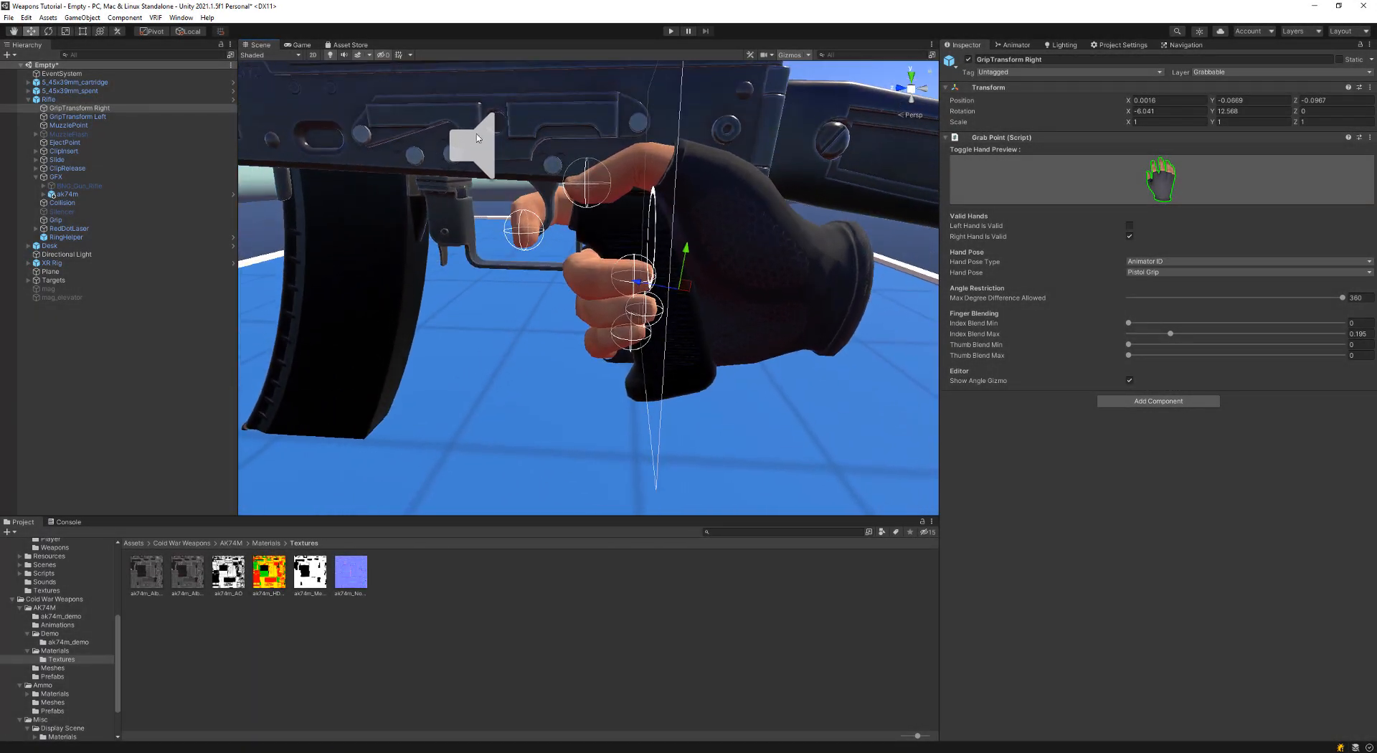
Step: Set ak74m's scale to 0.225 on all axes and align its grip with the previewed hand, at about Y -0.0144, Z -0.0204
{"action": "left_click", "coordinate": [68, 194]}
{"action": "left_click_drag", "start_coordinate": [618, 289], "coordinate": [626, 289]}
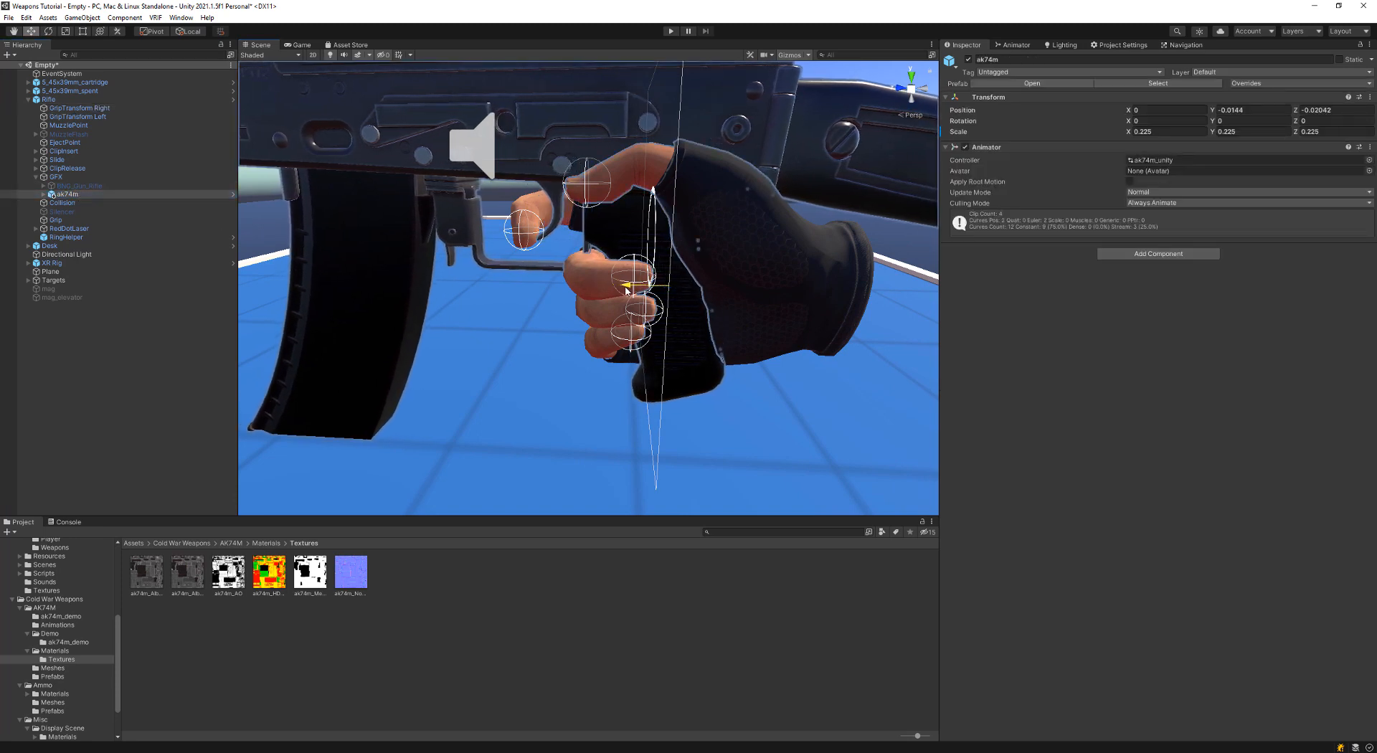
{"action": "left_click_drag", "start_coordinate": [674, 245], "coordinate": [673, 247]}
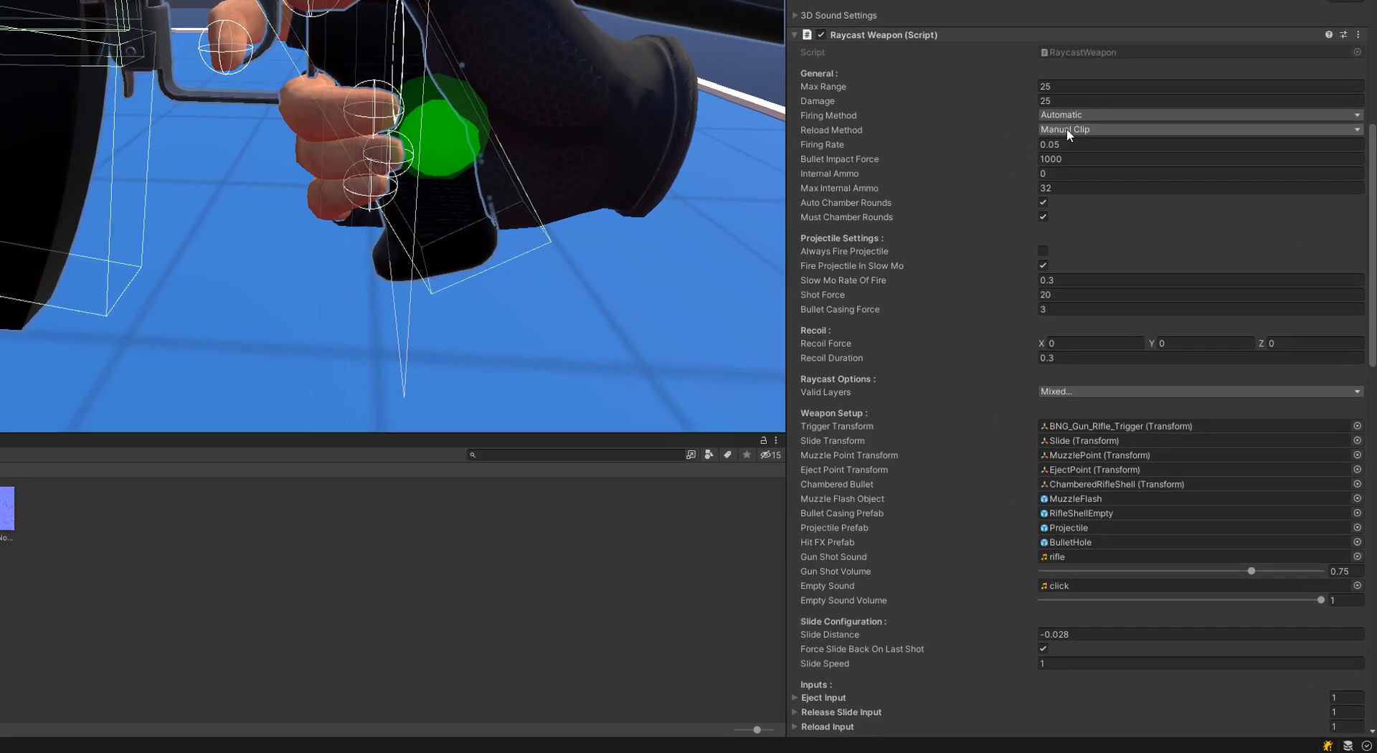
Step: Set the Rifle's Raycast Weapon Reload Method to Infinite Ammo and disable Must Chamber Rounds
{"action": "left_click", "coordinate": [1089, 130]}
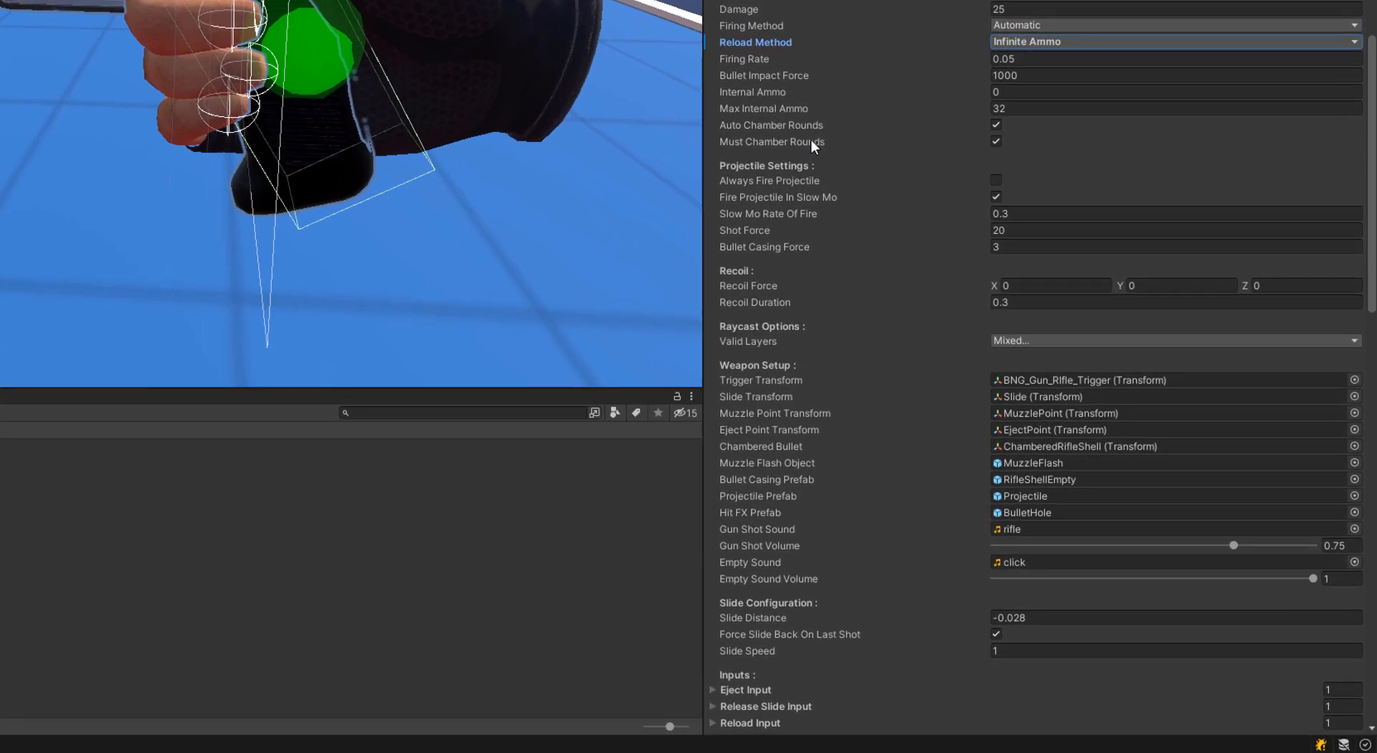
{"action": "mouse_move", "coordinate": [869, 202]}
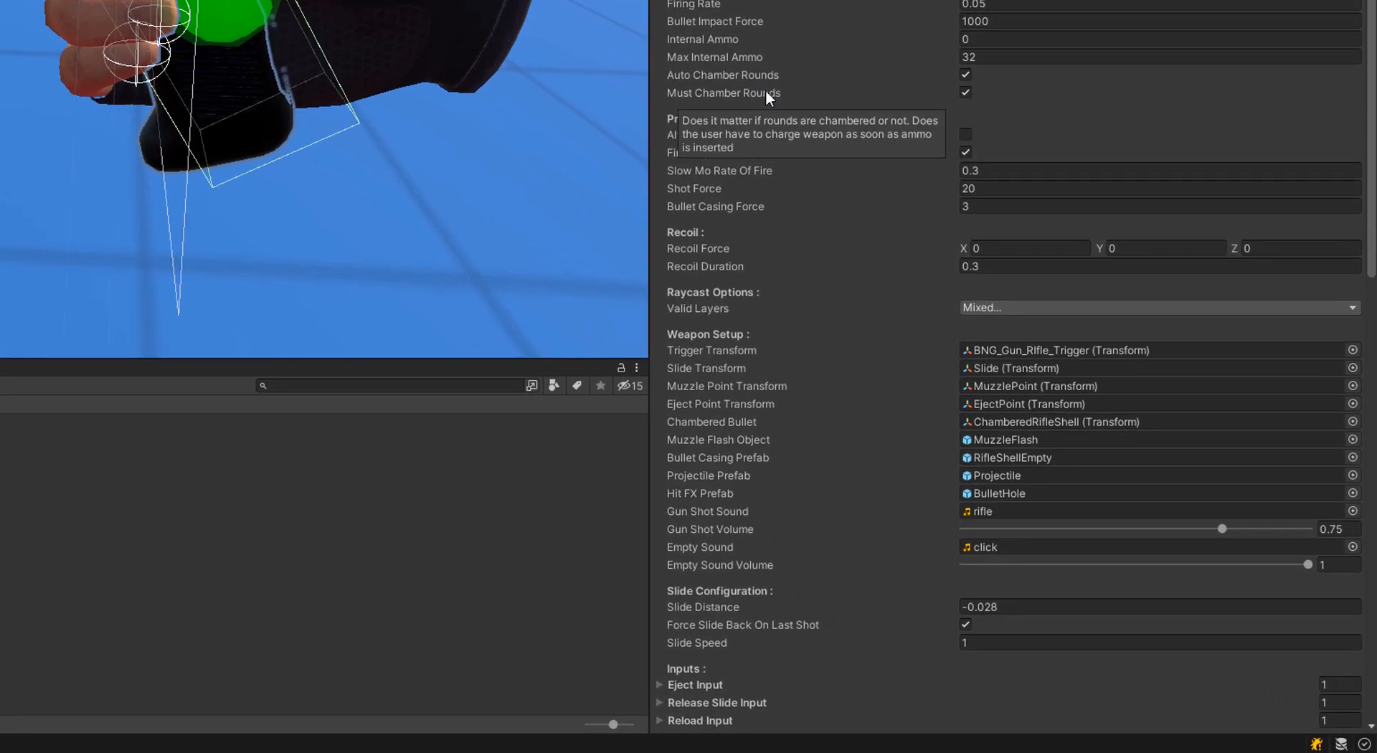
{"action": "left_click", "coordinate": [969, 91]}
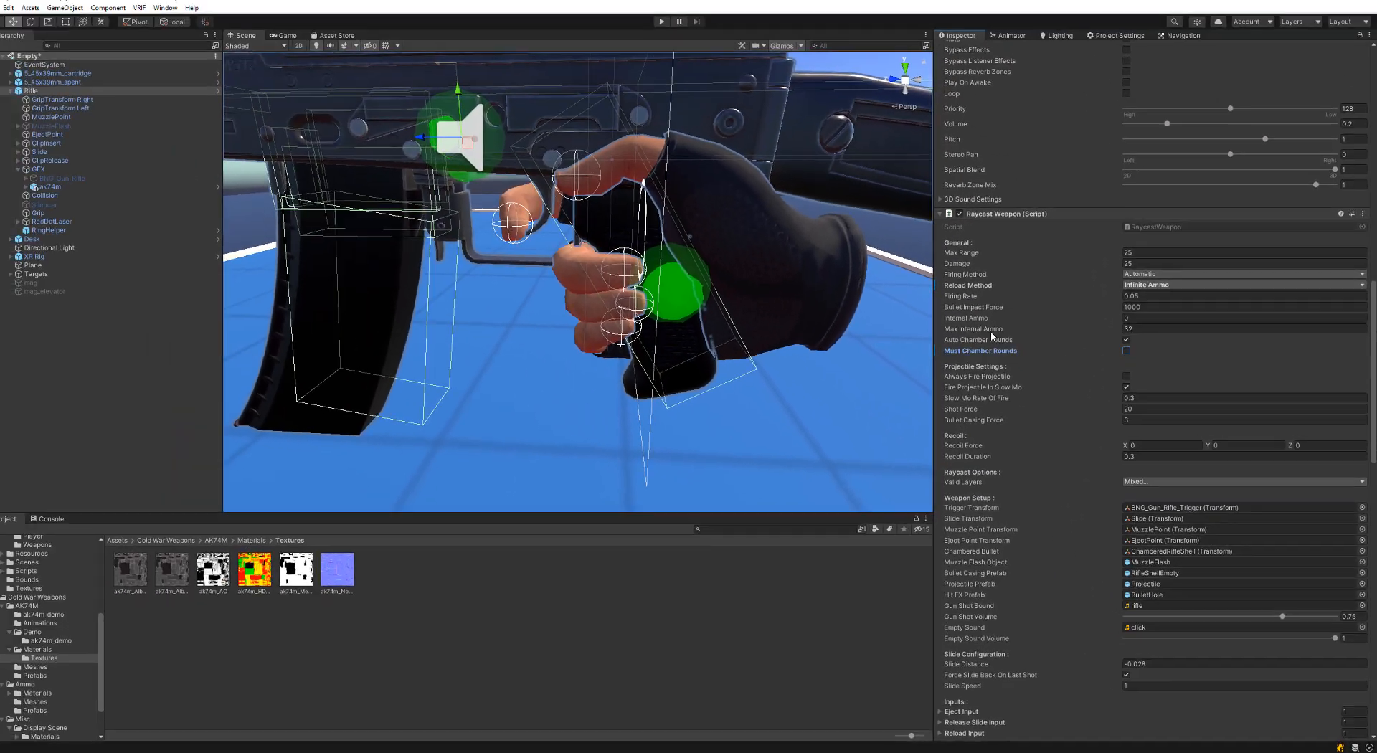
Step: Fit the Rifle's barrel box collider to the AK's muzzle, about Y 0.0209, Z 0.434 in center and Y 0.0356, Z 0.288 in size
{"action": "right_click_drag", "start_coordinate": [607, 244], "coordinate": [594, 249]}
{"action": "key", "text": "s"}
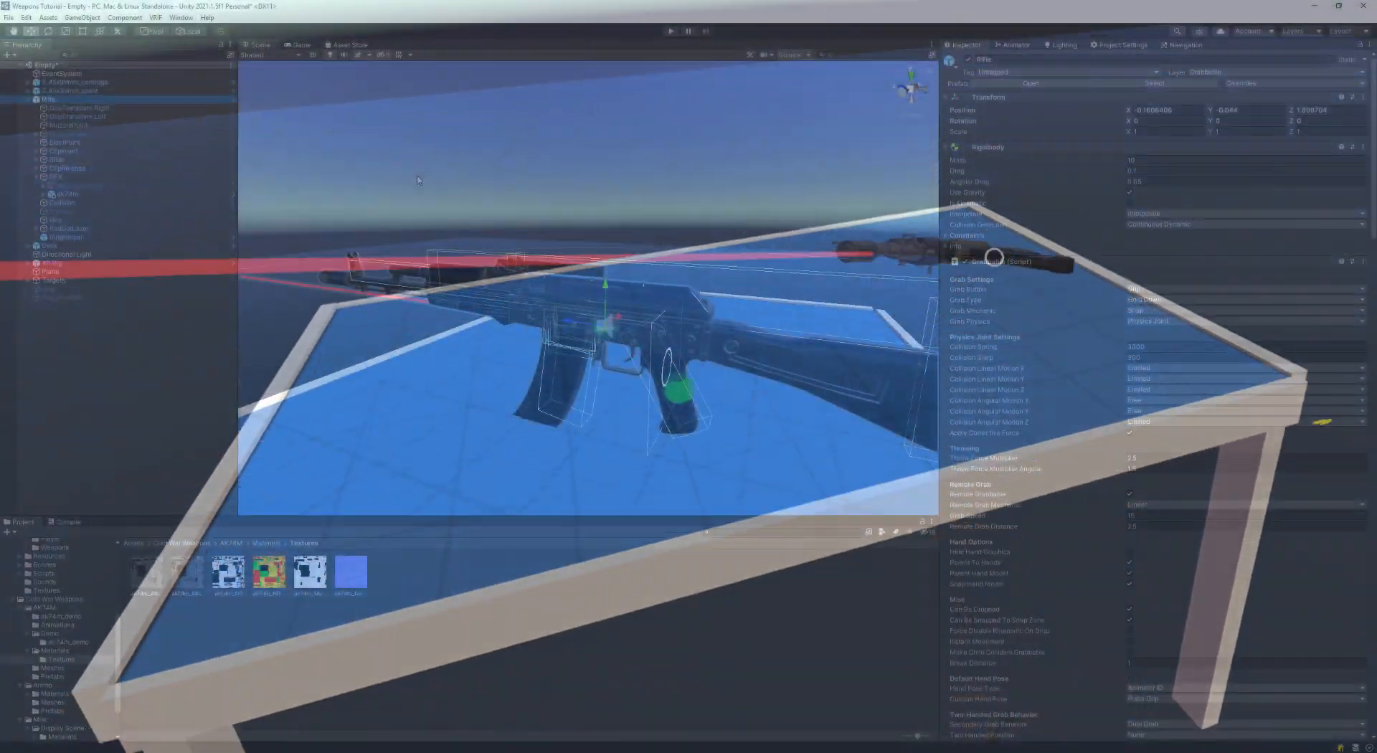
{"action": "right_click_drag", "start_coordinate": [423, 180], "coordinate": [443, 182]}
{"action": "right_click_drag", "start_coordinate": [443, 182], "coordinate": [488, 180]}
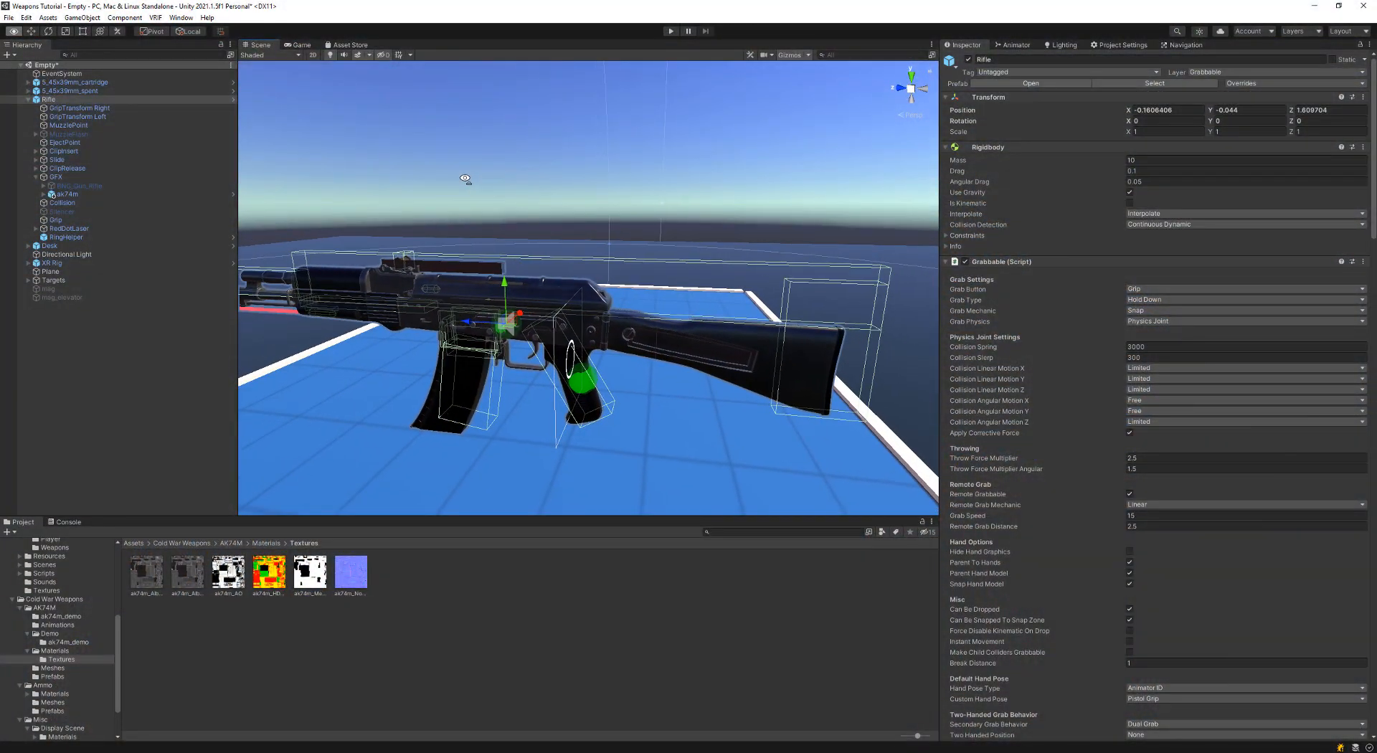
{"action": "scroll", "coordinate": [1033, 351], "scroll_direction": "down", "scroll_amount": 20}
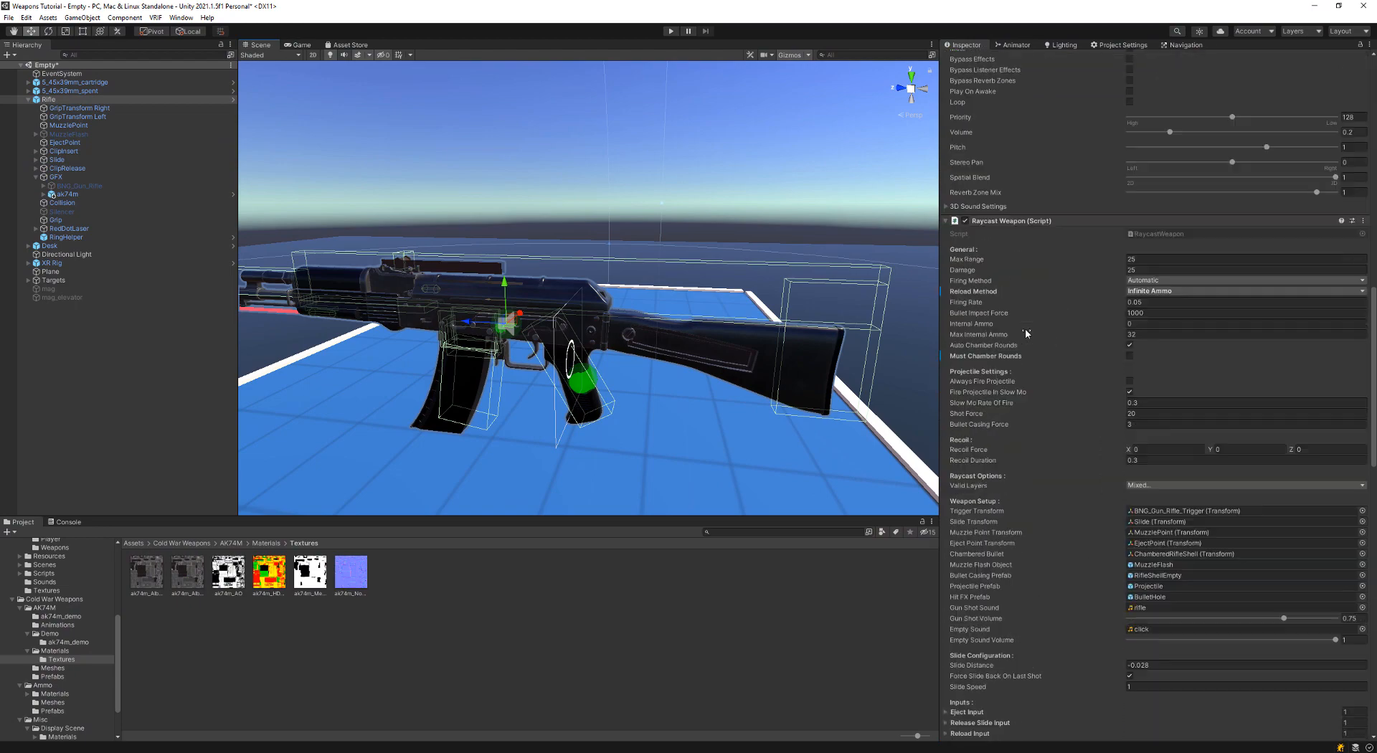
{"action": "scroll", "coordinate": [1026, 333], "scroll_direction": "down", "scroll_amount": 10}
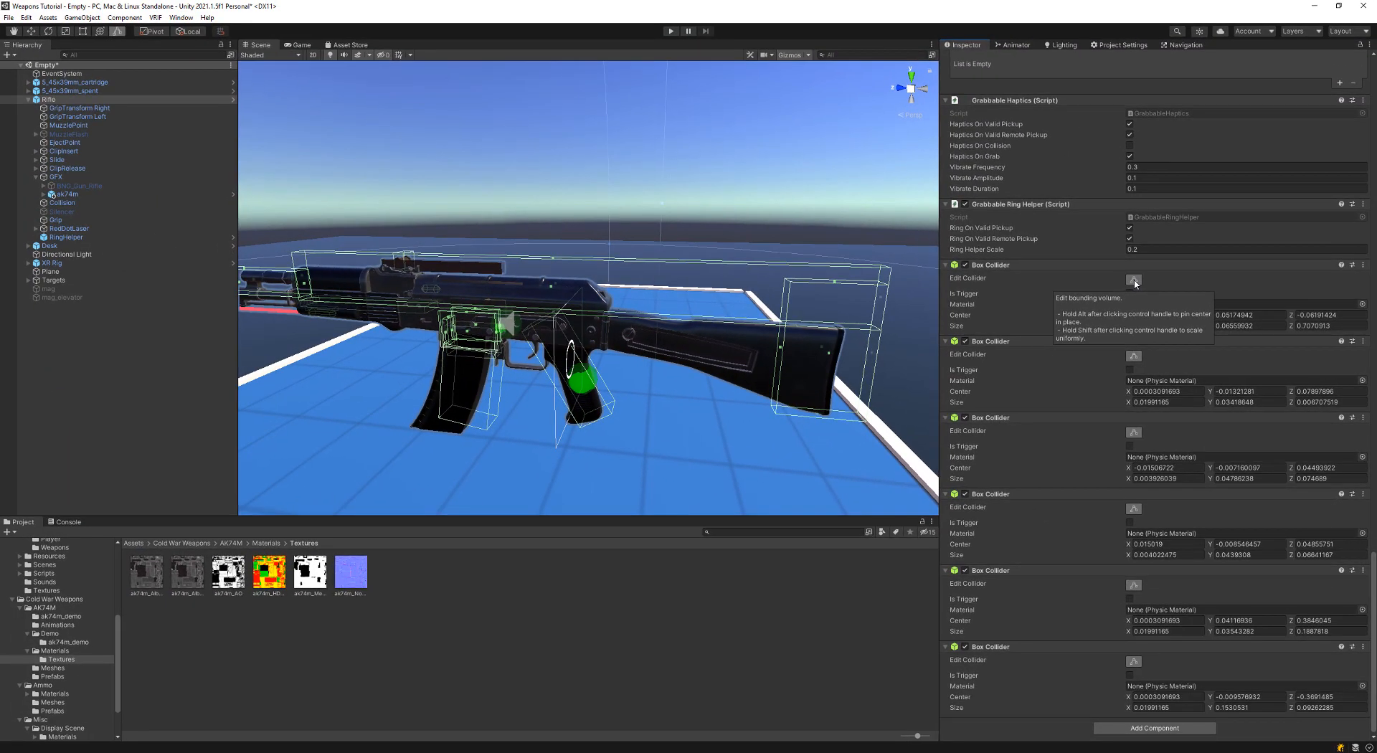
{"action": "key", "text": "a"}
{"action": "key", "text": "w"}
{"action": "mouse_move", "coordinate": [698, 254]}
{"action": "right_mouse_down"}
{"action": "mouse_move", "coordinate": [658, 250]}
{"action": "mouse_move", "coordinate": [681, 244]}
{"action": "right_mouse_up"}
{"action": "left_click_drag", "start_coordinate": [508, 273], "coordinate": [359, 267]}
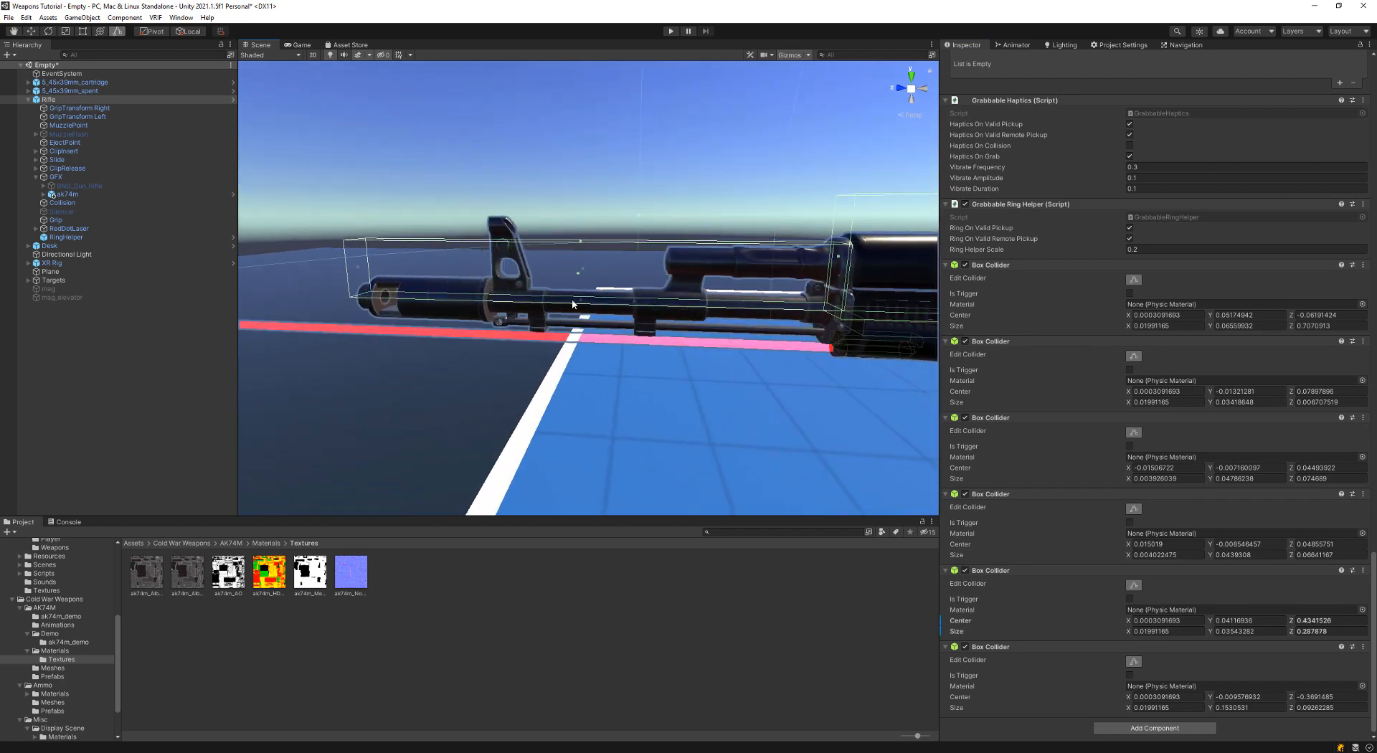
{"action": "left_click_drag", "start_coordinate": [581, 305], "coordinate": [576, 331]}
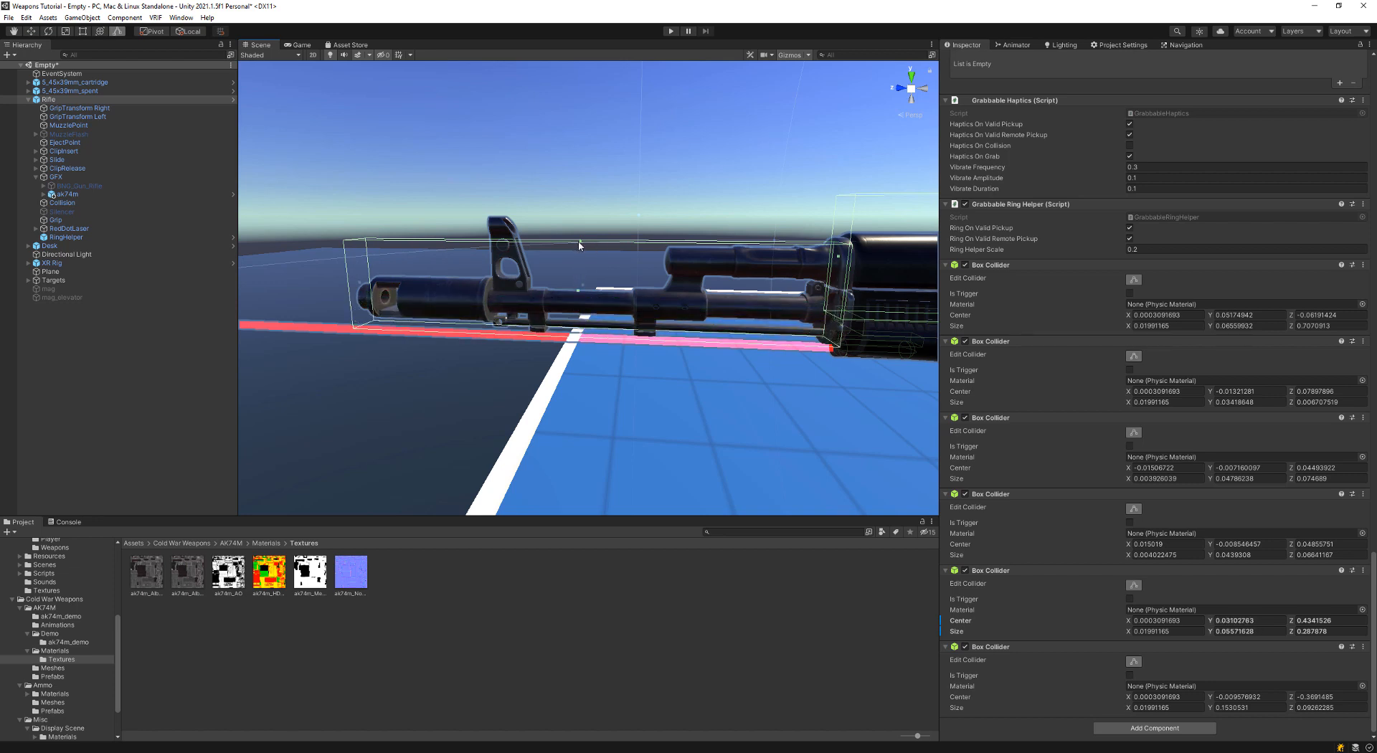
{"action": "left_click_drag", "start_coordinate": [582, 246], "coordinate": [583, 283]}
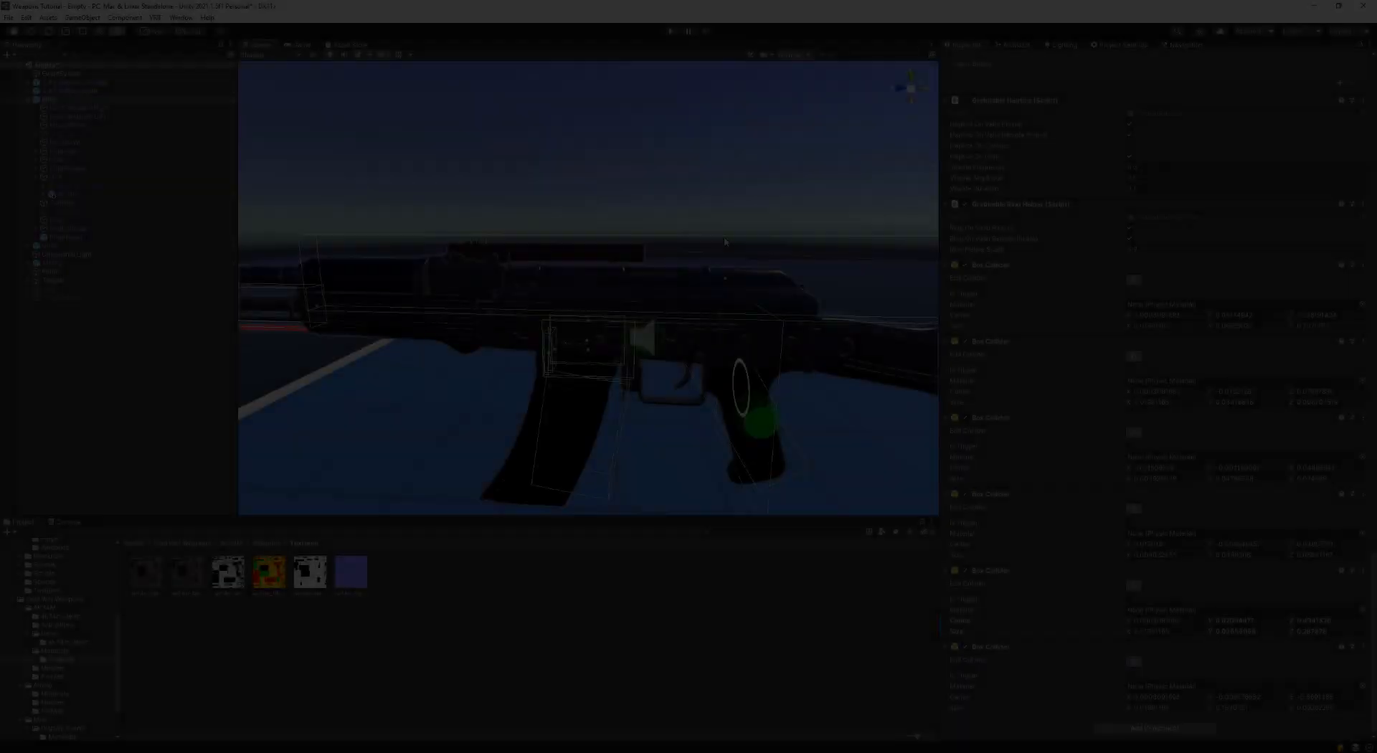
Step: Lower the receiver's box collider and shorten its rear to the receiver's end, to a size of about Y 0.0445, Z 0.422
{"action": "left_click_drag", "start_coordinate": [725, 242], "coordinate": [717, 267]}
{"action": "key", "text": "d"}
{"action": "right_click_drag", "start_coordinate": [727, 266], "coordinate": [768, 277]}
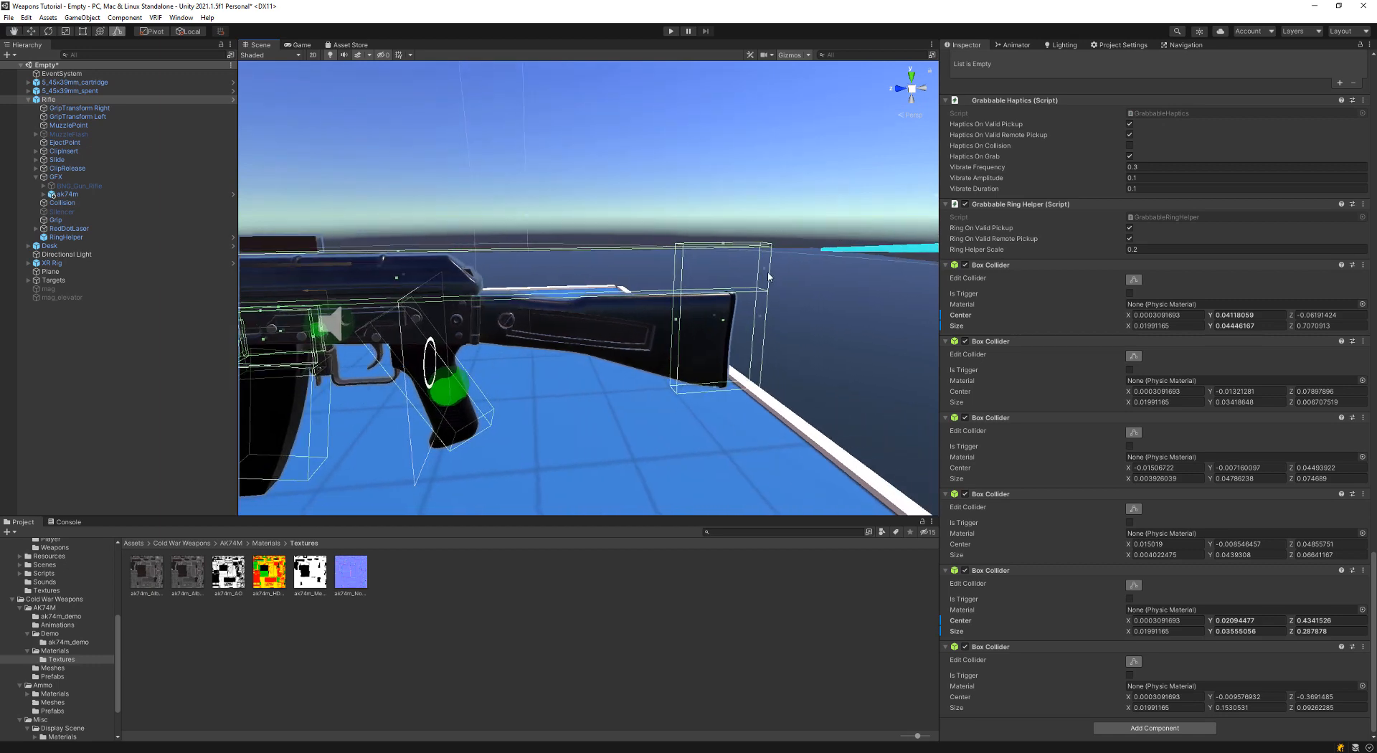
{"action": "left_click_drag", "start_coordinate": [766, 271], "coordinate": [532, 264]}
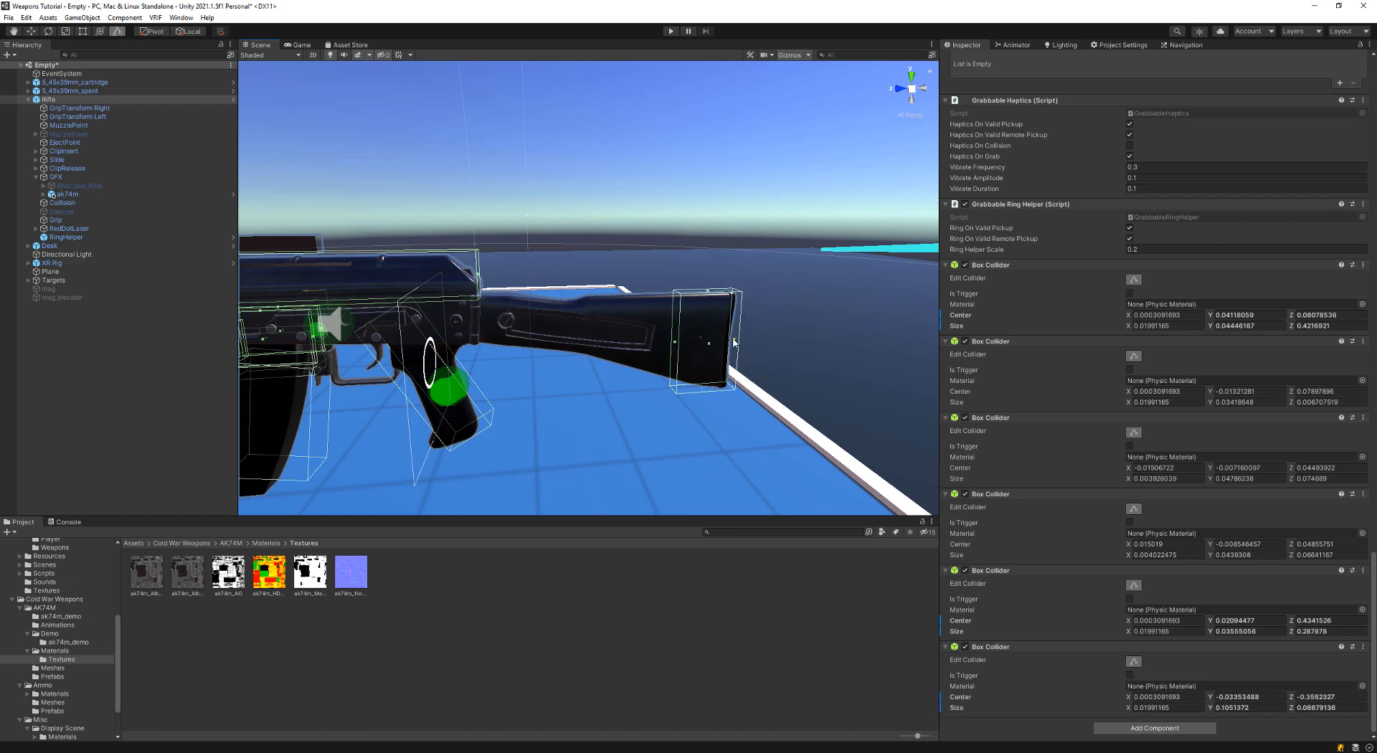
Step: Lengthen the butt's box collider to about Z 0.081, and fit a copy centered at Z -0.25 around the stock's front, about 0.054 high
{"action": "left_click_drag", "start_coordinate": [733, 343], "coordinate": [730, 343]}
{"action": "right_click_drag", "start_coordinate": [730, 343], "coordinate": [783, 277]}
{"action": "right_click_drag", "start_coordinate": [688, 275], "coordinate": [566, 292]}
{"action": "key", "text": "d"}
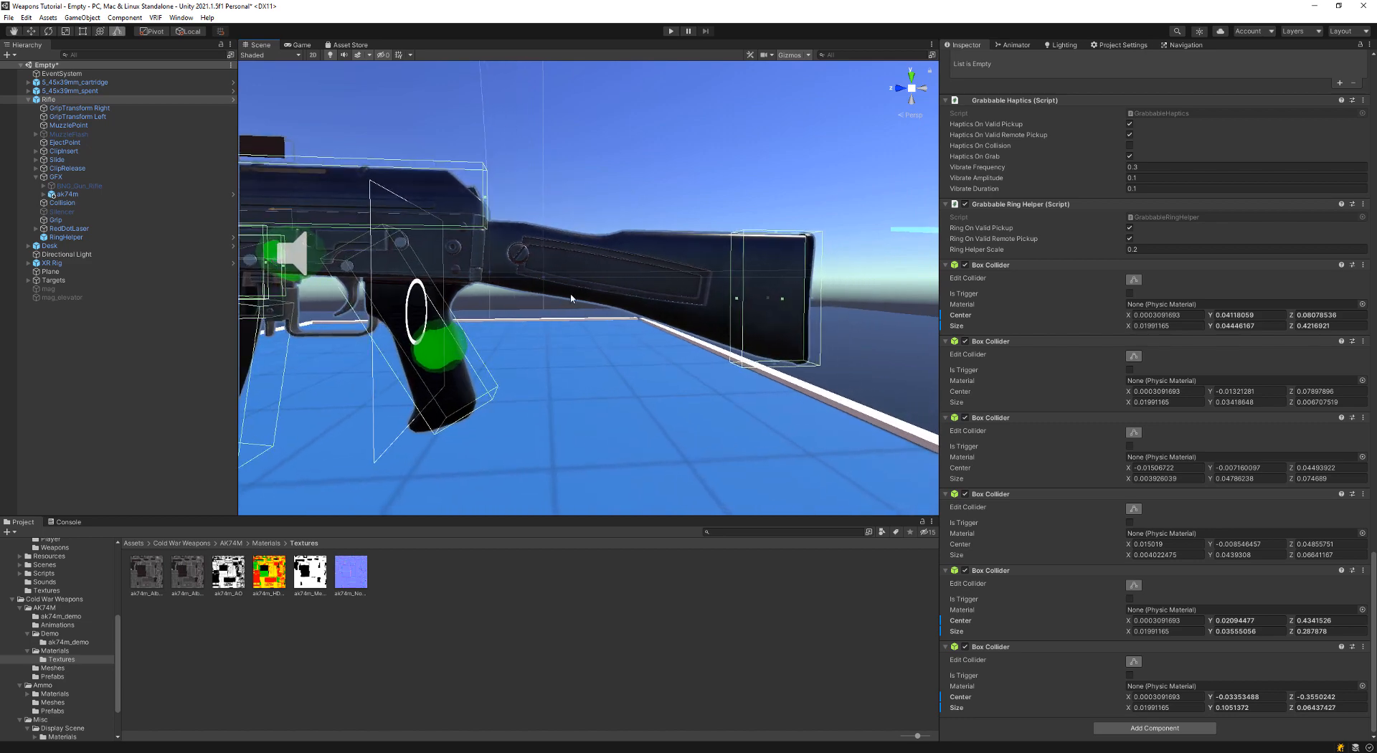
{"action": "left_click_drag", "start_coordinate": [738, 301], "coordinate": [716, 300]}
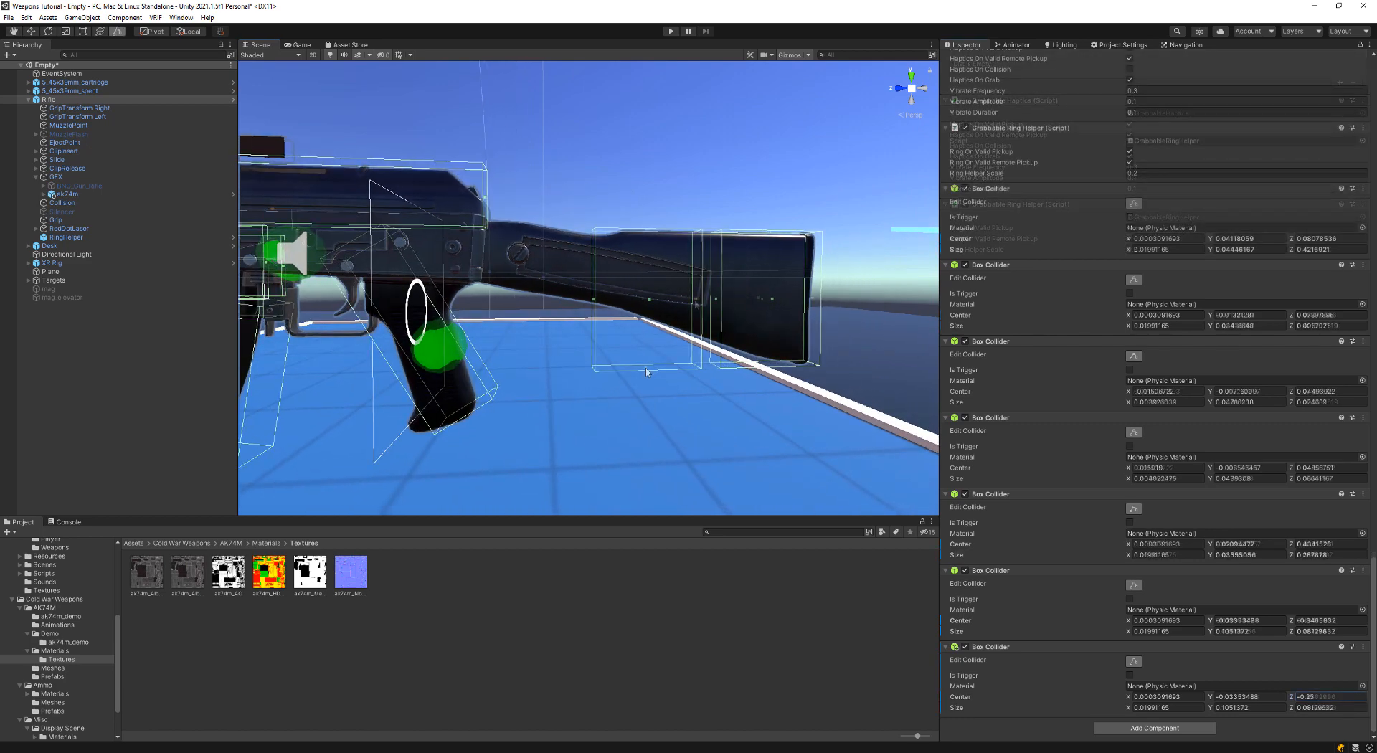
{"action": "left_click_drag", "start_coordinate": [646, 373], "coordinate": [640, 305]}
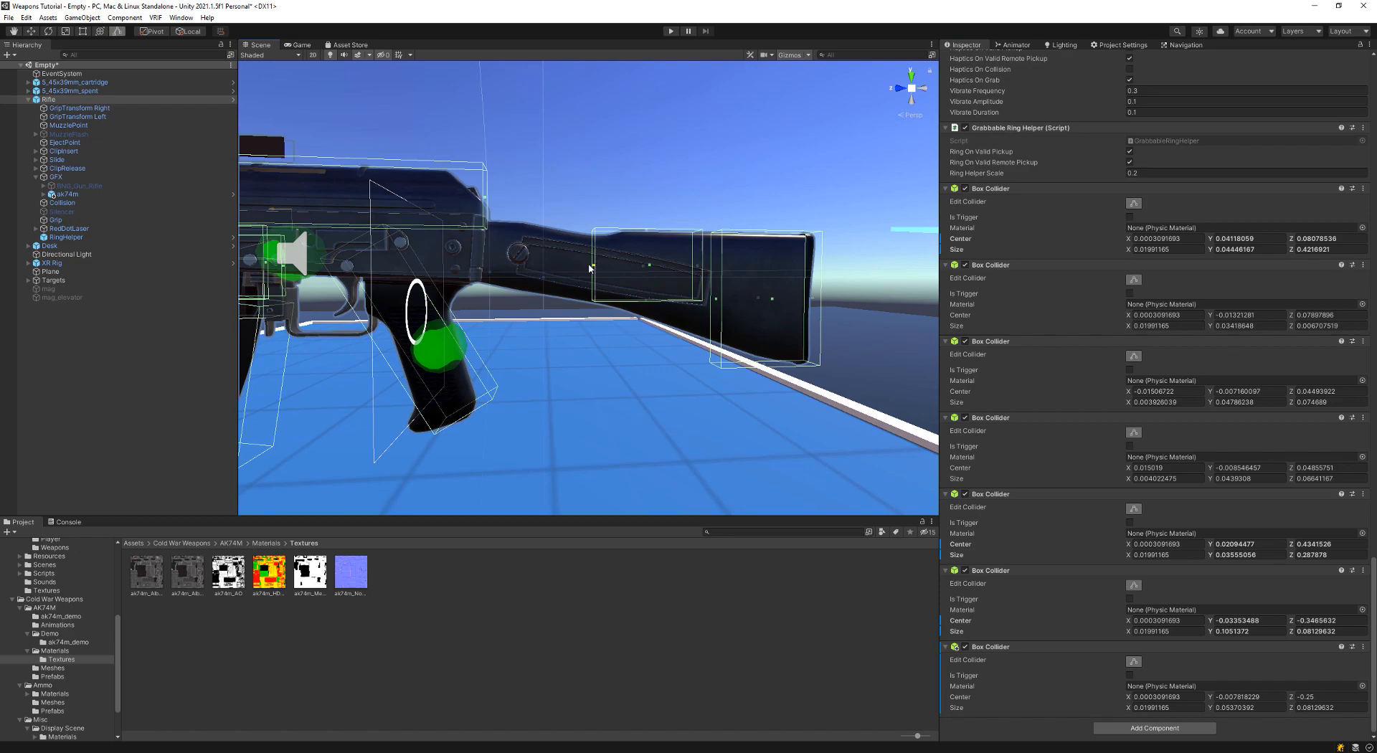
{"action": "left_click_drag", "start_coordinate": [497, 261], "coordinate": [479, 263]}
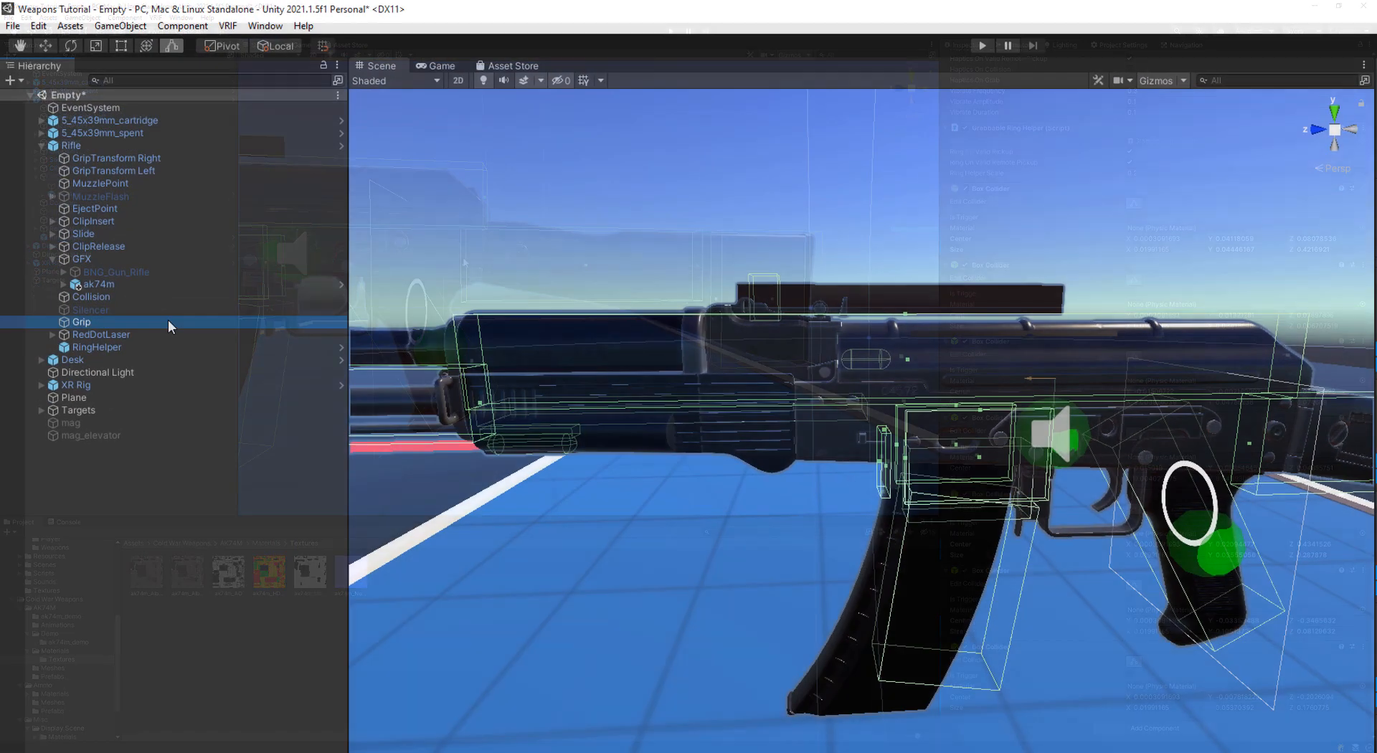
Step: Extend the Grip object's box collider down and forward over the AK's handguard, to a size of about Y 0.0258, Z 0.192
{"action": "left_click", "coordinate": [116, 219]}
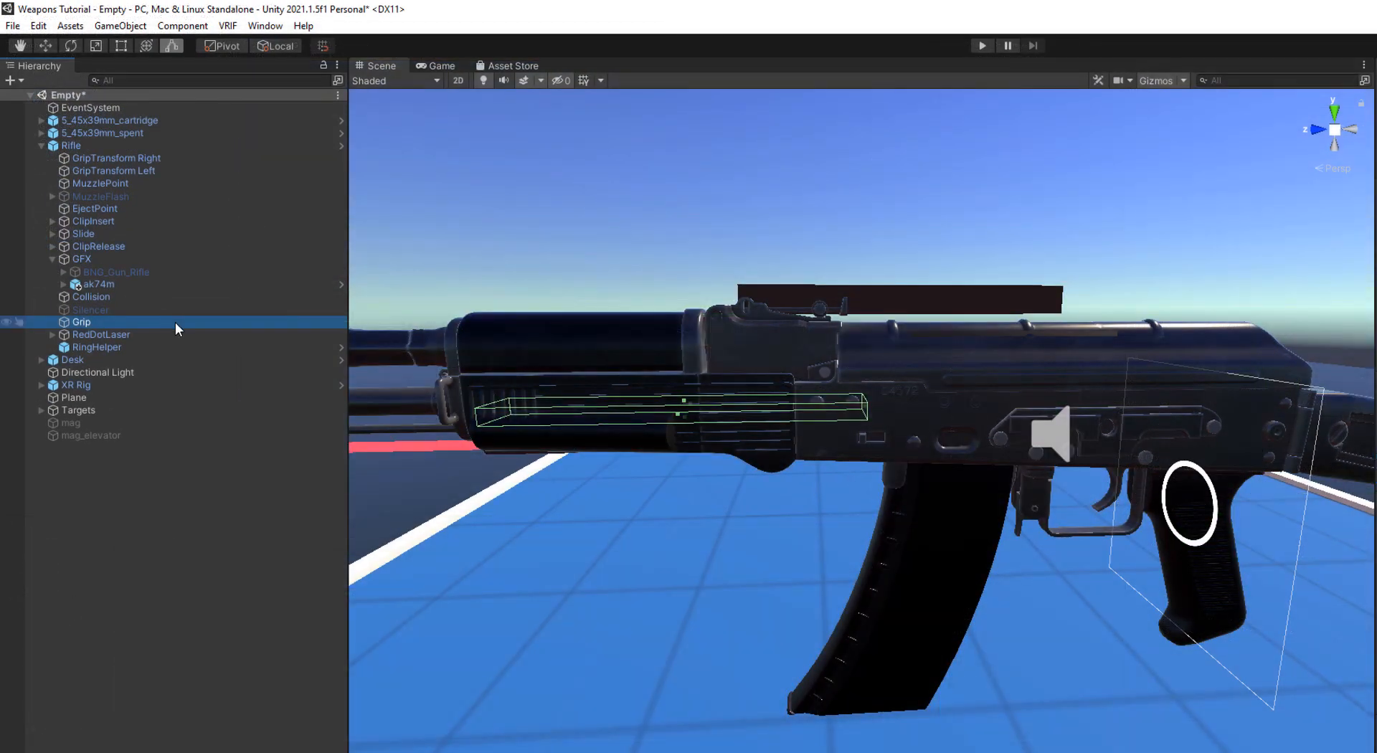
{"action": "key", "text": "a"}
{"action": "right_click_drag", "start_coordinate": [897, 428], "coordinate": [953, 366]}
{"action": "key", "text": "w"}
{"action": "key", "text": "q"}
{"action": "key", "text": "a"}
{"action": "left_click_drag", "start_coordinate": [1060, 406], "coordinate": [1077, 490]}
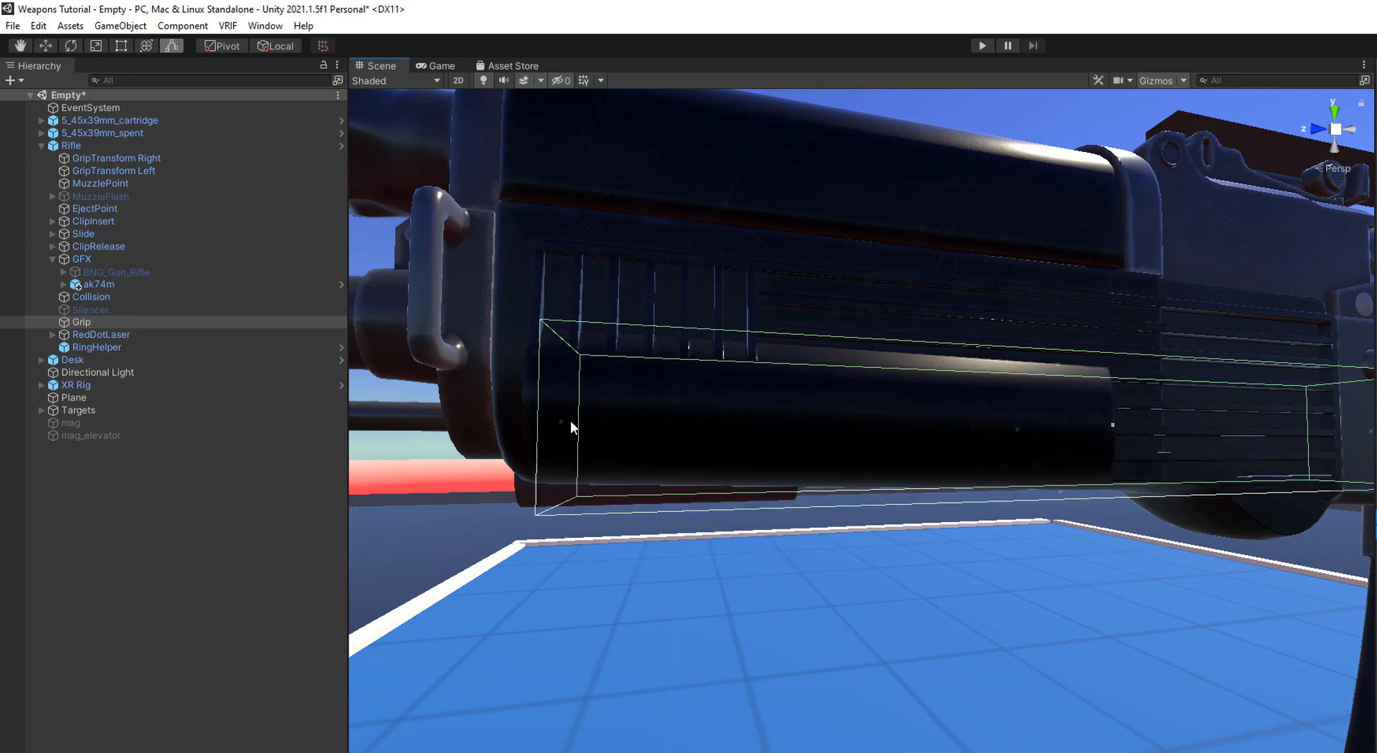
{"action": "left_click_drag", "start_coordinate": [561, 423], "coordinate": [488, 423]}
Step: Shorten the rear of the Grip collider to the handguard's end, about Z 0.159 long, and extend its underside slightly
{"action": "right_click_drag", "start_coordinate": [760, 417], "coordinate": [756, 417]}
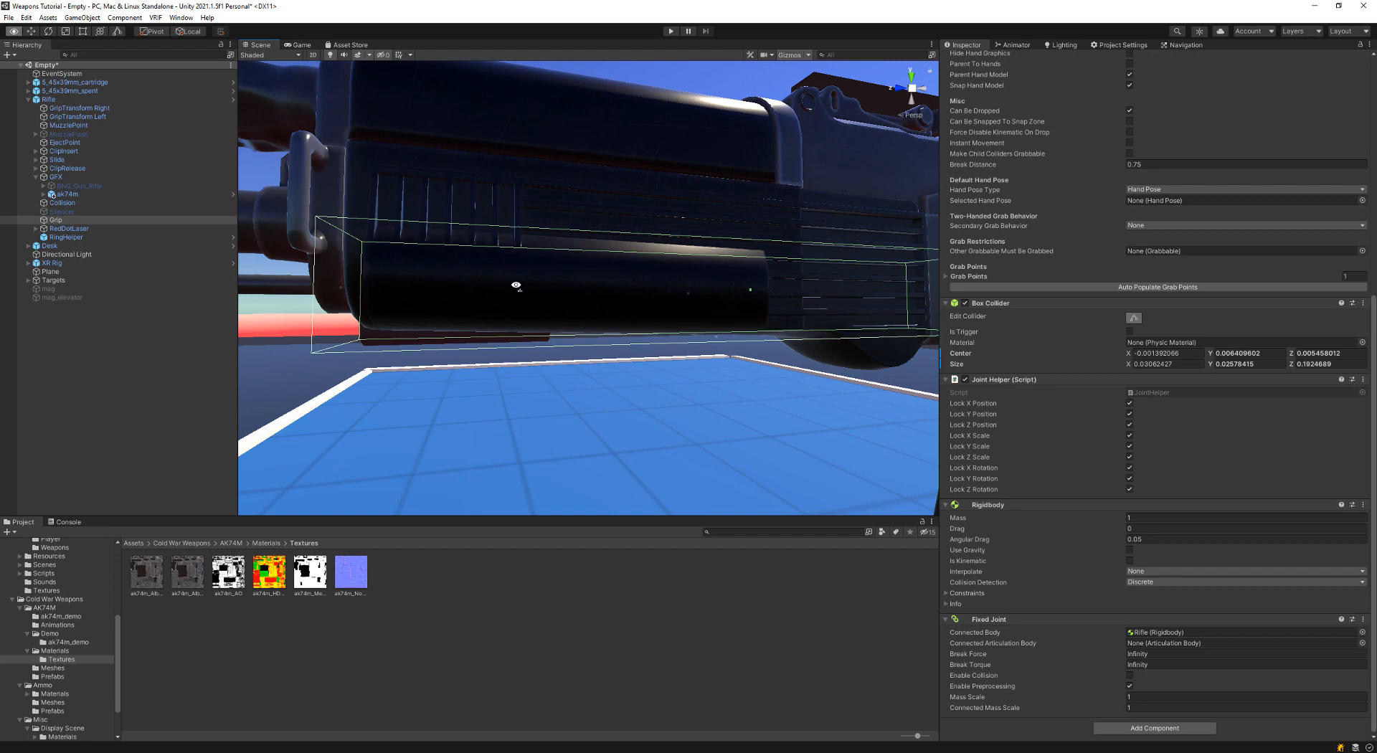
{"action": "right_click_drag", "start_coordinate": [516, 286], "coordinate": [484, 299]}
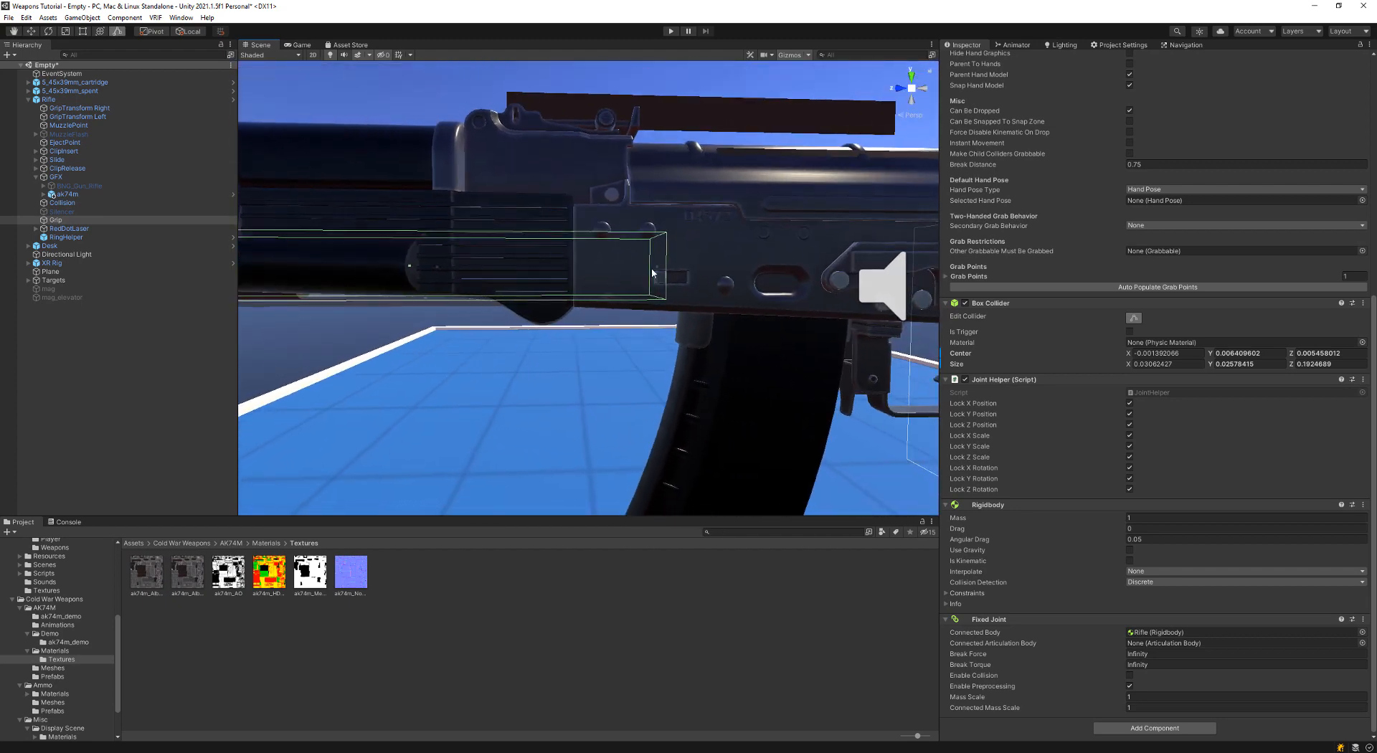
{"action": "left_click_drag", "start_coordinate": [656, 270], "coordinate": [579, 271]}
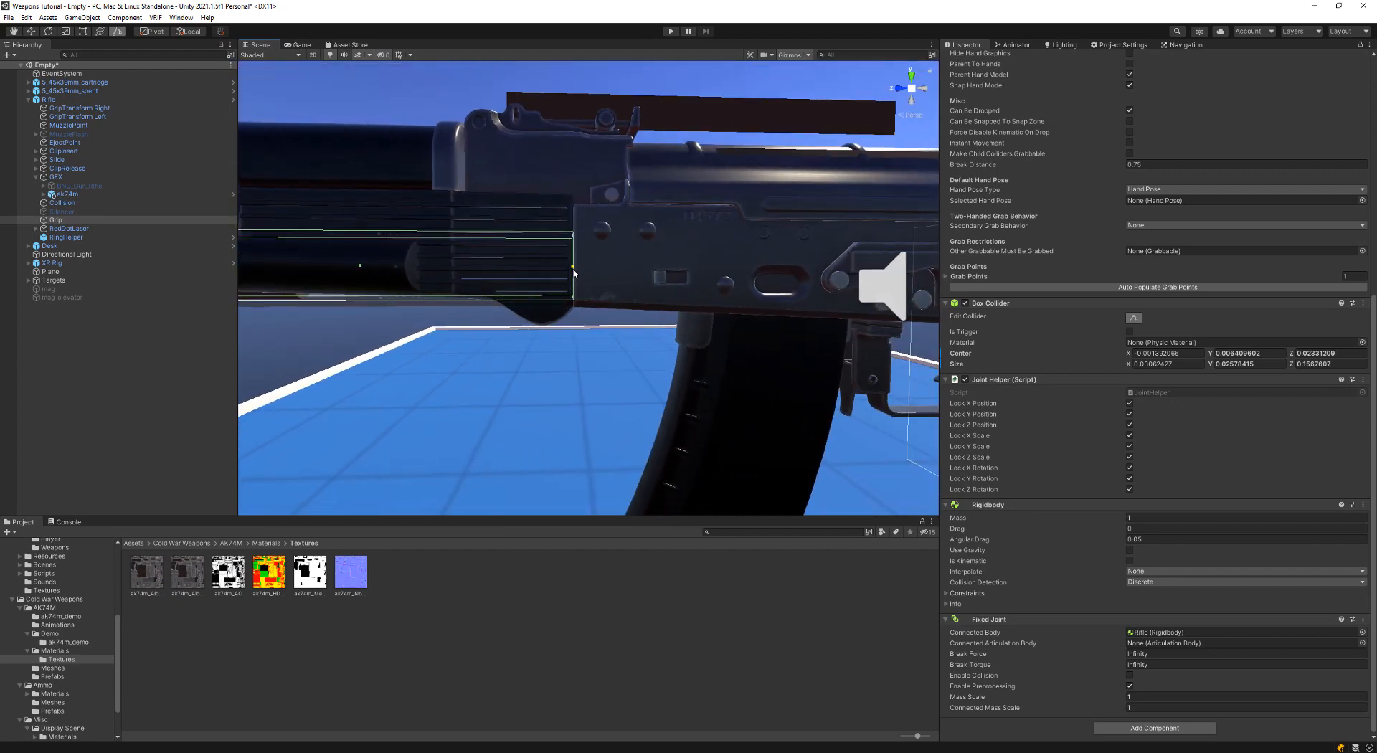
{"action": "right_click_drag", "start_coordinate": [542, 271], "coordinate": [534, 276]}
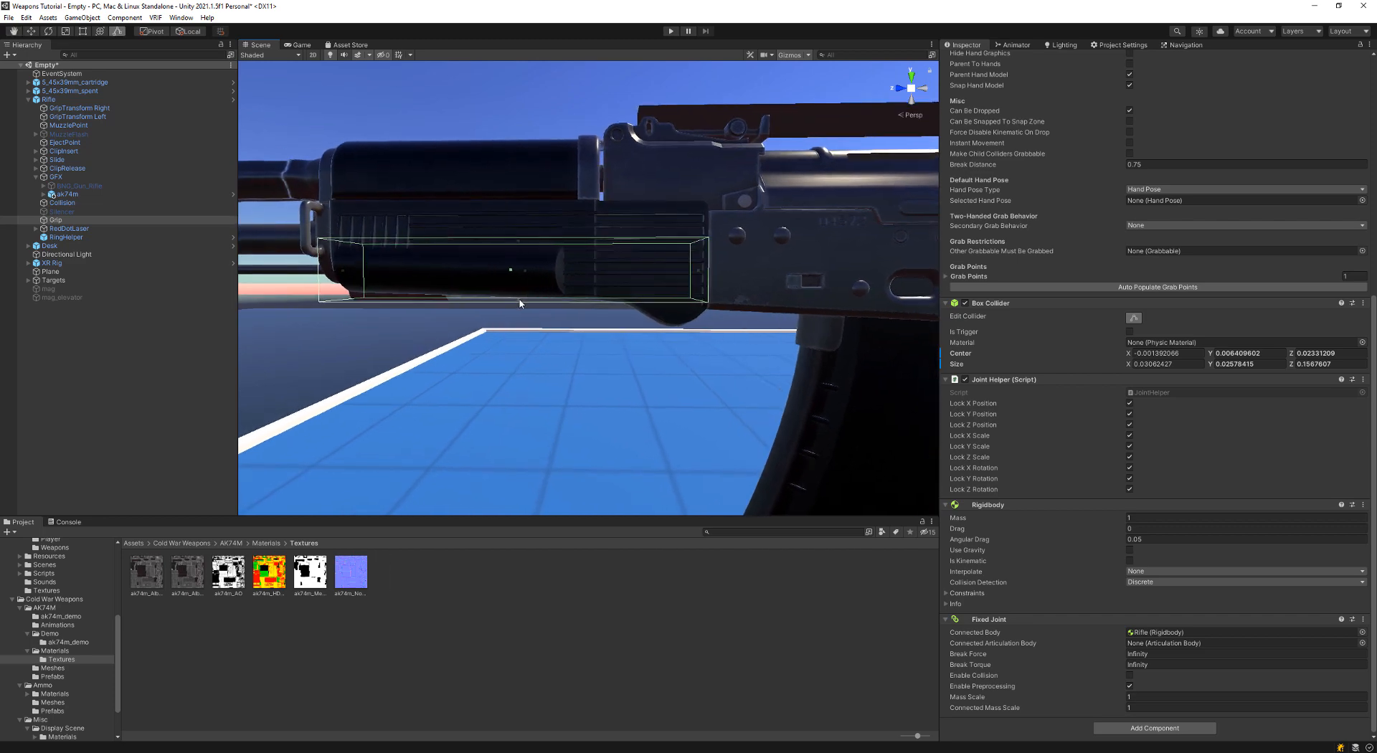
{"action": "left_click_drag", "start_coordinate": [519, 302], "coordinate": [518, 313]}
Step: Move MuzzlePoint to just in front of the AK's barrel tip, at about Y 0.0201, Z 0.5811
{"action": "right_click_drag", "start_coordinate": [519, 316], "coordinate": [632, 301]}
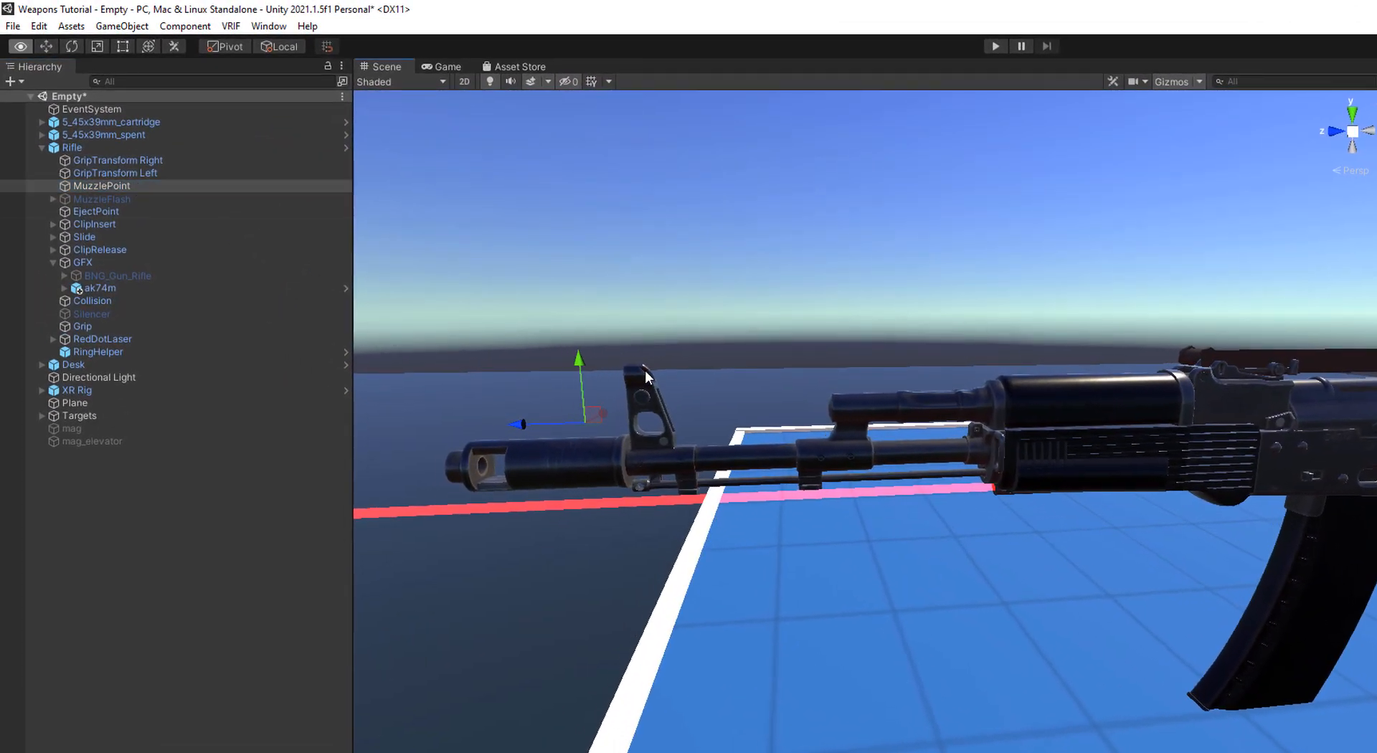
{"action": "key", "text": "a"}
{"action": "right_click_drag", "start_coordinate": [645, 370], "coordinate": [645, 371]}
{"action": "left_click_drag", "start_coordinate": [652, 424], "coordinate": [511, 423]}
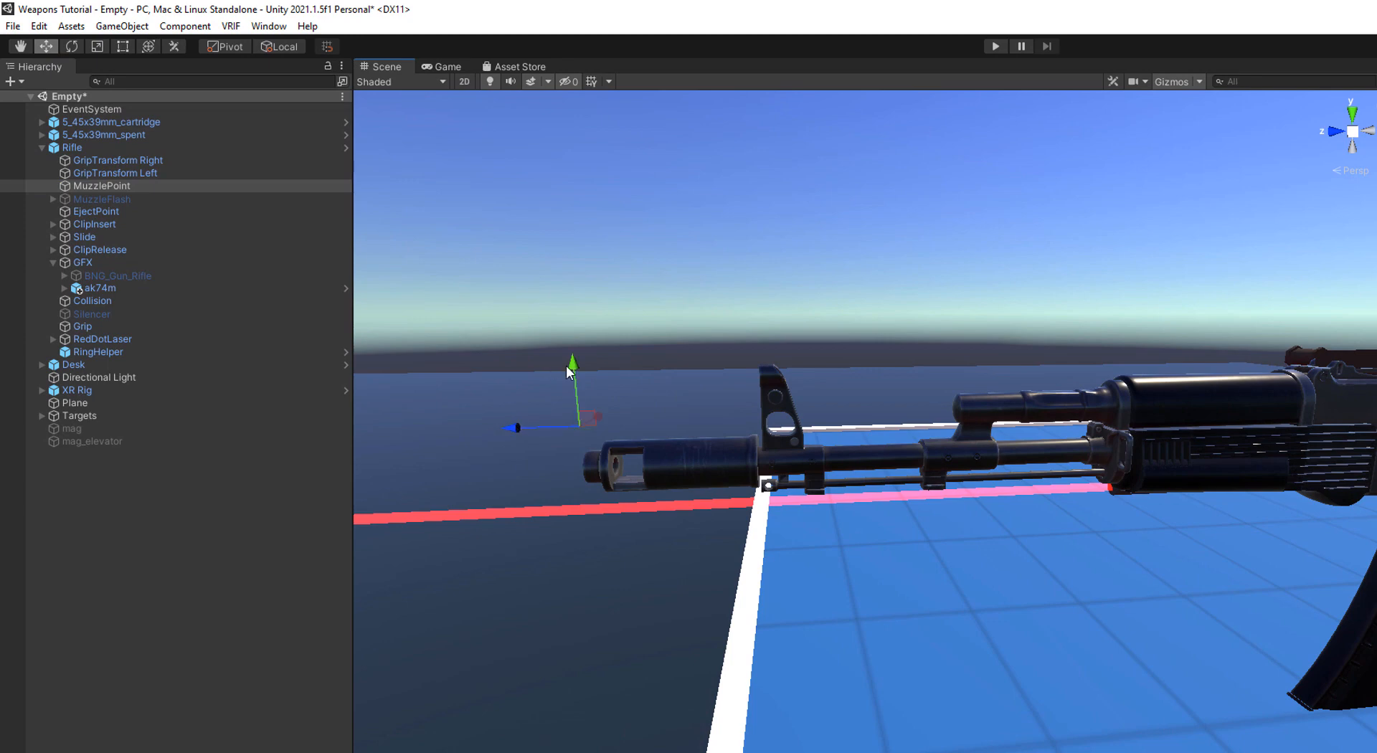
{"action": "right_click_drag", "start_coordinate": [571, 410], "coordinate": [620, 403]}
{"action": "key", "text": "w"}
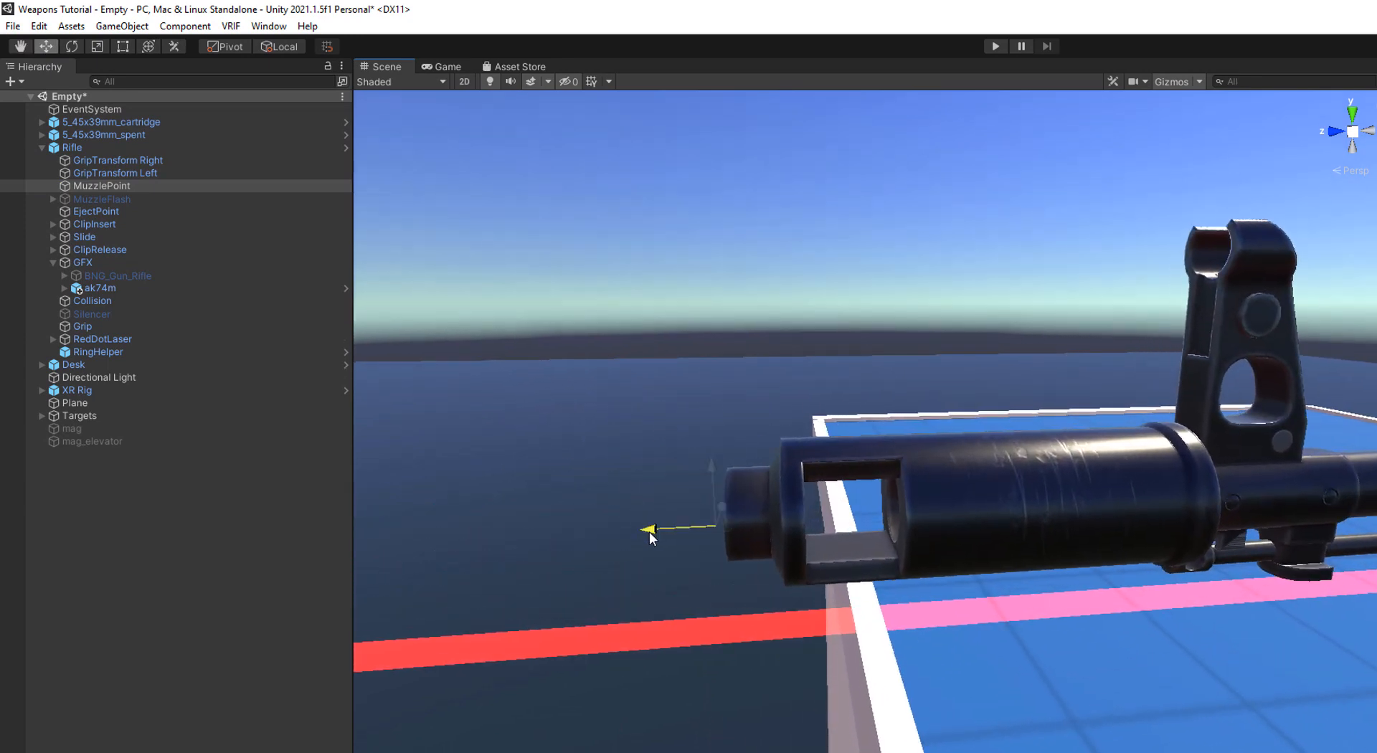
{"action": "key", "text": "s"}
{"action": "right_click_drag", "start_coordinate": [724, 488], "coordinate": [713, 419]}
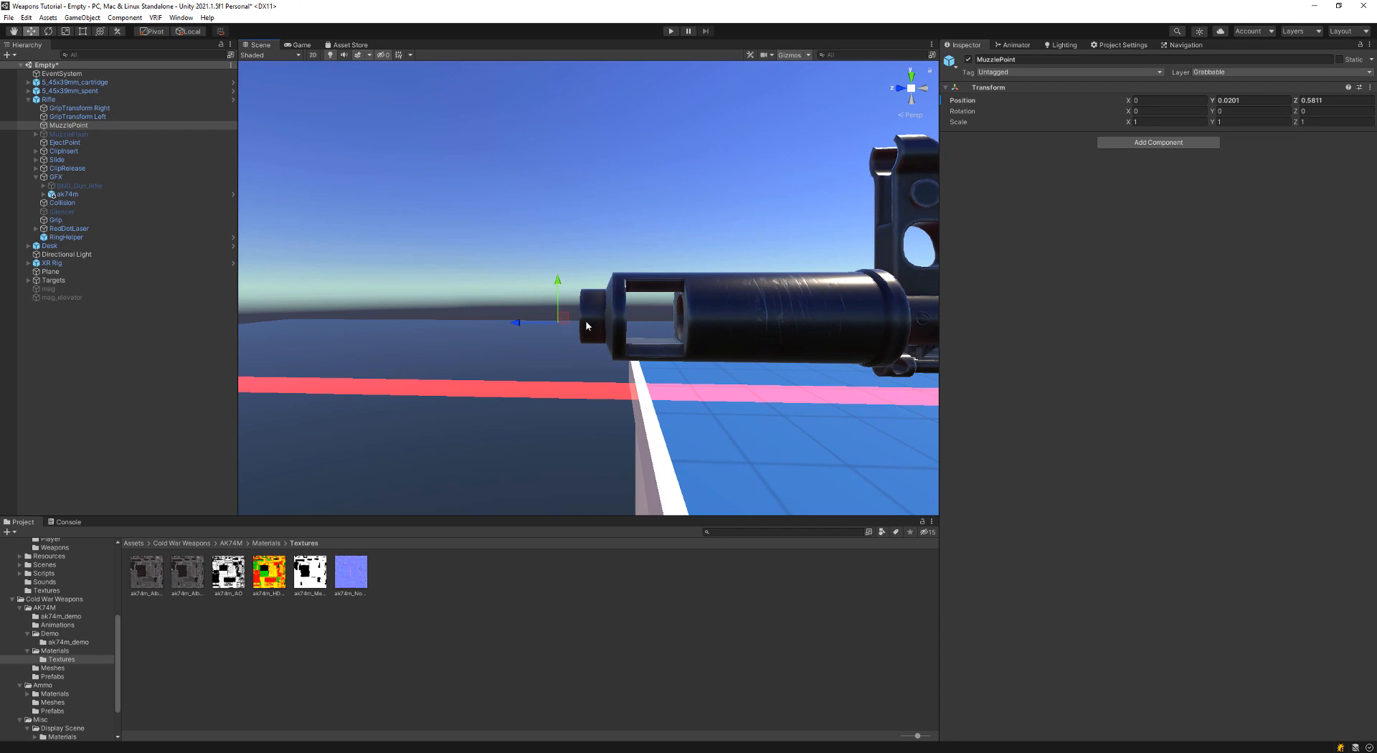
Step: Copy MuzzlePoint's Transform component and paste its values onto MuzzleFlash
{"action": "right_click", "coordinate": [987, 87]}
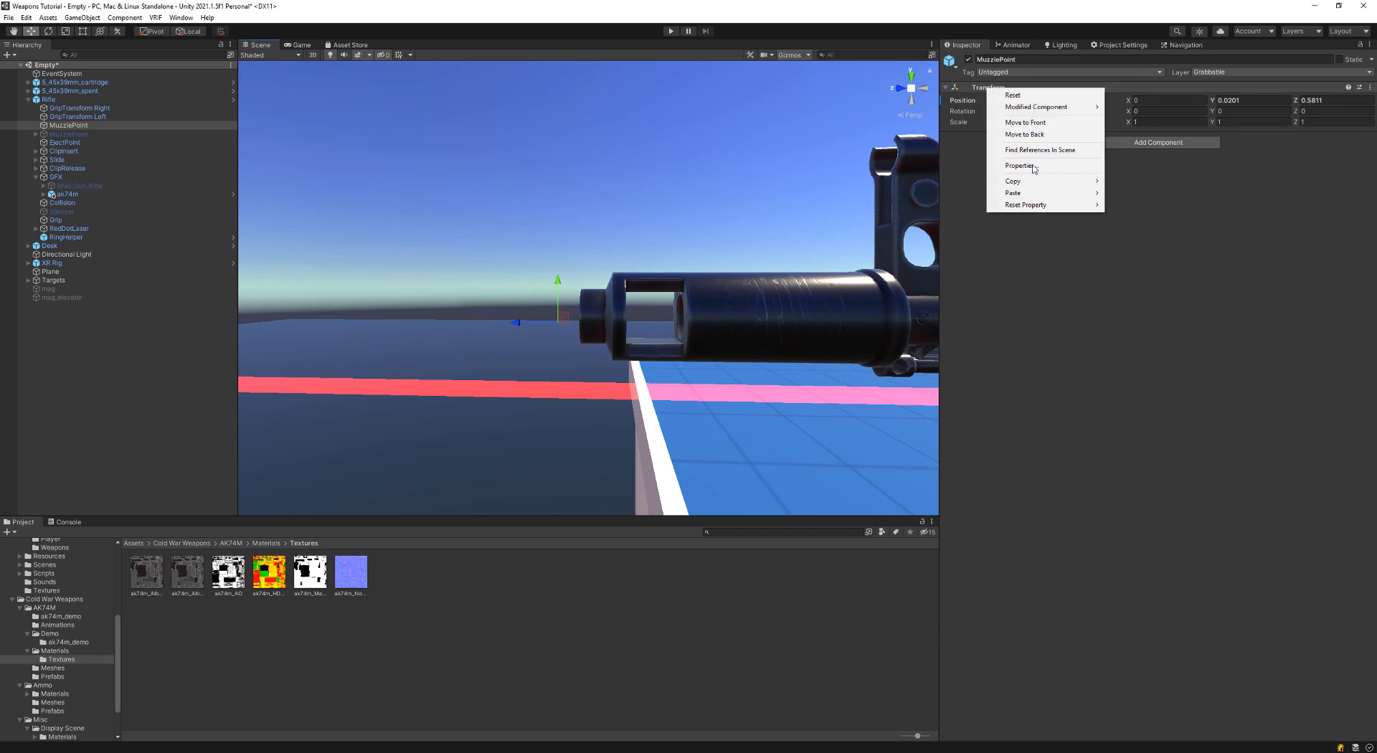
{"action": "mouse_move", "coordinate": [1069, 181]}
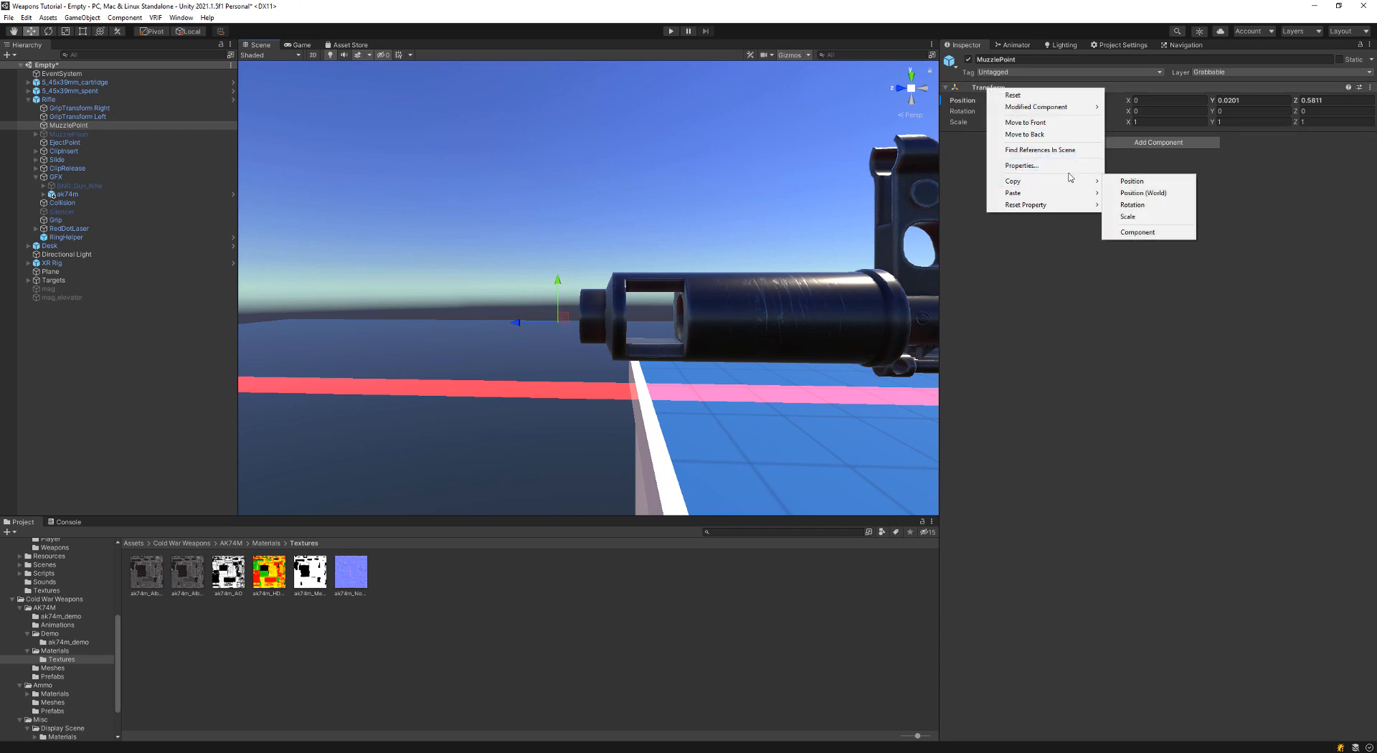
{"action": "left_click", "coordinate": [1157, 235]}
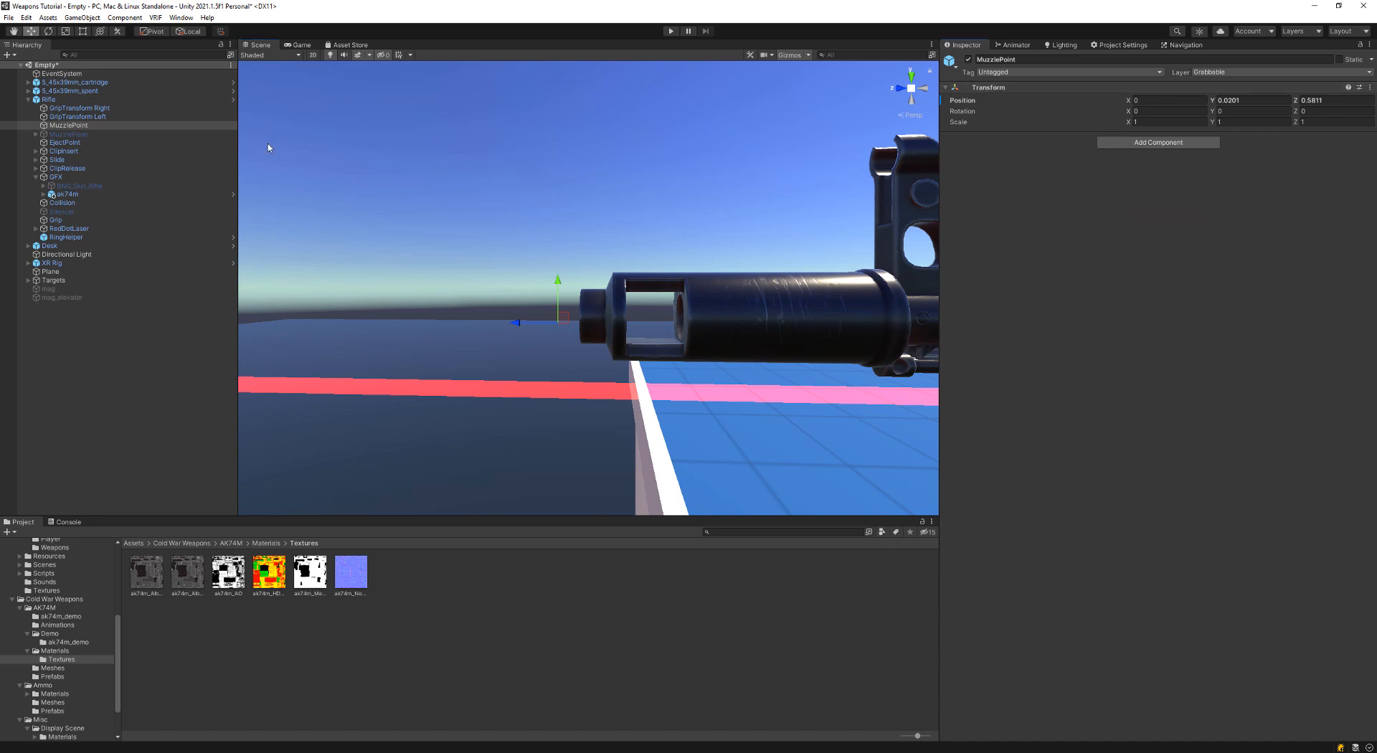
{"action": "left_click", "coordinate": [88, 133]}
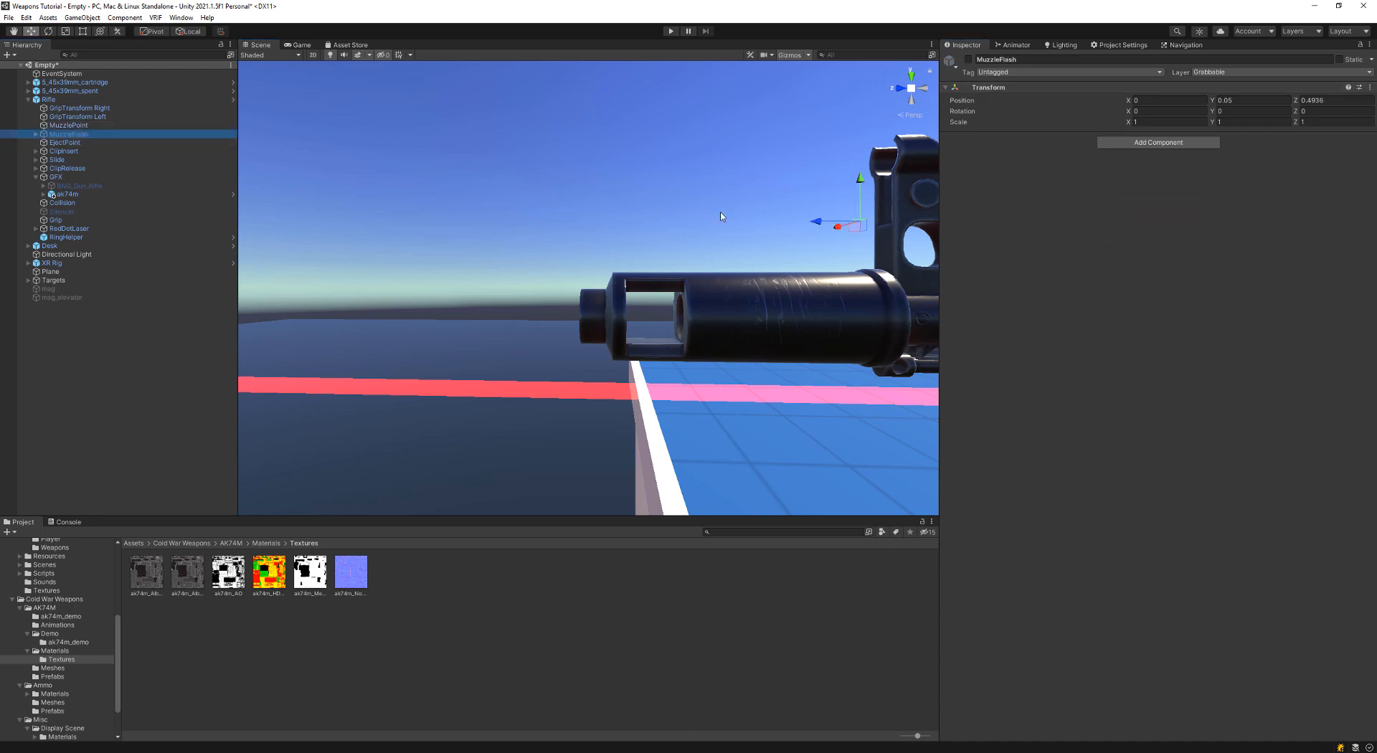
{"action": "middle_click_drag", "start_coordinate": [722, 217], "coordinate": [598, 215]}
{"action": "right_click", "coordinate": [995, 88]}
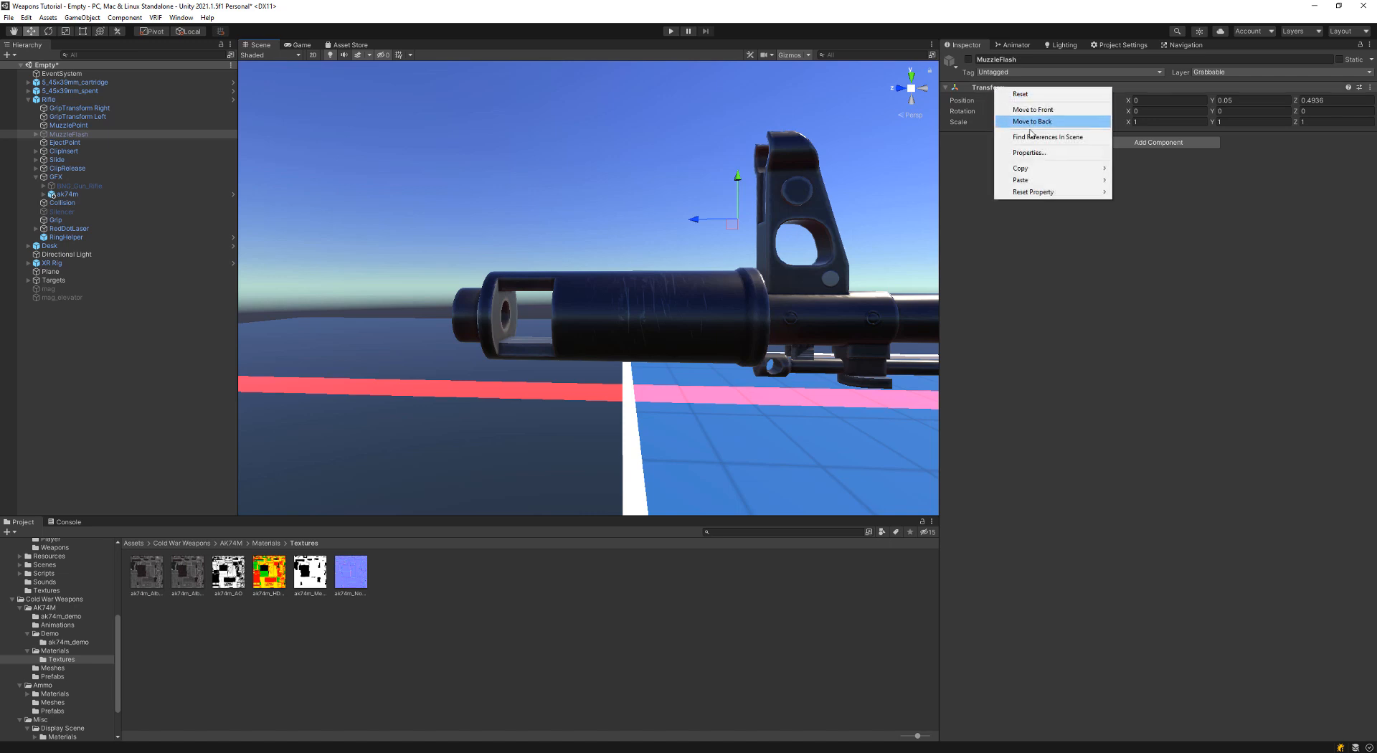
{"action": "mouse_move", "coordinate": [1033, 180]}
{"action": "left_click", "coordinate": [1157, 244]}
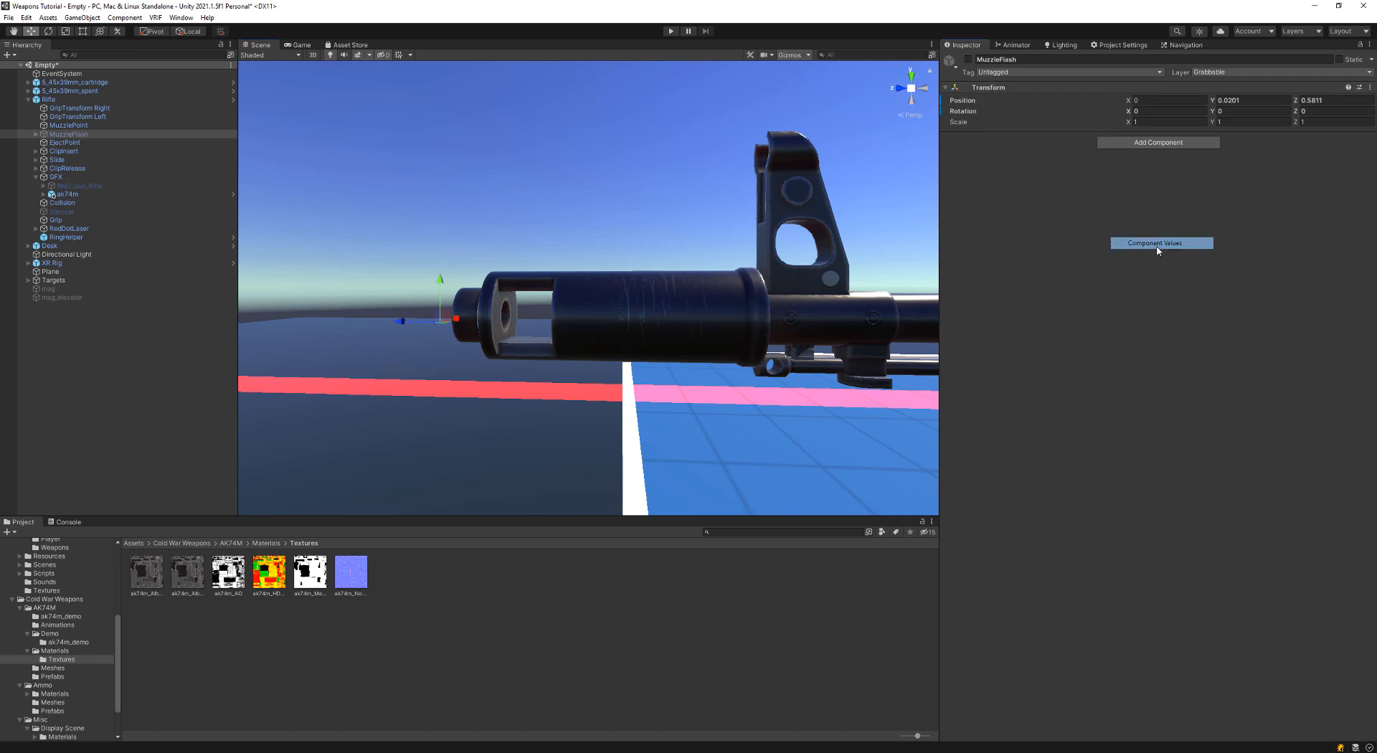
Step: Activate MuzzleFlash to preview the flame, shift it forward to about Z 0.5853, and deactivate it again
{"action": "key", "text": "alt+shift+a"}
{"action": "key", "text": "alt+shift+a"}
{"action": "key", "text": "alt+shift+a"}
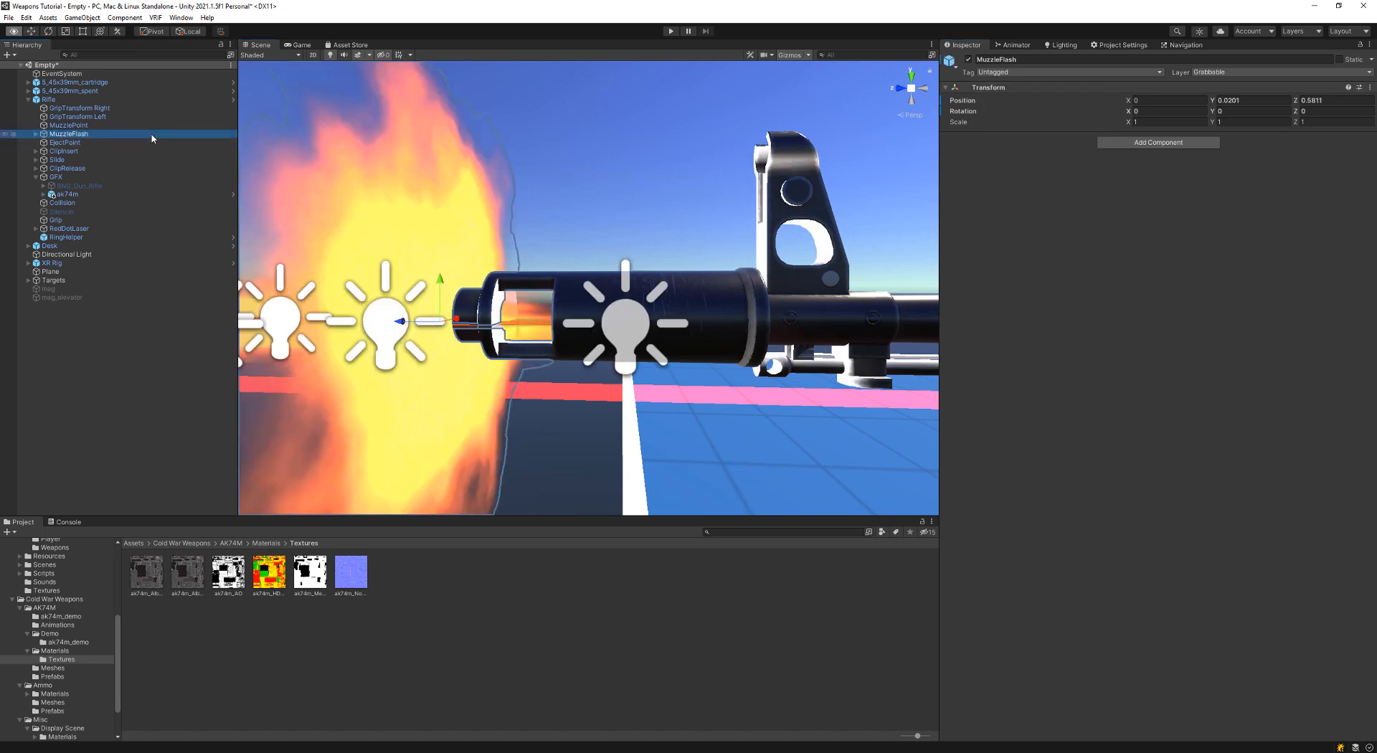
{"action": "mouse_move", "coordinate": [502, 212]}
{"action": "right_mouse_down"}
{"action": "mouse_move", "coordinate": [513, 215]}
{"action": "mouse_move", "coordinate": [498, 216]}
{"action": "right_mouse_up"}
{"action": "key", "text": "s"}
{"action": "key", "text": "a"}
{"action": "key", "text": "alt+shift+a"}
{"action": "key", "text": "alt+shift+a"}
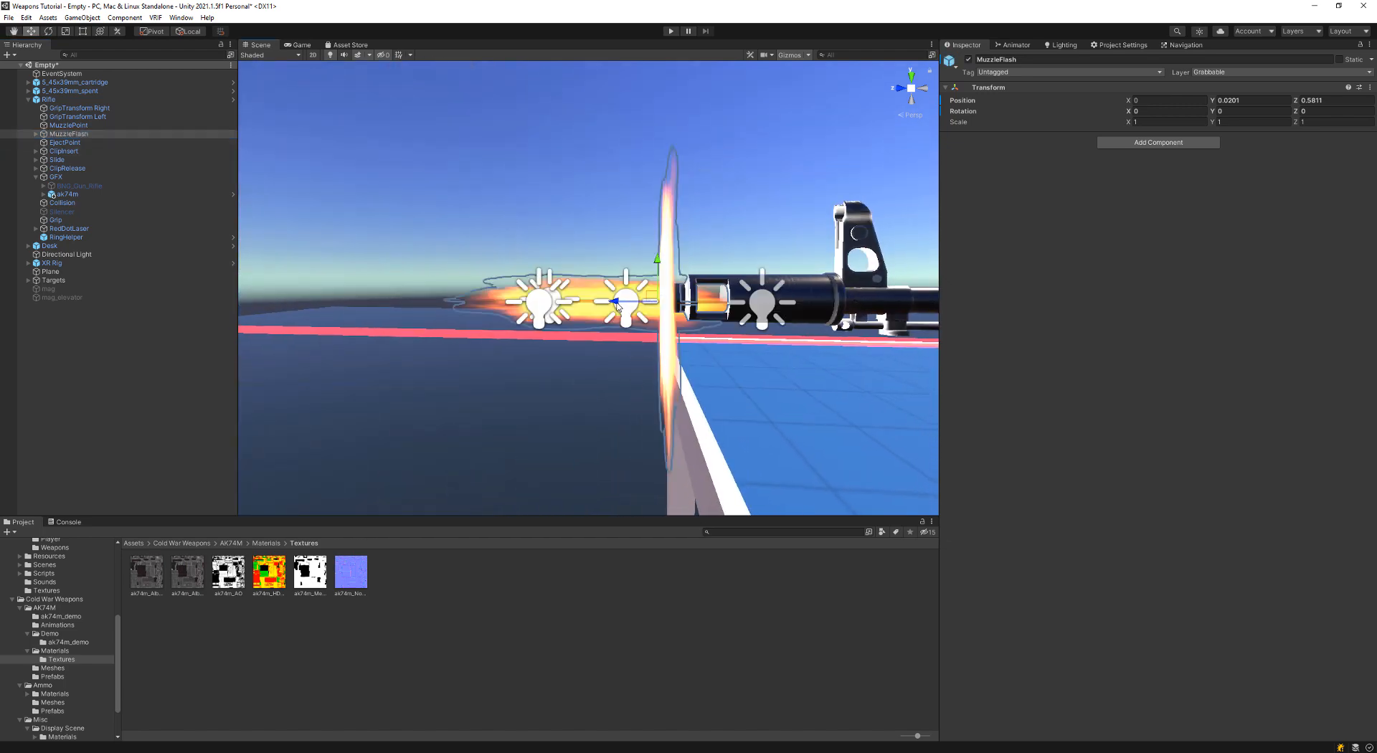
{"action": "left_click_drag", "start_coordinate": [617, 305], "coordinate": [610, 307]}
{"action": "key", "text": "alt+shift+a"}
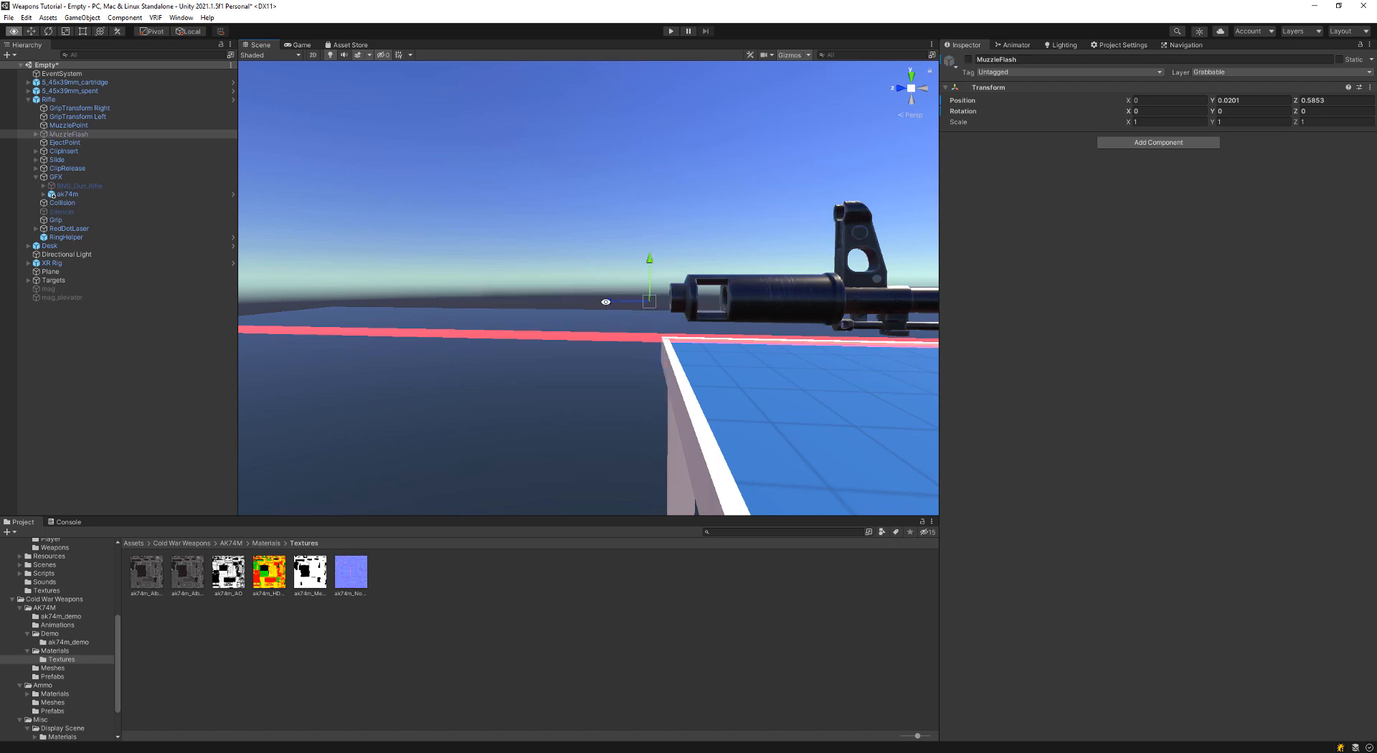
Step: Activate MuzzleFlash to preview the flame at the barrel tip, and deactivate it again
{"action": "key", "text": "alt+shift+a"}
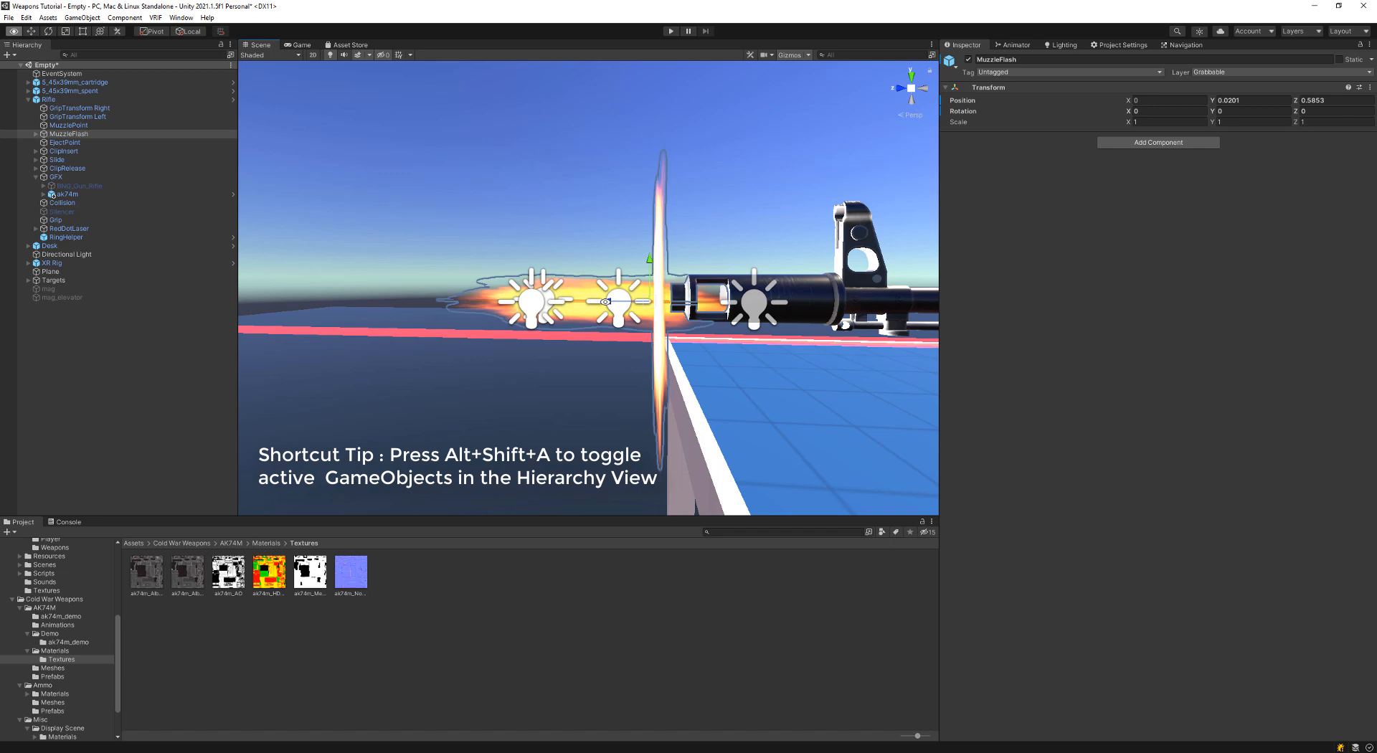
{"action": "key", "text": "alt+shift+a"}
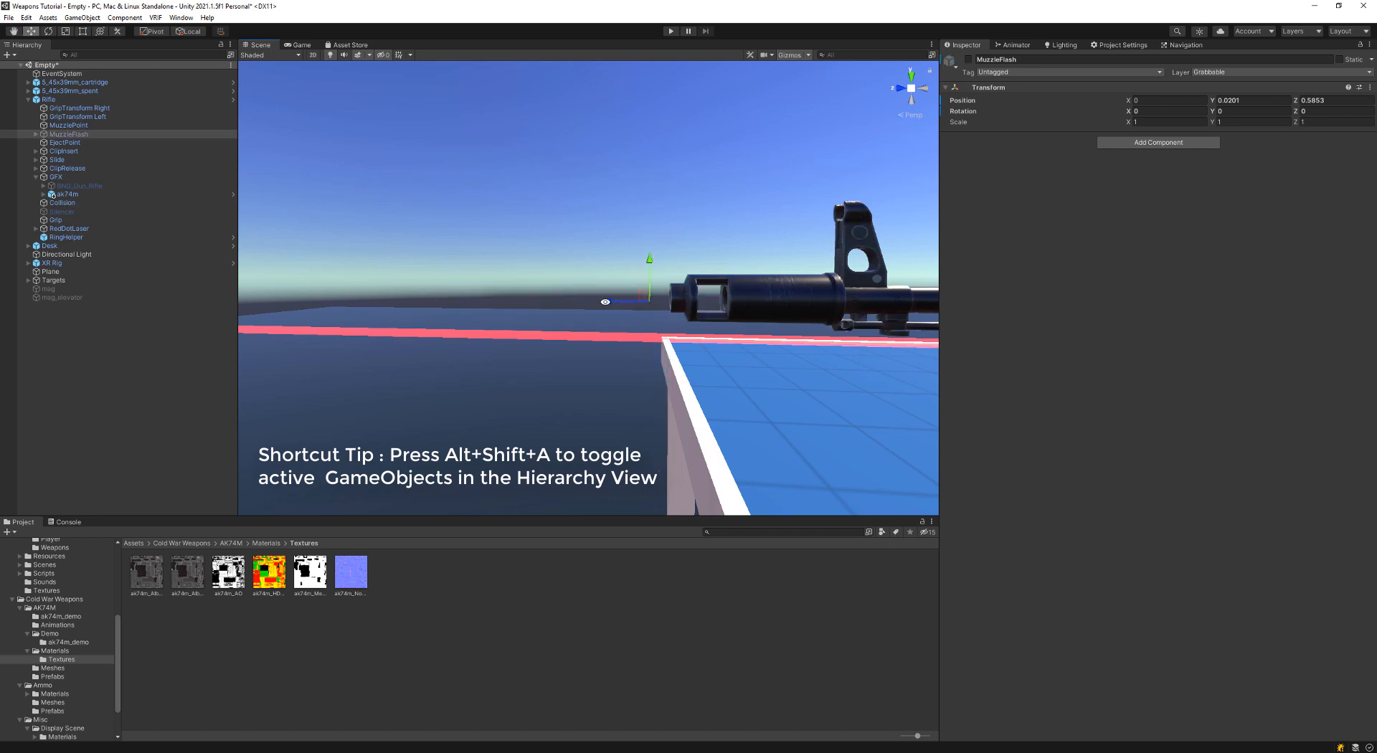
Step: Move EjectPoint sideways so it sits against the side of the AK's receiver
{"action": "double_click", "coordinate": [152, 140]}
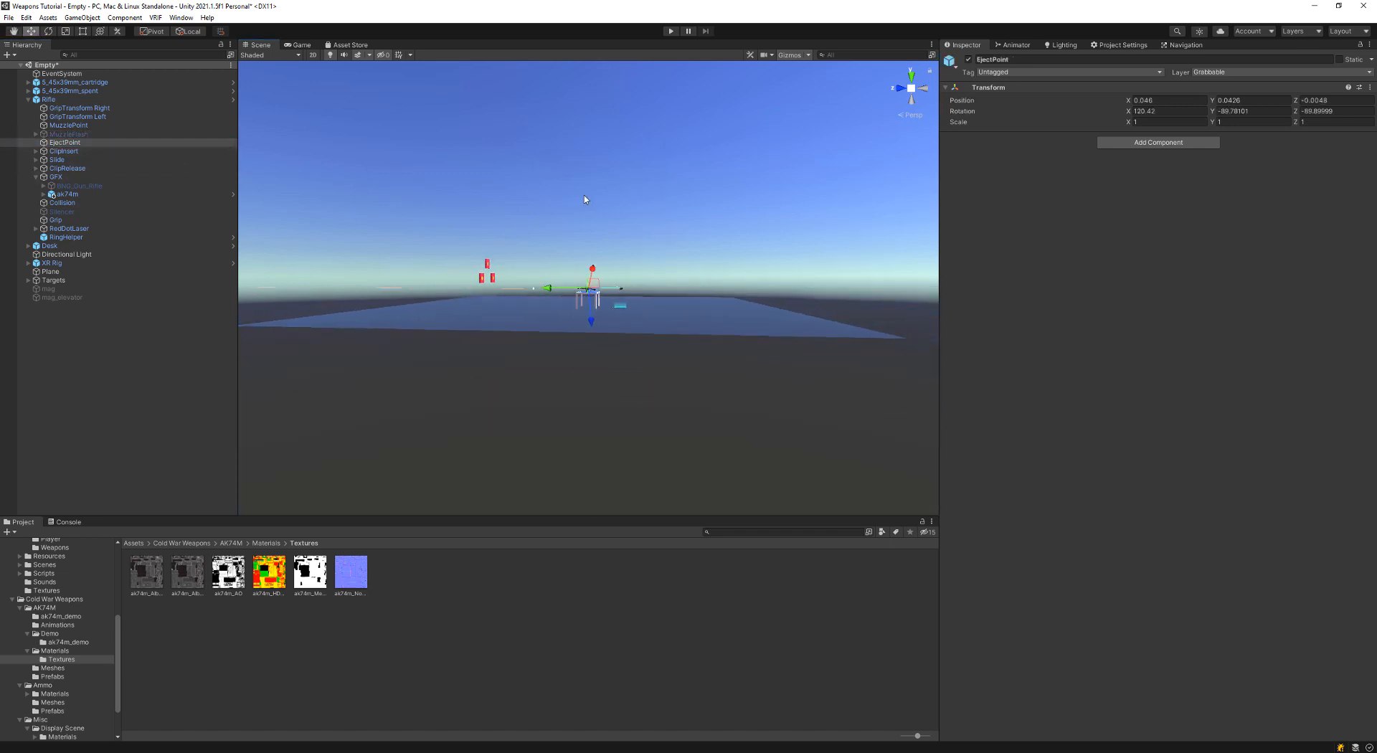
{"action": "double_click", "coordinate": [64, 152]}
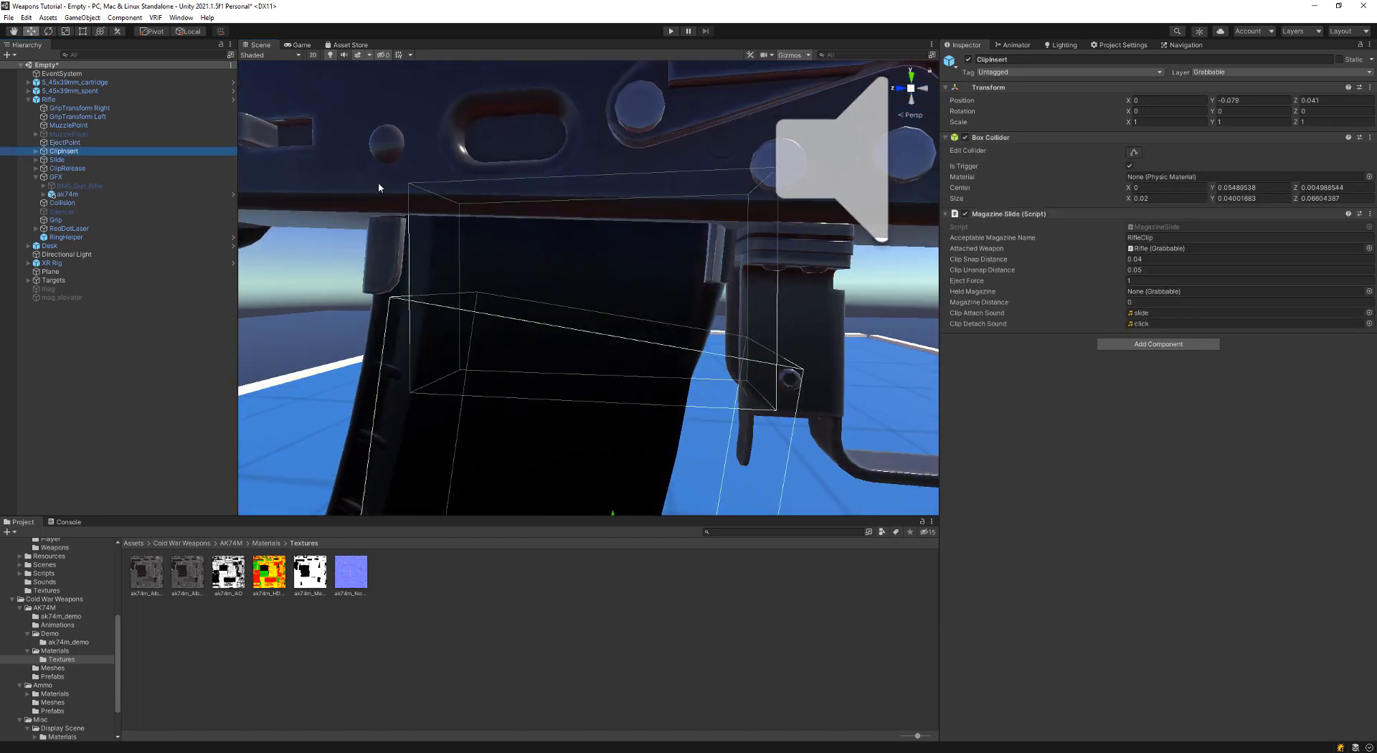
{"action": "left_click", "coordinate": [114, 140]}
{"action": "key", "text": "w"}
{"action": "right_click_drag", "start_coordinate": [525, 187], "coordinate": [304, 241]}
{"action": "key", "text": "s"}
{"action": "key", "text": "q"}
{"action": "key", "text": "a"}
{"action": "key", "text": "s"}
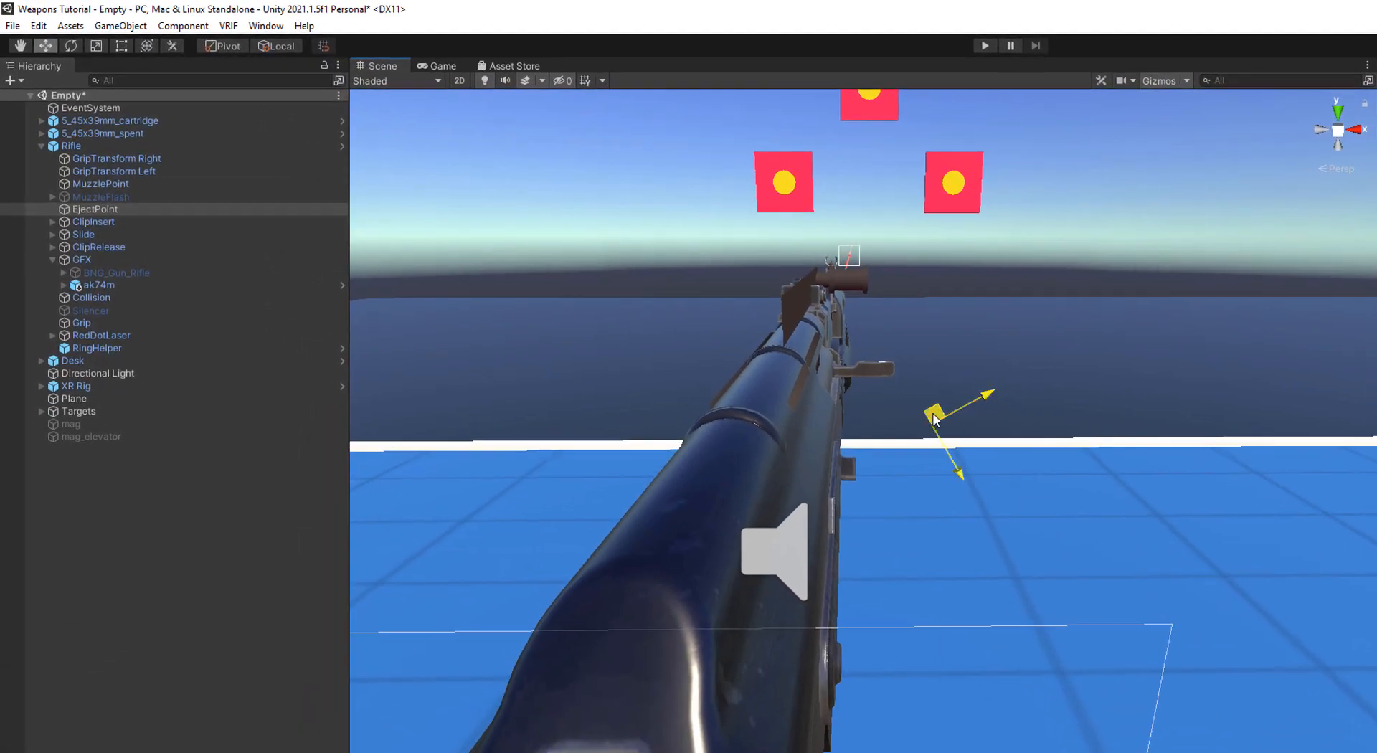
{"action": "left_click_drag", "start_coordinate": [935, 419], "coordinate": [850, 424]}
Step: Shift EjectPoint forward along the receiver to the AK's ejection port above the magazine
{"action": "right_click_drag", "start_coordinate": [897, 377], "coordinate": [805, 429]}
{"action": "key", "text": "w"}
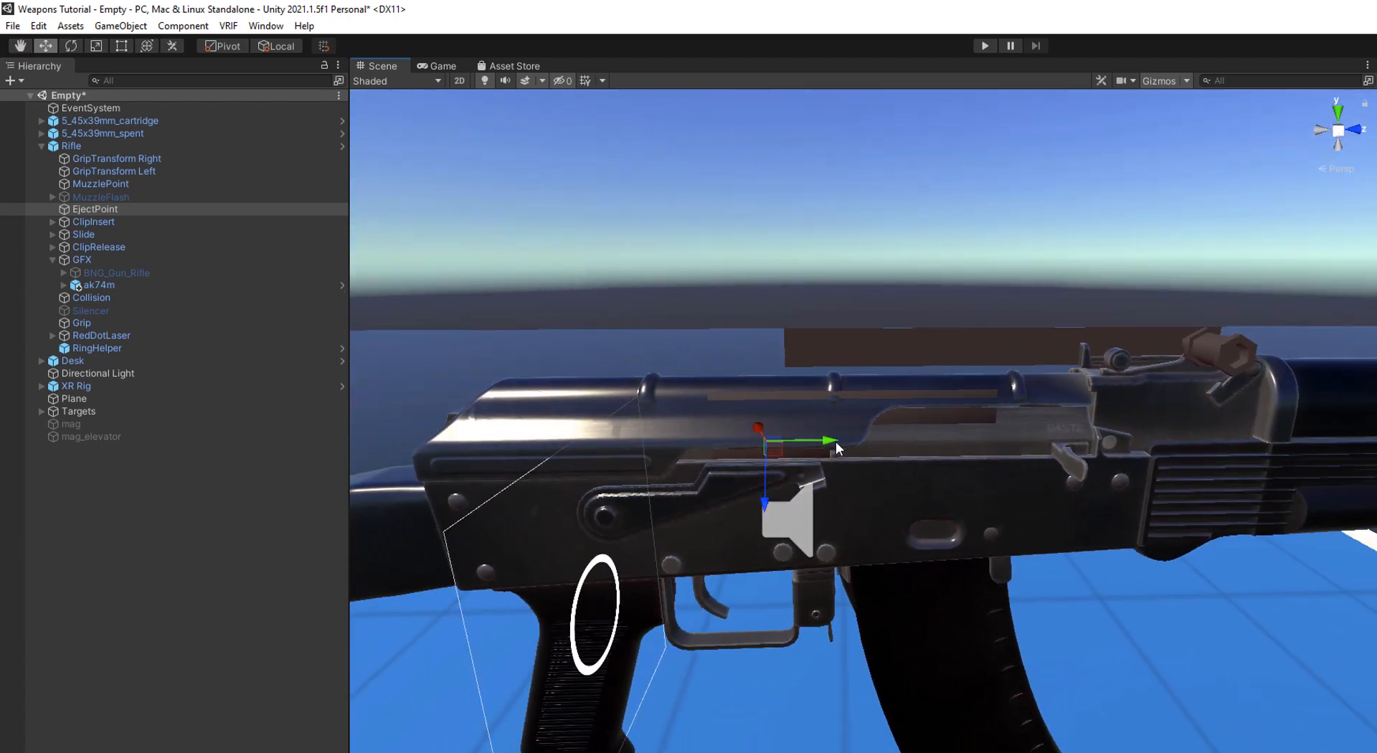
{"action": "left_click_drag", "start_coordinate": [834, 441], "coordinate": [991, 446]}
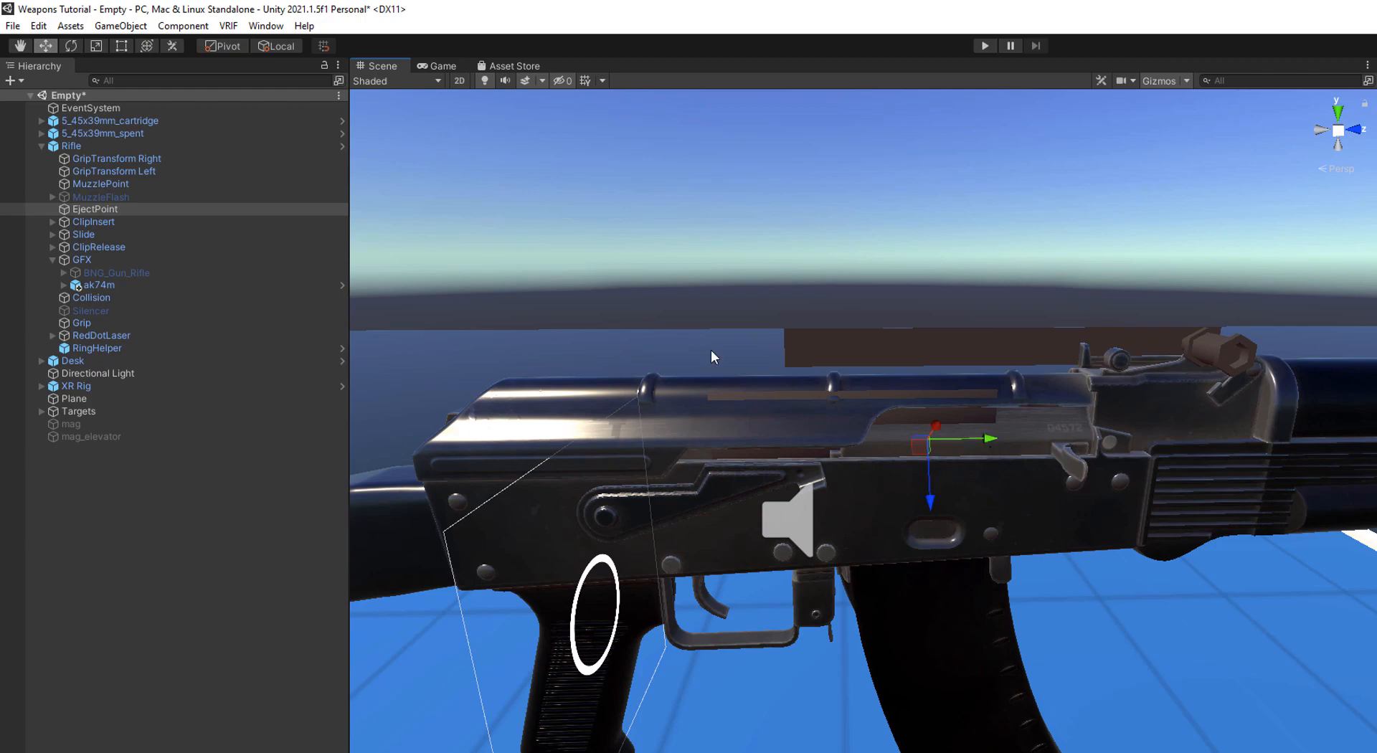
Step: Reshape ClipInsert's box collider around the top of the magazine well, to about Y 0.0205 high with its center at about Y 0.0685
{"action": "left_click", "coordinate": [254, 223]}
{"action": "key", "text": "q"}
{"action": "right_click_drag", "start_coordinate": [1042, 445], "coordinate": [1049, 392]}
{"action": "key", "text": "w"}
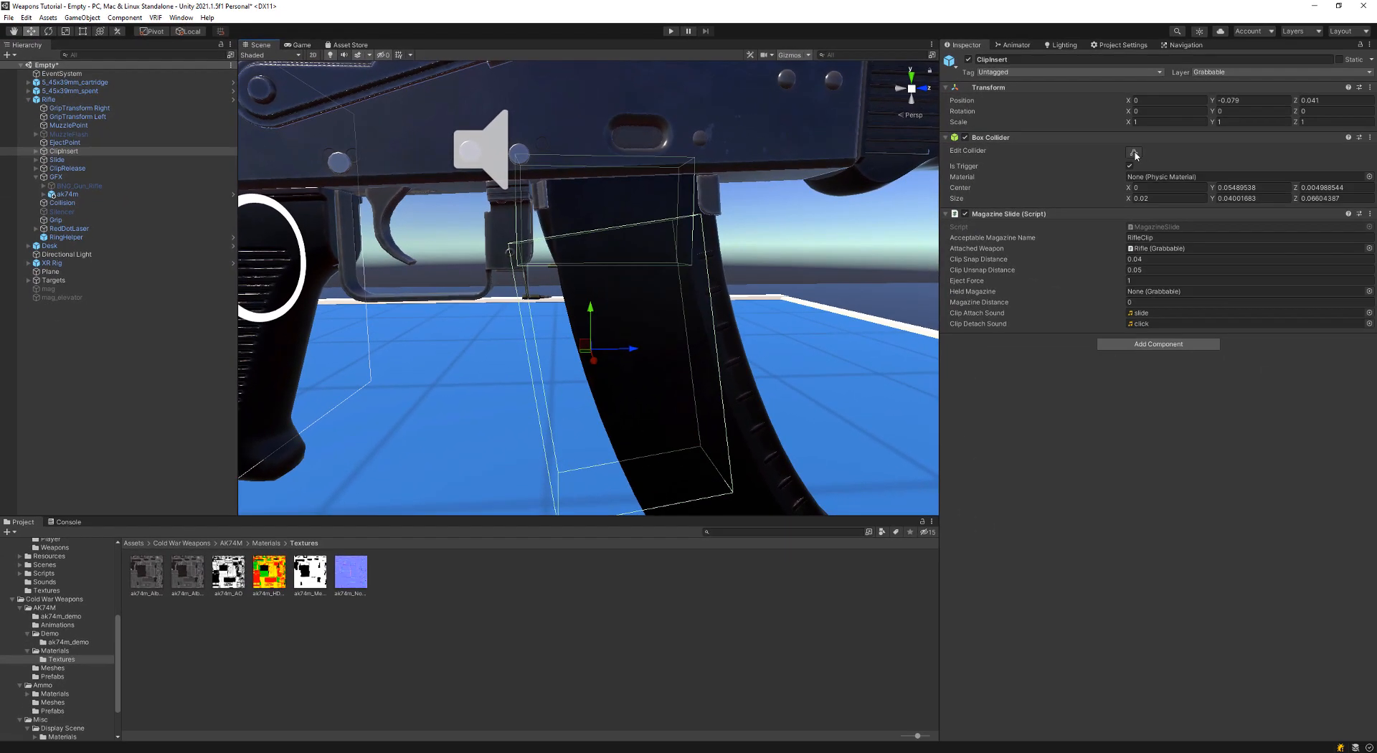
{"action": "left_click", "coordinate": [1134, 154]}
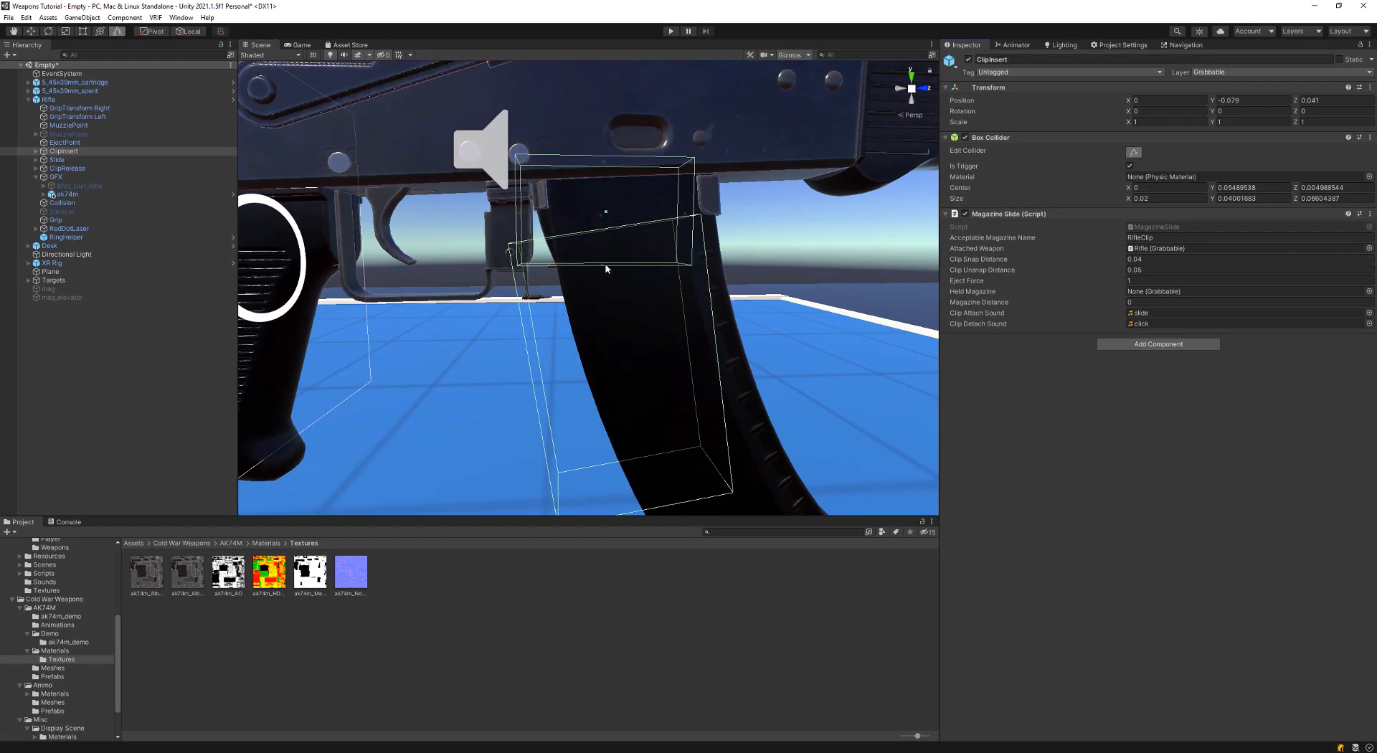
{"action": "left_click_drag", "start_coordinate": [603, 270], "coordinate": [606, 226]}
{"action": "mouse_move", "coordinate": [603, 165]}
{"action": "left_mouse_down"}
{"action": "mouse_move", "coordinate": [609, 148]}
{"action": "mouse_move", "coordinate": [610, 172]}
{"action": "left_mouse_up"}
{"action": "left_click_drag", "start_coordinate": [604, 223], "coordinate": [581, 206]}
Step: Fit the GrabArea collider under ClipInsert around the AK magazine, to about Y 0.1179 high and Z 0.0664 long
{"action": "left_click", "coordinate": [37, 151]}
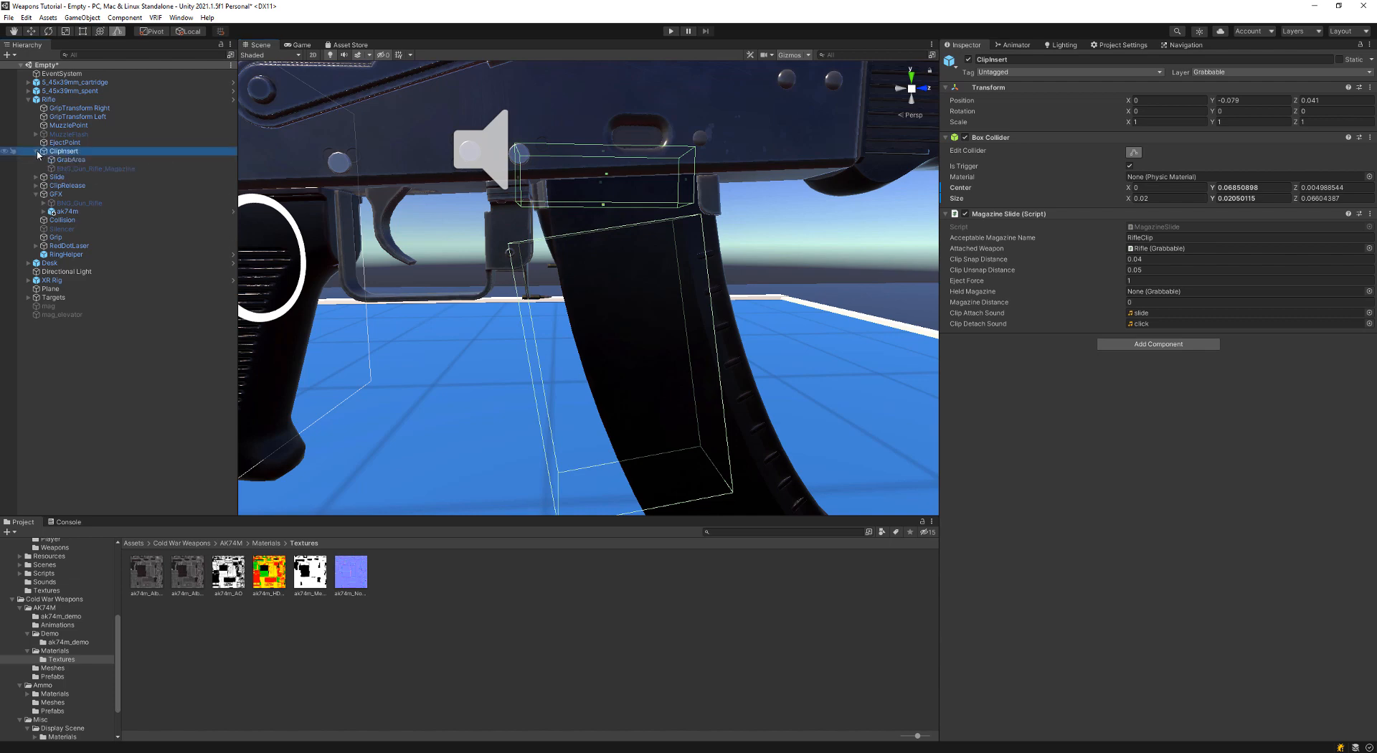
{"action": "left_click", "coordinate": [70, 159]}
{"action": "key", "text": "d"}
{"action": "right_click_drag", "start_coordinate": [644, 270], "coordinate": [636, 285]}
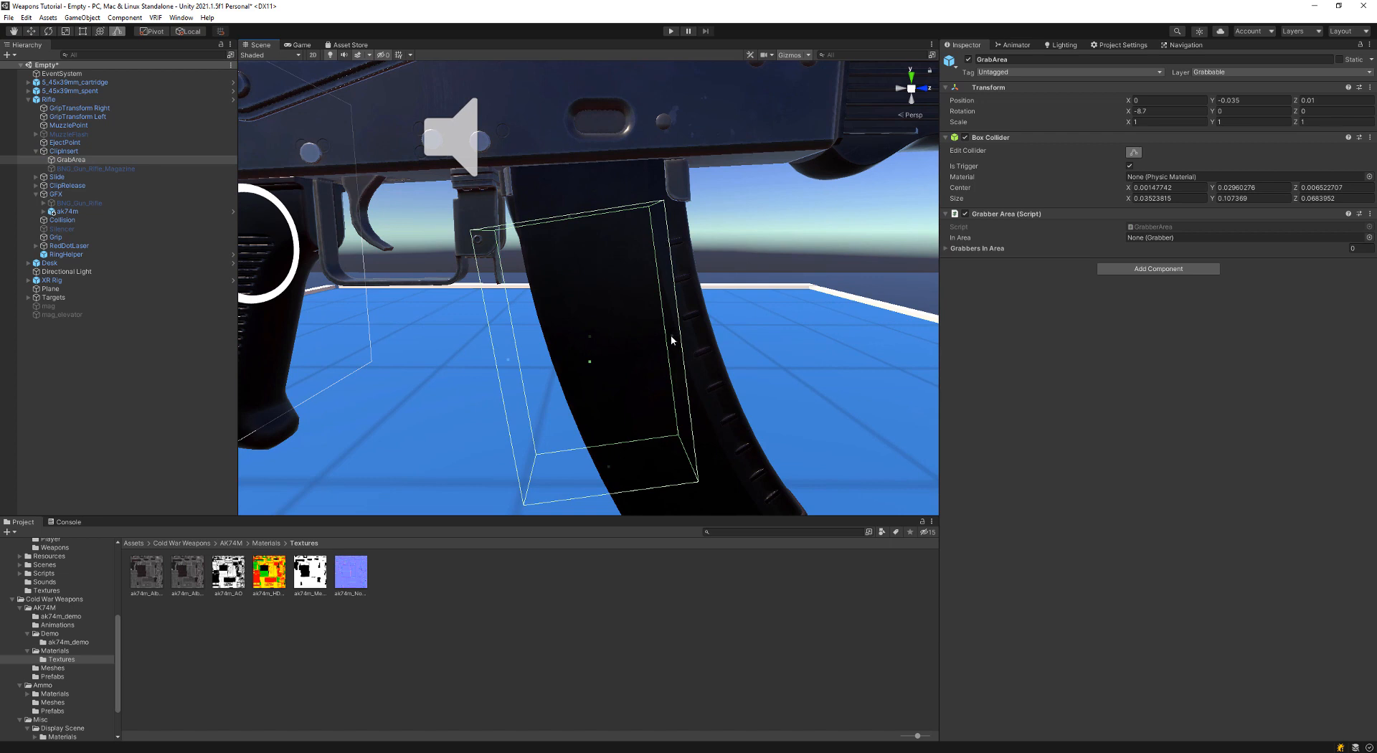
{"action": "left_click_drag", "start_coordinate": [673, 339], "coordinate": [702, 333]}
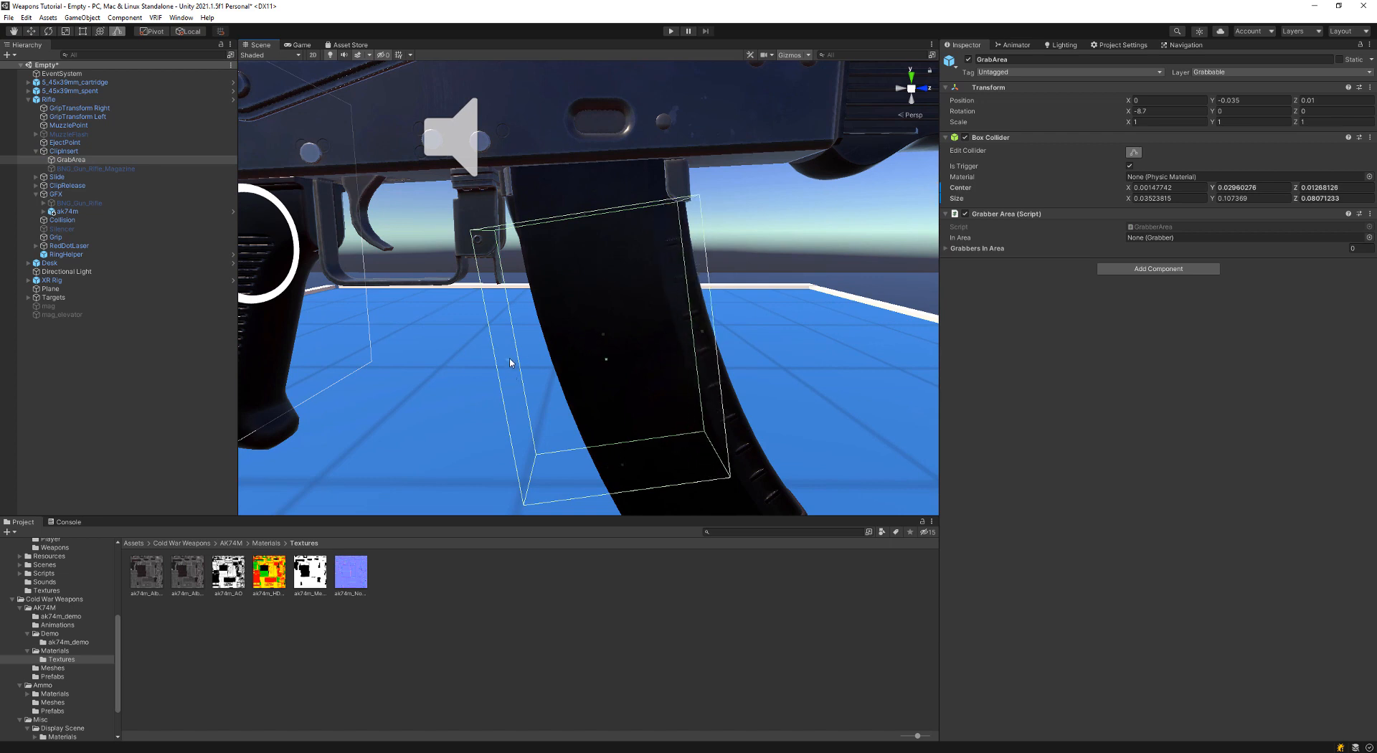
{"action": "left_click_drag", "start_coordinate": [508, 365], "coordinate": [542, 358]}
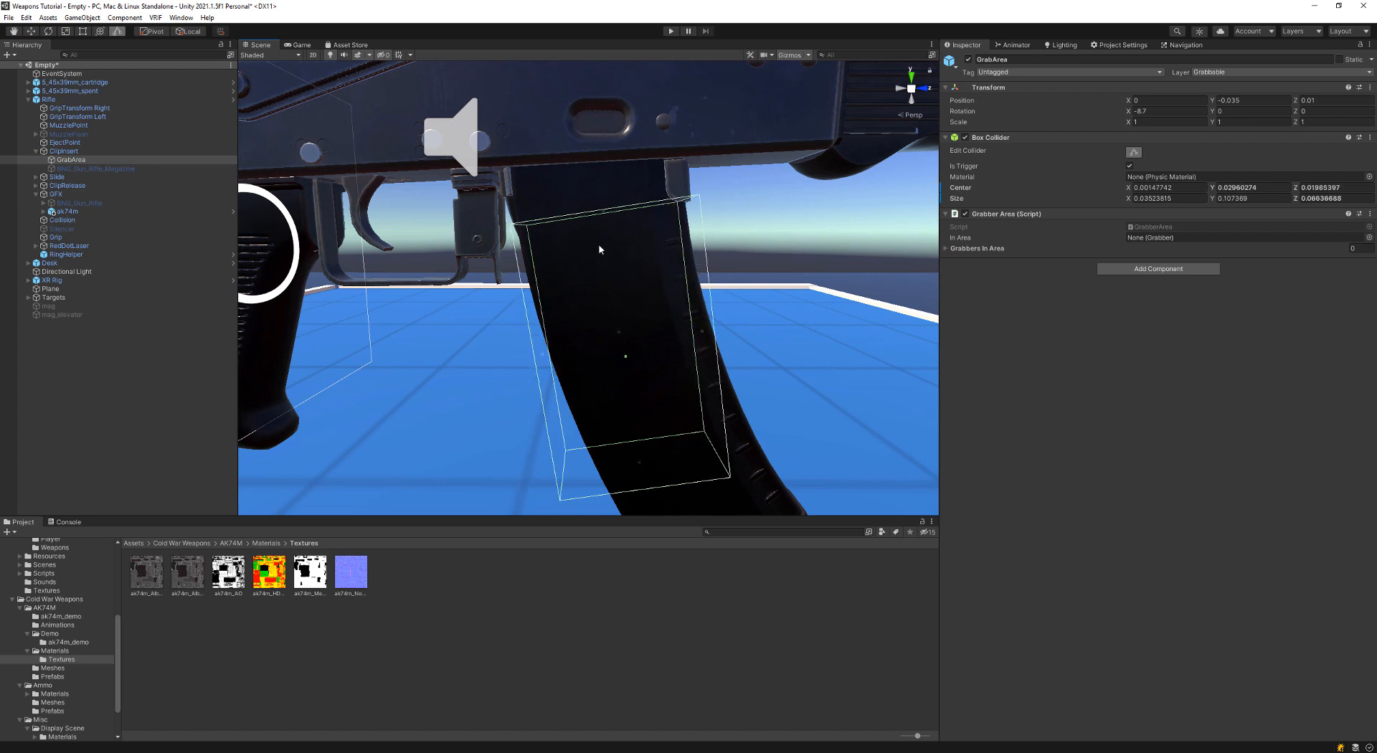
{"action": "left_click_drag", "start_coordinate": [640, 467], "coordinate": [653, 488]}
{"action": "left_click", "coordinate": [652, 488]}
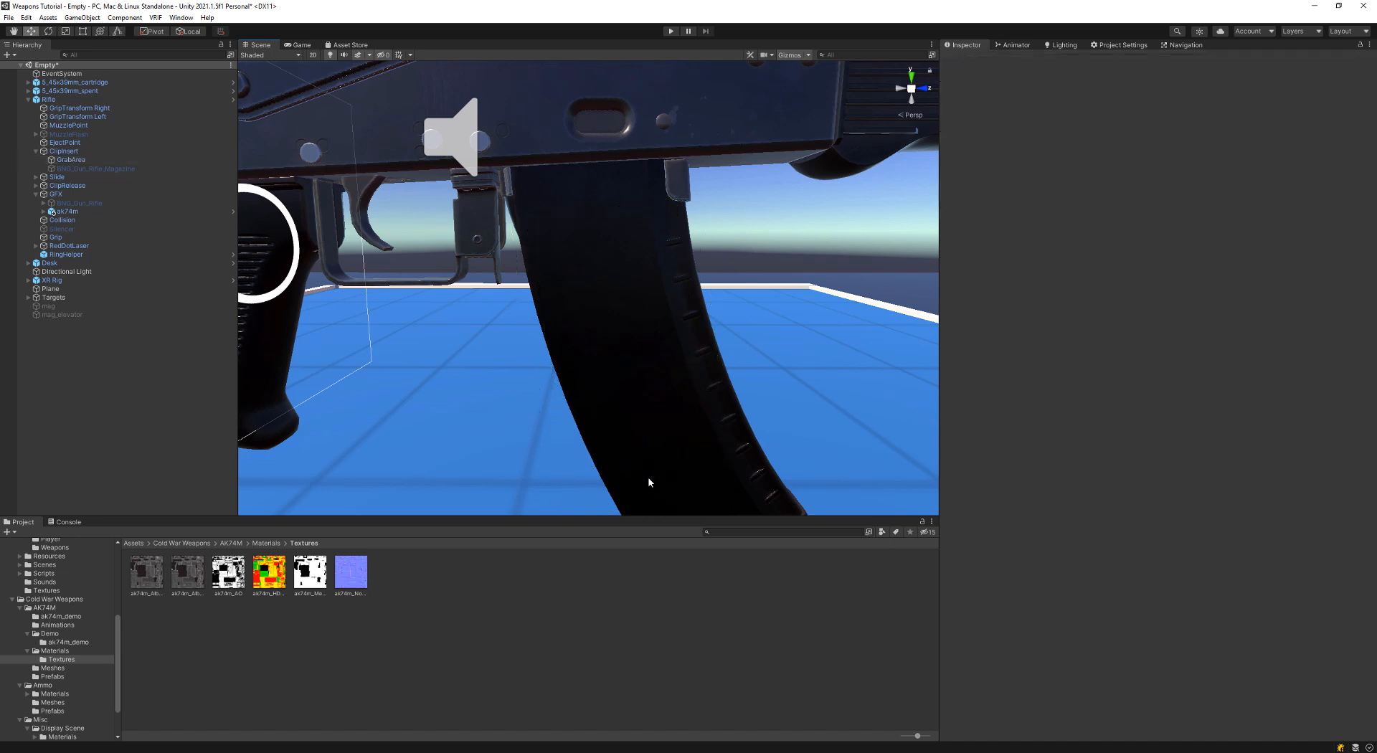
Step: Align ClipInsert's box collider with the magazine's front and rear, about Z 0.0678 long, and raise its underside to about Y 0.0184 high
{"action": "left_click", "coordinate": [137, 151]}
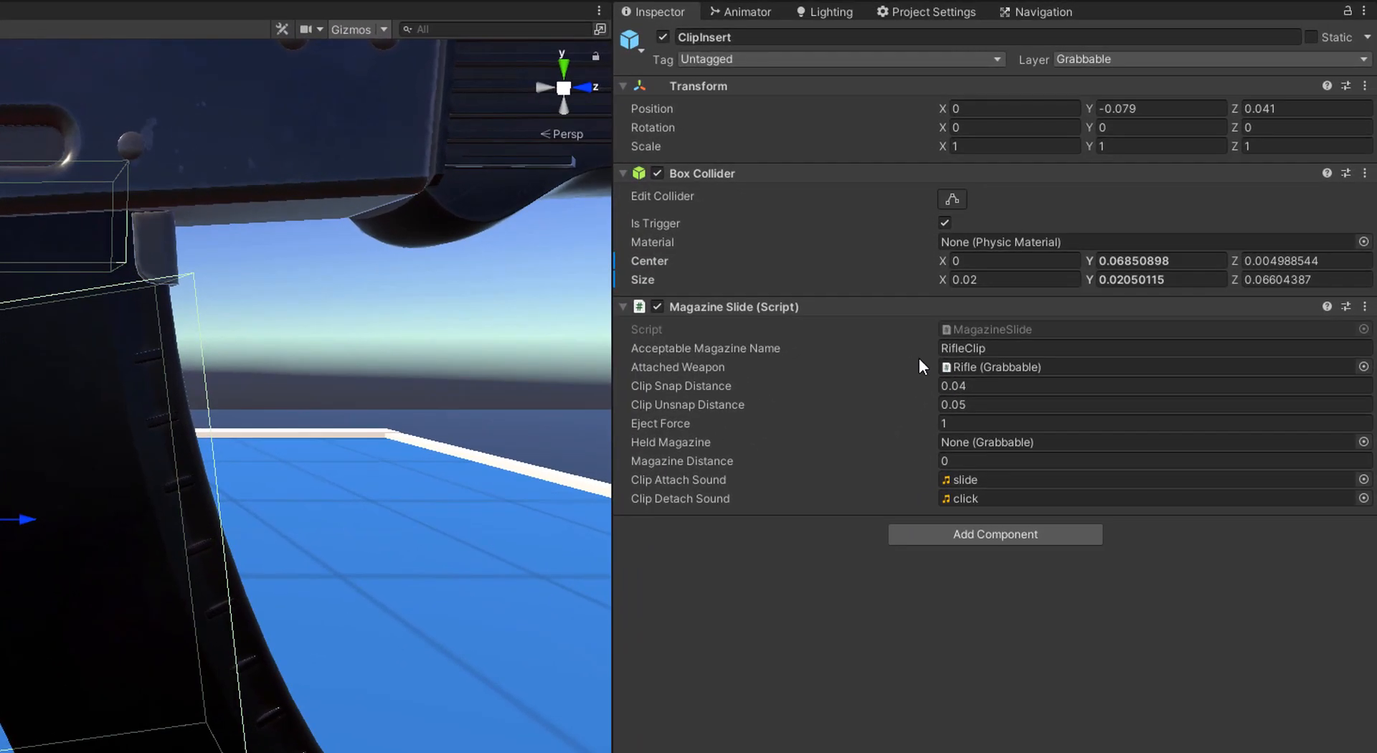
{"action": "left_click", "coordinate": [997, 348]}
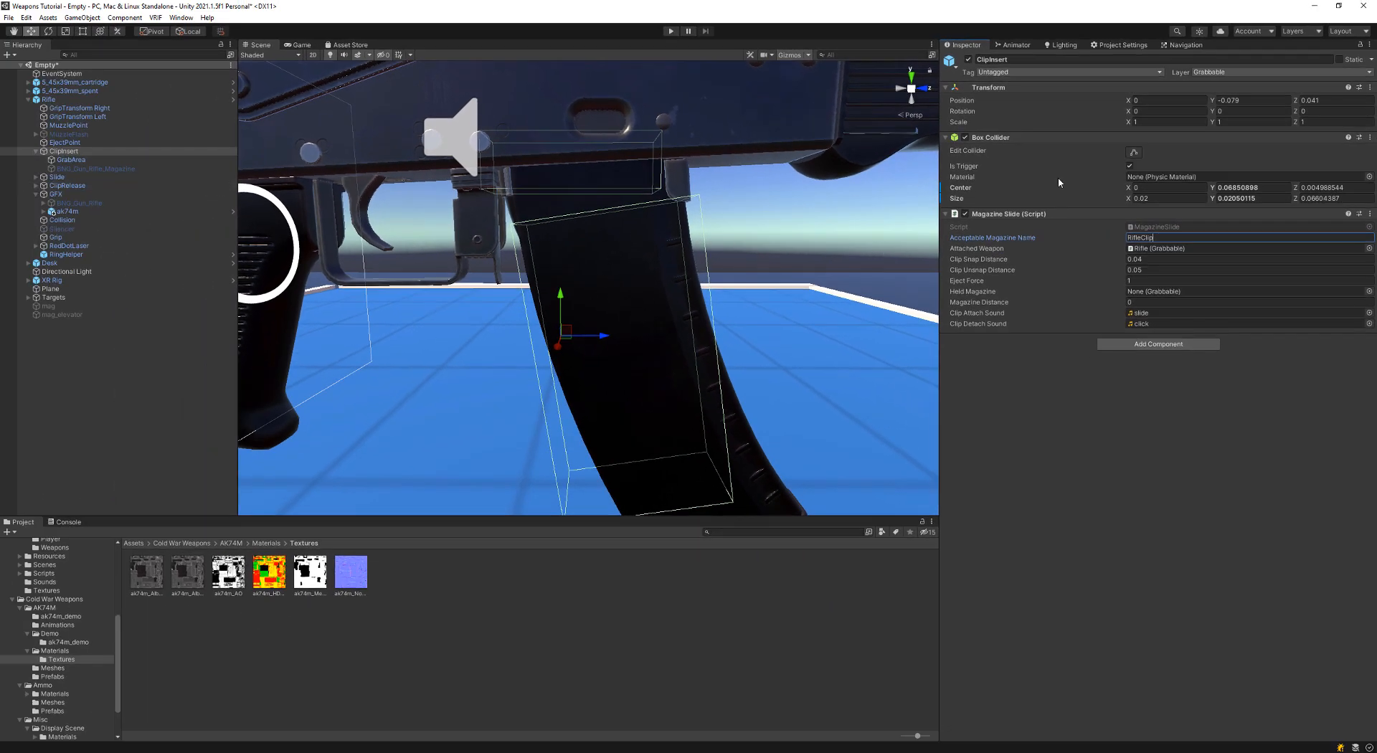
{"action": "left_click", "coordinate": [1134, 153]}
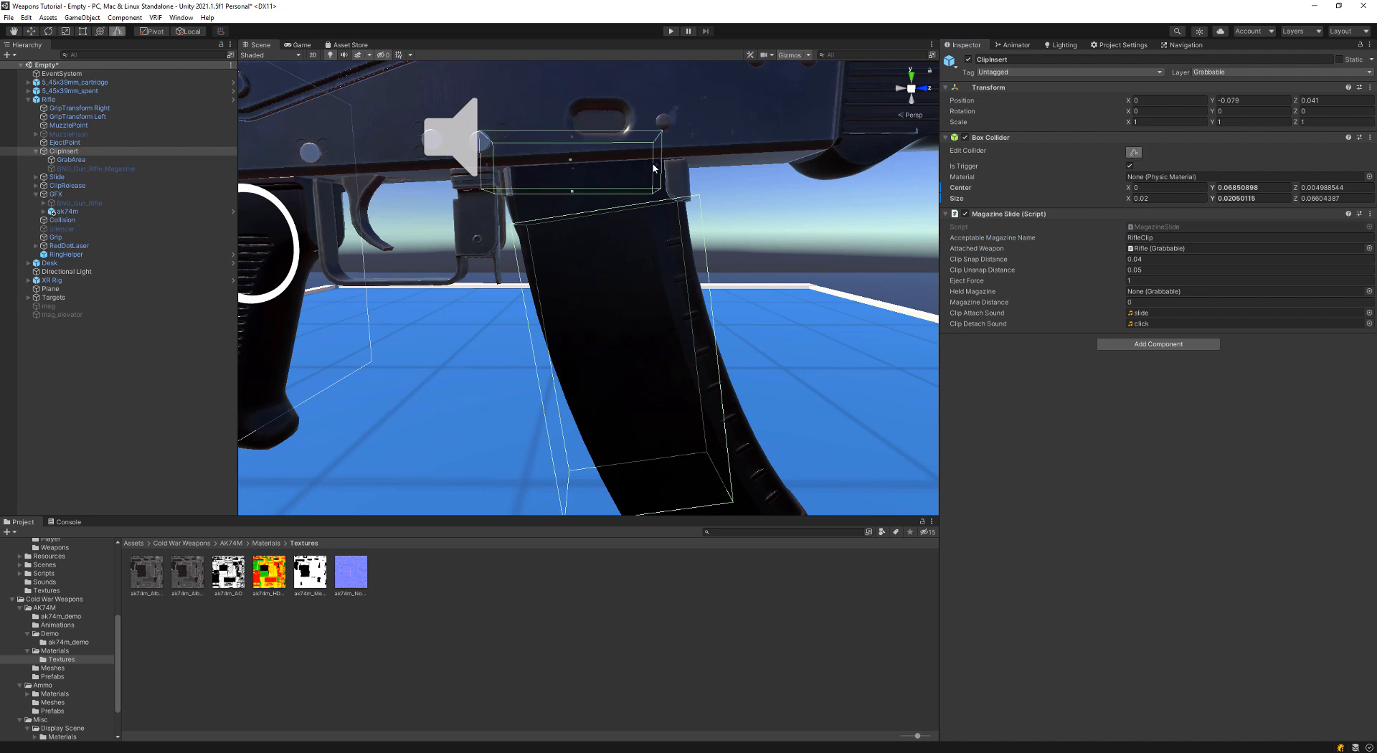
{"action": "left_click_drag", "start_coordinate": [658, 168], "coordinate": [666, 169]}
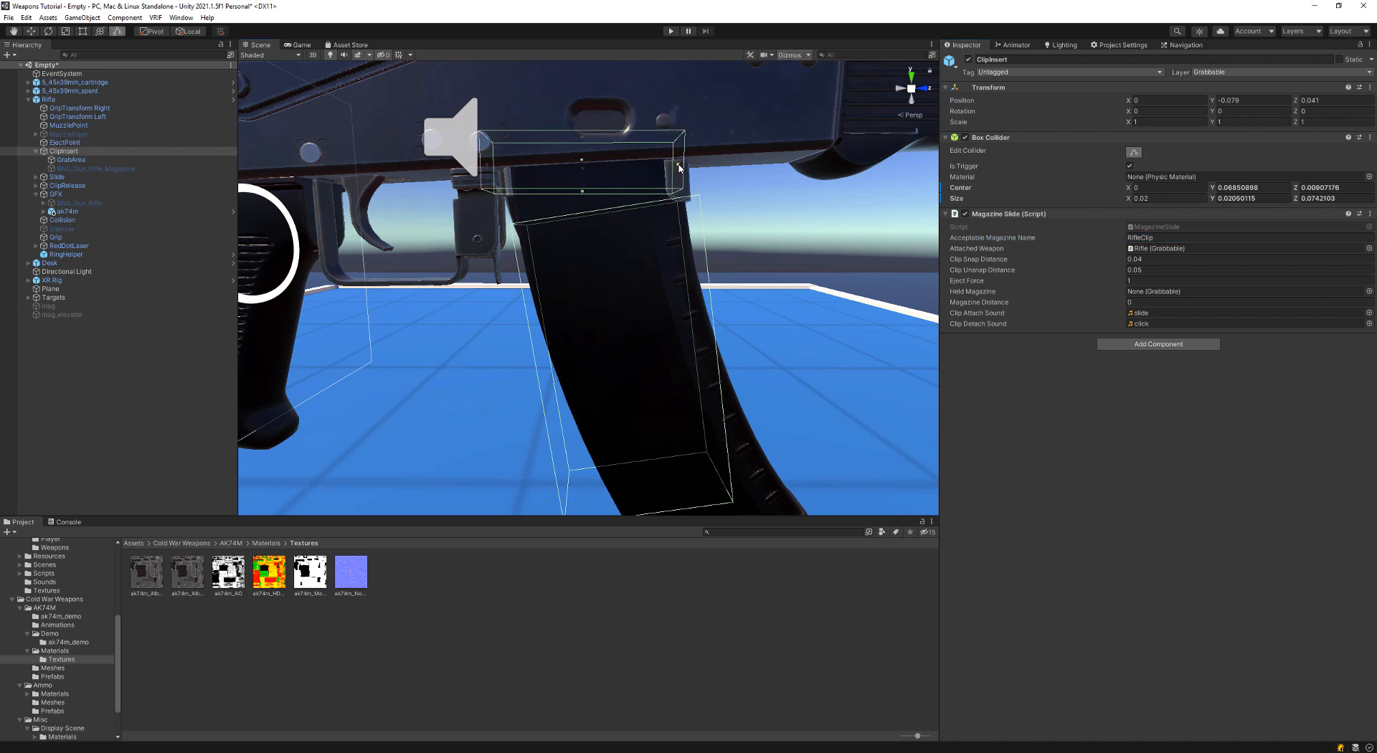
{"action": "left_click_drag", "start_coordinate": [488, 167], "coordinate": [506, 169]}
{"action": "left_click_drag", "start_coordinate": [592, 194], "coordinate": [594, 189]}
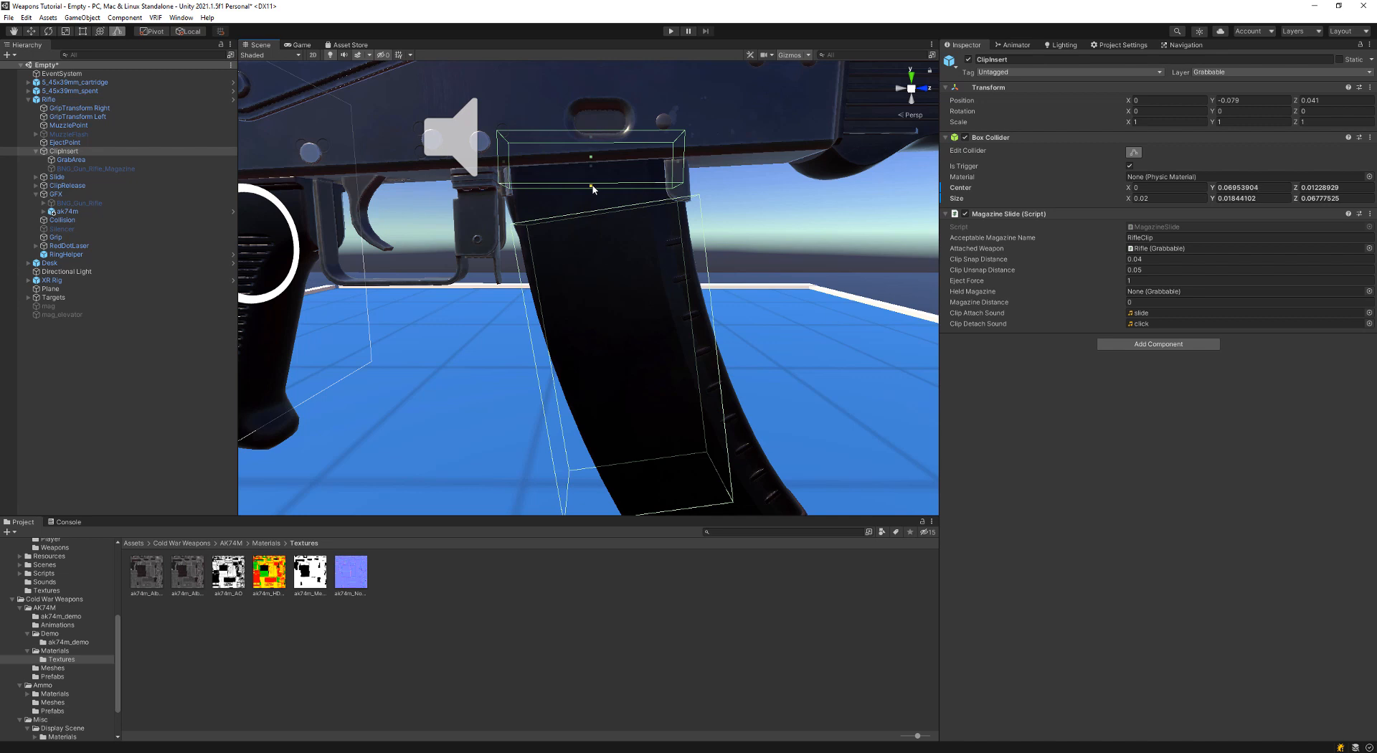
Step: Raise the top of the GrabArea collider to about Y 0.1229 high and thin the ClipInsert collider to about Y 0.0118
{"action": "left_click", "coordinate": [99, 162]}
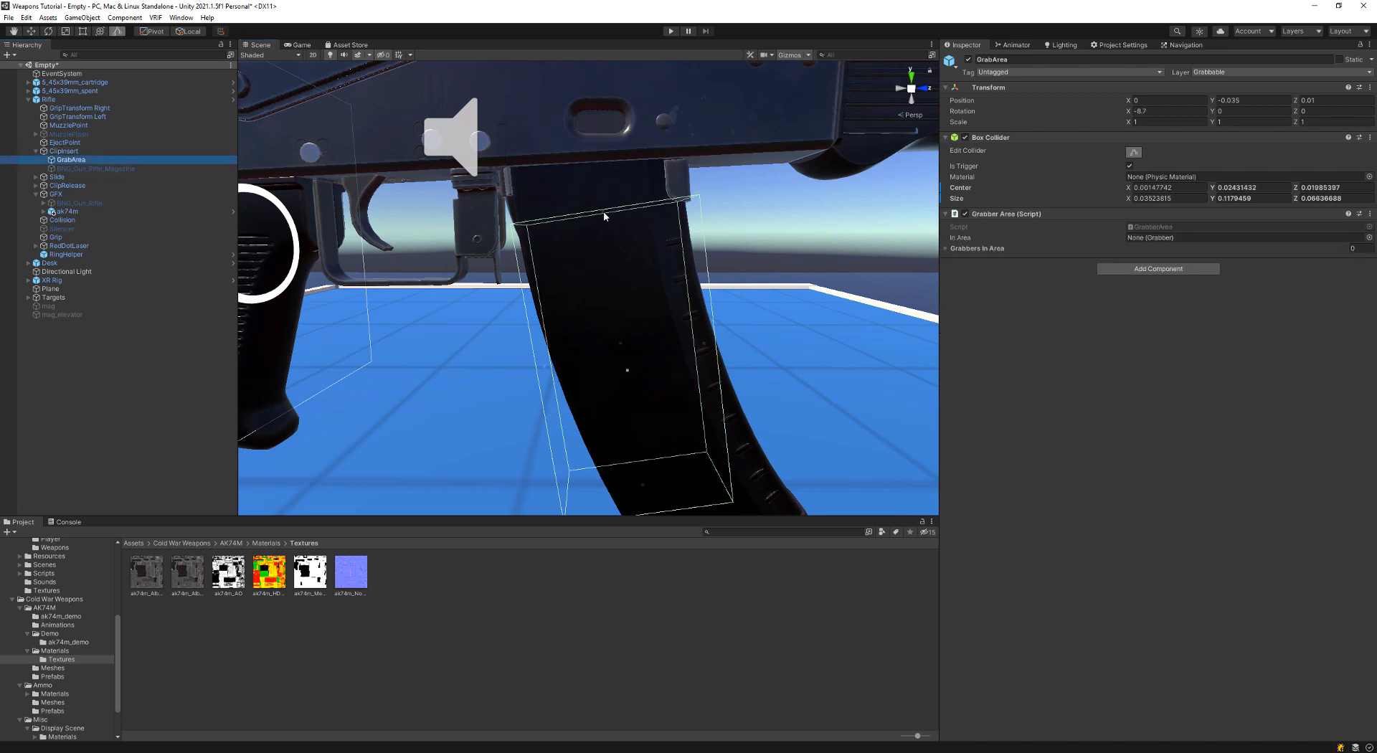
{"action": "left_click_drag", "start_coordinate": [605, 212], "coordinate": [601, 199]}
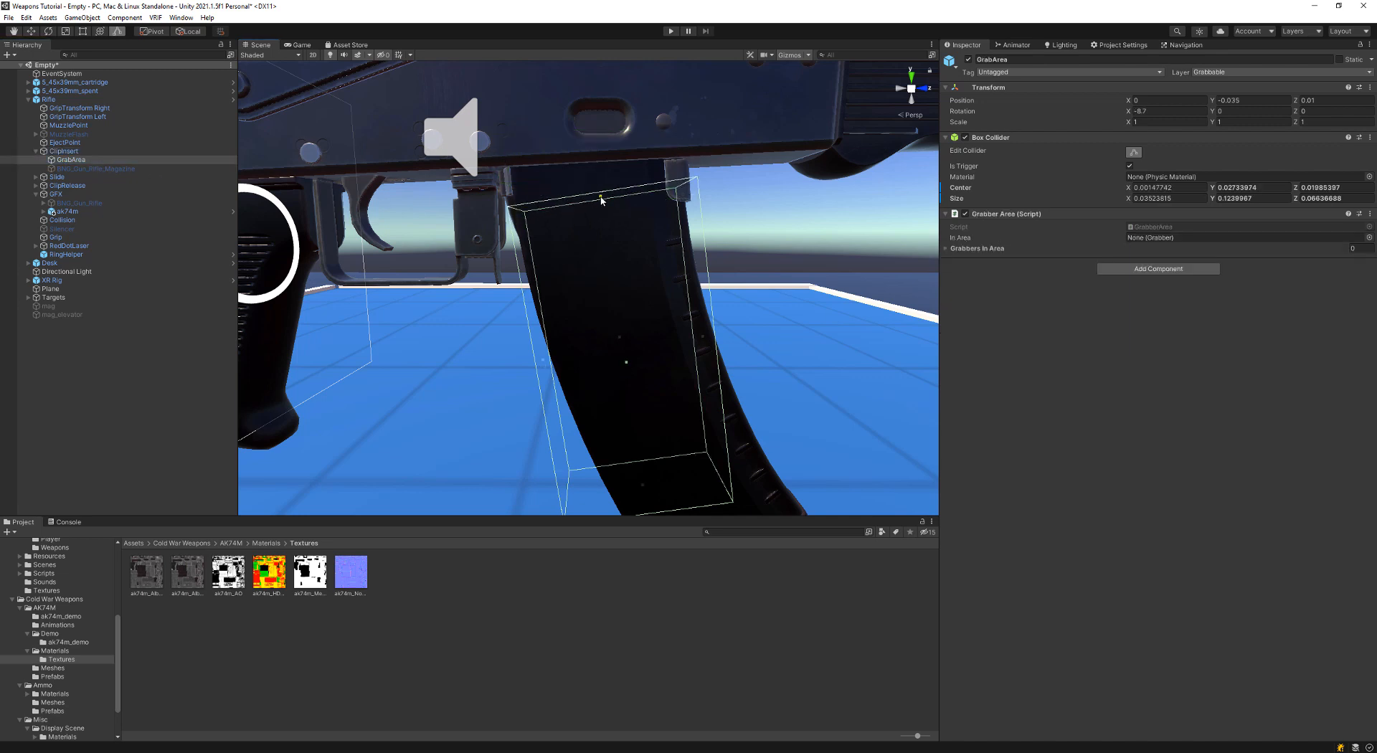
{"action": "left_click", "coordinate": [64, 151]}
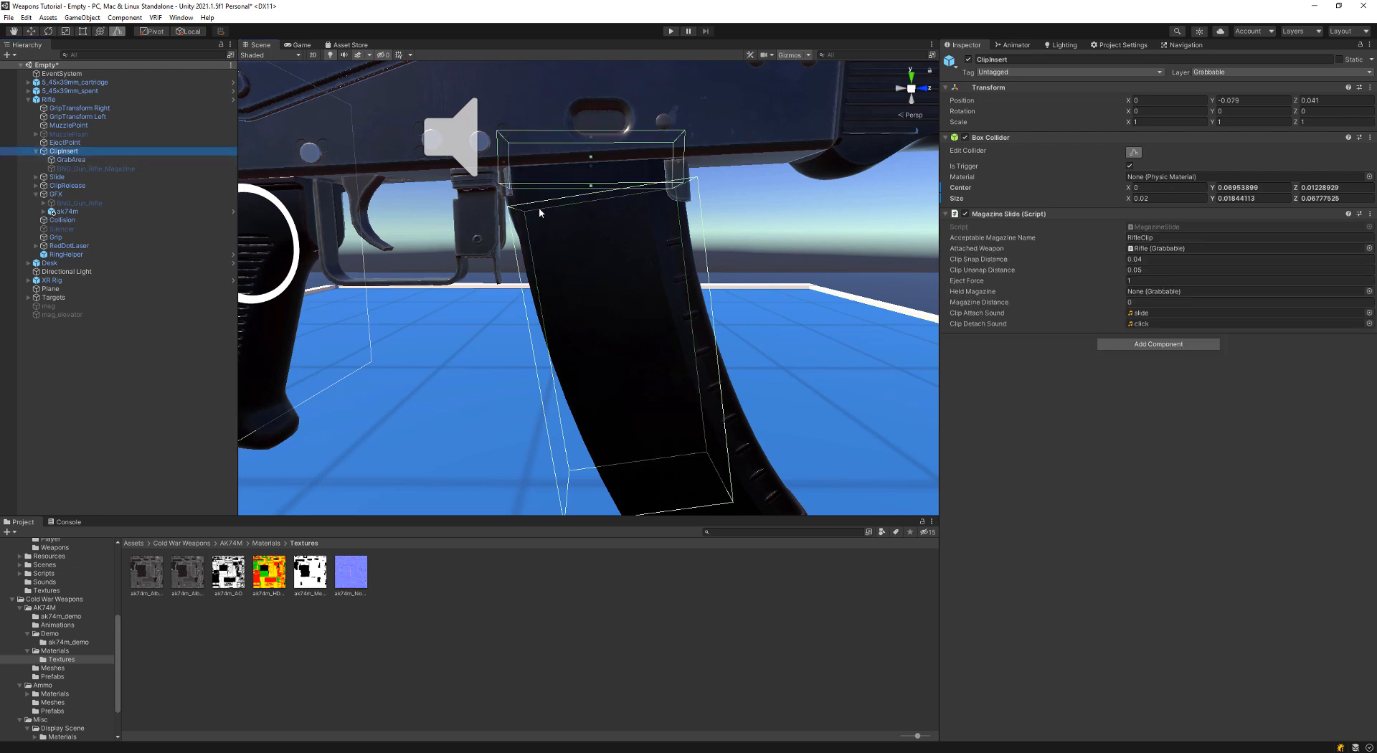
{"action": "left_click_drag", "start_coordinate": [592, 189], "coordinate": [590, 183]}
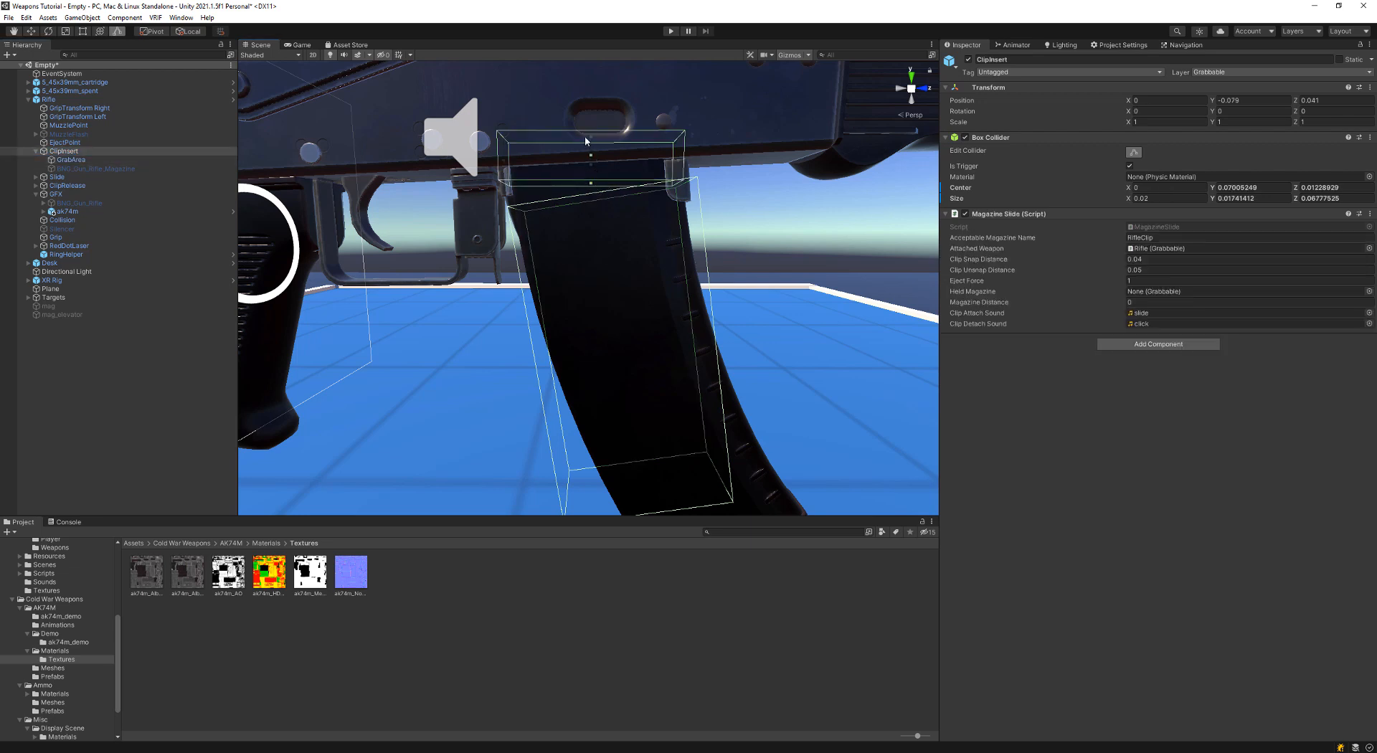
{"action": "left_click_drag", "start_coordinate": [586, 137], "coordinate": [594, 154]}
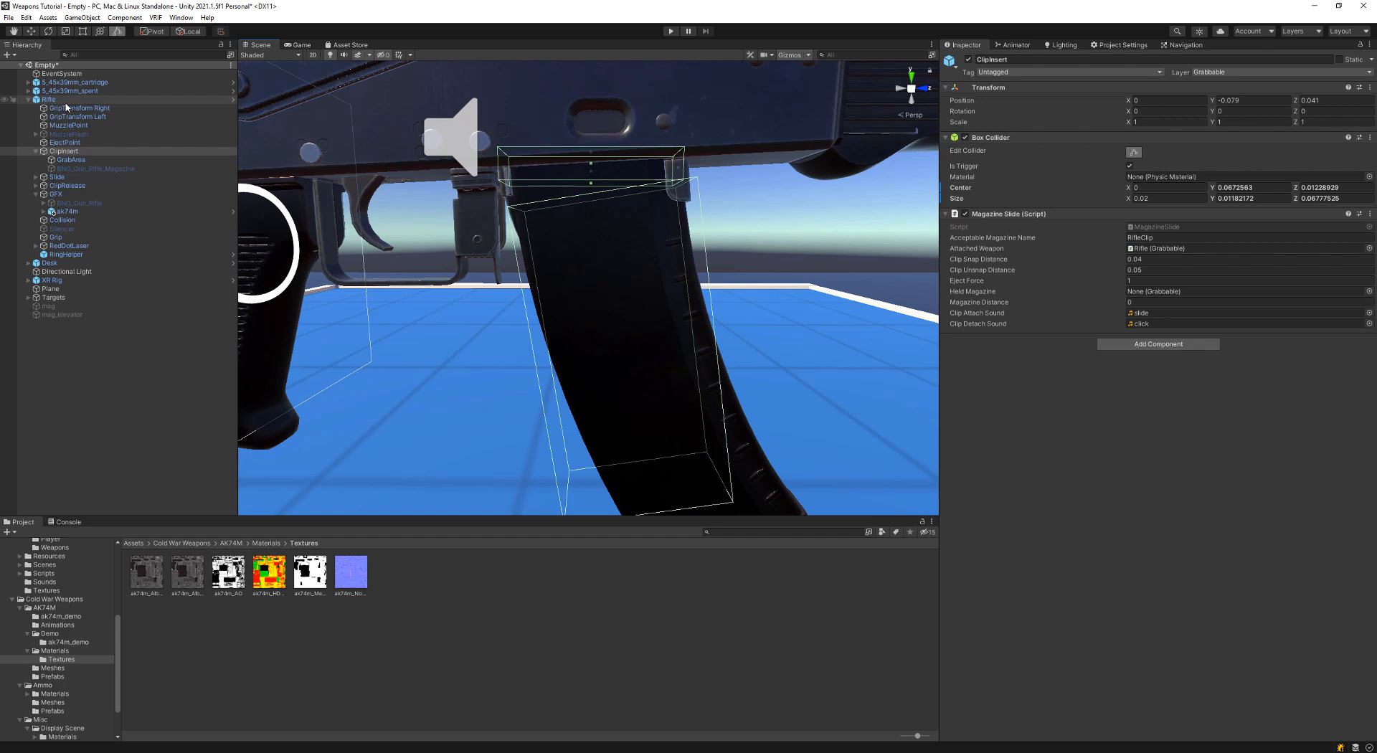
{"action": "left_click", "coordinate": [36, 151]}
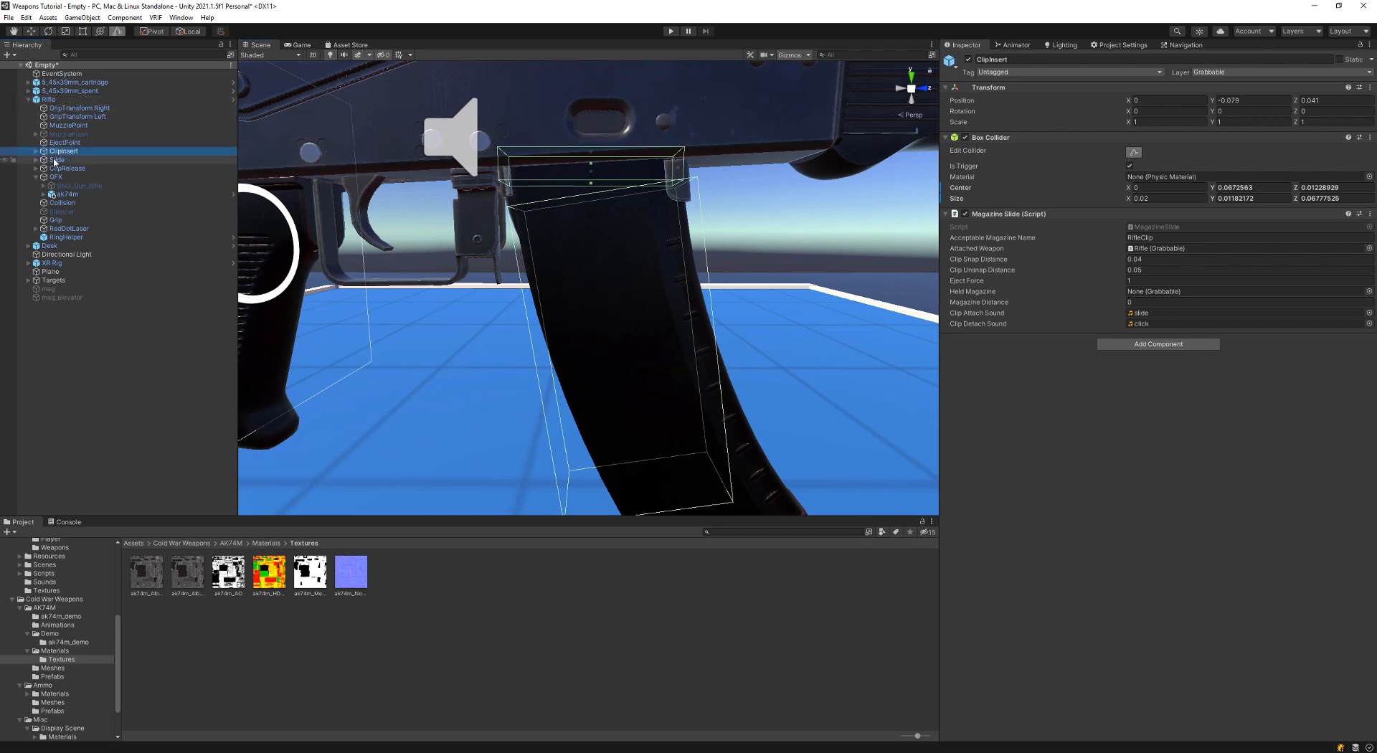
Step: Examine the Slide object's Configurable Joint, including its Linear Limit Spring and Linear Limit settings
{"action": "left_click", "coordinate": [53, 160]}
{"action": "right_click_drag", "start_coordinate": [422, 172], "coordinate": [460, 180]}
{"action": "key", "text": "s"}
{"action": "key", "text": "w"}
{"action": "scroll", "coordinate": [708, 220], "scroll_direction": "down", "scroll_amount": 2}
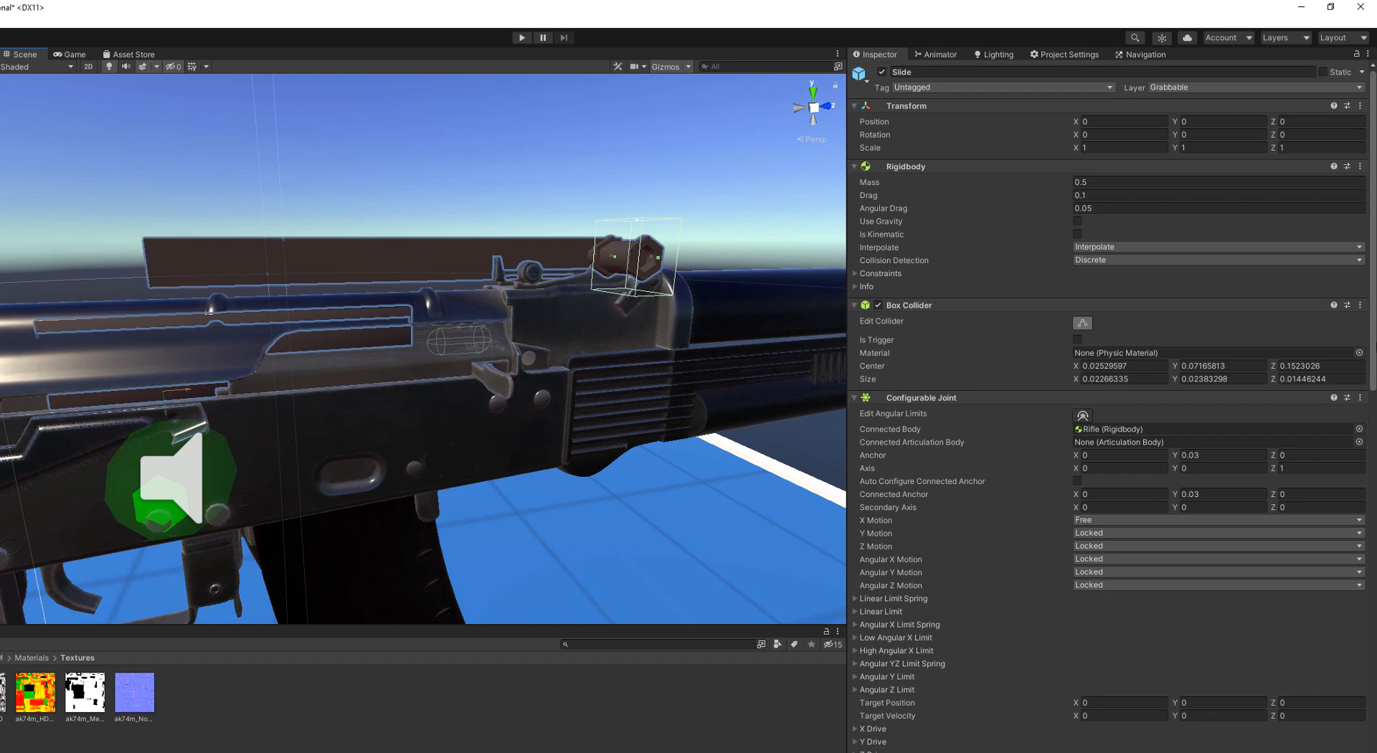
{"action": "scroll", "coordinate": [1374, 351], "scroll_direction": "down", "scroll_amount": 8}
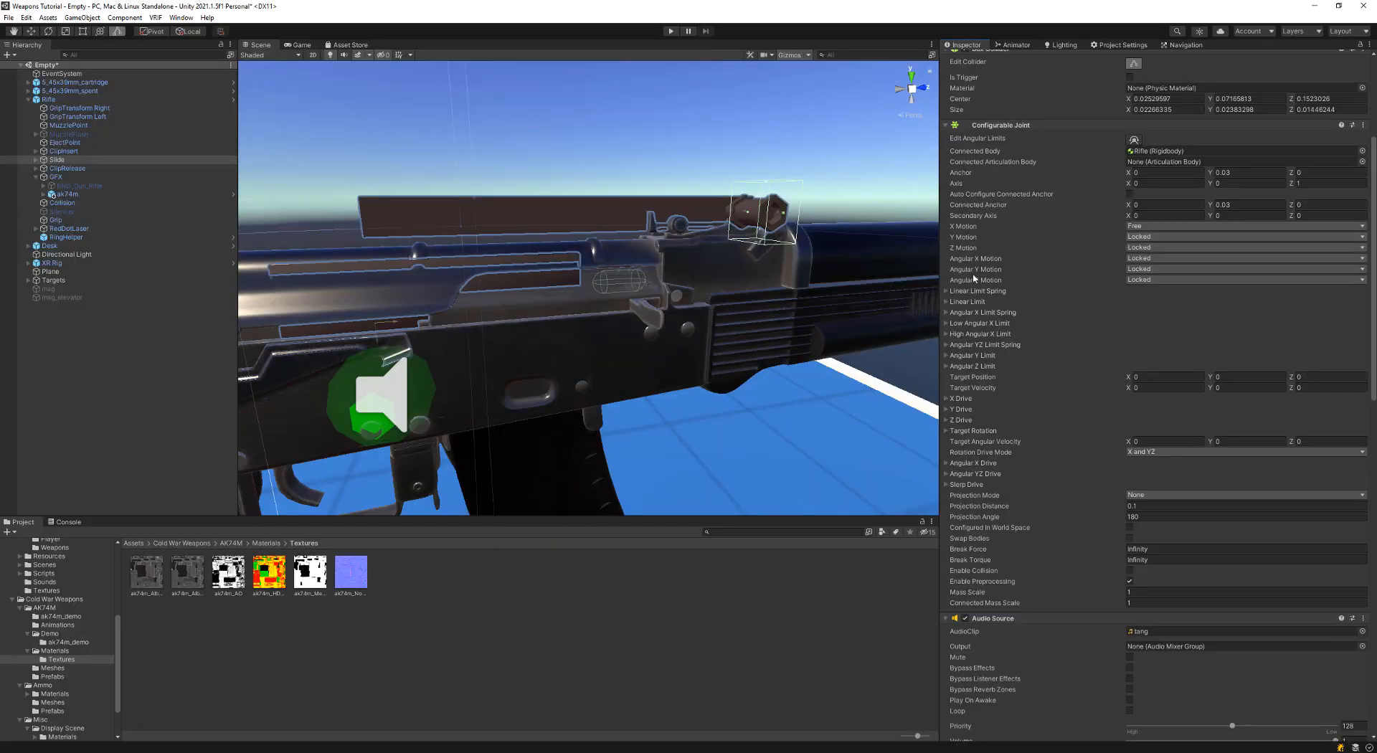
{"action": "left_click", "coordinate": [946, 302]}
{"action": "left_click", "coordinate": [947, 292]}
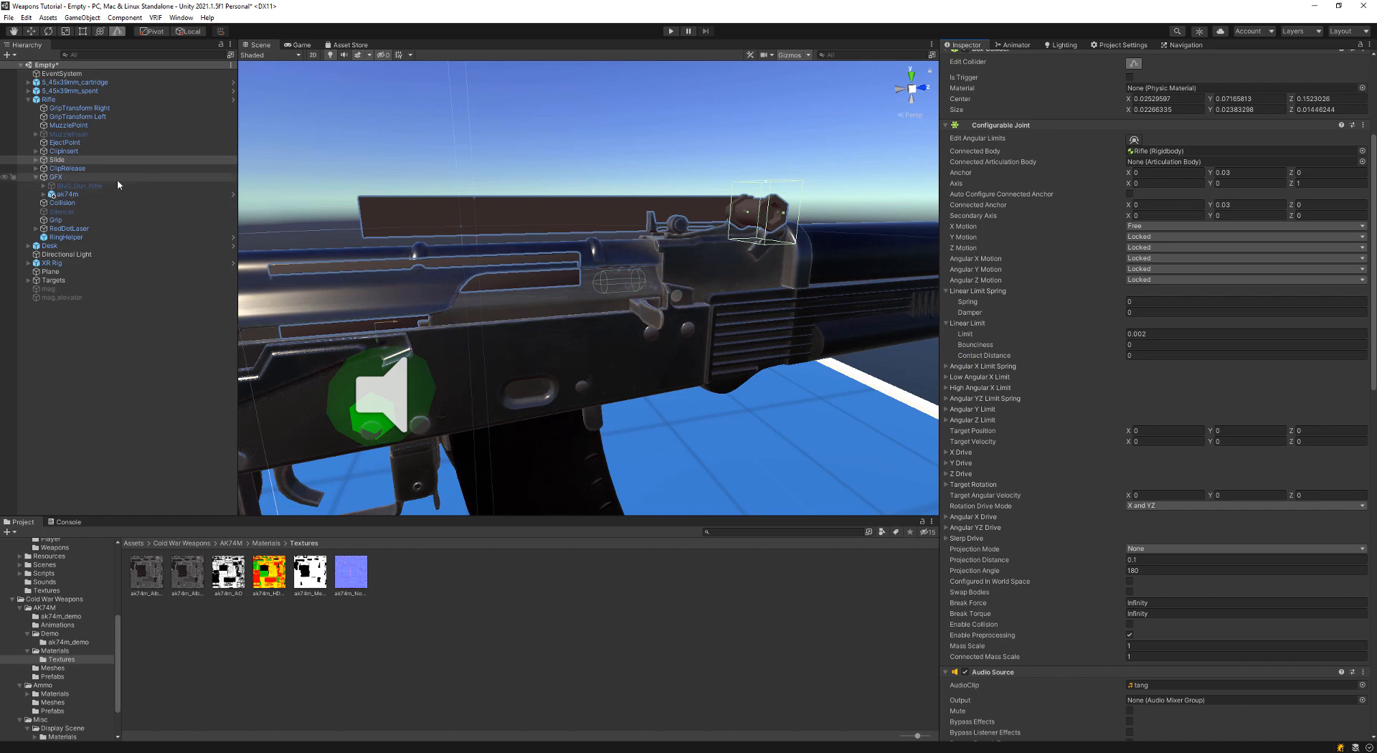
Step: Unpack the Rifle and ak74m prefabs and move boltCarrier from ak74m into Slide, below the original rifle reloader
{"action": "left_click", "coordinate": [43, 194]}
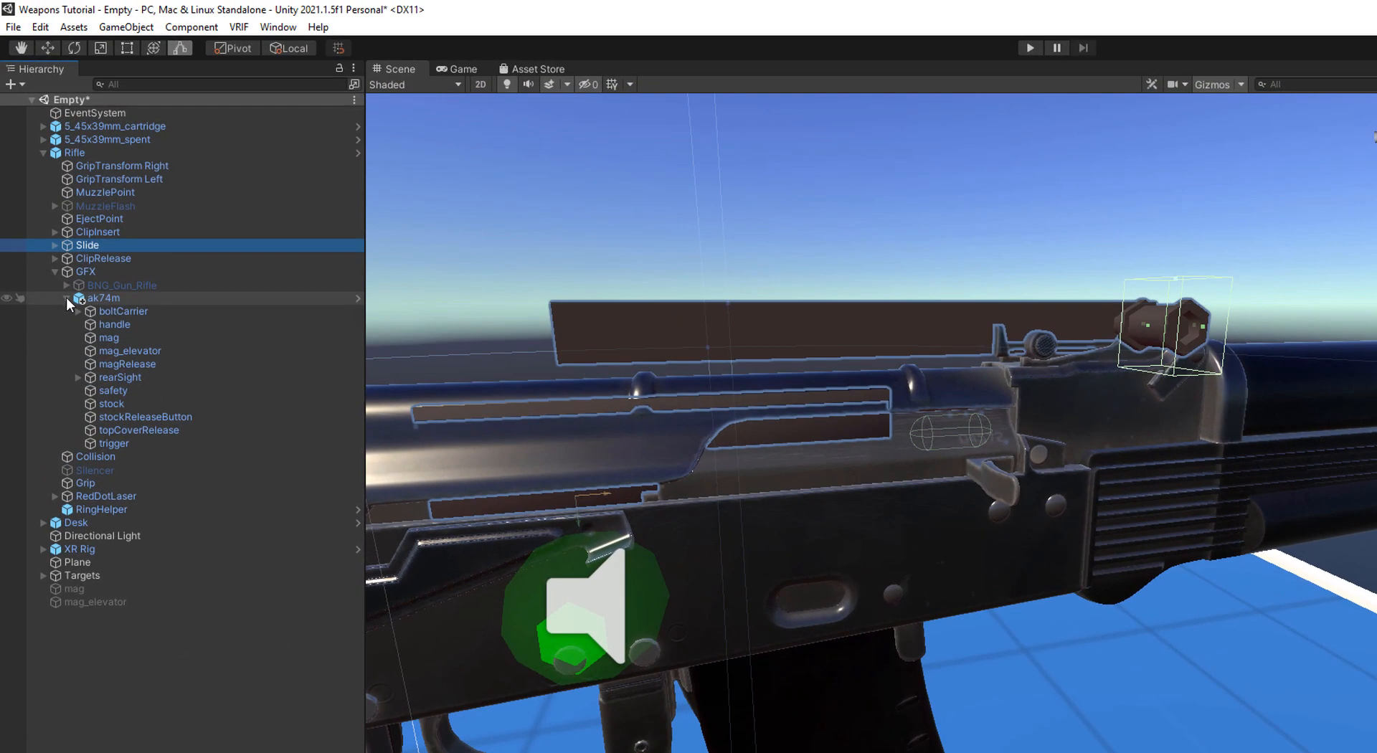
{"action": "left_click", "coordinate": [115, 311]}
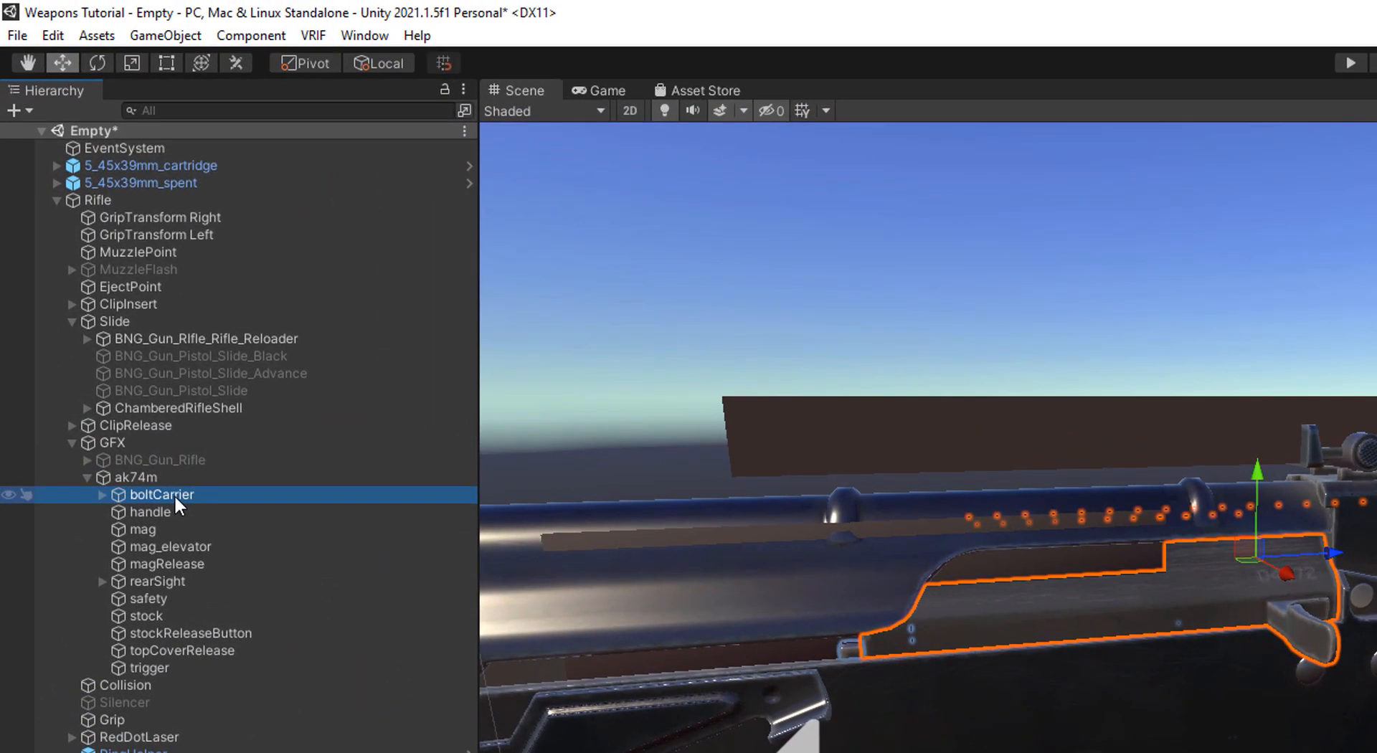
{"action": "left_click_drag", "start_coordinate": [86, 246], "coordinate": [88, 203]}
{"action": "left_click_drag", "start_coordinate": [178, 407], "coordinate": [190, 356]}
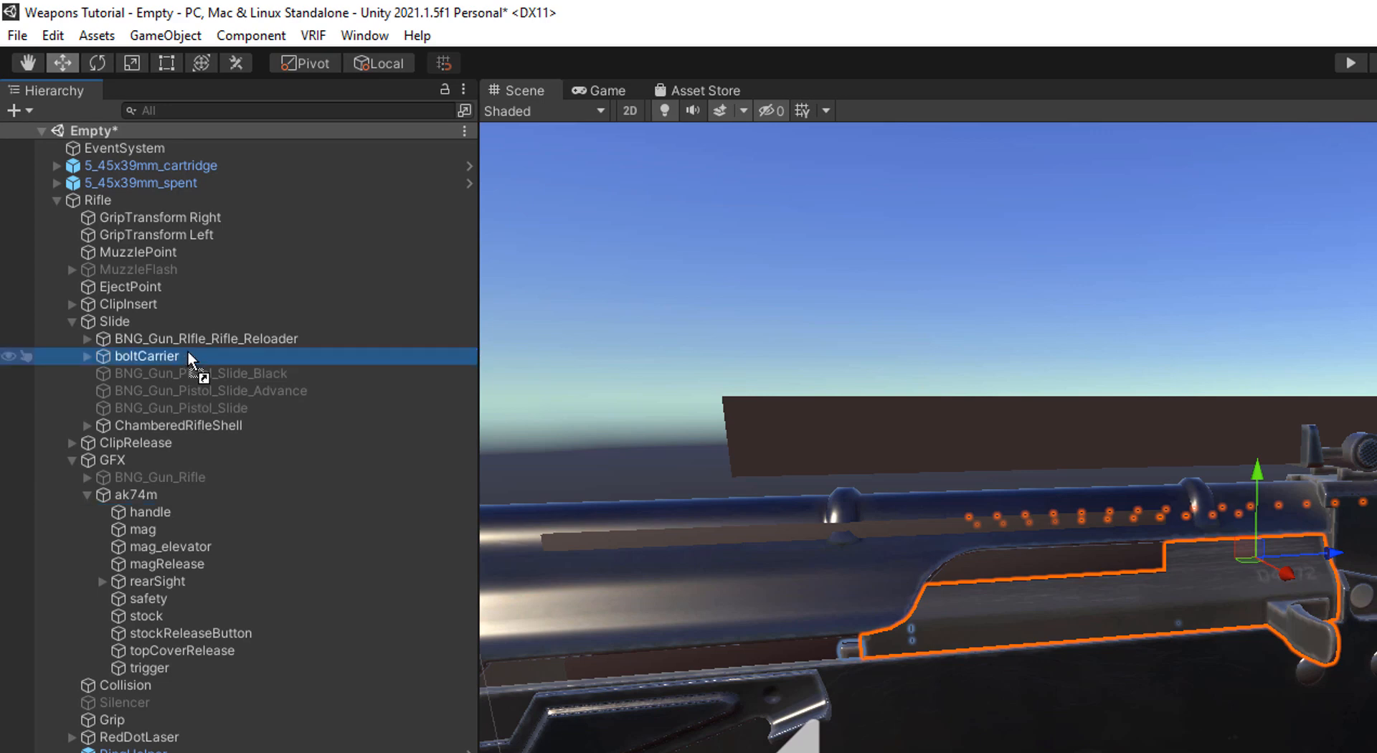
Step: Deactivate the original BNG_Gun_RIfle_Rifle_Reloader mesh under Slide
{"action": "left_click", "coordinate": [185, 338]}
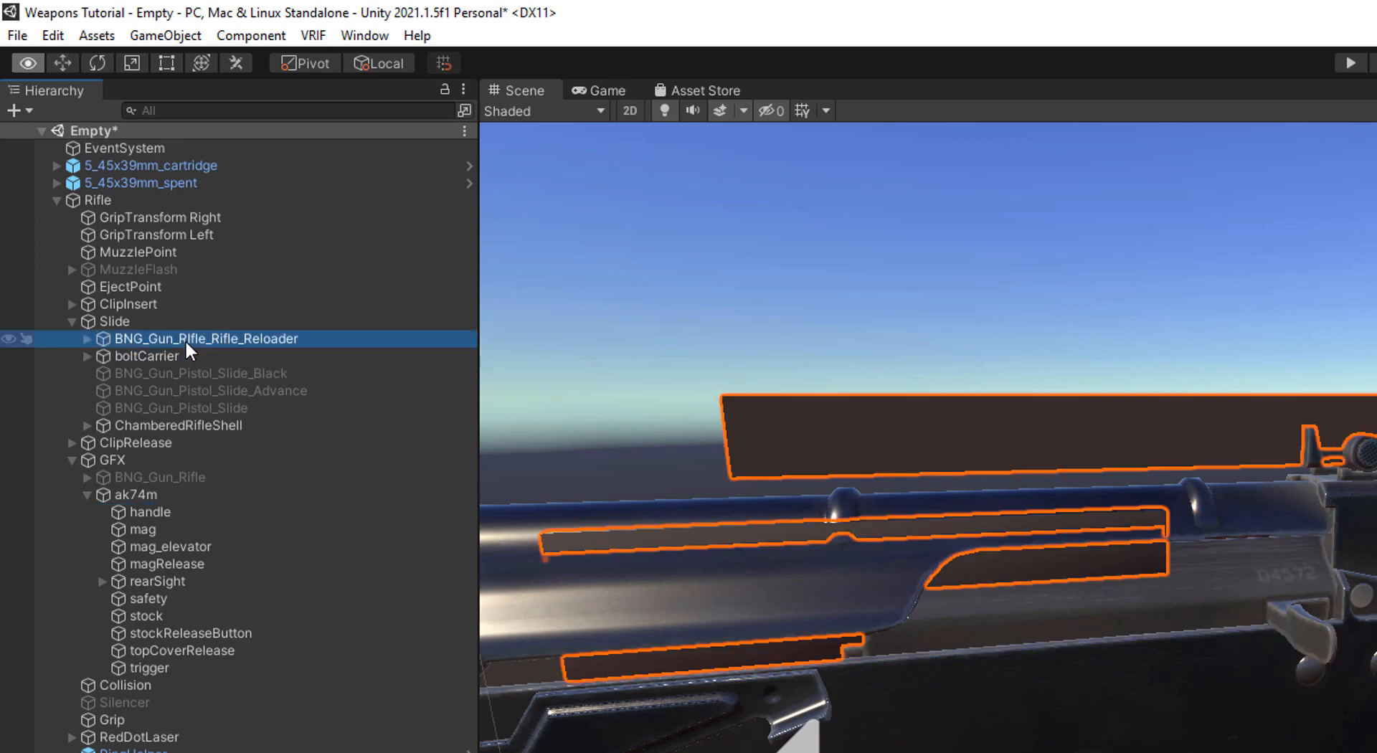
{"action": "key", "text": "alt+shift+a"}
{"action": "key", "text": "alt+shift+a"}
{"action": "key", "text": "alt+shift+a"}
{"action": "key", "text": "alt+shift+a"}
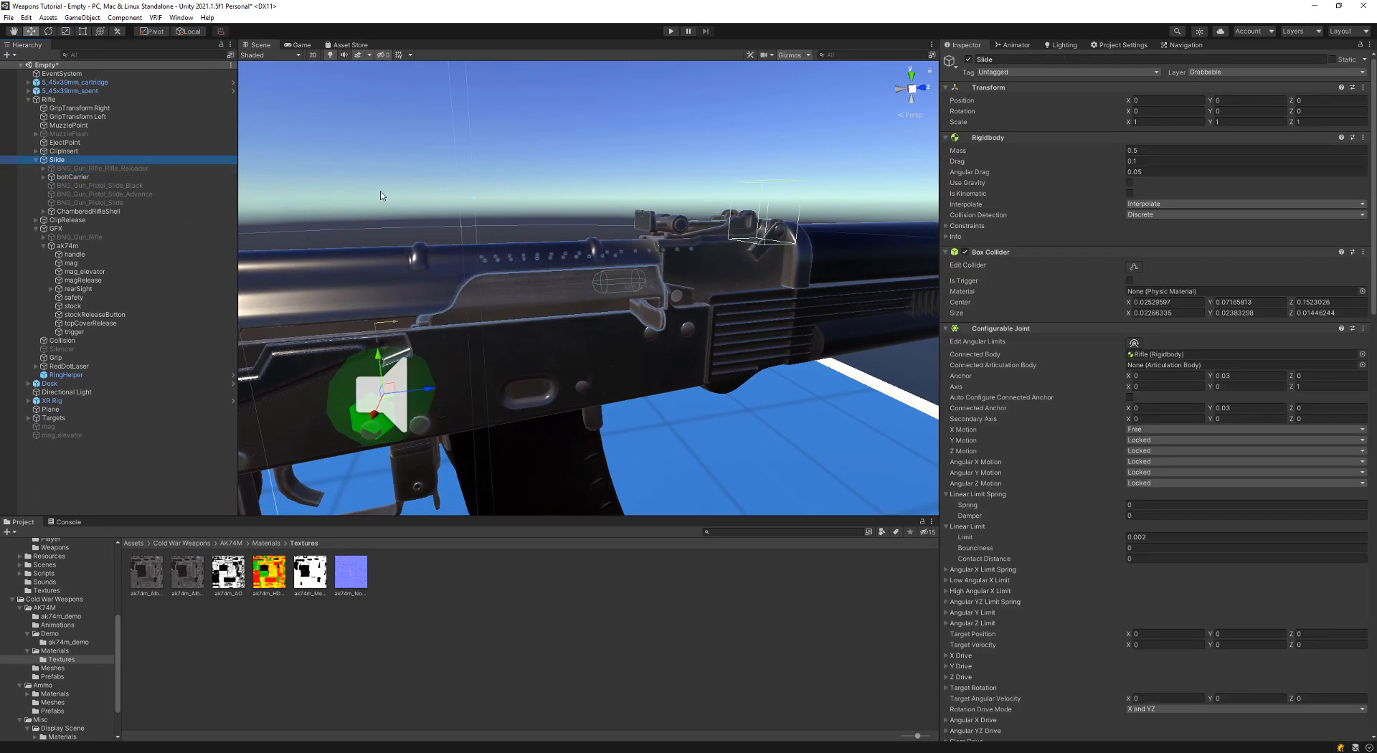
Step: Reshape the Slide's box collider around the charging handle, about 0.0179 high in Y and 0.0221 long in Z
{"action": "left_click", "coordinate": [1134, 267]}
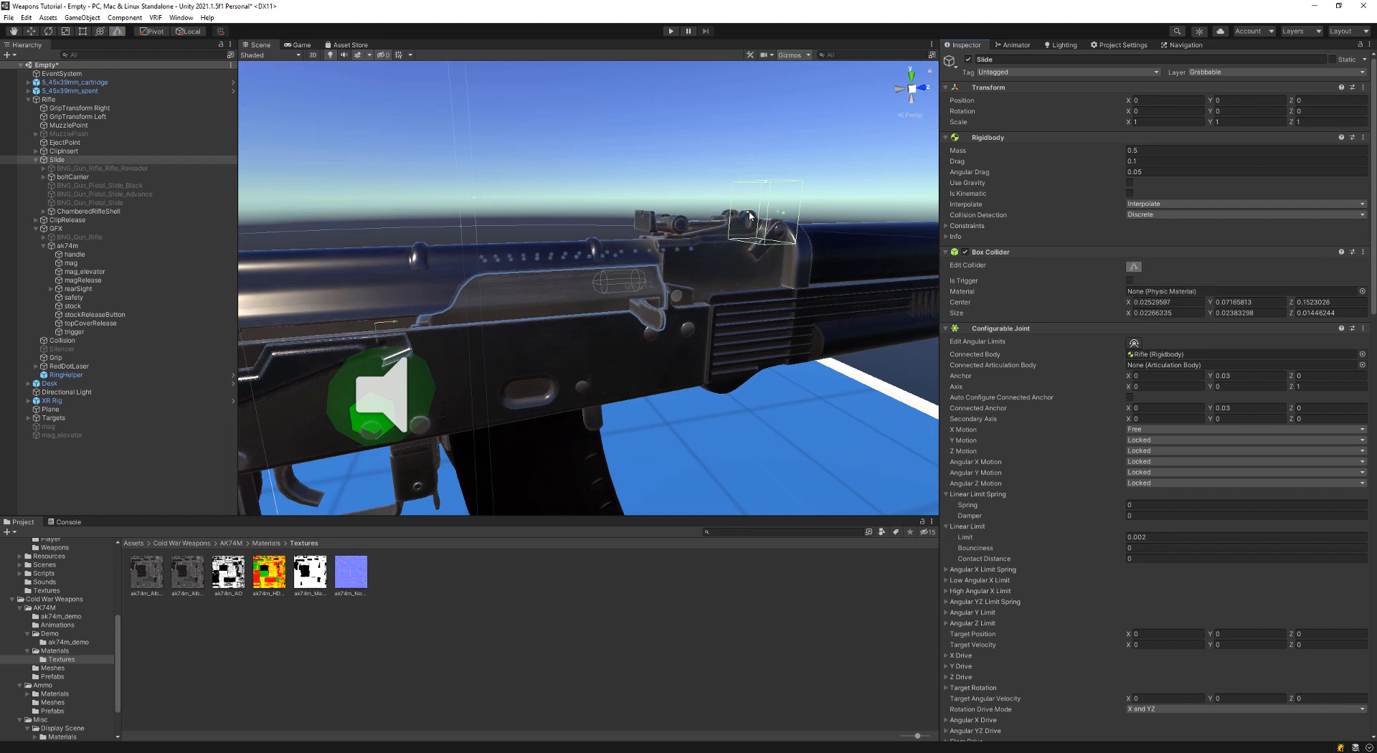
{"action": "left_click_drag", "start_coordinate": [748, 214], "coordinate": [621, 224]}
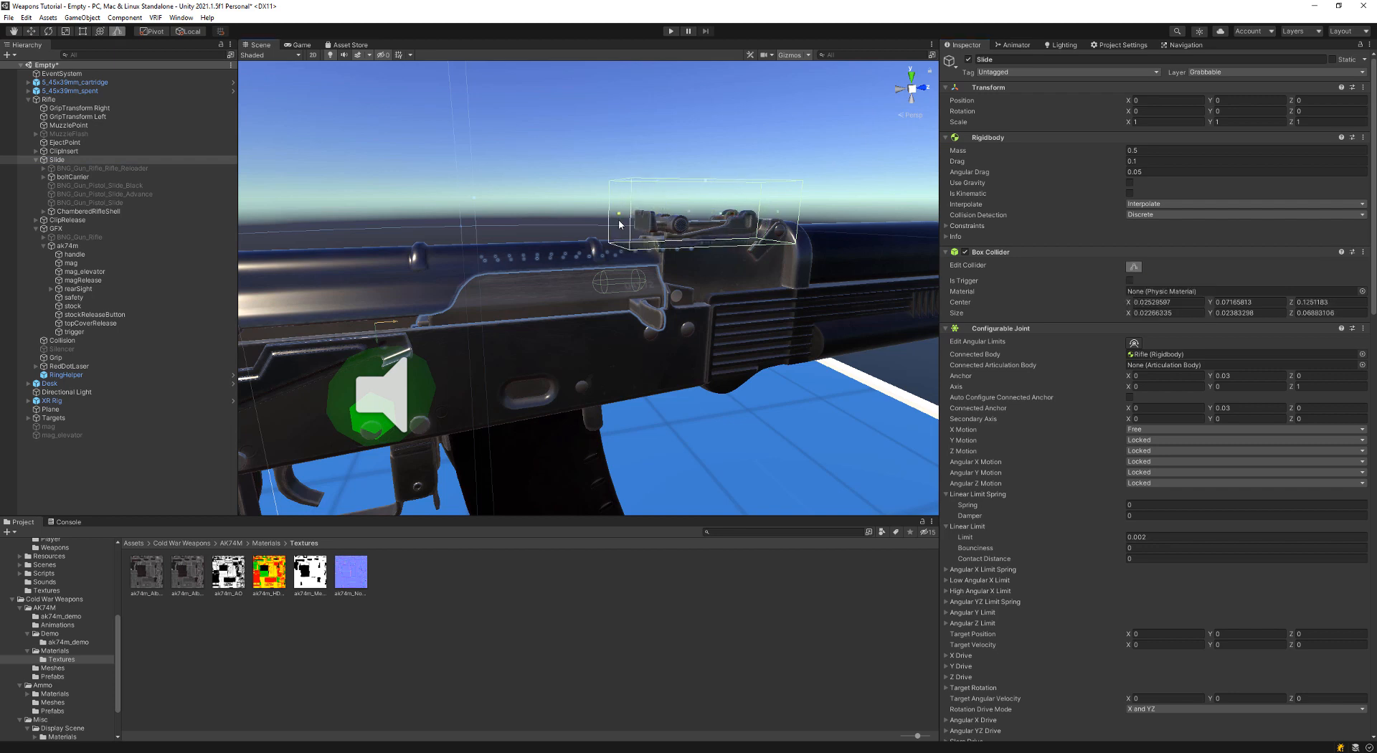
{"action": "left_click_drag", "start_coordinate": [778, 215], "coordinate": [653, 188]}
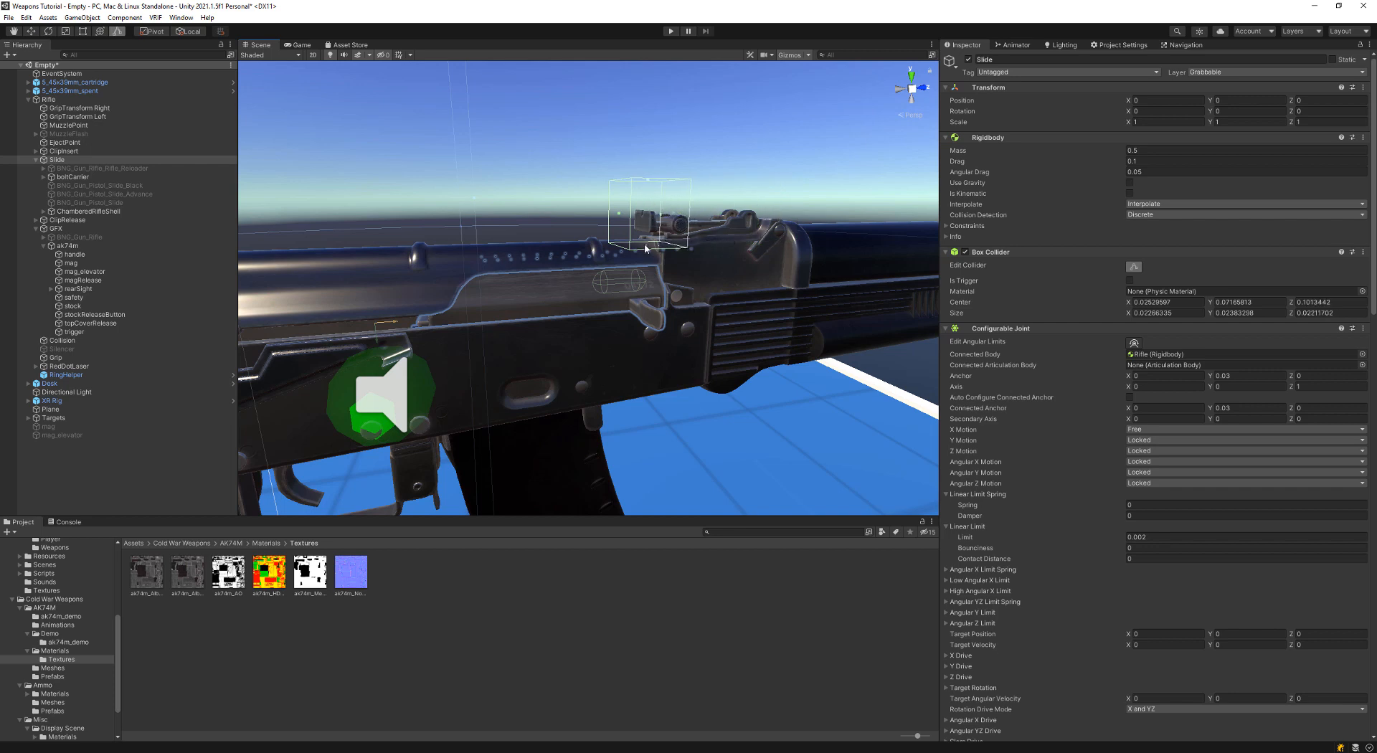
{"action": "left_click_drag", "start_coordinate": [646, 248], "coordinate": [644, 339]}
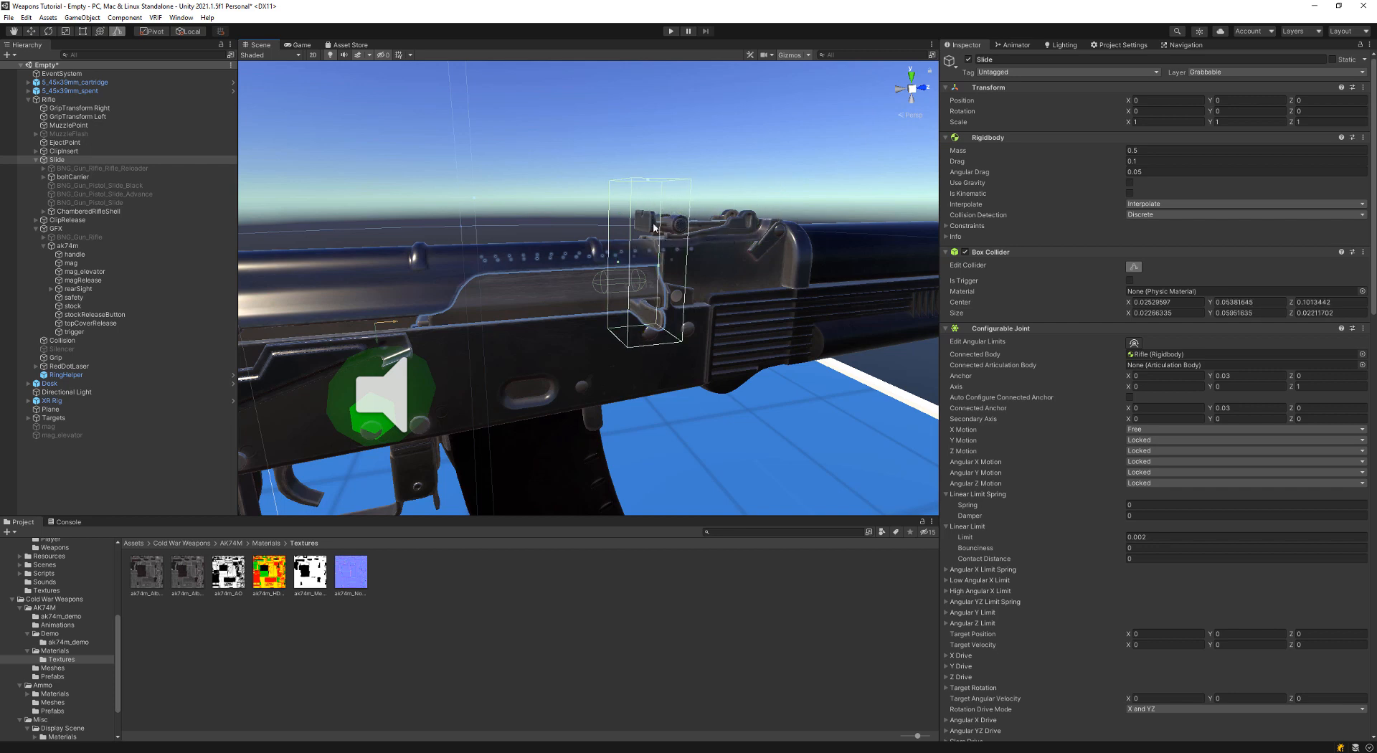
{"action": "left_click_drag", "start_coordinate": [650, 185], "coordinate": [648, 292]}
{"action": "right_click_drag", "start_coordinate": [647, 292], "coordinate": [596, 302]}
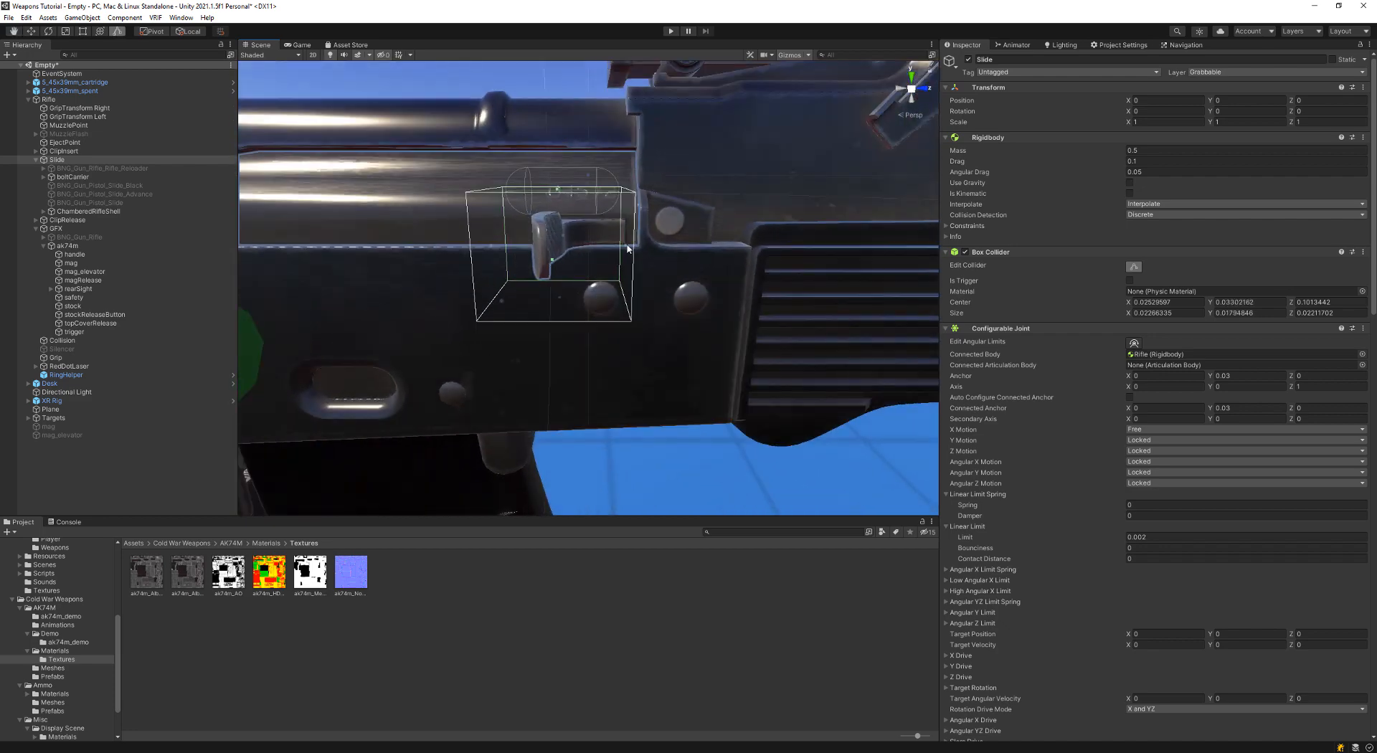
Step: Tighten the Slide's box collider to about 0.0167 in Z and extend it outward to about 0.0287 in X
{"action": "left_click_drag", "start_coordinate": [631, 247], "coordinate": [617, 248]}
{"action": "left_click_drag", "start_coordinate": [495, 248], "coordinate": [508, 249]}
{"action": "right_click_drag", "start_coordinate": [511, 251], "coordinate": [787, 270]}
{"action": "left_click_drag", "start_coordinate": [587, 281], "coordinate": [619, 282]}
{"action": "right_click_drag", "start_coordinate": [620, 282], "coordinate": [459, 287]}
{"action": "left_click", "coordinate": [1134, 267]}
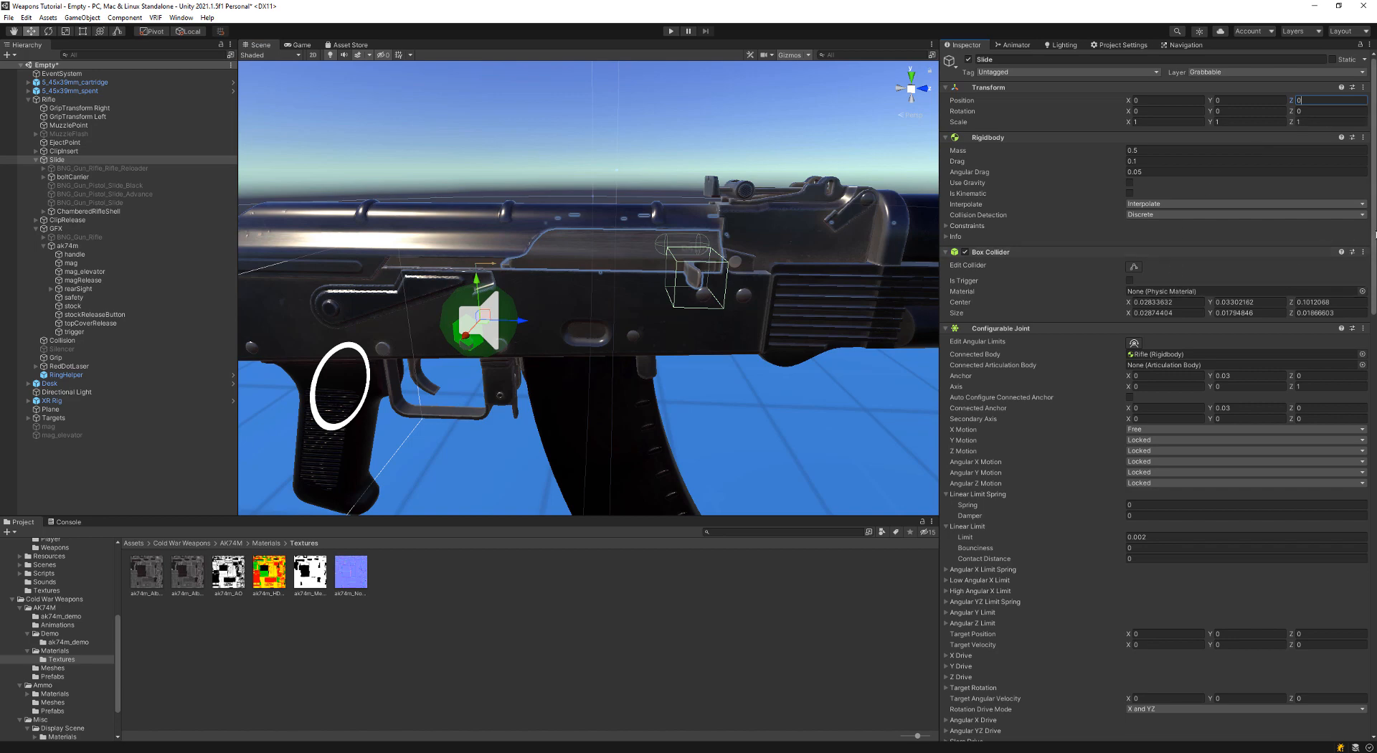
Step: Review the Slide's Weapon Slide travel limits and try the Slide at Z position -0.1
{"action": "scroll", "coordinate": [1340, 458], "scroll_direction": "down", "scroll_amount": 15}
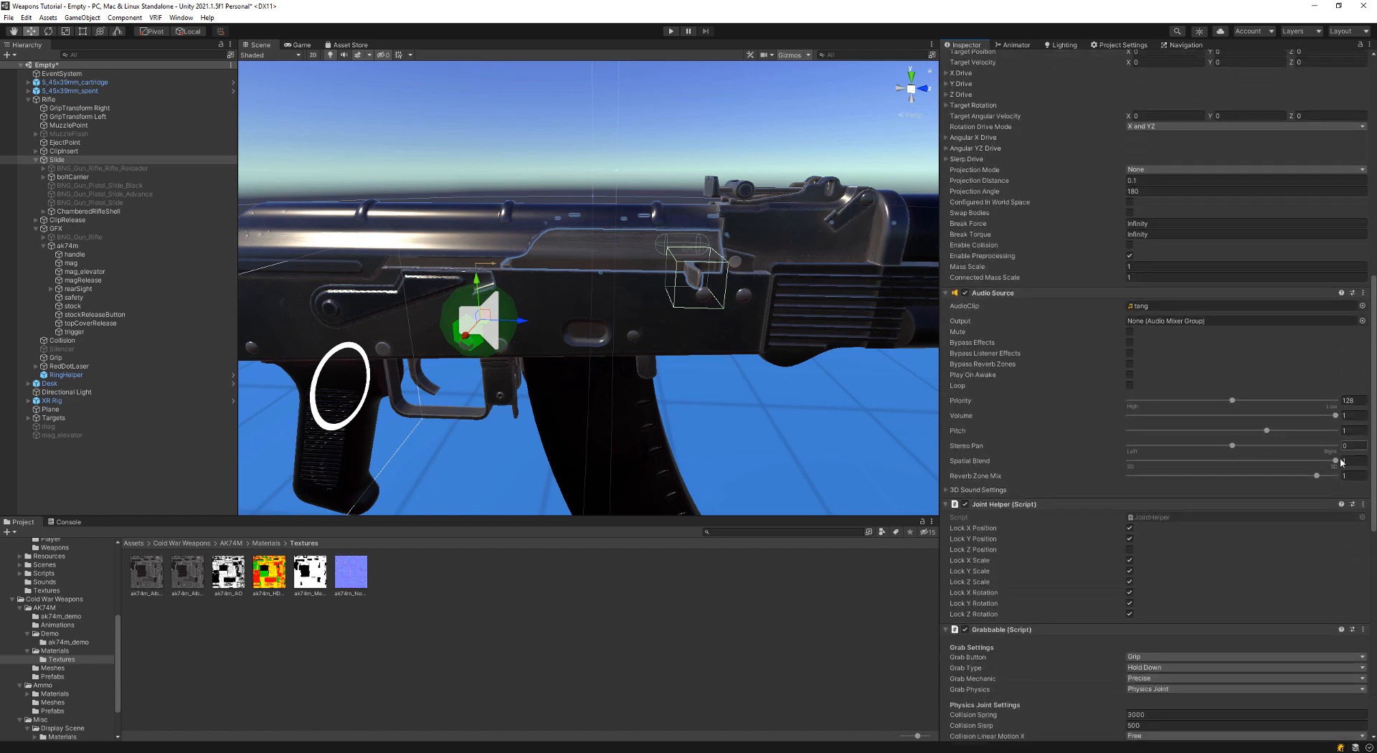
{"action": "scroll", "coordinate": [1334, 473], "scroll_direction": "down", "scroll_amount": 12}
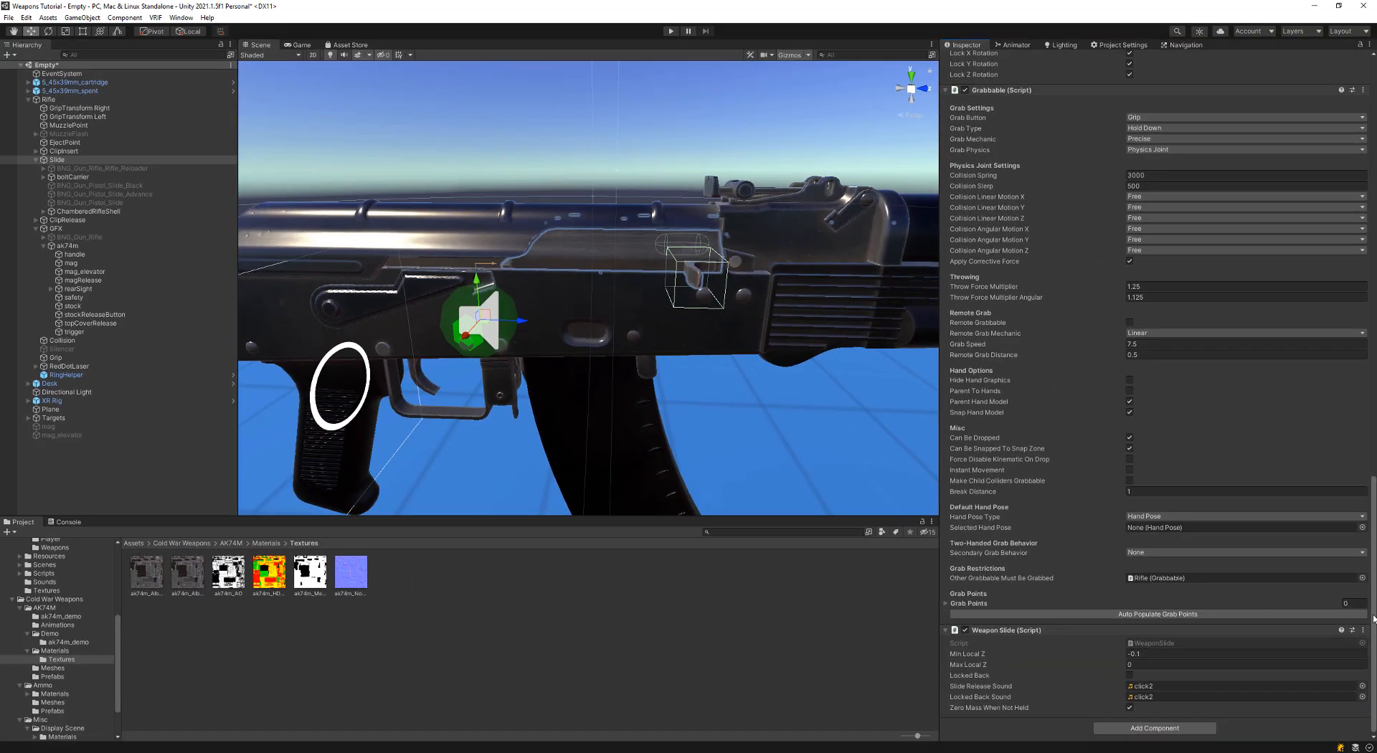
{"action": "left_click_drag", "start_coordinate": [1374, 619], "coordinate": [1375, 159]}
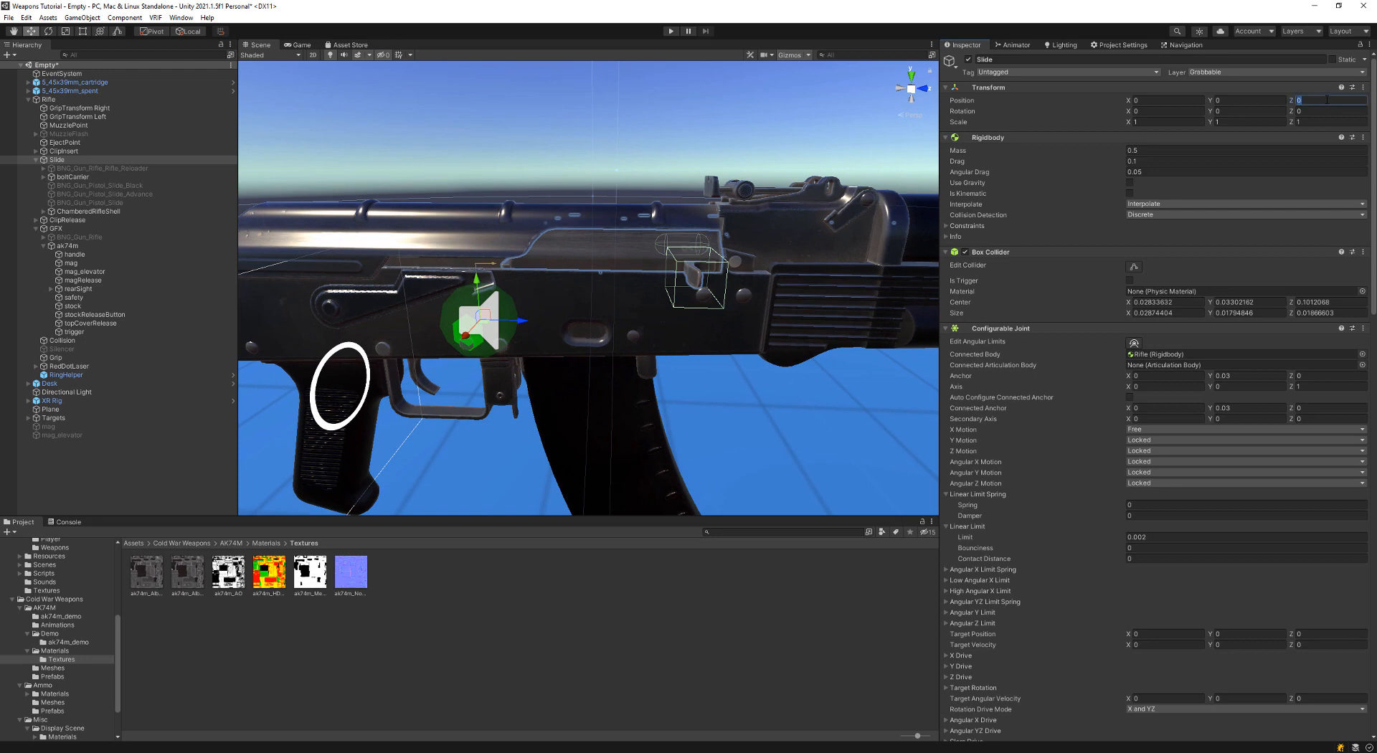
{"action": "type", "text": ".1"}
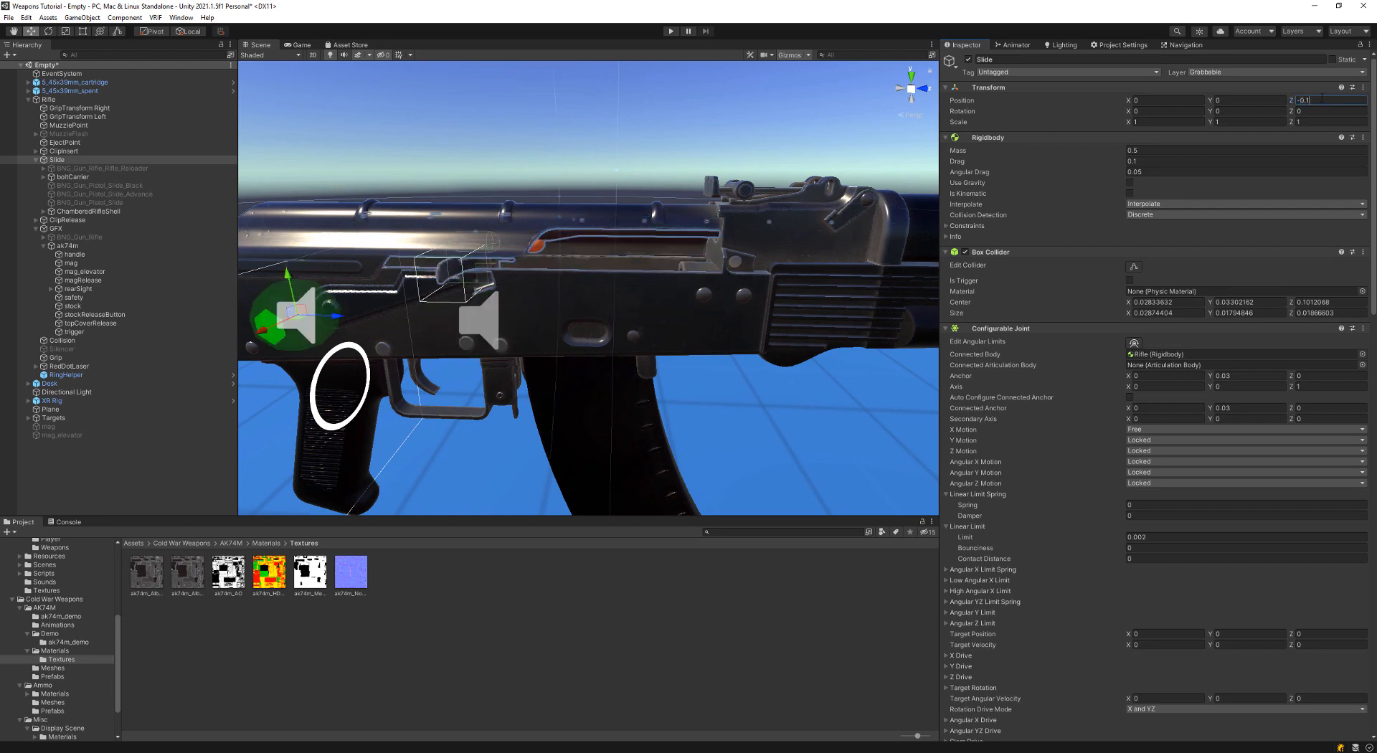
Step: Try the Slide at other rearward positions down to about Z -0.109 and reset its Z position to 0
{"action": "left_click_drag", "start_coordinate": [341, 317], "coordinate": [368, 316]}
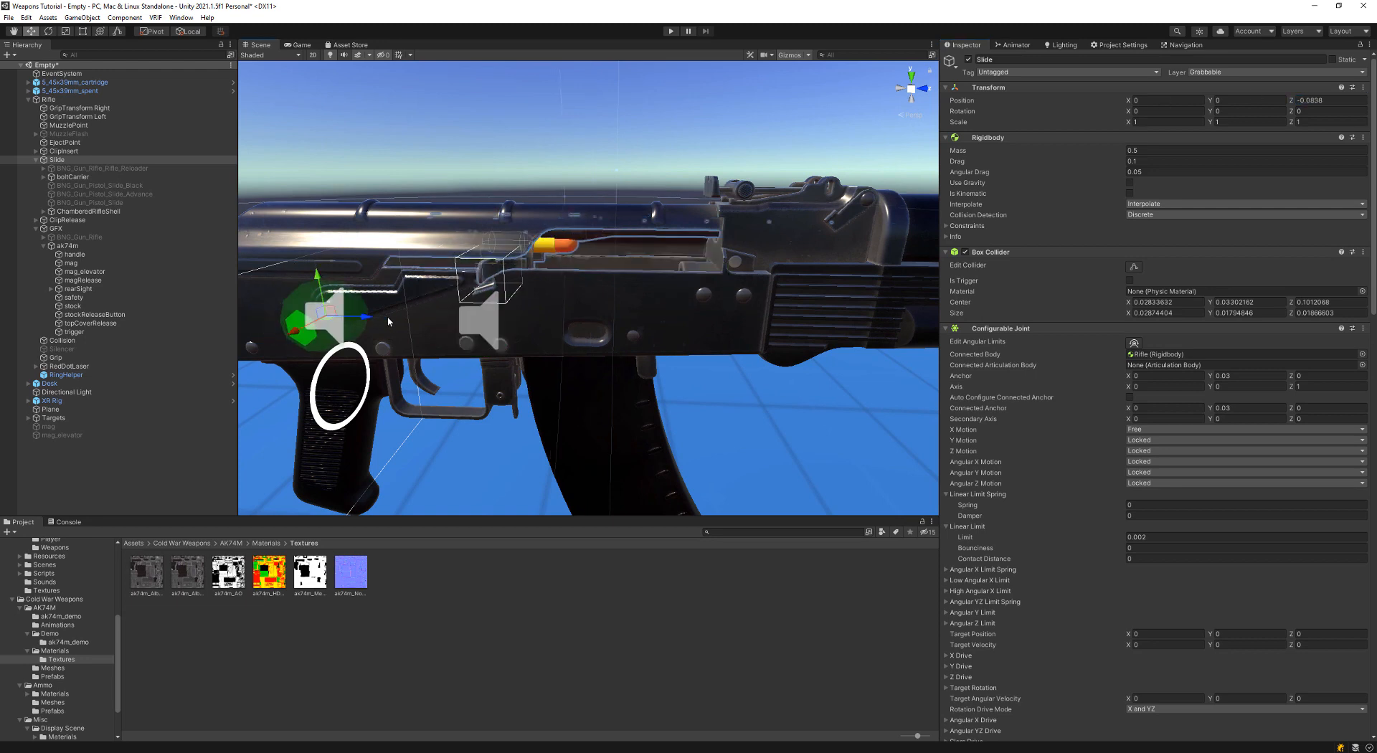
{"action": "left_click", "coordinate": [381, 315]}
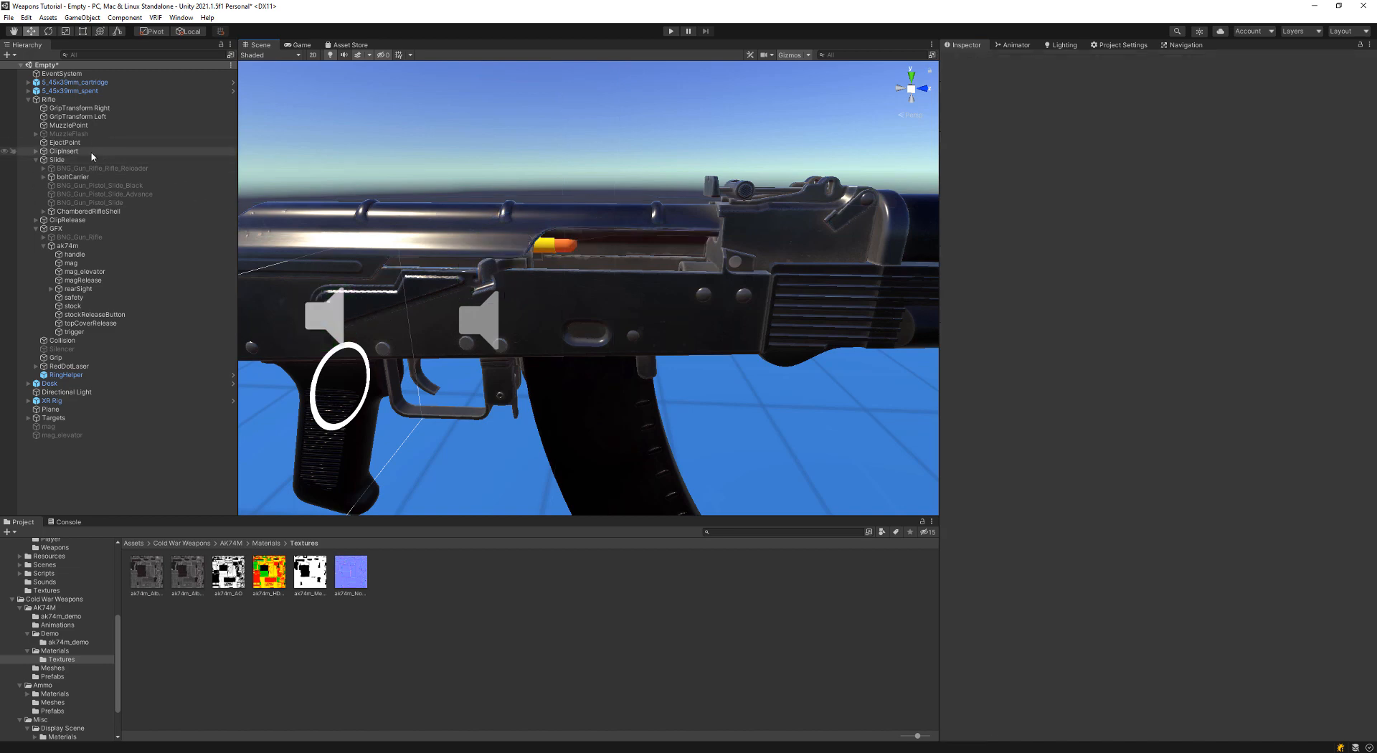
{"action": "left_click", "coordinate": [366, 328]}
{"action": "left_click_drag", "start_coordinate": [364, 317], "coordinate": [329, 314]}
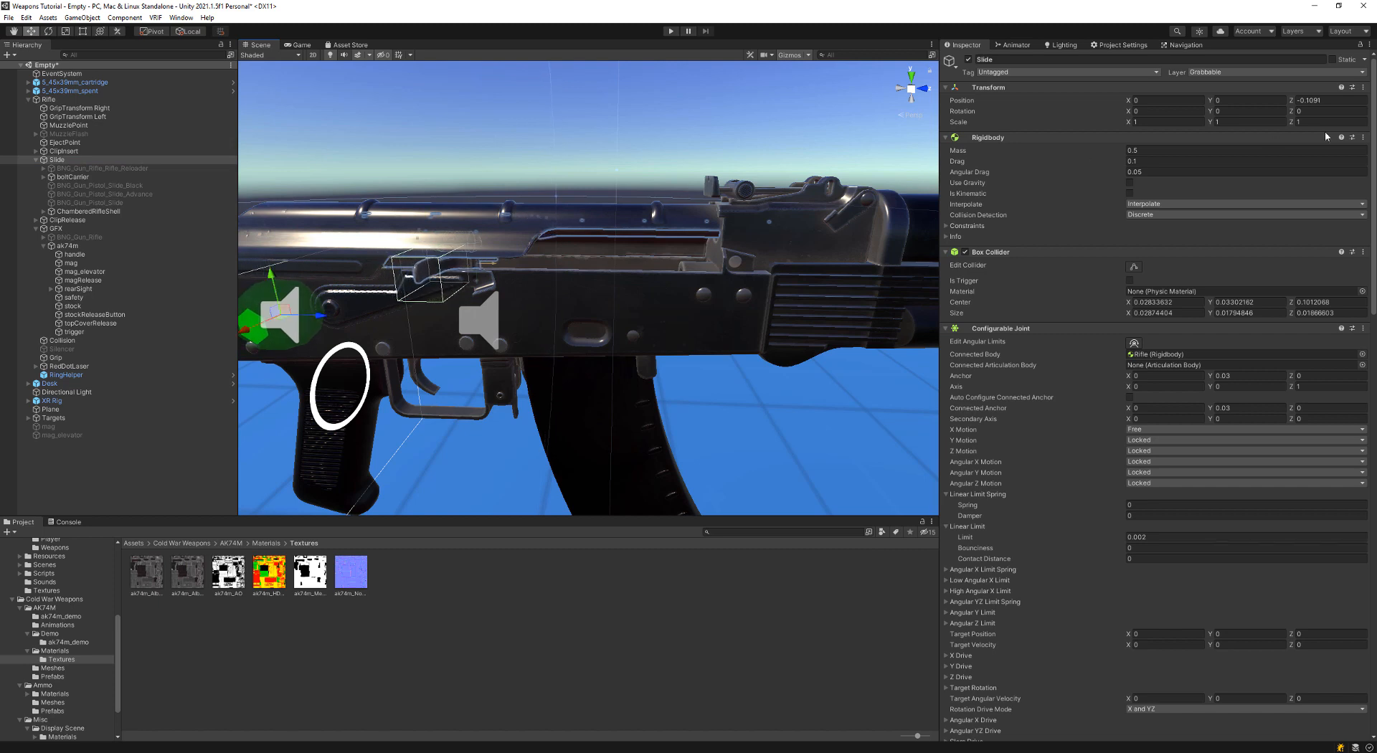
{"action": "left_click", "coordinate": [1310, 102]}
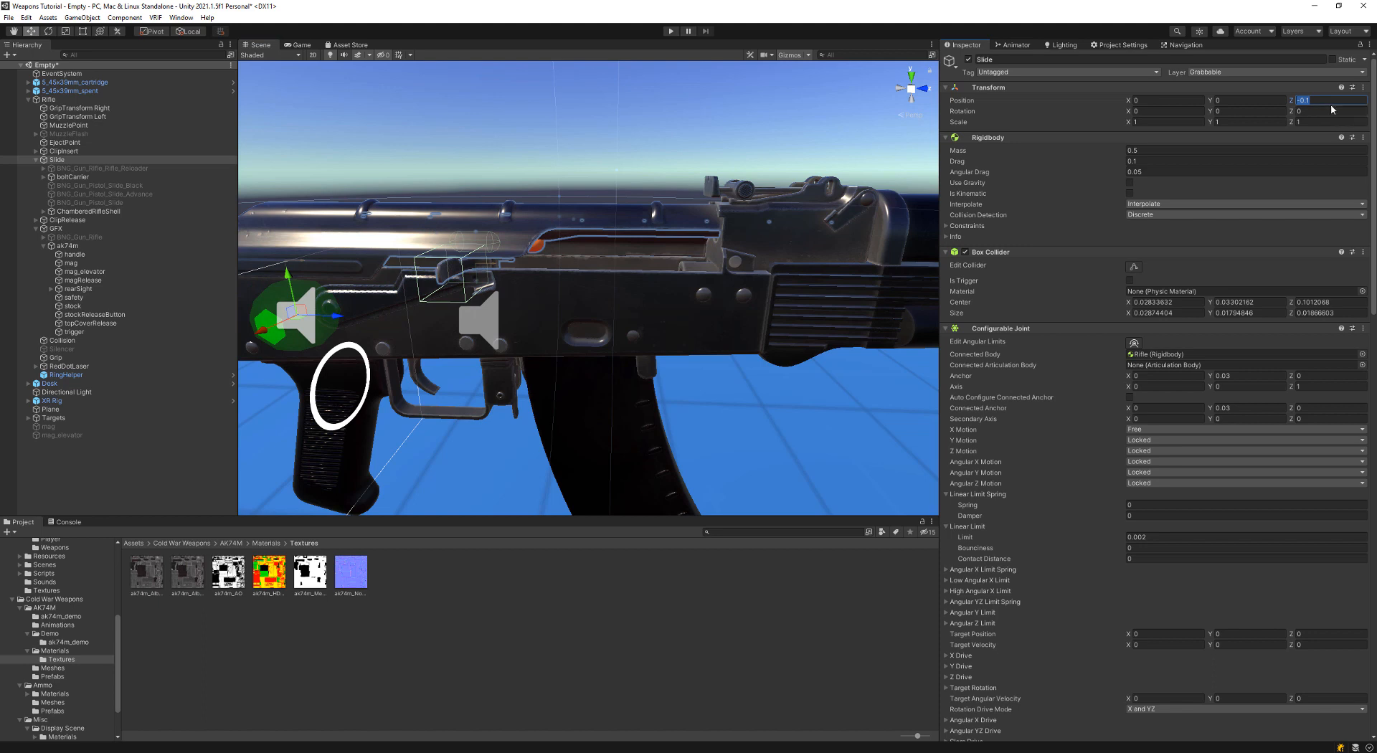
{"action": "type", "text": "0"}
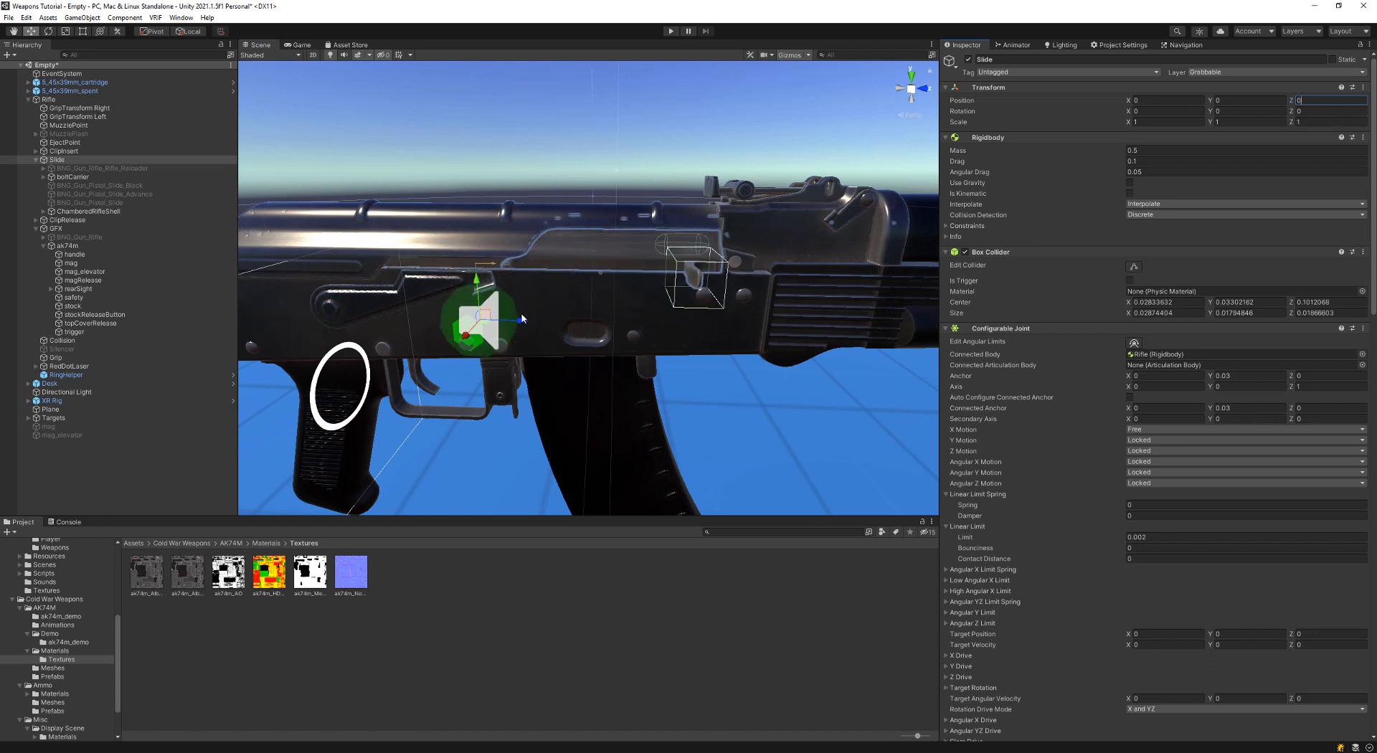
Step: Pull the Slide back to about Z -0.0766 and toggle ChamberedRifleShell off and on to identify the chambered round
{"action": "left_click_drag", "start_coordinate": [521, 321], "coordinate": [380, 317]}
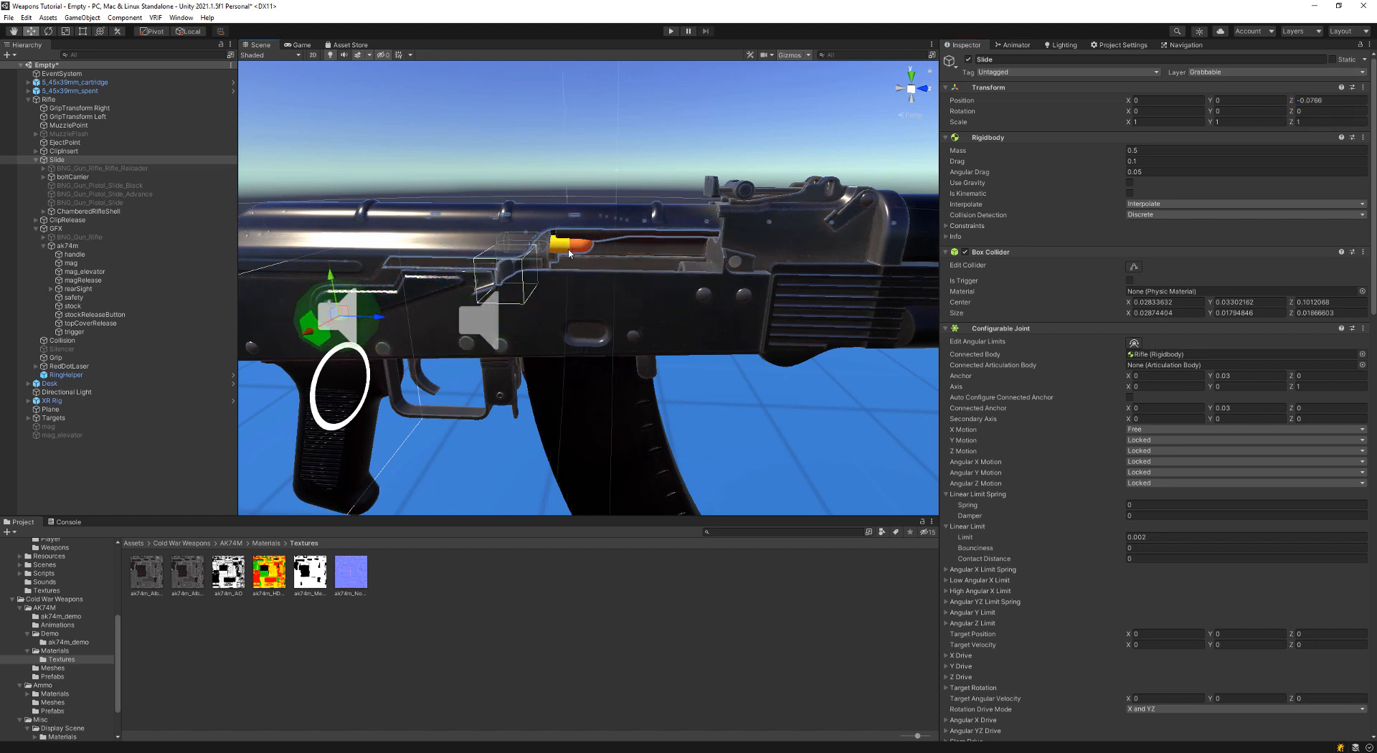
{"action": "left_click", "coordinate": [564, 249]}
{"action": "left_click", "coordinate": [89, 212]}
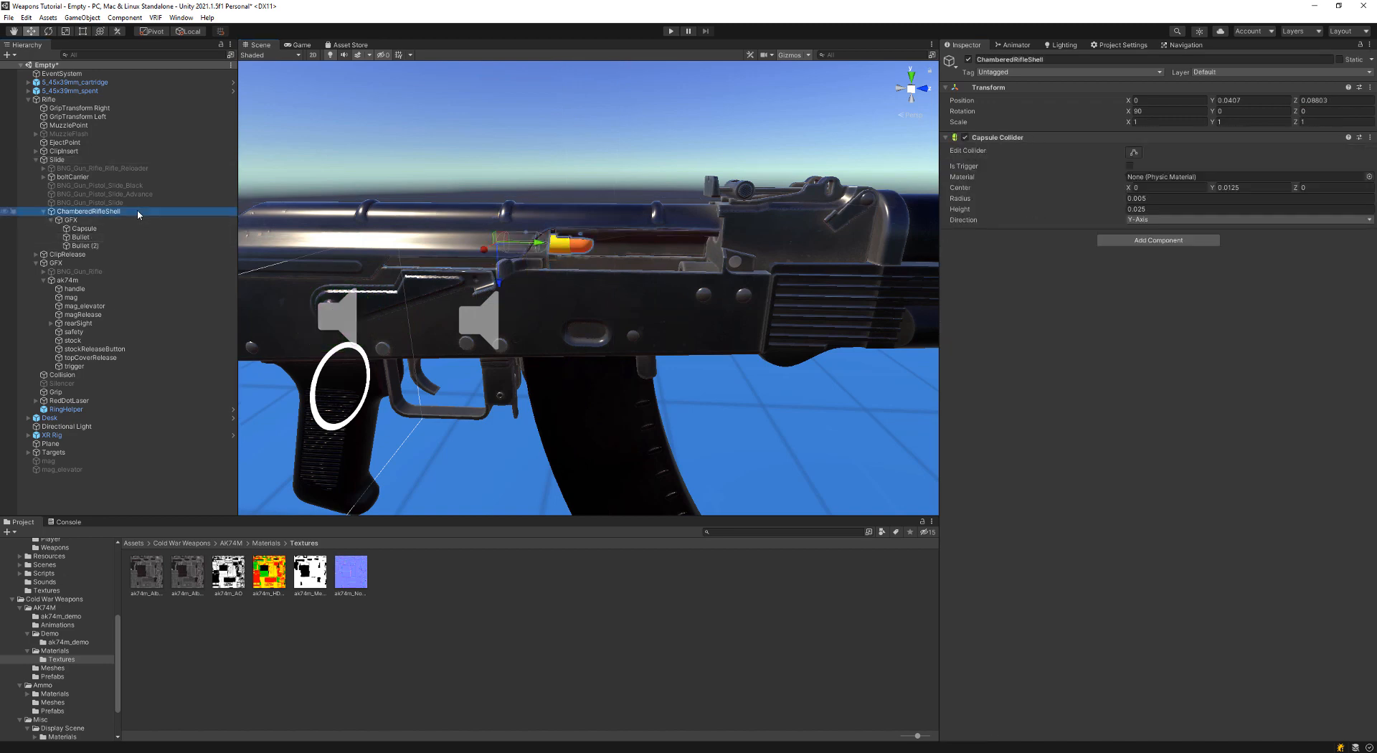
{"action": "key", "text": "alt+shift+a"}
{"action": "key", "text": "alt+shift+a"}
{"action": "key", "text": "alt+shift+a"}
{"action": "key", "text": "alt+shift+a"}
{"action": "left_click", "coordinate": [124, 221]}
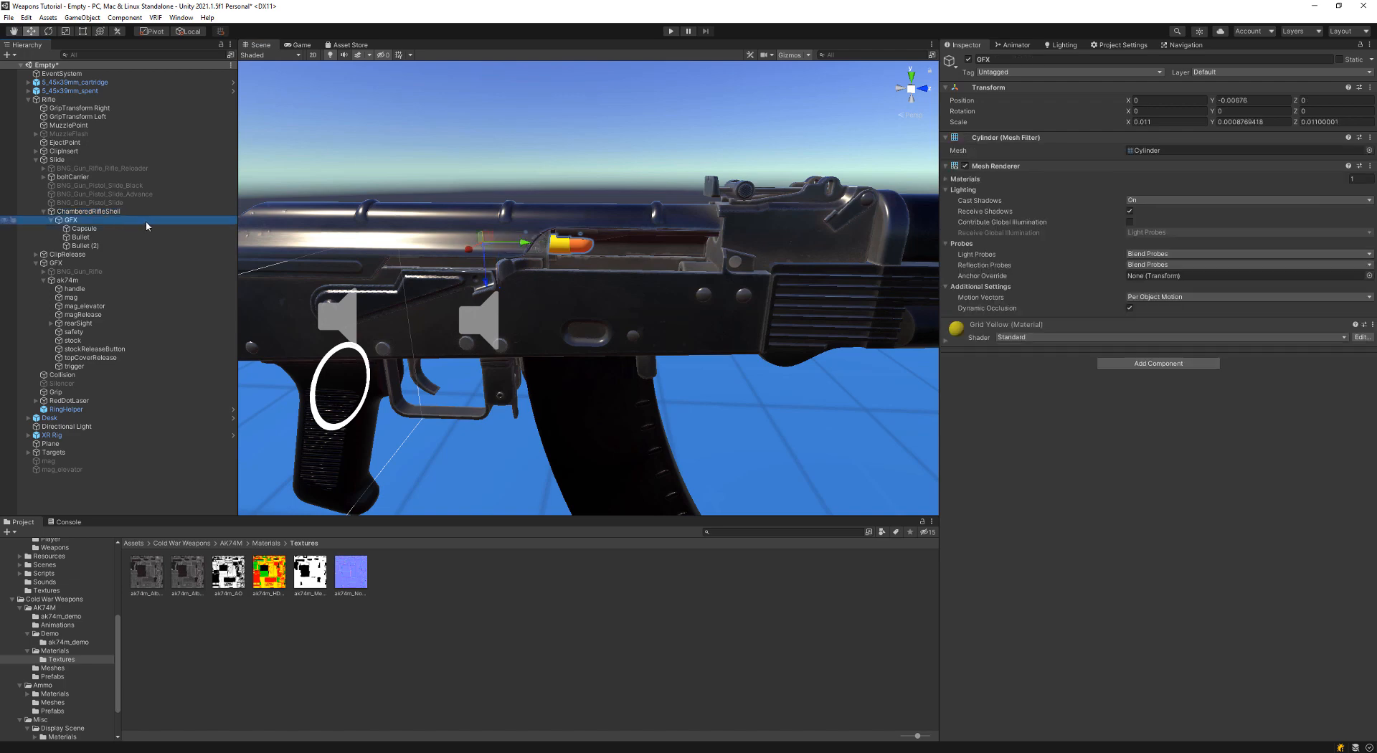
Step: Copy the 5_45x39mm_cartridge object from the scene
{"action": "right_click_drag", "start_coordinate": [516, 227], "coordinate": [420, 201]}
{"action": "scroll", "coordinate": [431, 215], "scroll_direction": "up", "scroll_amount": 4}
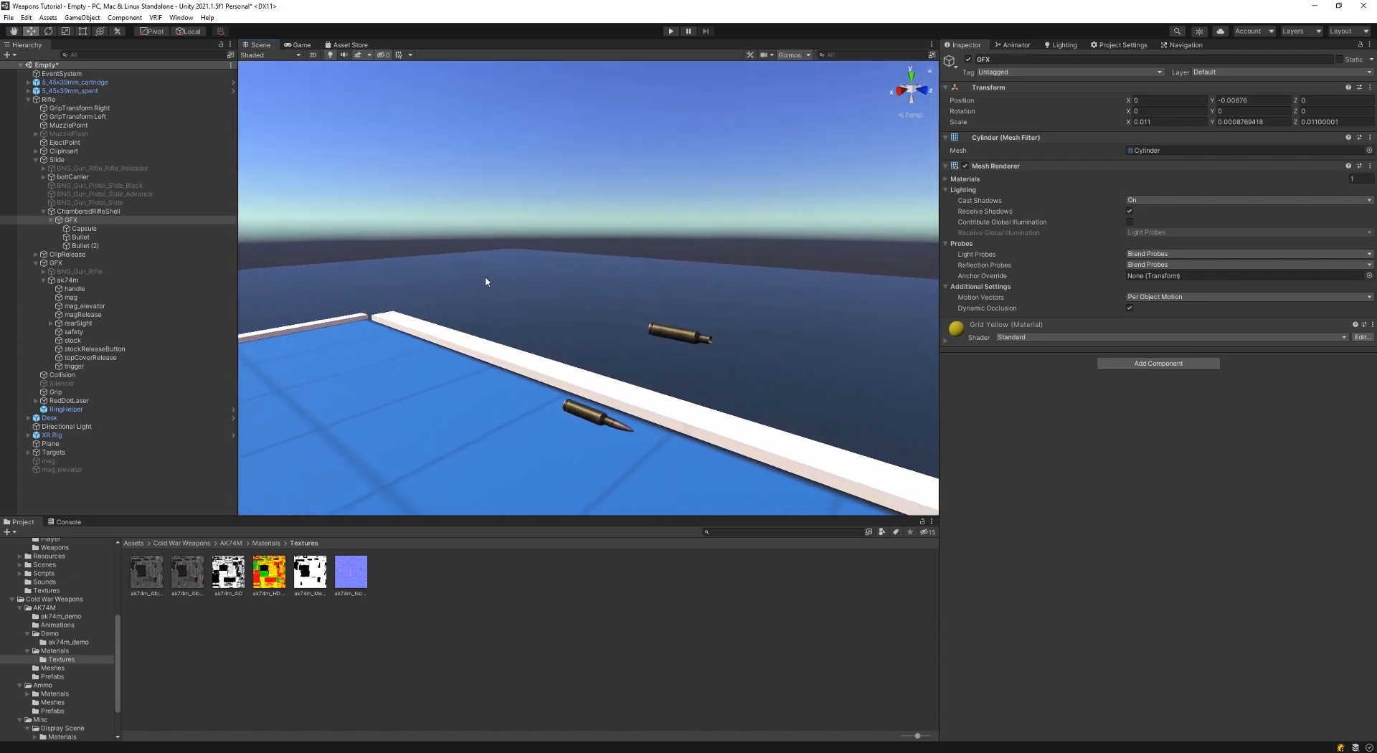
{"action": "left_click", "coordinate": [594, 415]}
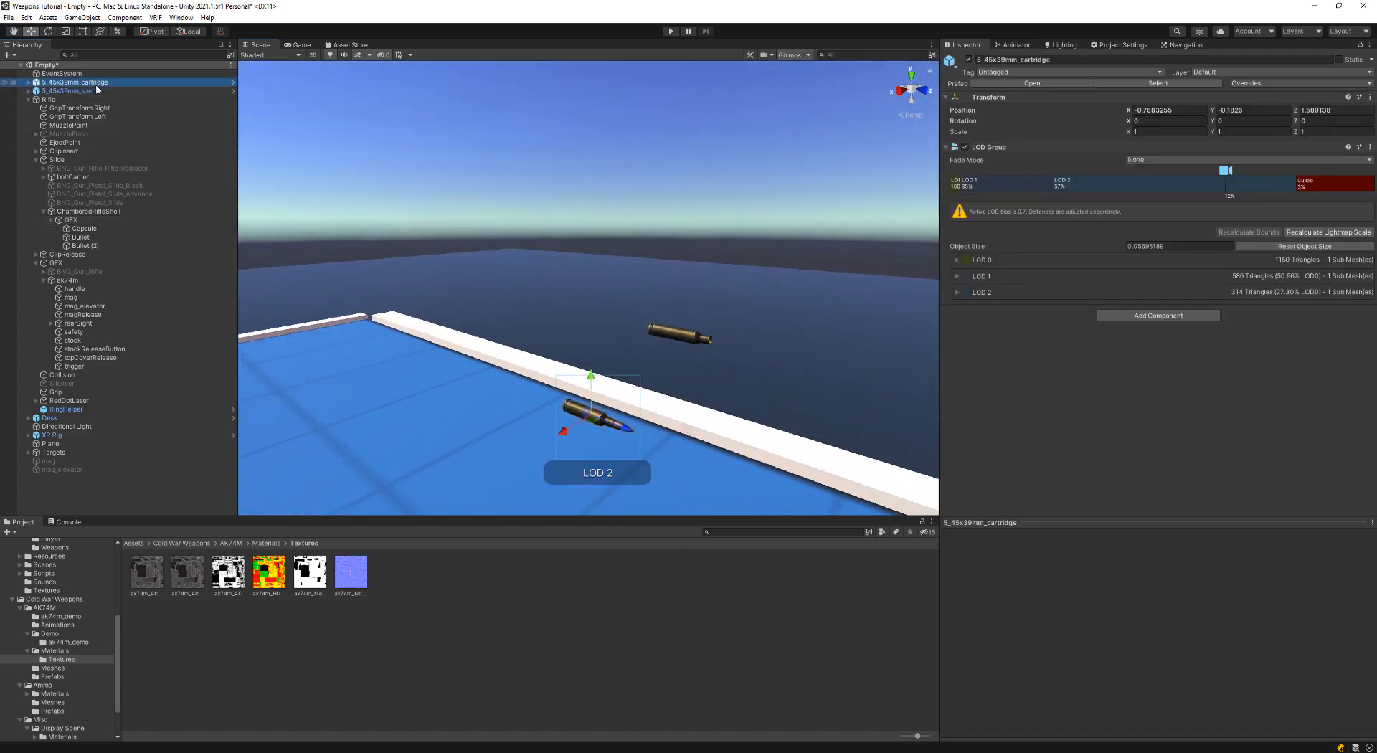
{"action": "mouse_move", "coordinate": [717, 269]}
{"action": "right_mouse_down"}
{"action": "mouse_move", "coordinate": [488, 238]}
{"action": "mouse_move", "coordinate": [574, 233]}
{"action": "mouse_move", "coordinate": [720, 277]}
{"action": "right_mouse_up"}
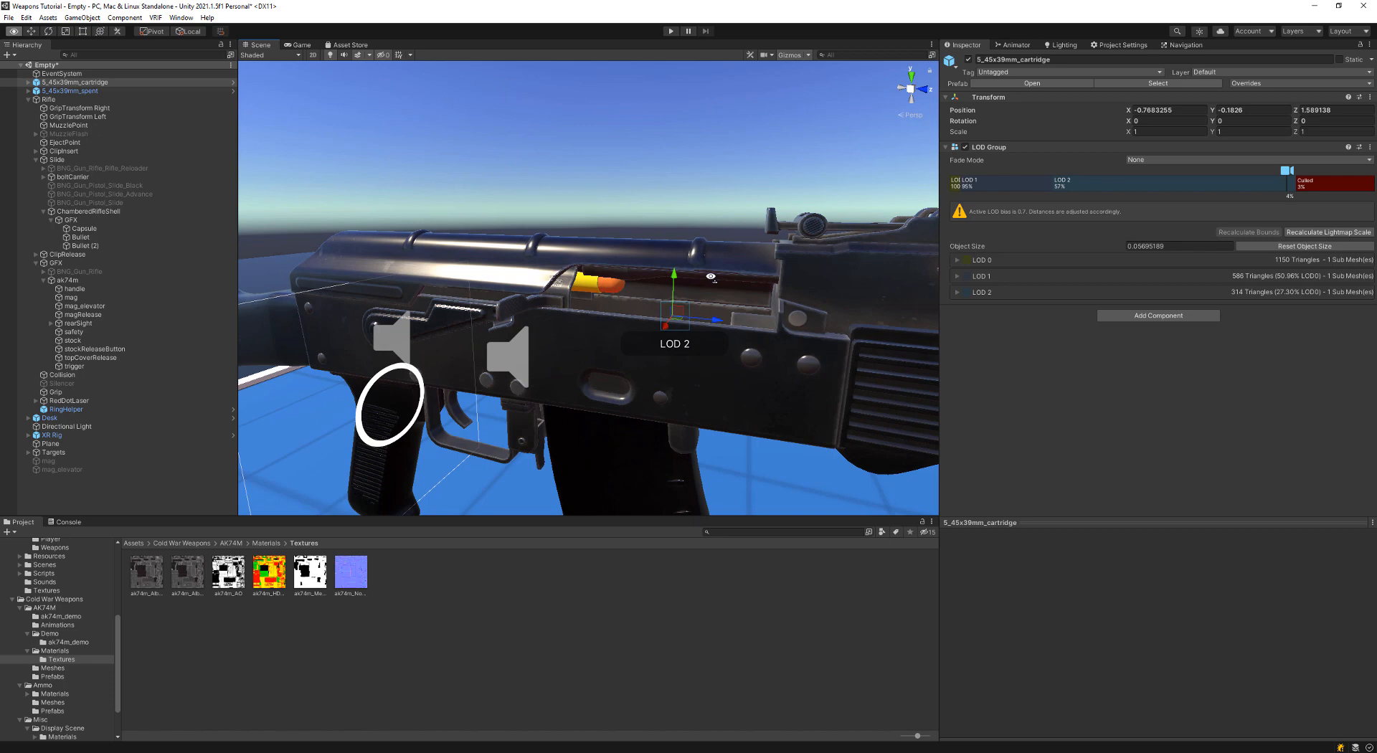
{"action": "right_click_drag", "start_coordinate": [707, 272], "coordinate": [689, 274]}
Step: Deactivate the Capsule, Bullet and Bullet (2) placeholder meshes under the ChamberedRifleShell's GFX
{"action": "left_click", "coordinate": [610, 286]}
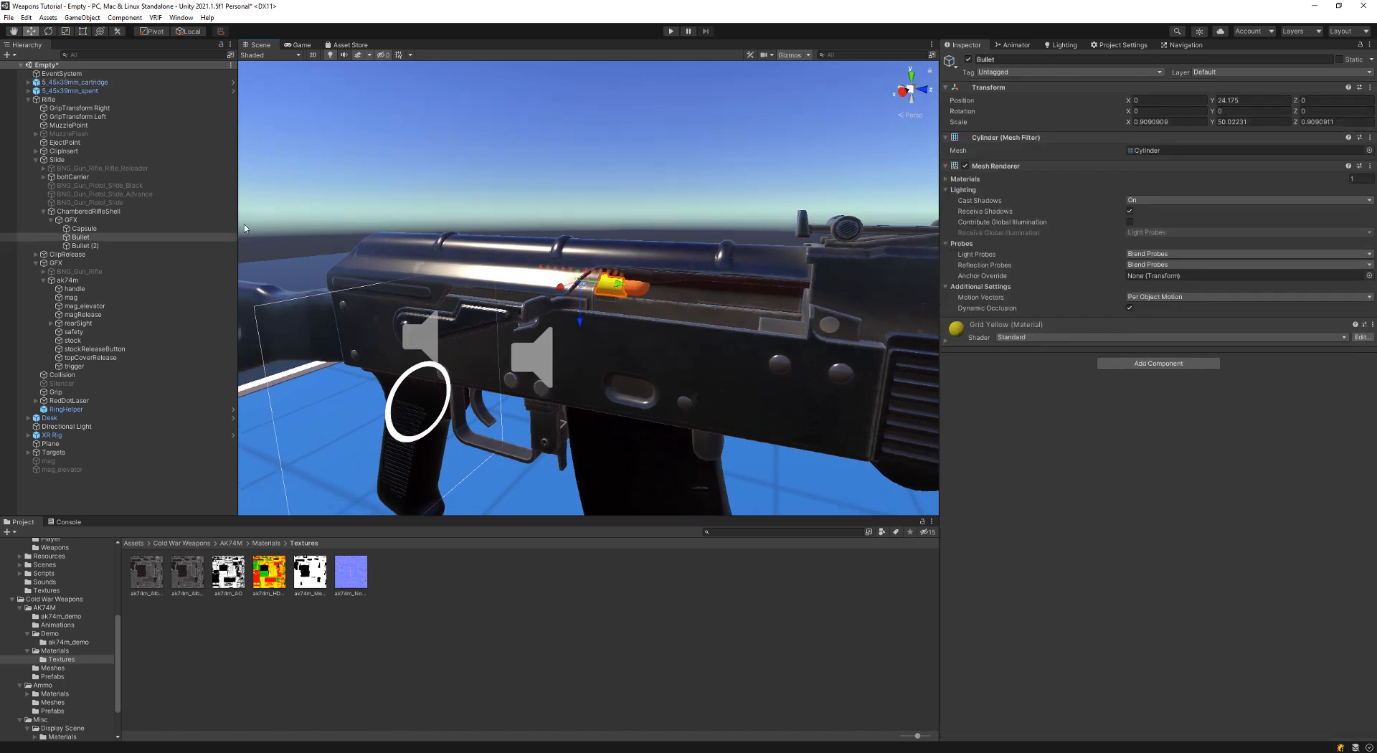
{"action": "left_click", "coordinate": [136, 229]}
{"action": "left_click", "coordinate": [125, 246], "text": "shift"}
{"action": "key", "text": "alt+shift+a"}
Step: Paste the cartridge copy into ChamberedRifleShell beside GFX and set its X, Y and Z position to 0
{"action": "left_click", "coordinate": [97, 220]}
{"action": "key", "text": "ctrl+v"}
{"action": "left_click", "coordinate": [1161, 109]}
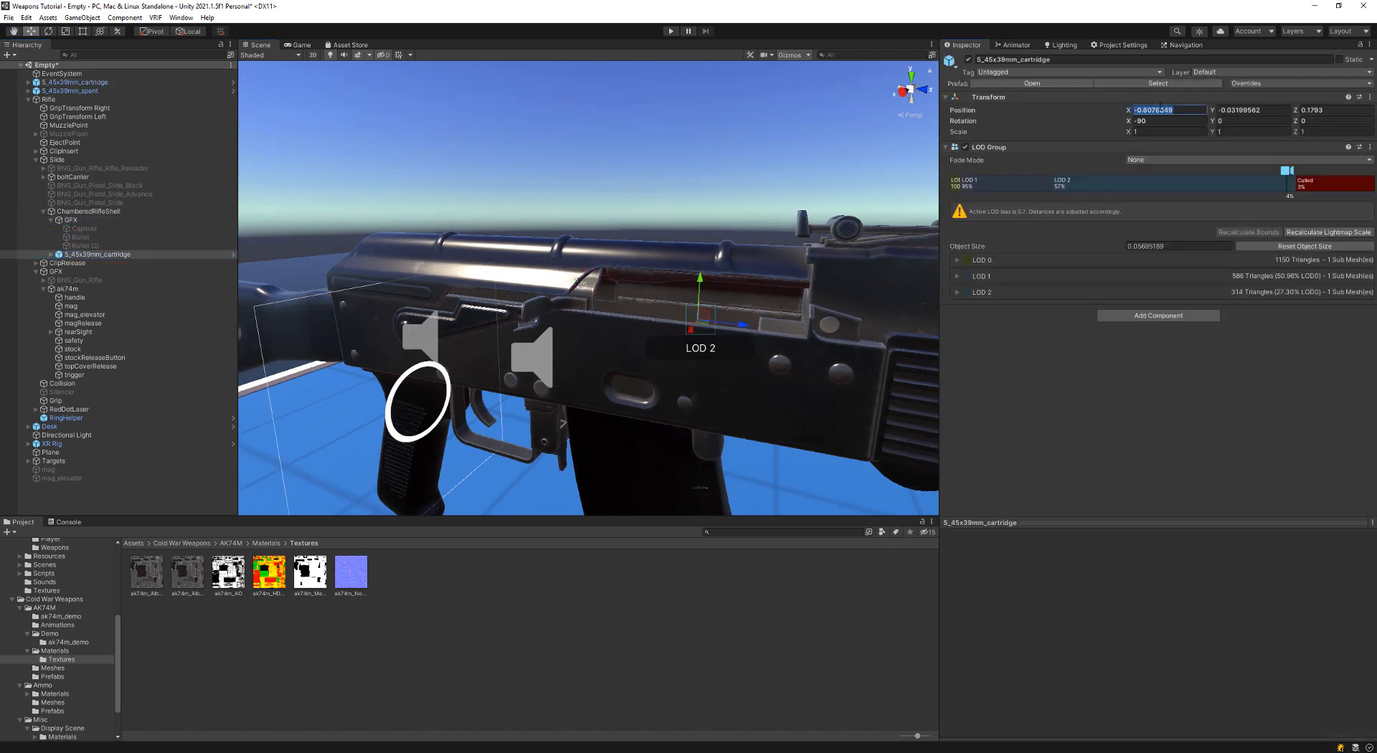
{"action": "type", "text": "0"}
{"action": "key", "text": "Tab"}
{"action": "type", "text": "0"}
{"action": "key", "text": "Tab"}
{"action": "type", "text": "0"}
Step: Fit the pasted cartridge into the rifle's chamber area, at about Y 0.0341 and Z 0.0192
{"action": "left_click_drag", "start_coordinate": [590, 284], "coordinate": [695, 290]}
{"action": "mouse_move", "coordinate": [707, 288]}
{"action": "right_mouse_down"}
{"action": "mouse_move", "coordinate": [783, 265]}
{"action": "mouse_move", "coordinate": [692, 286]}
{"action": "right_mouse_up"}
{"action": "left_click_drag", "start_coordinate": [679, 319], "coordinate": [672, 391]}
{"action": "right_click_drag", "start_coordinate": [672, 395], "coordinate": [610, 424]}
{"action": "left_click_drag", "start_coordinate": [618, 440], "coordinate": [530, 425]}
{"action": "left_click_drag", "start_coordinate": [528, 337], "coordinate": [522, 364]}
{"action": "right_click_drag", "start_coordinate": [522, 363], "coordinate": [714, 324]}
Step: Check the cartridge's fit with the Slide at about Z -0.084, and return the Slide to Z position 0
{"action": "left_click", "coordinate": [74, 159]}
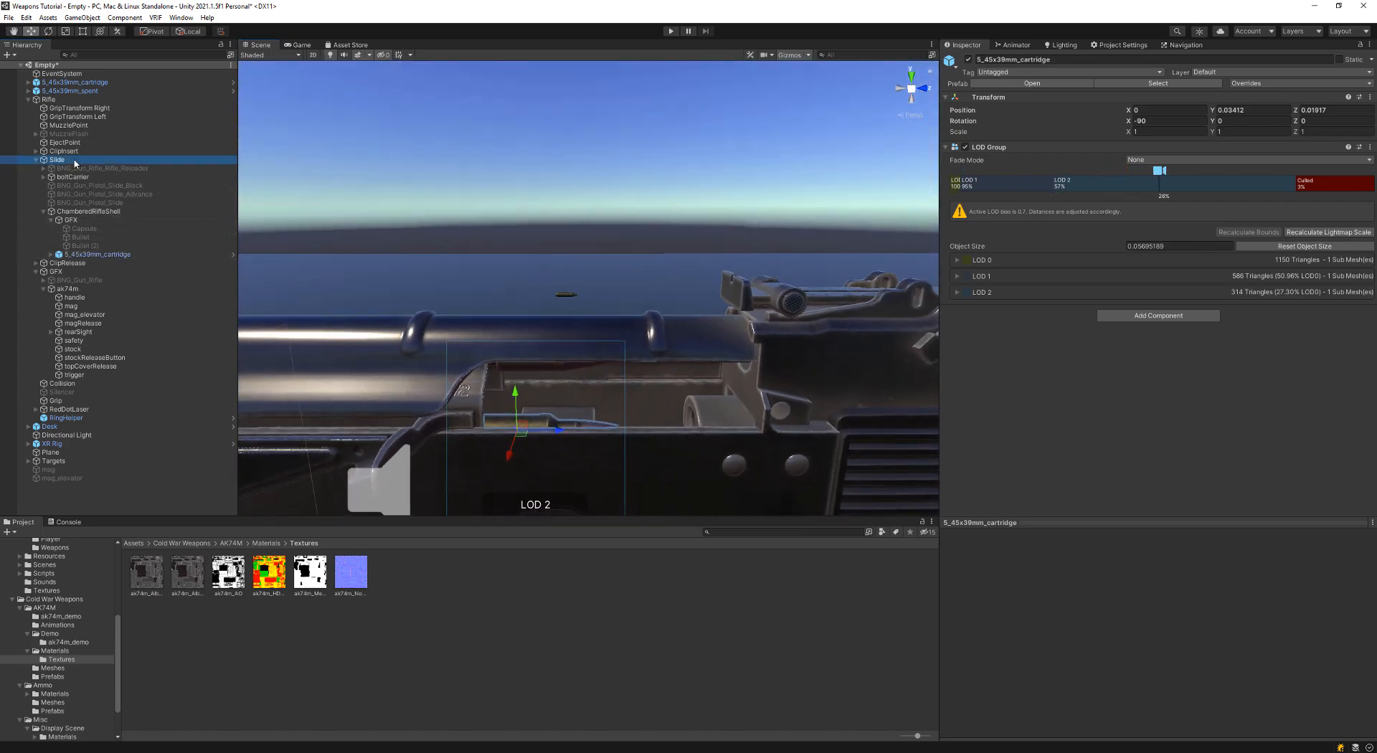
{"action": "right_click_drag", "start_coordinate": [554, 364], "coordinate": [417, 377]}
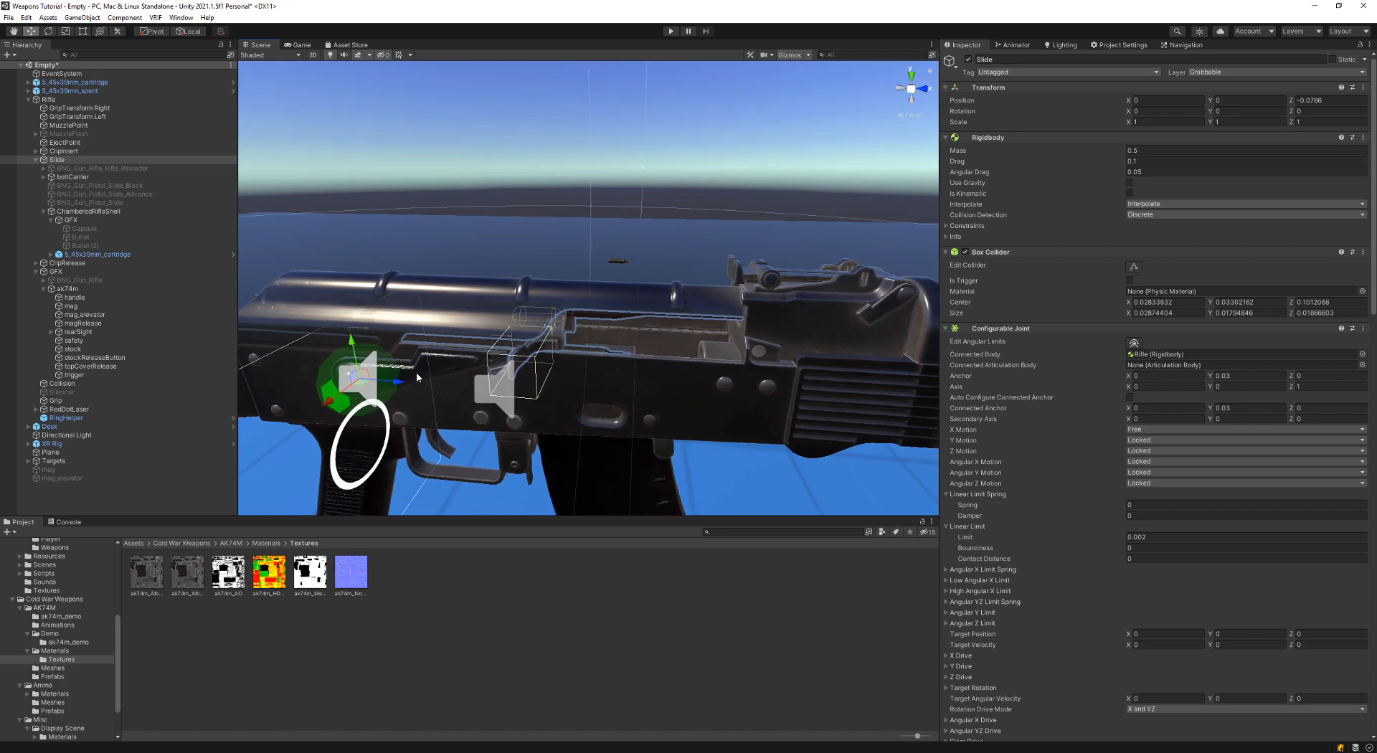
{"action": "left_click_drag", "start_coordinate": [417, 378], "coordinate": [390, 381]}
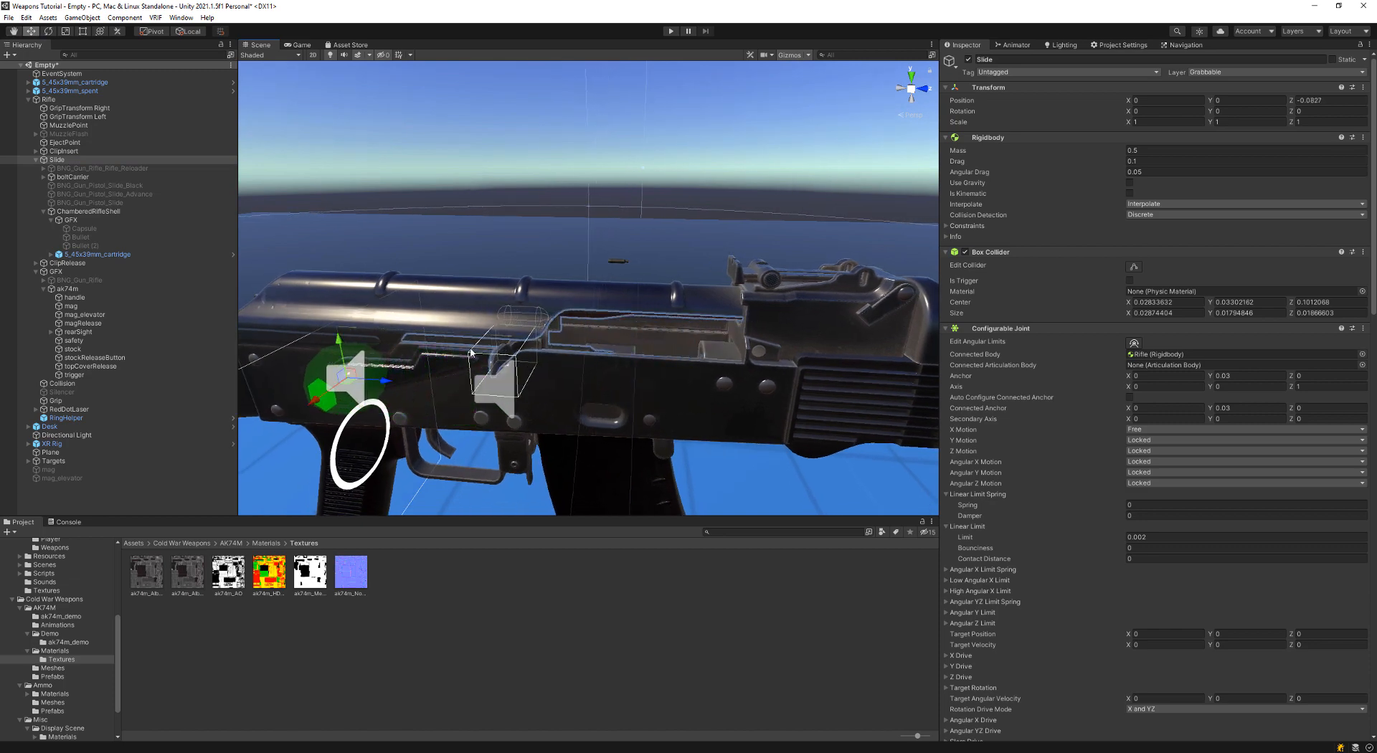
{"action": "right_click_drag", "start_coordinate": [471, 353], "coordinate": [603, 362]}
{"action": "left_click", "coordinate": [1288, 104]}
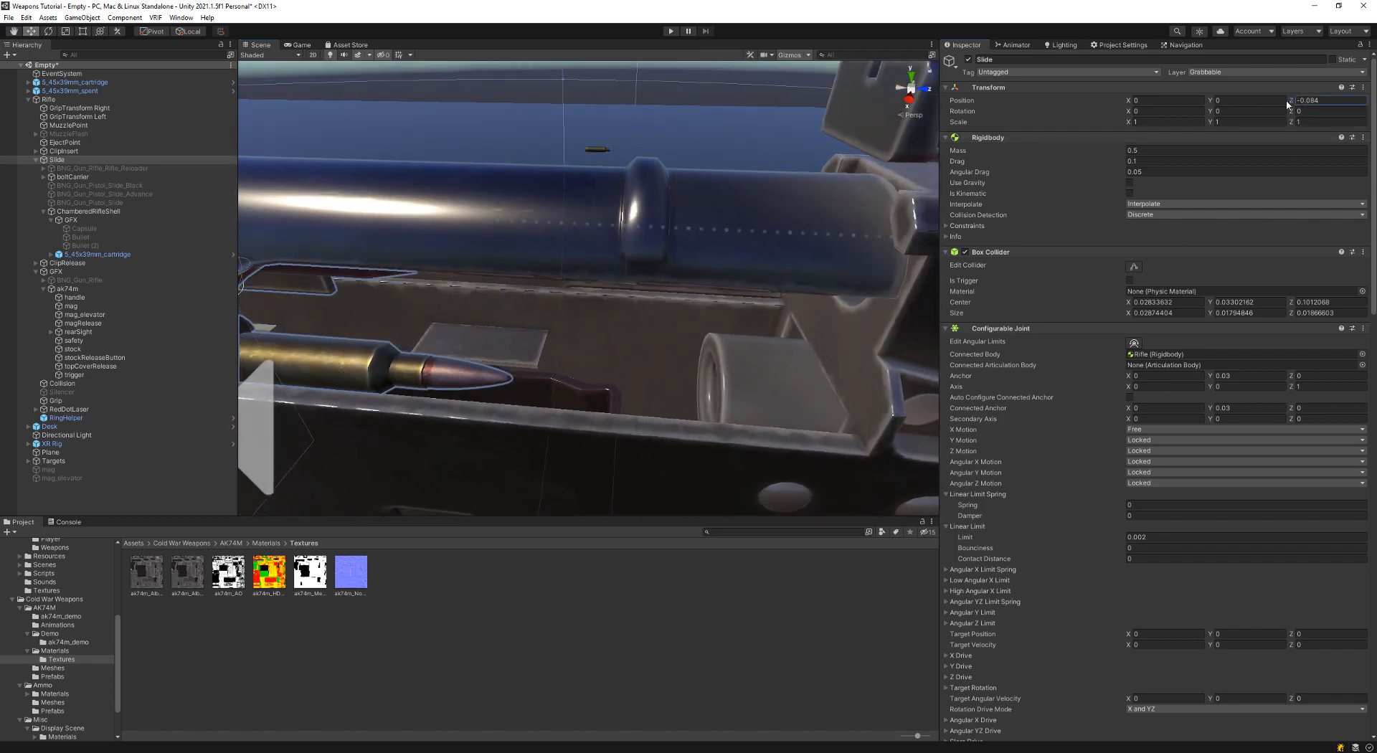
{"action": "left_click_drag", "start_coordinate": [1288, 104], "coordinate": [1300, 102]}
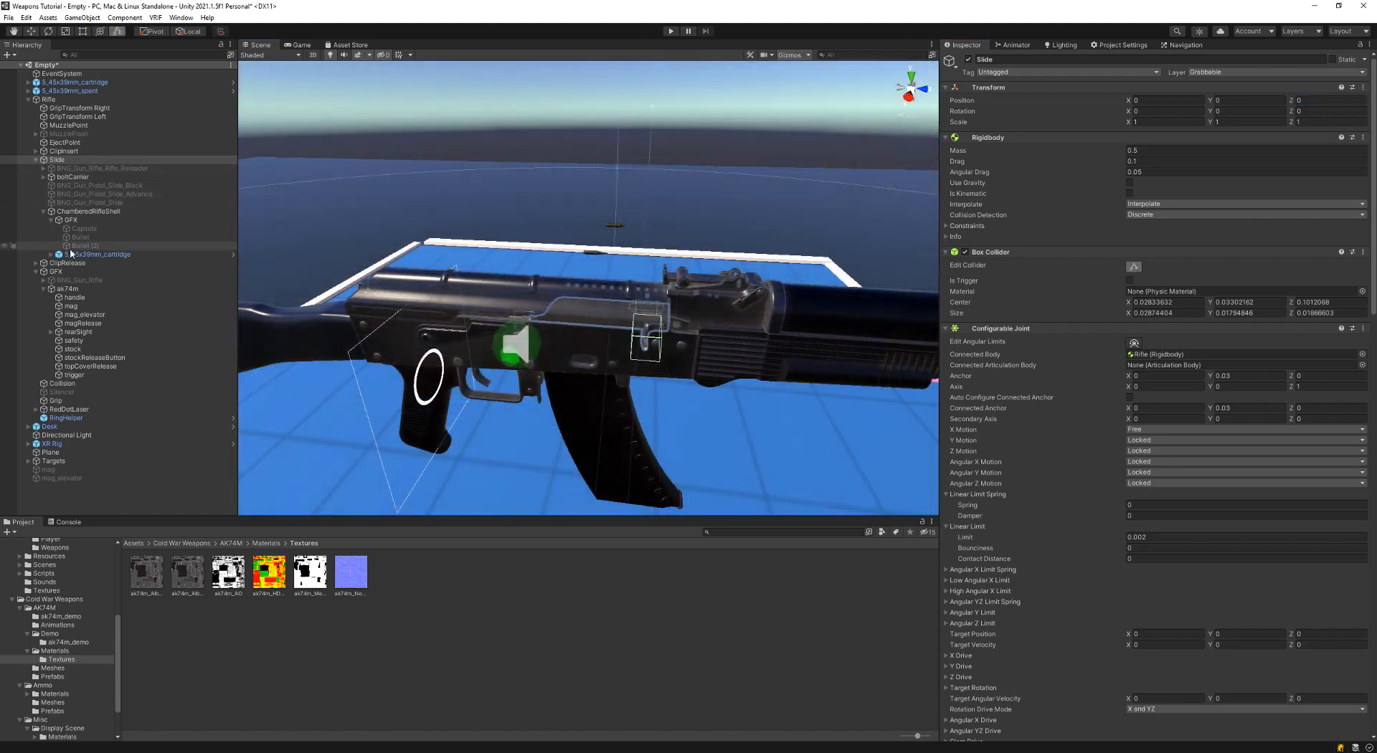
Step: Deactivate the rifle's ClipRelease object
{"action": "left_click", "coordinate": [43, 262]}
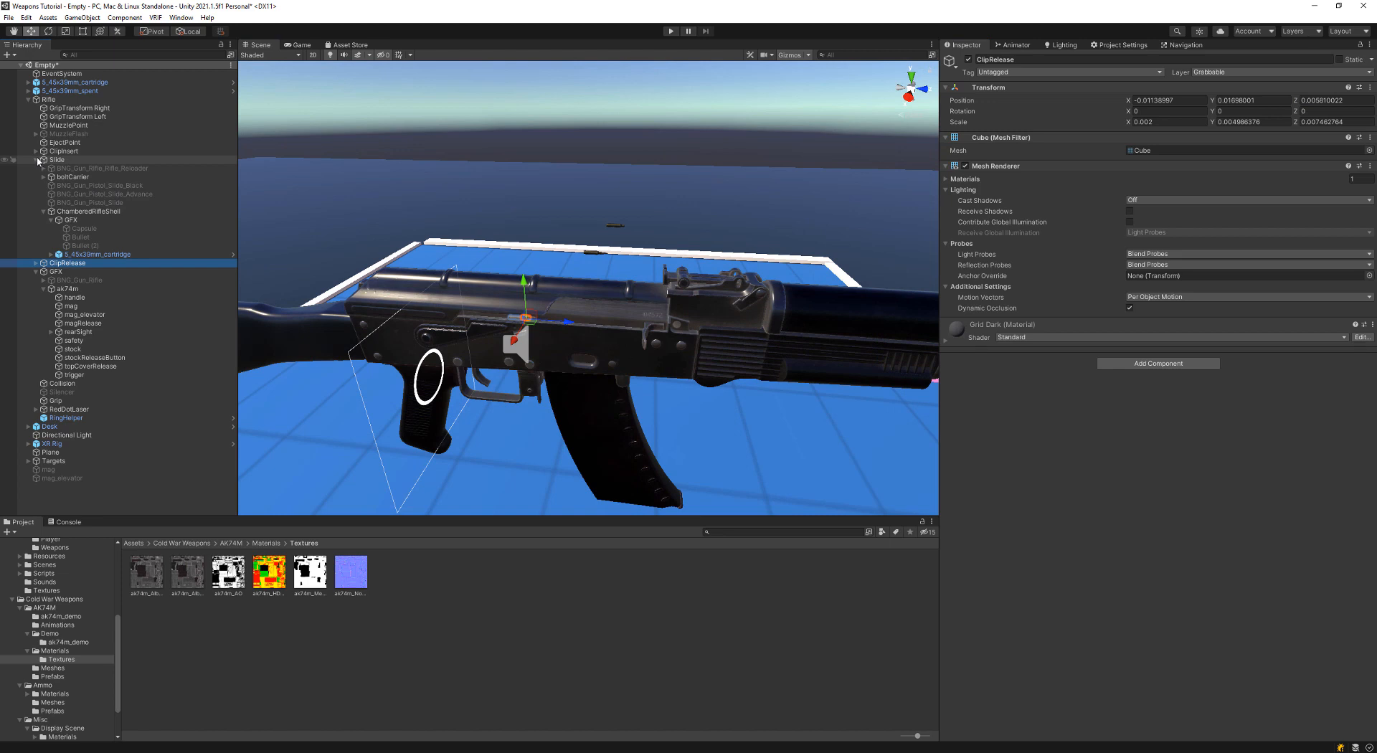
{"action": "left_click", "coordinate": [37, 160]}
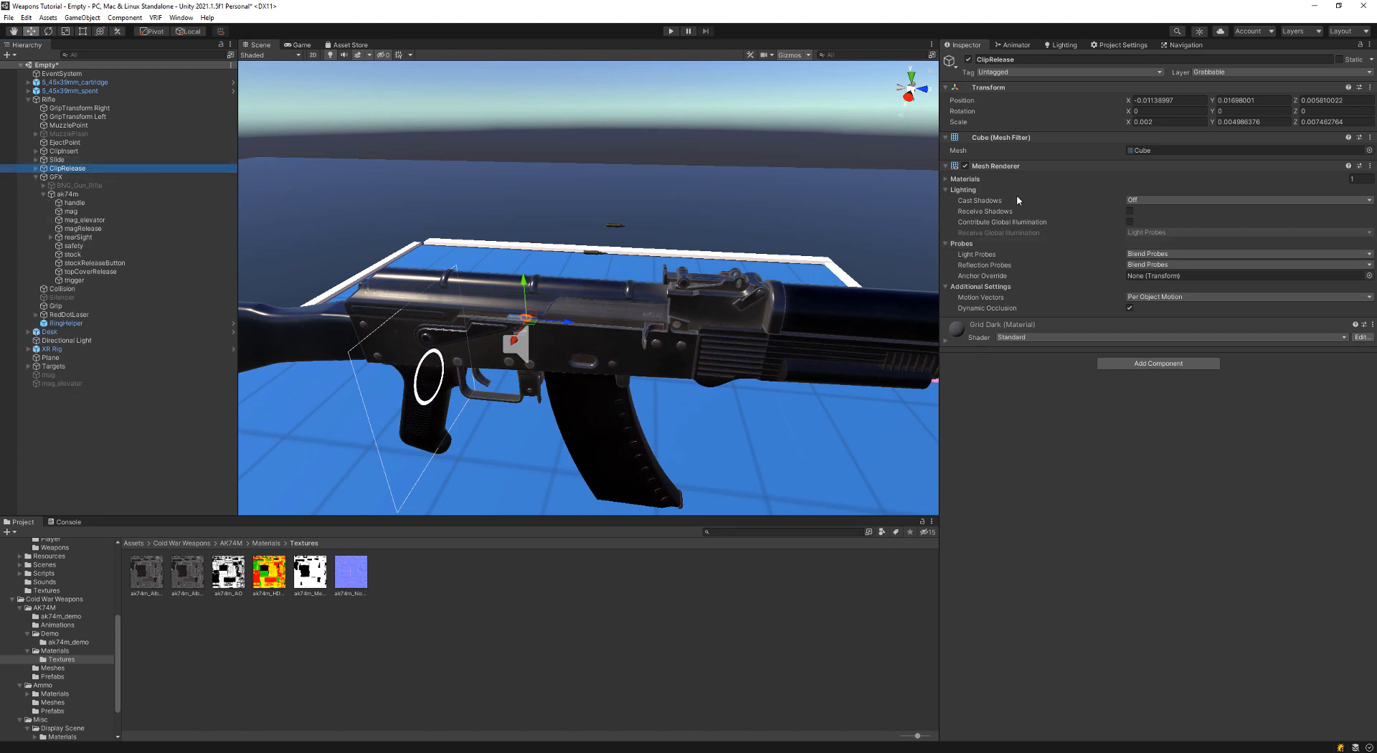
{"action": "left_click", "coordinate": [969, 60]}
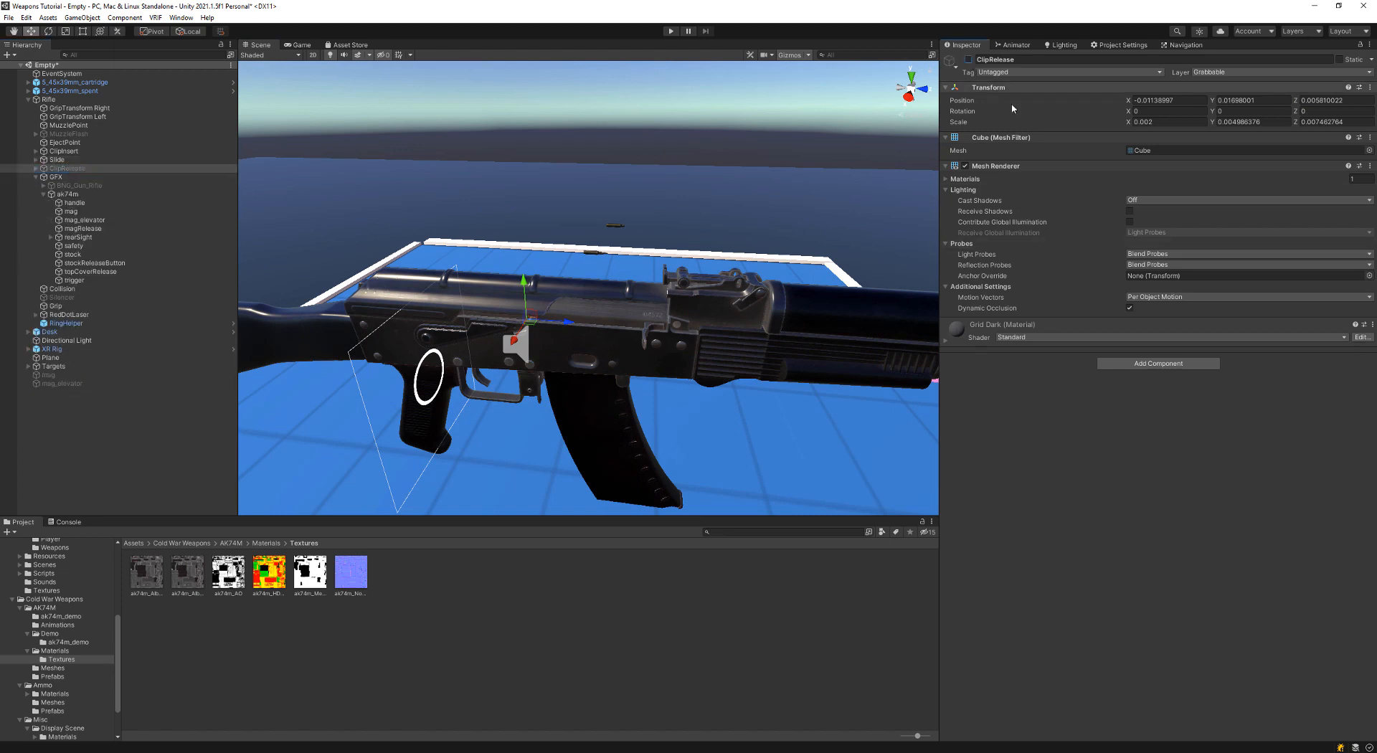
Step: Move the RedDotLaser rearward under the barrel to about Z 0.30
{"action": "left_click", "coordinate": [36, 176]}
{"action": "left_click", "coordinate": [62, 213]}
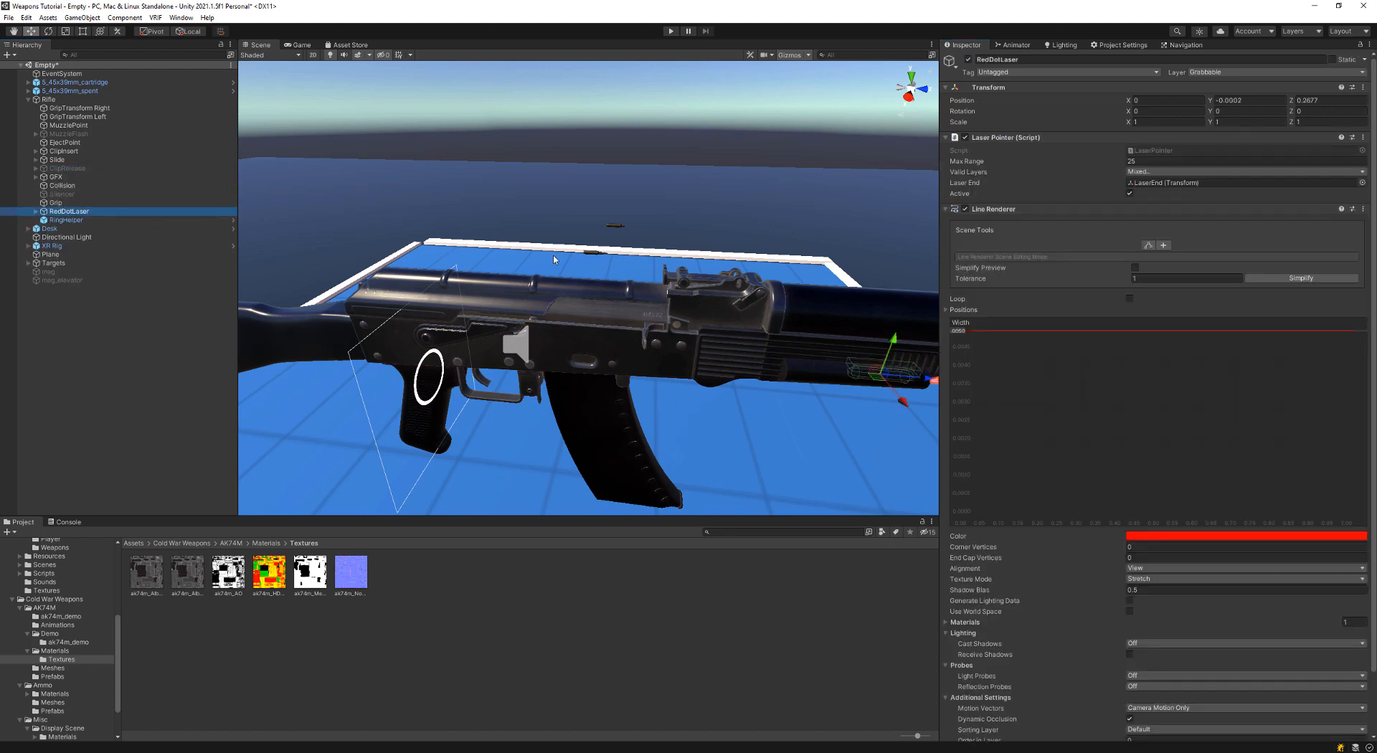
{"action": "key", "text": "w"}
{"action": "right_click_drag", "start_coordinate": [555, 258], "coordinate": [444, 258]}
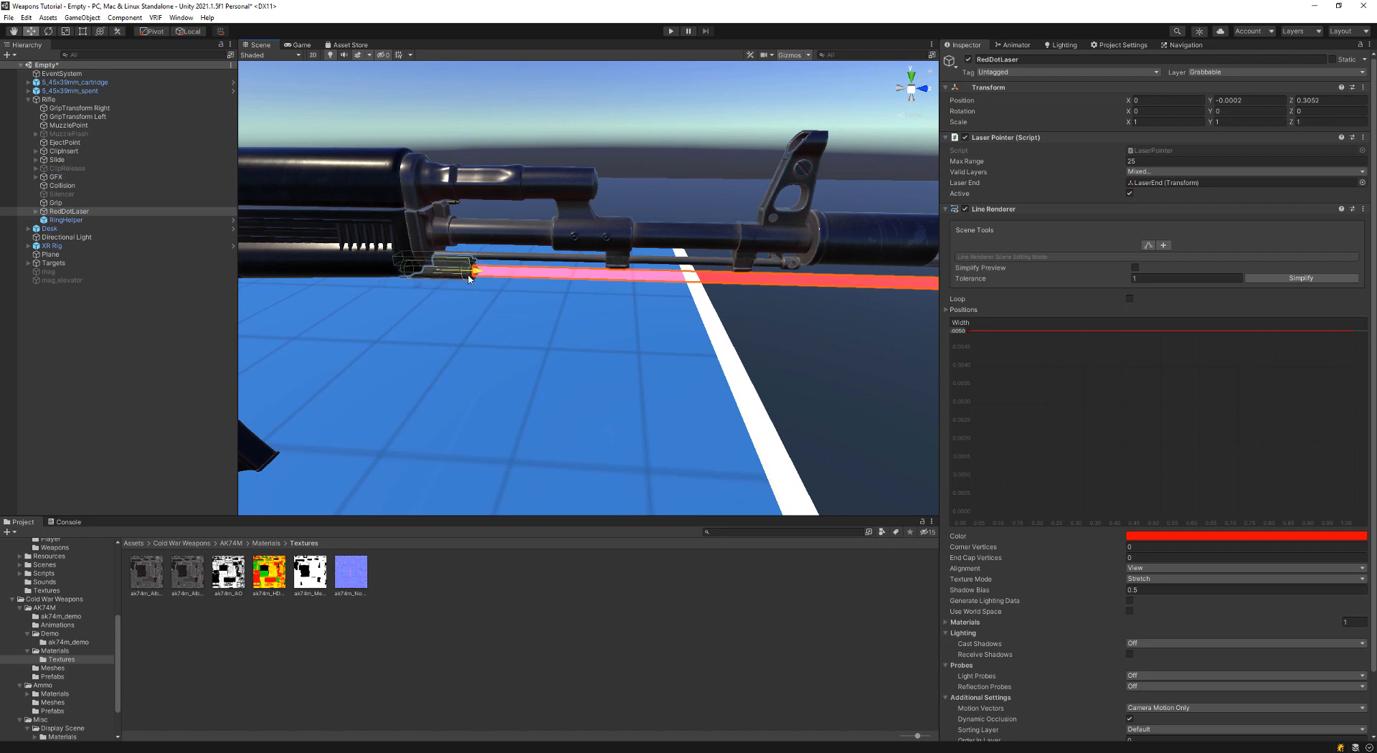
Step: Reposition the RingHelper on the pistol grip to about Y -0.043 and Z -0.0832
{"action": "left_click", "coordinate": [163, 222]}
{"action": "key", "text": "a"}
{"action": "right_click_drag", "start_coordinate": [689, 252], "coordinate": [656, 235]}
{"action": "key", "text": "w"}
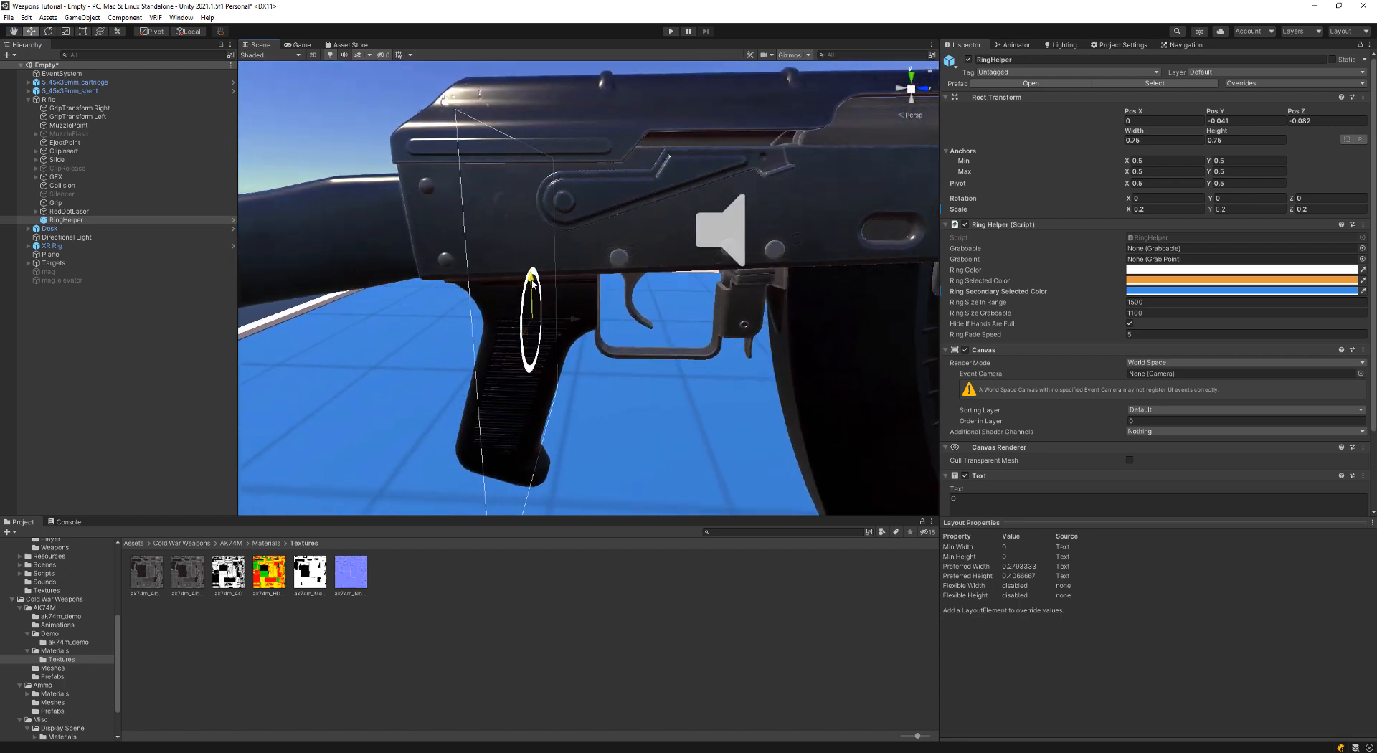
{"action": "left_click_drag", "start_coordinate": [577, 328], "coordinate": [557, 312]}
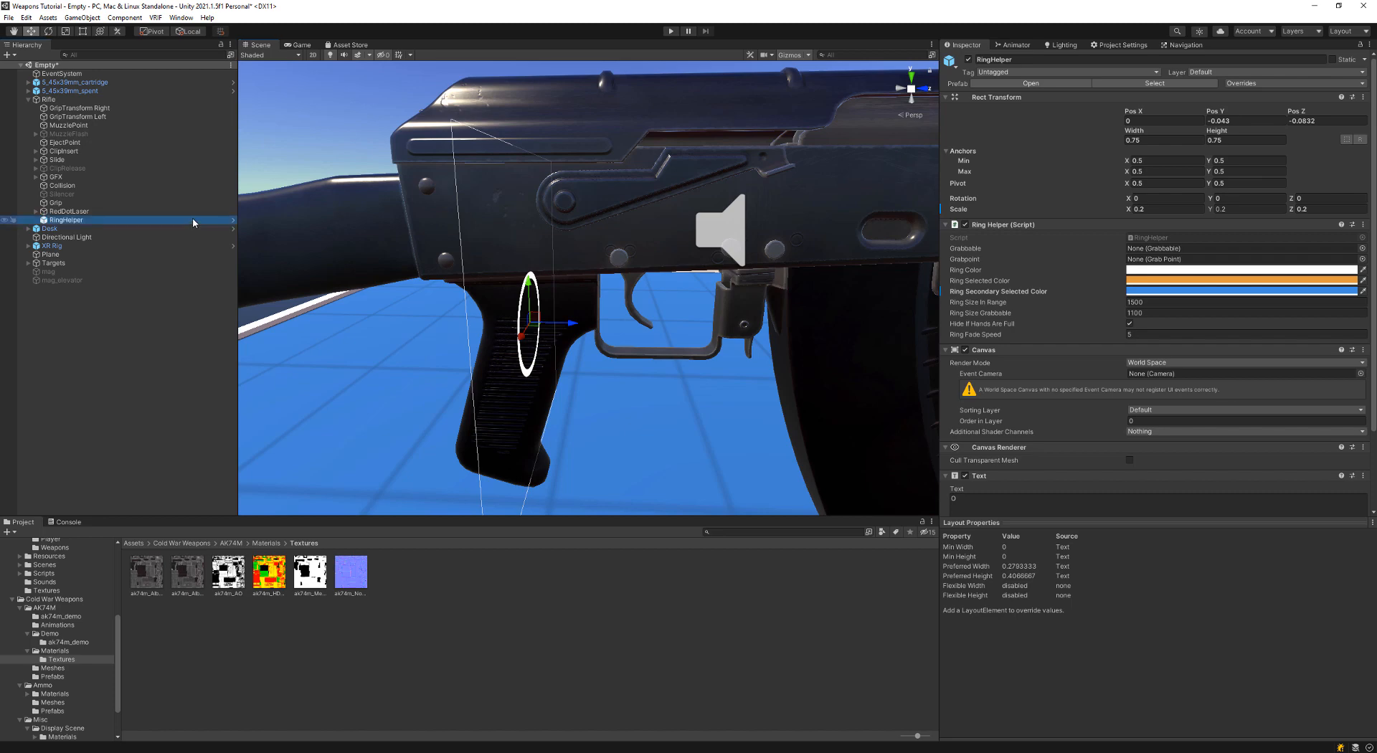
Step: Assign the ak74m model's trigger object as the Trigger Transform of the Rifle's Raycast Weapon script
{"action": "scroll", "coordinate": [600, 218], "scroll_direction": "down", "scroll_amount": 5}
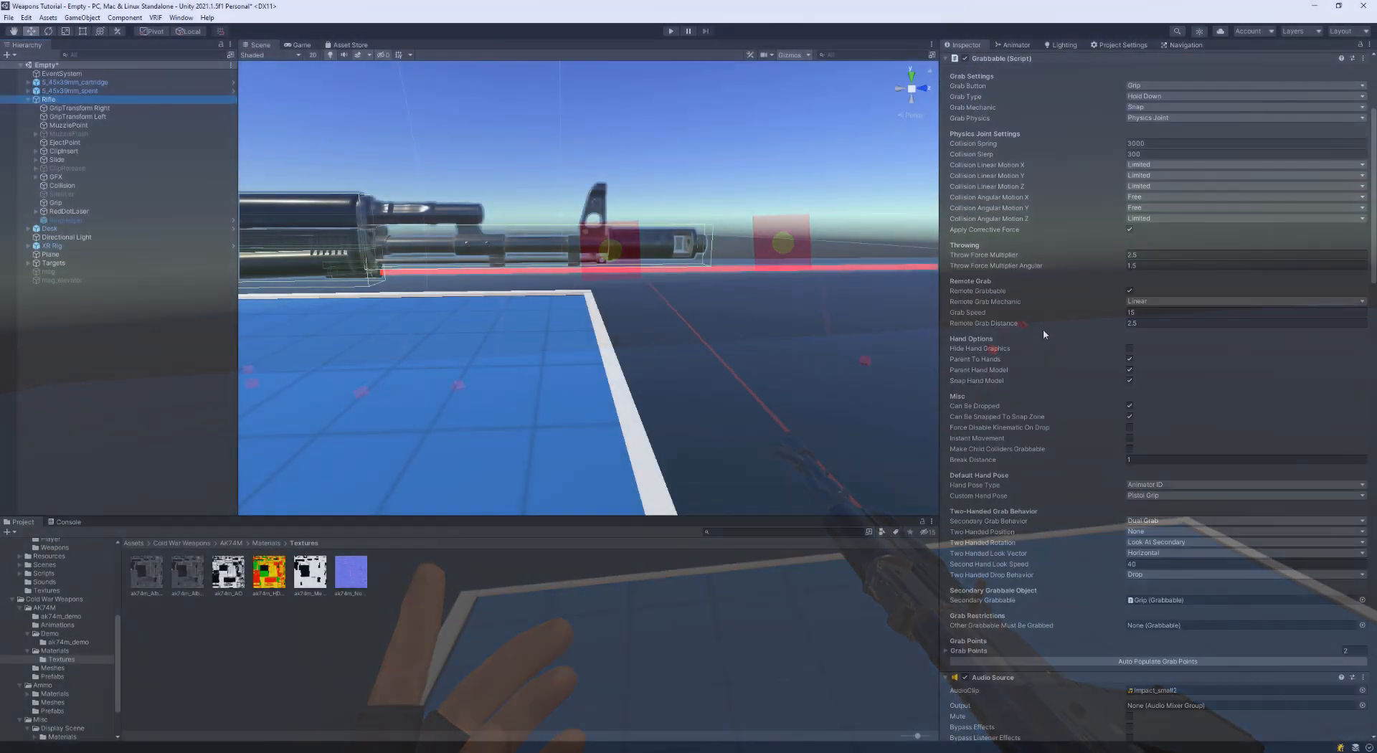
{"action": "scroll", "coordinate": [1043, 329], "scroll_direction": "down", "scroll_amount": 13}
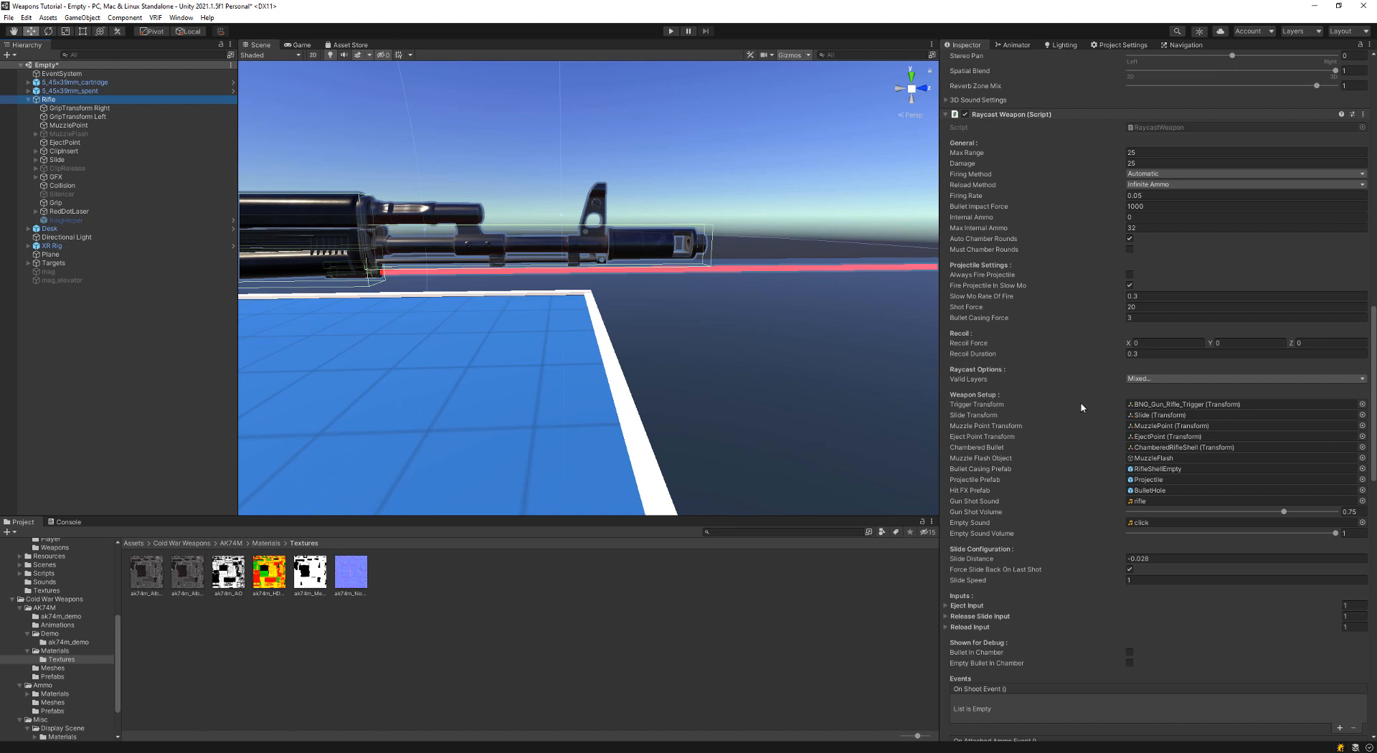
{"action": "left_click", "coordinate": [1171, 407]}
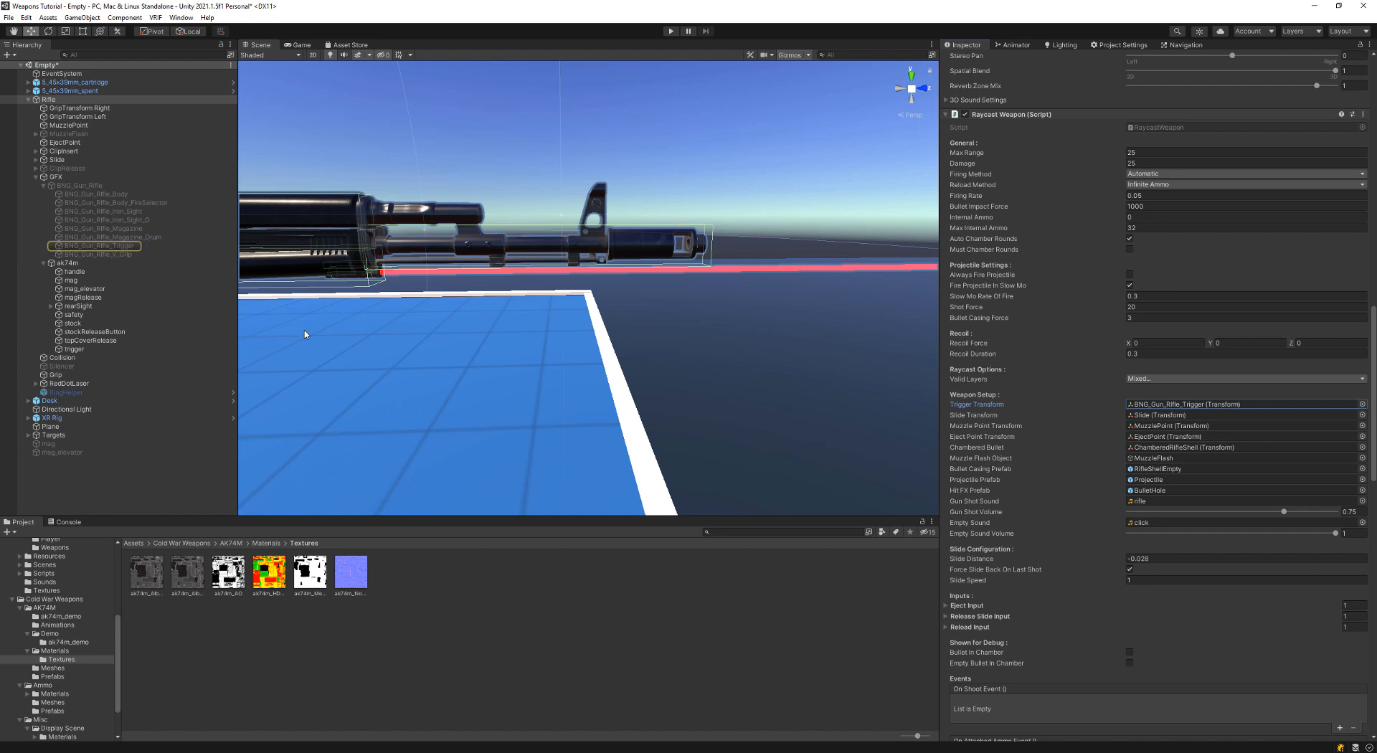
{"action": "left_click_drag", "start_coordinate": [115, 351], "coordinate": [769, 408]}
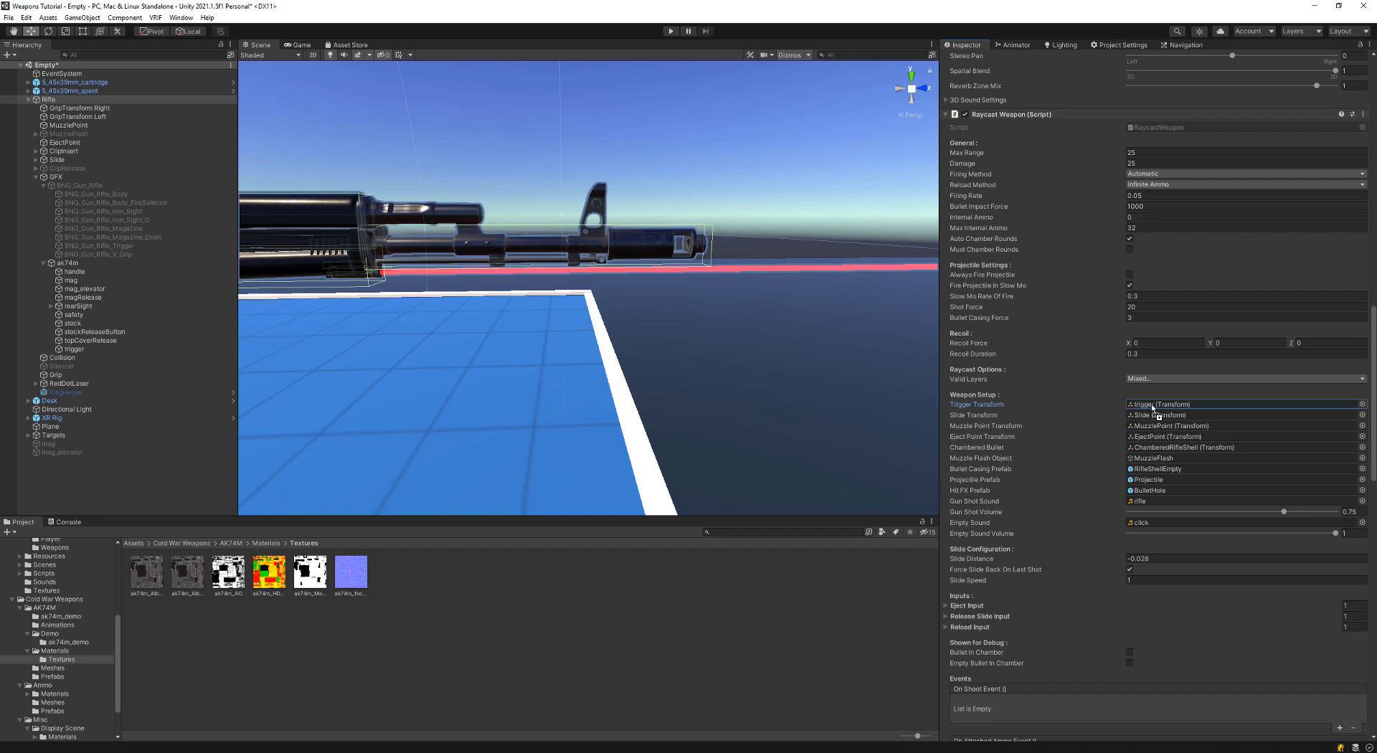
Step: Test the ak74m trigger's rotation, undo the change, and run the scene to try out the rifle
{"action": "left_click", "coordinate": [96, 352]}
{"action": "key", "text": "f"}
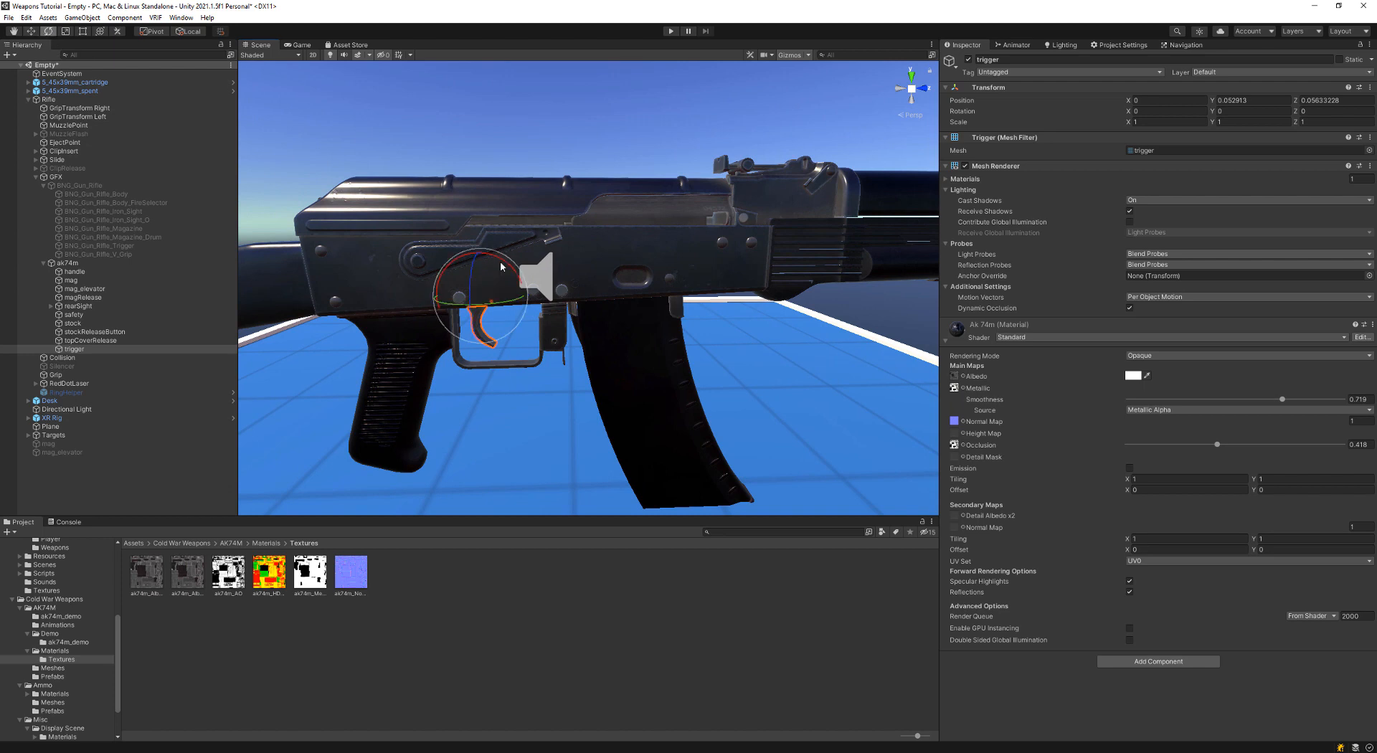
{"action": "key", "text": "ctrl+z"}
{"action": "left_click", "coordinate": [670, 32]}
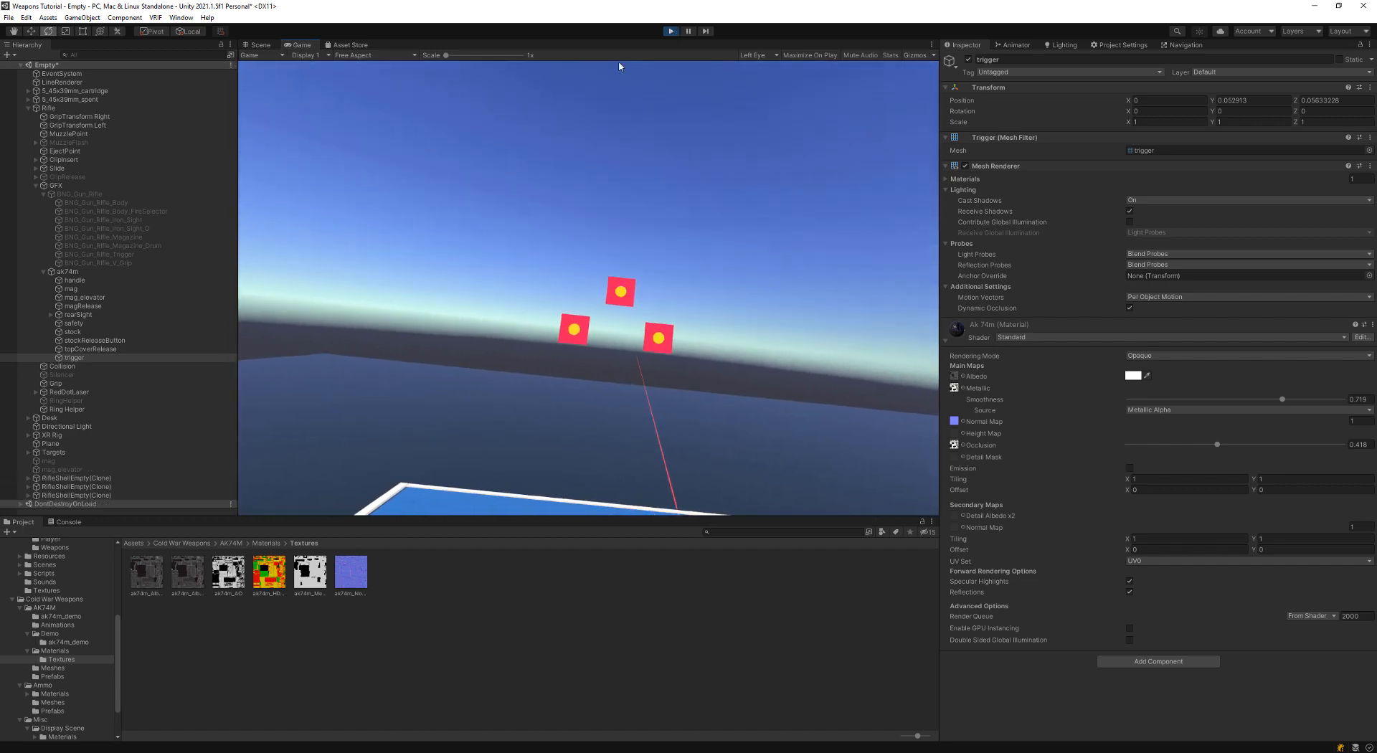
Step: Keep the Rifle's Firing Method on Automatic after trying Semi, and set its Reload Method to Manual Clip
{"action": "left_click", "coordinate": [83, 272]}
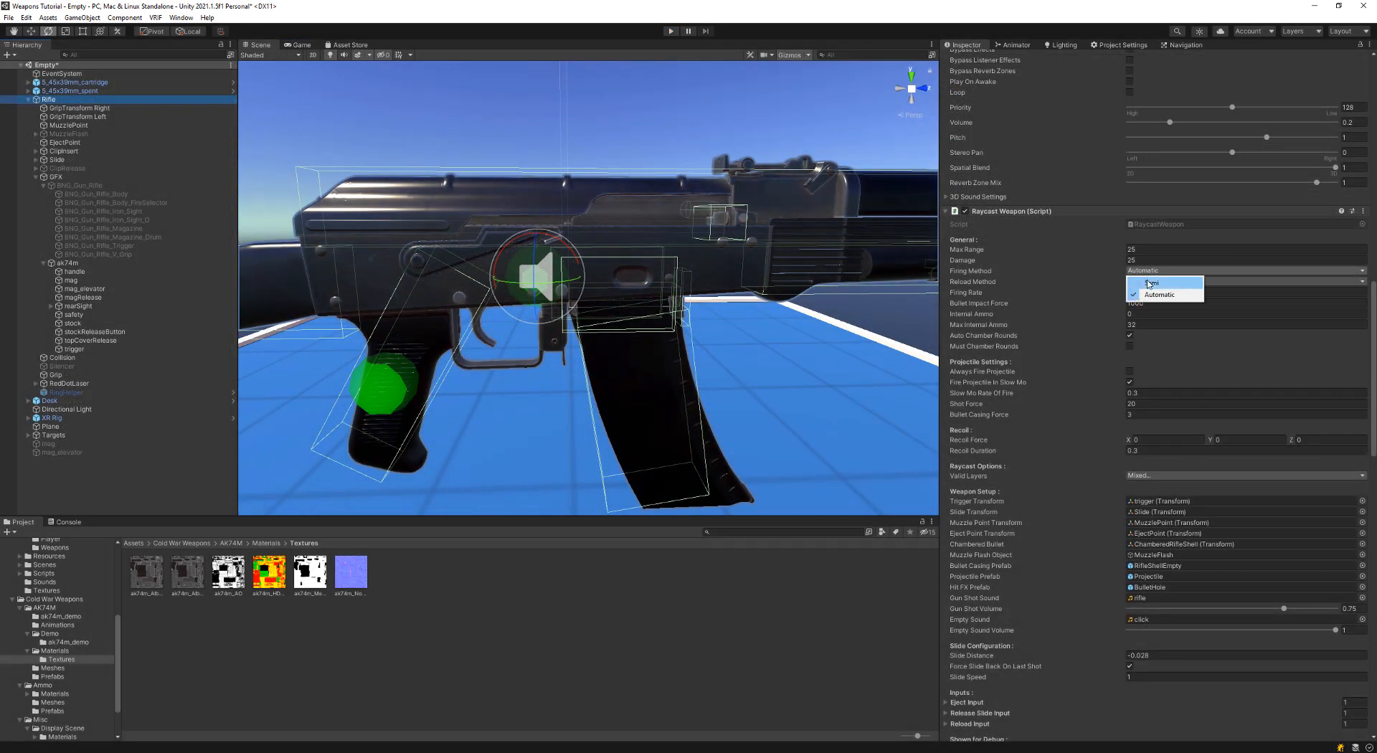
{"action": "left_click", "coordinate": [1150, 283]}
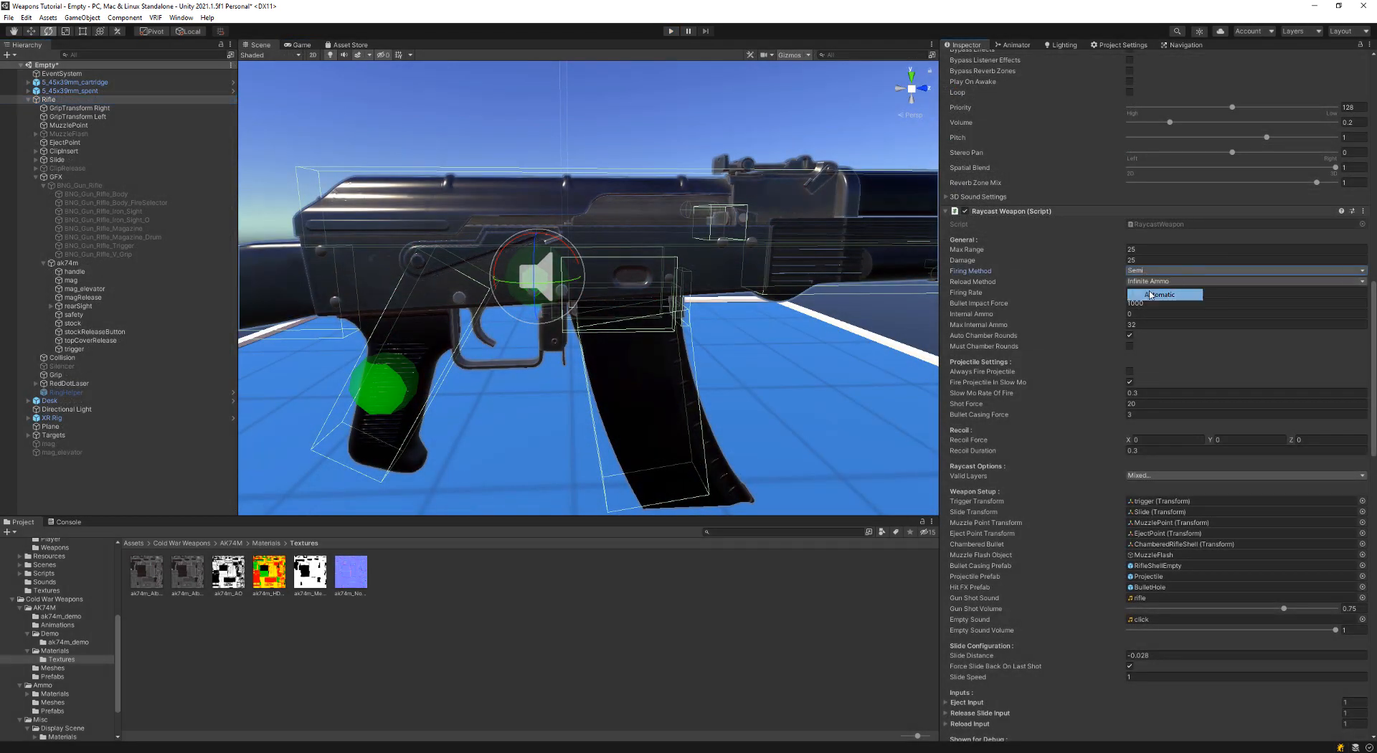
{"action": "left_click", "coordinate": [1150, 294]}
{"action": "left_click", "coordinate": [1155, 281]}
{"action": "left_click", "coordinate": [1160, 307]}
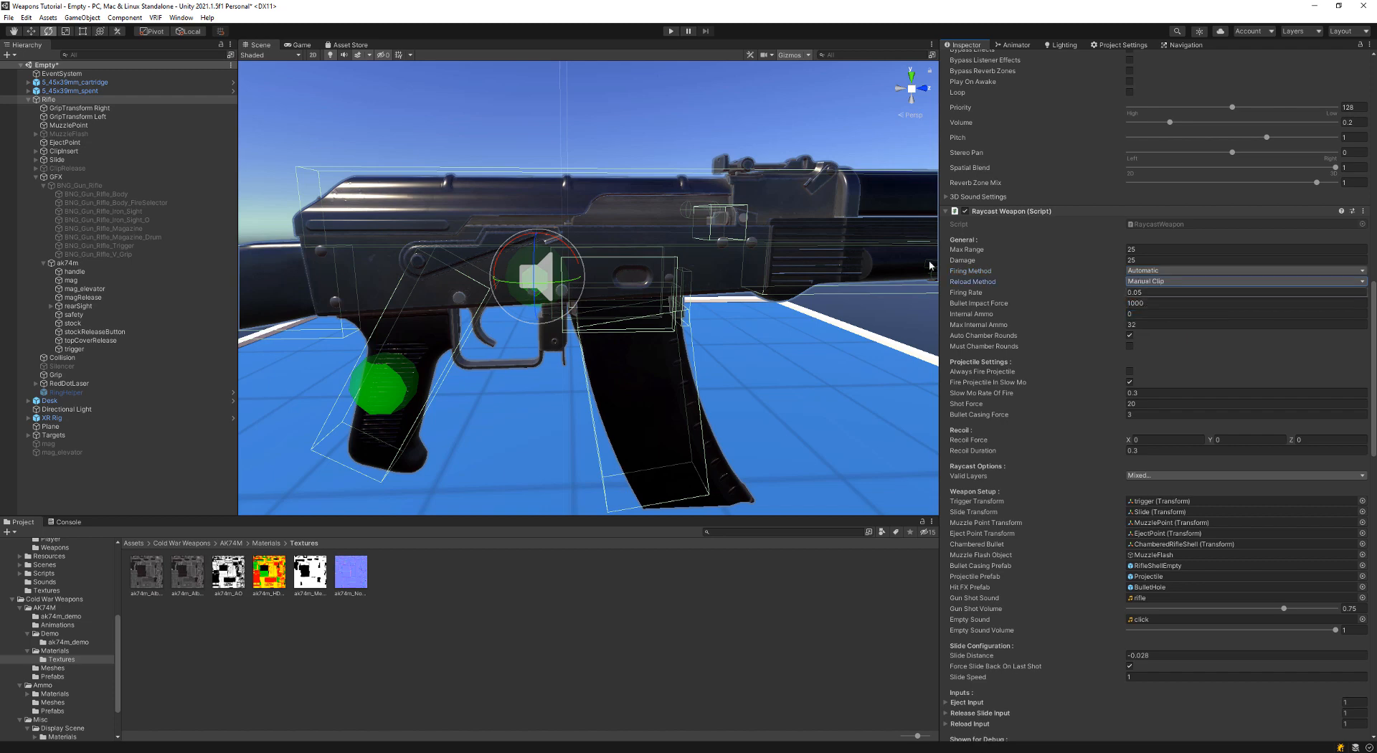
Step: Deactivate the mag and mag_elevator objects of the ak74m model
{"action": "right_click_drag", "start_coordinate": [756, 243], "coordinate": [630, 319]}
{"action": "key", "text": "s"}
{"action": "key", "text": "w"}
{"action": "left_click", "coordinate": [630, 319]}
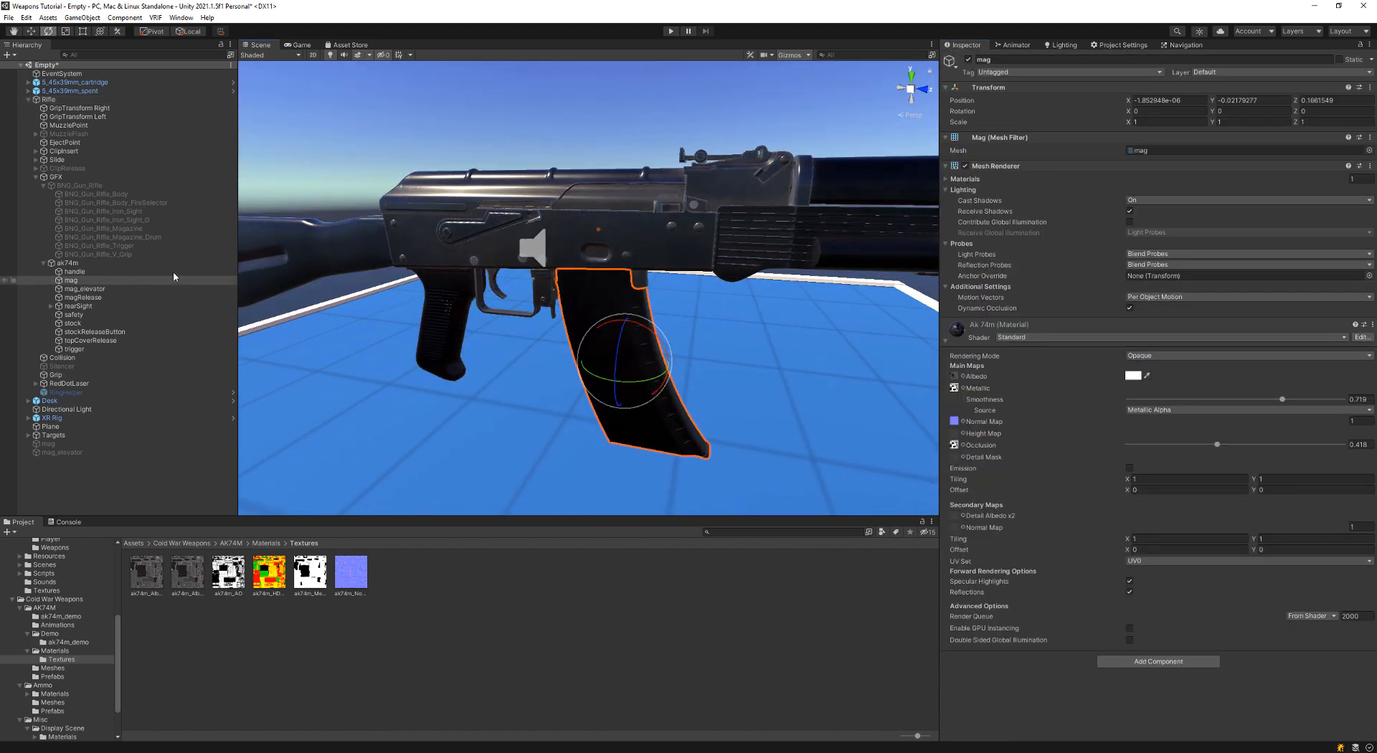
{"action": "left_click", "coordinate": [85, 288], "text": "ctrl"}
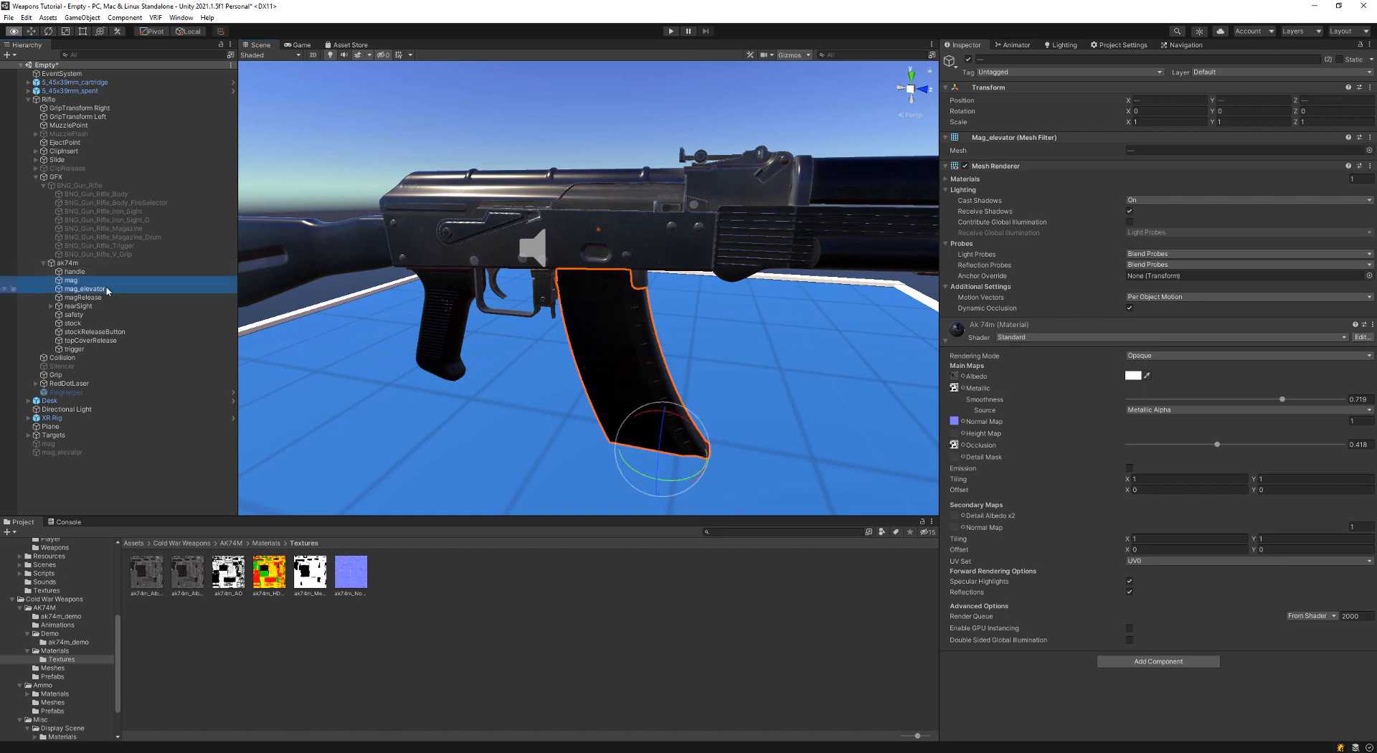
{"action": "key", "text": "alt+shift+a"}
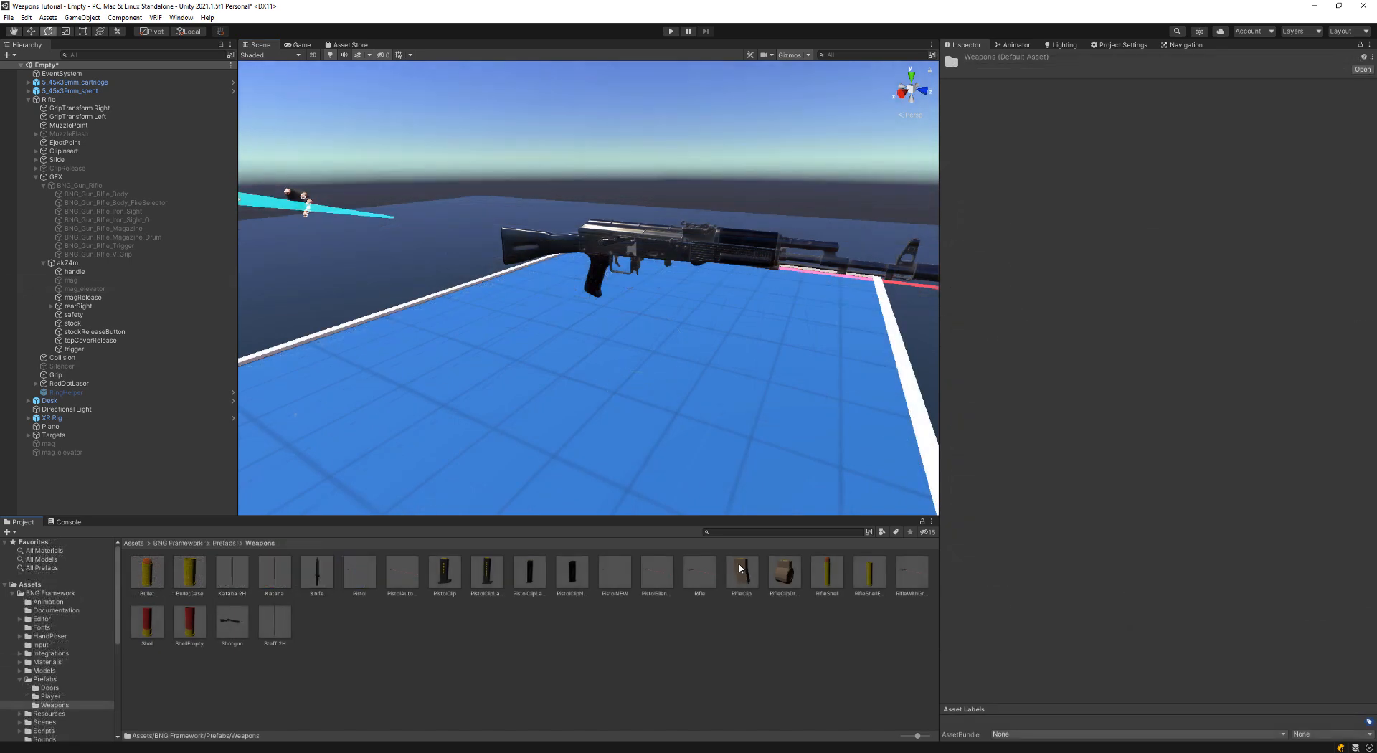
Step: Add the RifleClip prefab to the scene and move its child copies of mag and mag_elevator onto its magazine mesh
{"action": "left_click_drag", "start_coordinate": [635, 437], "coordinate": [480, 414]}
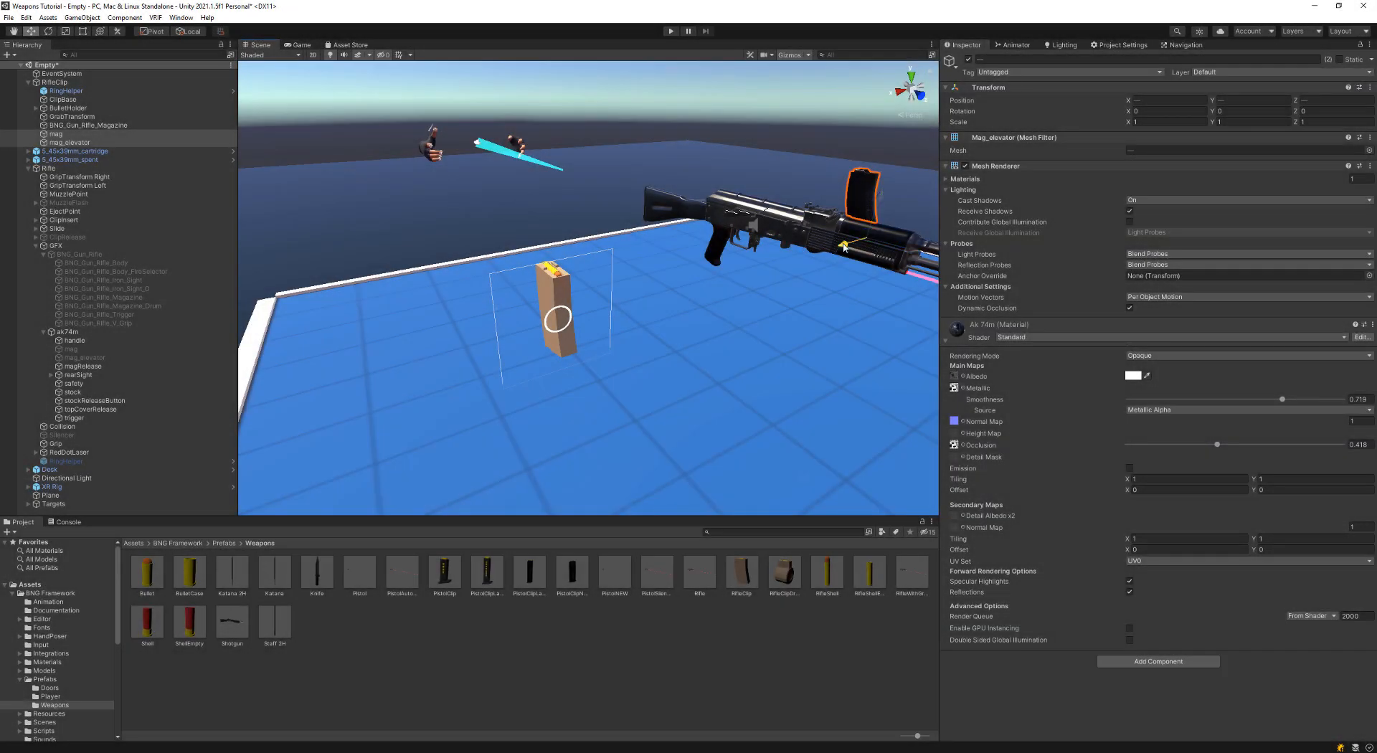
{"action": "left_click_drag", "start_coordinate": [845, 246], "coordinate": [518, 358]}
{"action": "key", "text": "f"}
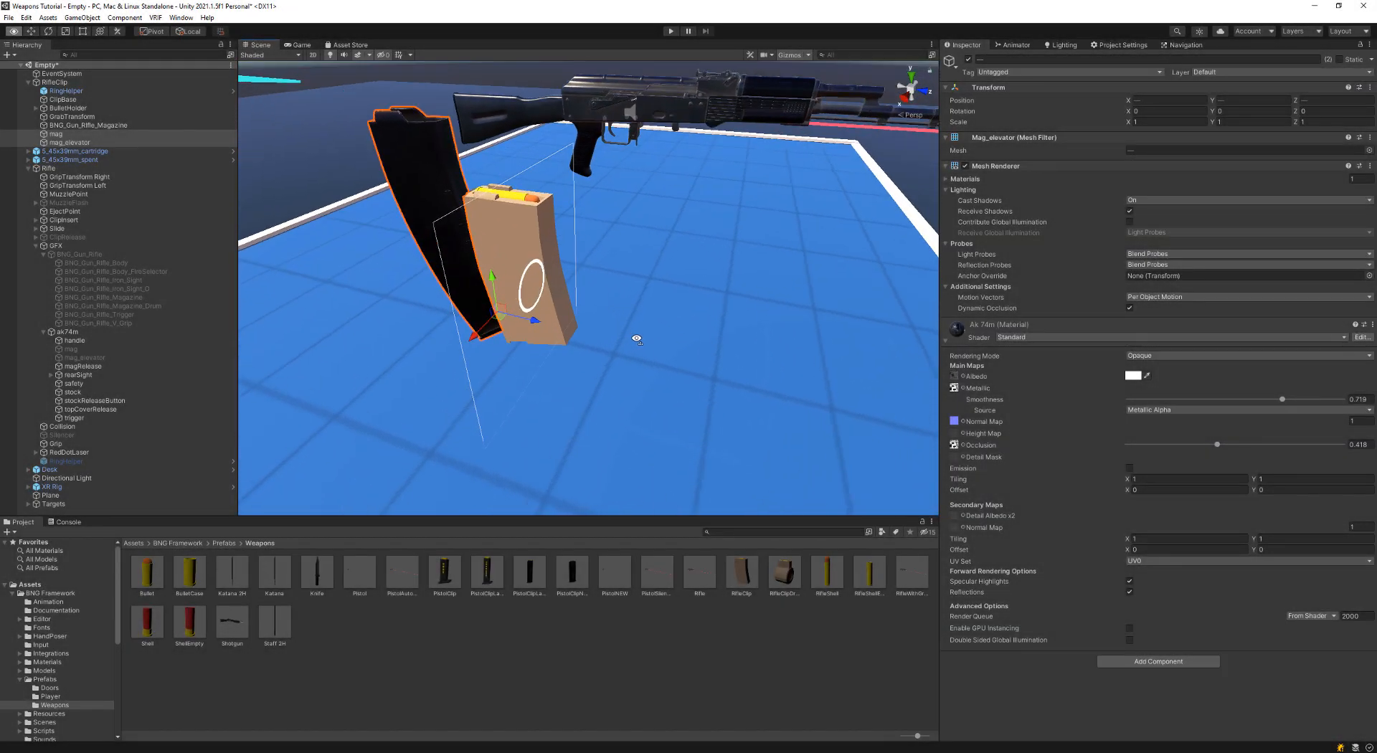
{"action": "left_click_drag", "start_coordinate": [600, 343], "coordinate": [664, 367]}
{"action": "right_click_drag", "start_coordinate": [665, 368], "coordinate": [488, 362]}
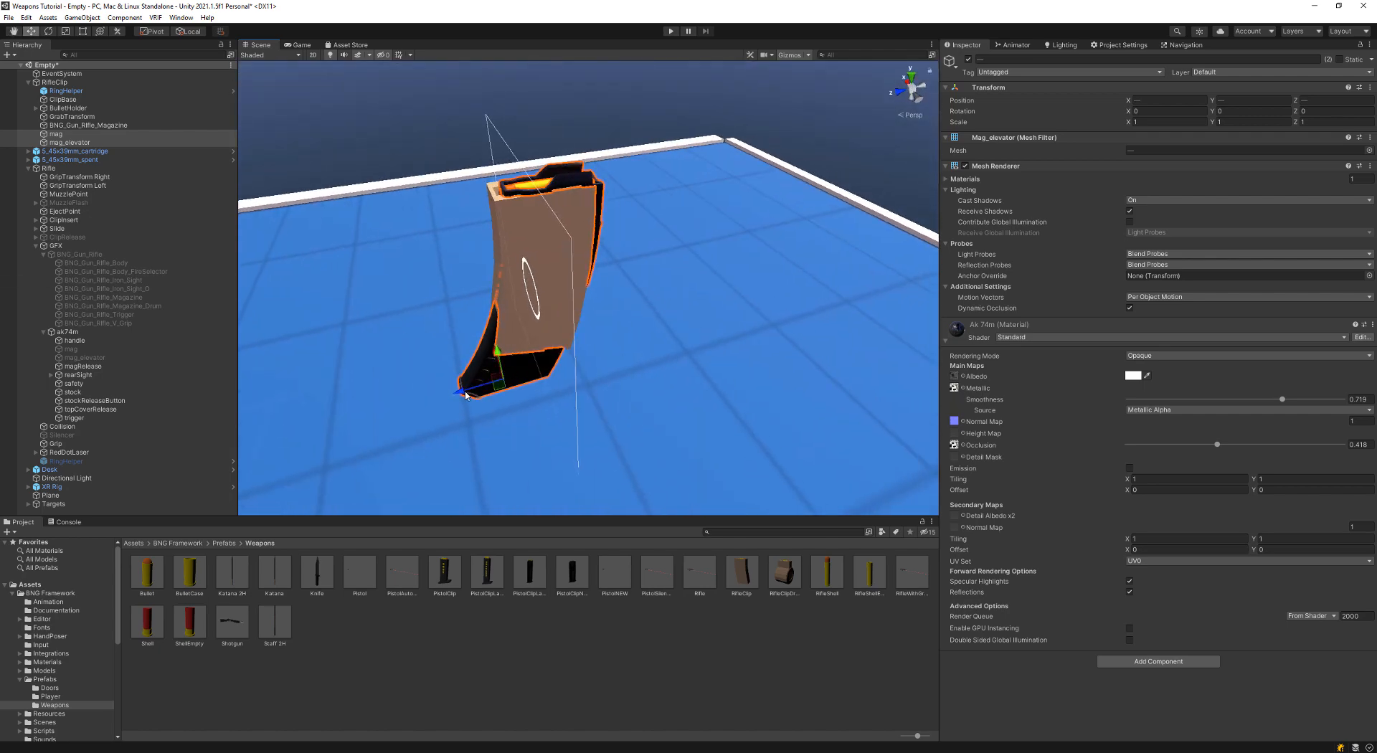
{"action": "left_click_drag", "start_coordinate": [474, 364], "coordinate": [457, 360]}
{"action": "right_click_drag", "start_coordinate": [457, 360], "coordinate": [228, 123]}
Step: Tilt the RifleClip's mag and mag_elevator to about X rotation 3.8, and deactivate the original BNG_Gun_Rifle_Magazine mesh
{"action": "key", "text": "e"}
{"action": "right_click_drag", "start_coordinate": [474, 237], "coordinate": [506, 287]}
{"action": "mouse_move", "coordinate": [493, 453]}
{"action": "left_mouse_down"}
{"action": "mouse_move", "coordinate": [441, 477]}
{"action": "mouse_move", "coordinate": [482, 452]}
{"action": "left_mouse_up"}
{"action": "key", "text": "y"}
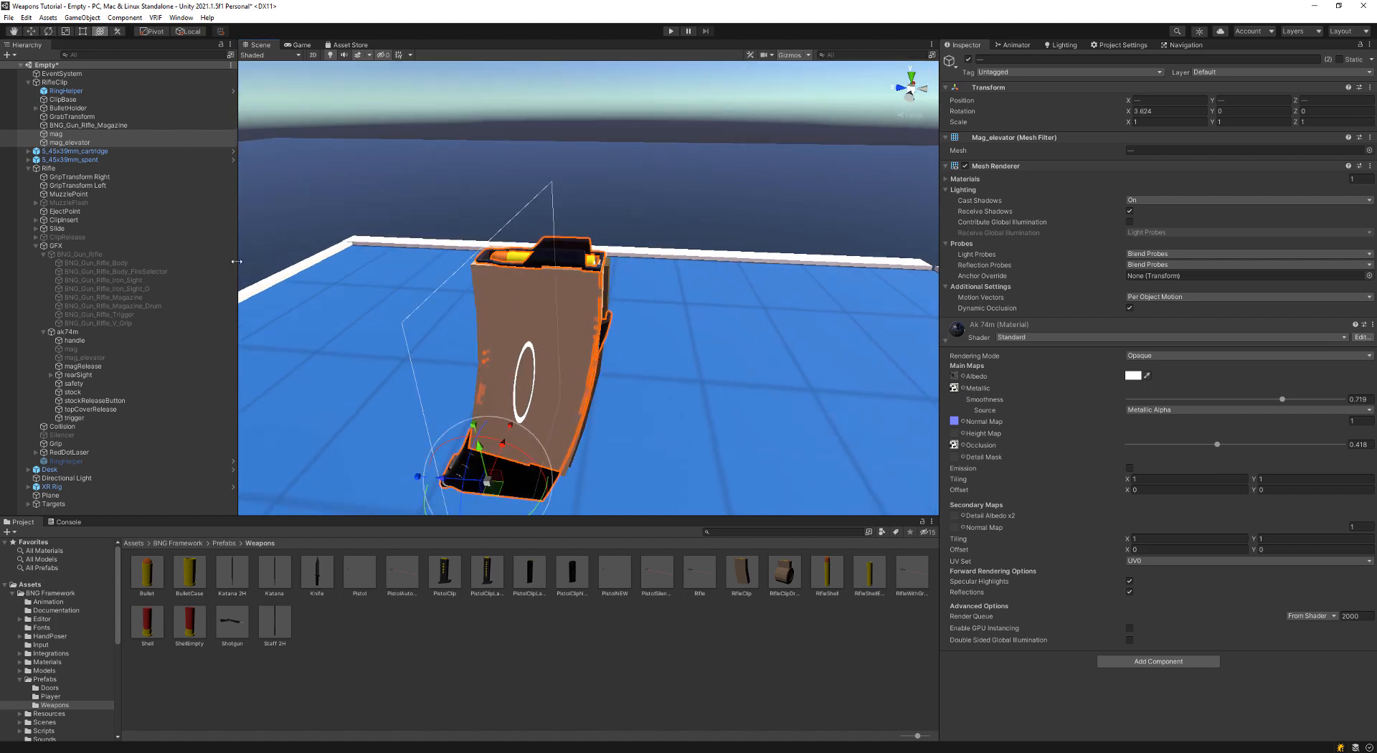
{"action": "left_click", "coordinate": [84, 127]}
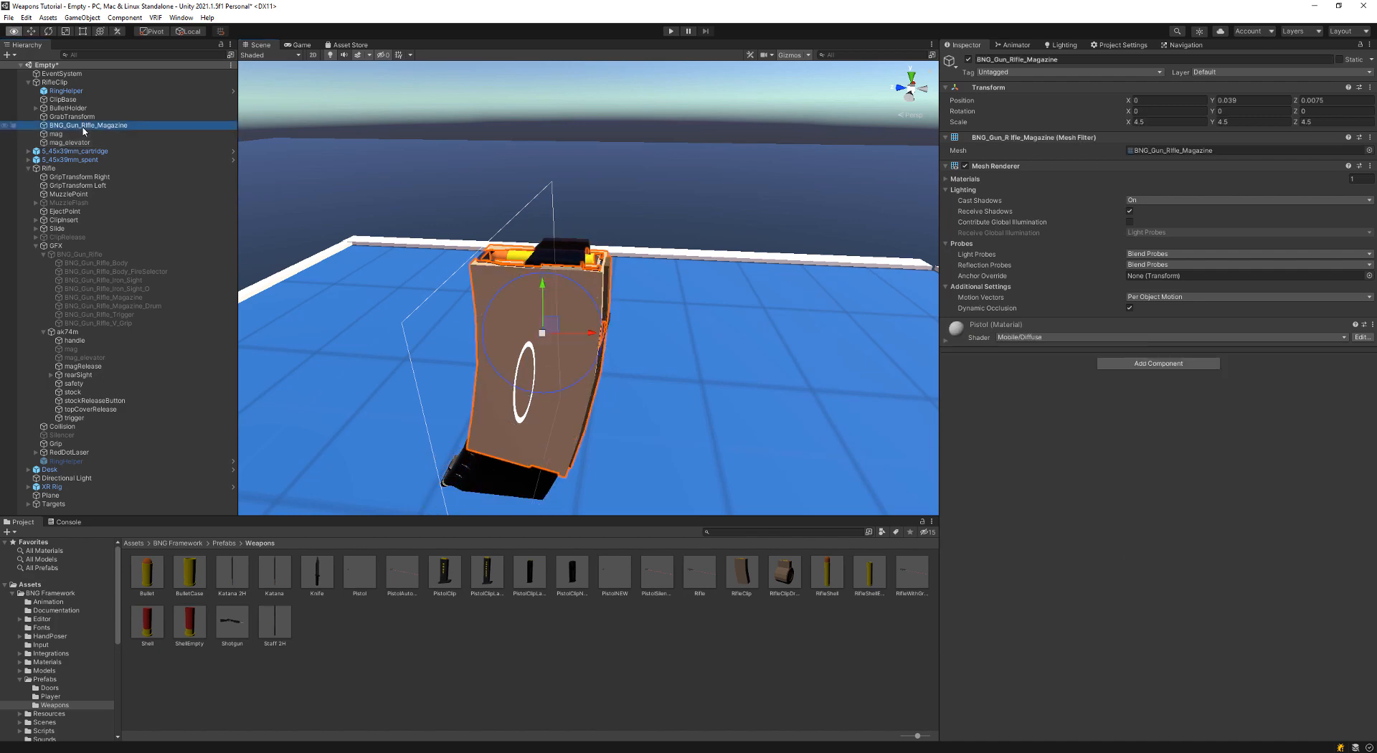
{"action": "key", "text": "alt+shift+a"}
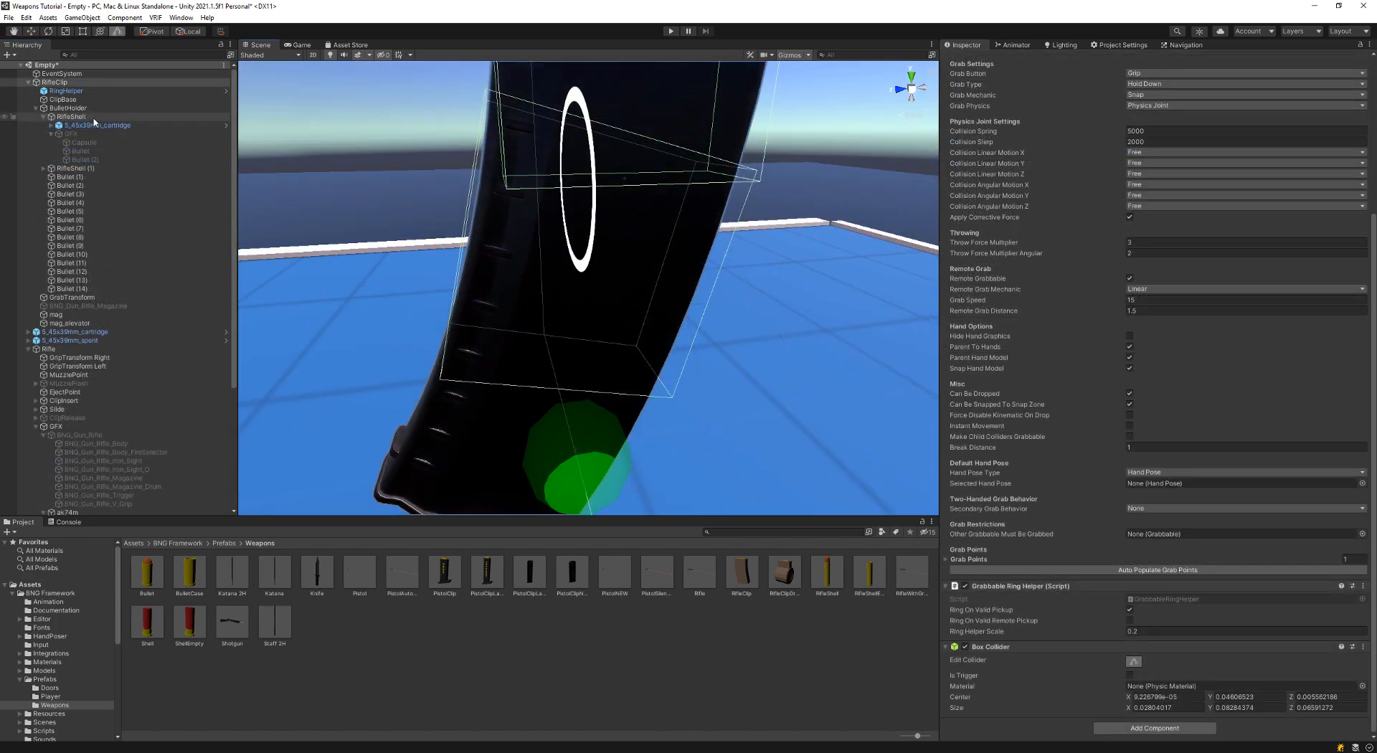
Step: Duplicate the ClipBase collider and fit the copy over the magazine's lower end at about Y -0.1, Z 0.049, X rotation -33.4
{"action": "left_click", "coordinate": [63, 102]}
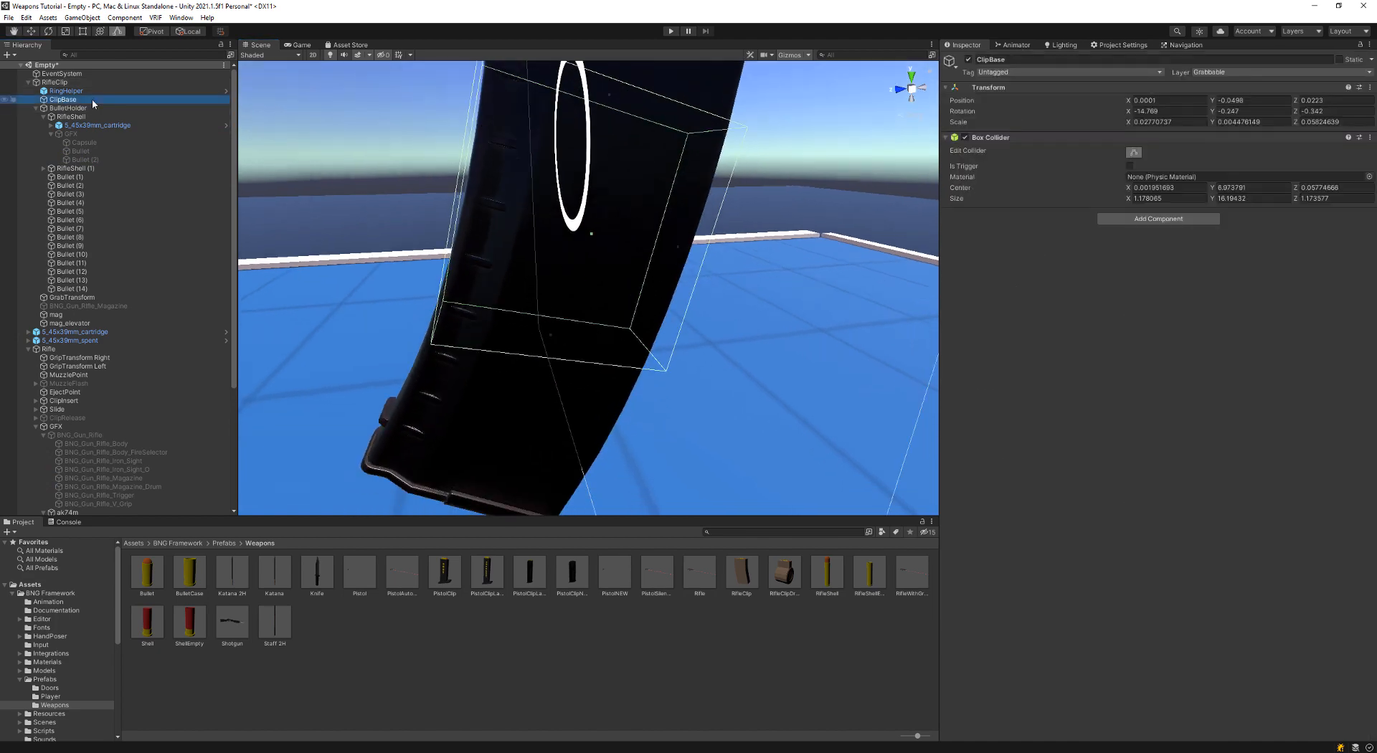
{"action": "key", "text": "ctrl+d"}
{"action": "left_click_drag", "start_coordinate": [573, 284], "coordinate": [566, 331]}
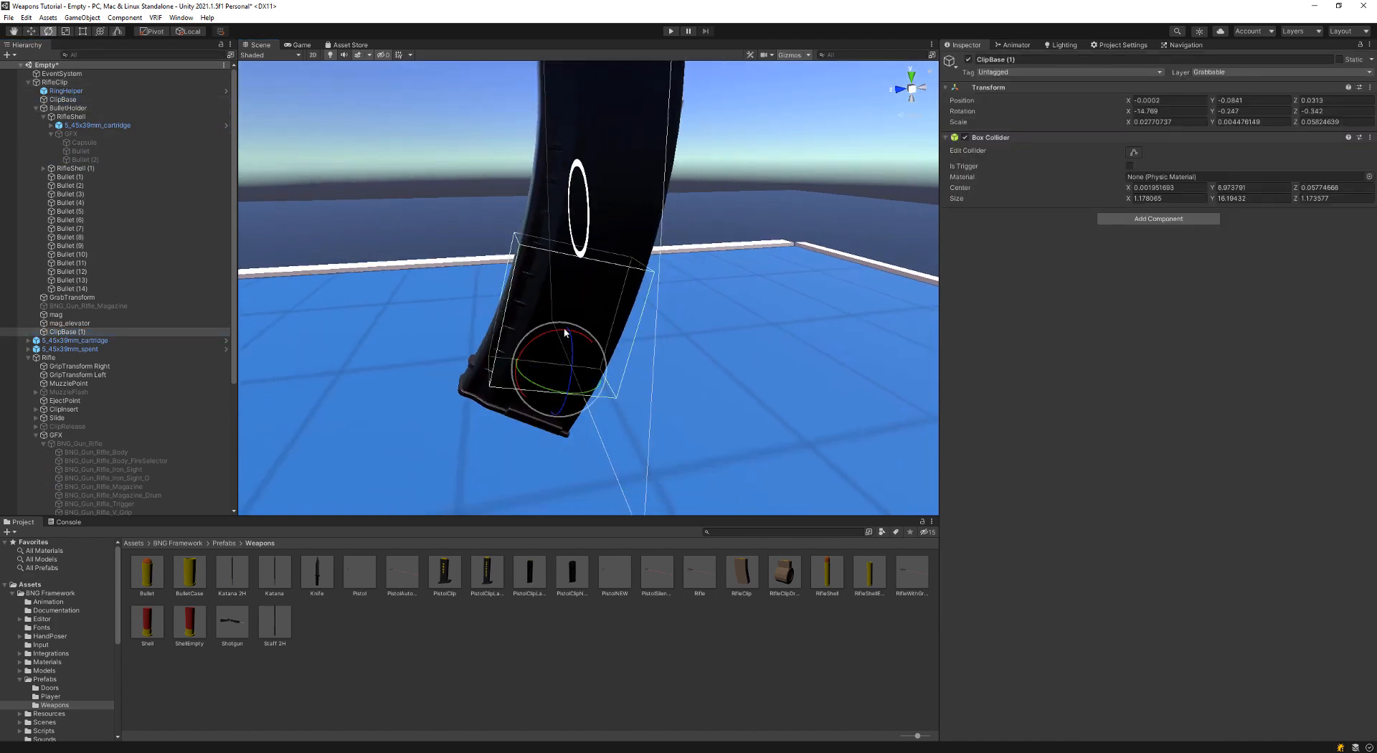
{"action": "scroll", "coordinate": [503, 358], "scroll_direction": "up", "scroll_amount": 5}
{"action": "middle_click_drag", "start_coordinate": [503, 358], "coordinate": [407, 292]}
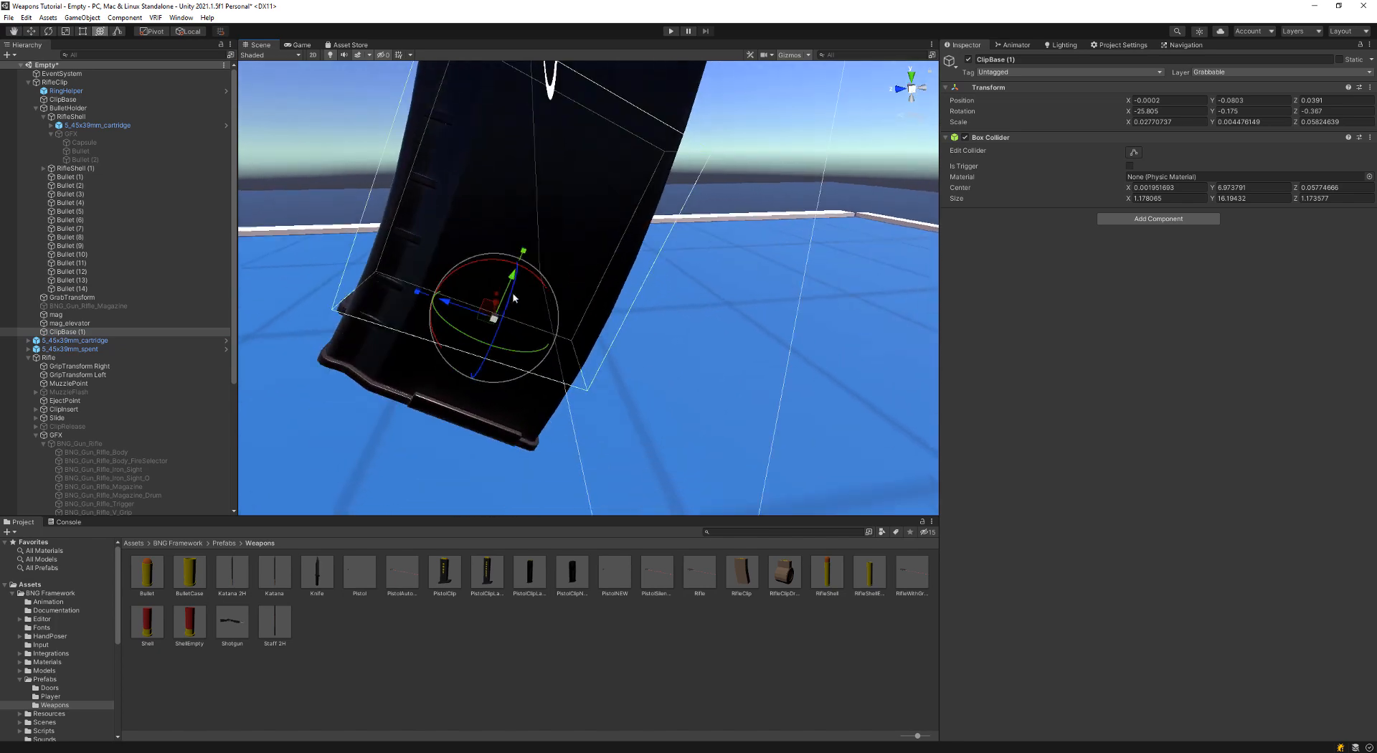
{"action": "left_click_drag", "start_coordinate": [516, 274], "coordinate": [486, 321]}
{"action": "left_click_drag", "start_coordinate": [493, 338], "coordinate": [492, 345]}
{"action": "left_click", "coordinate": [1133, 153]}
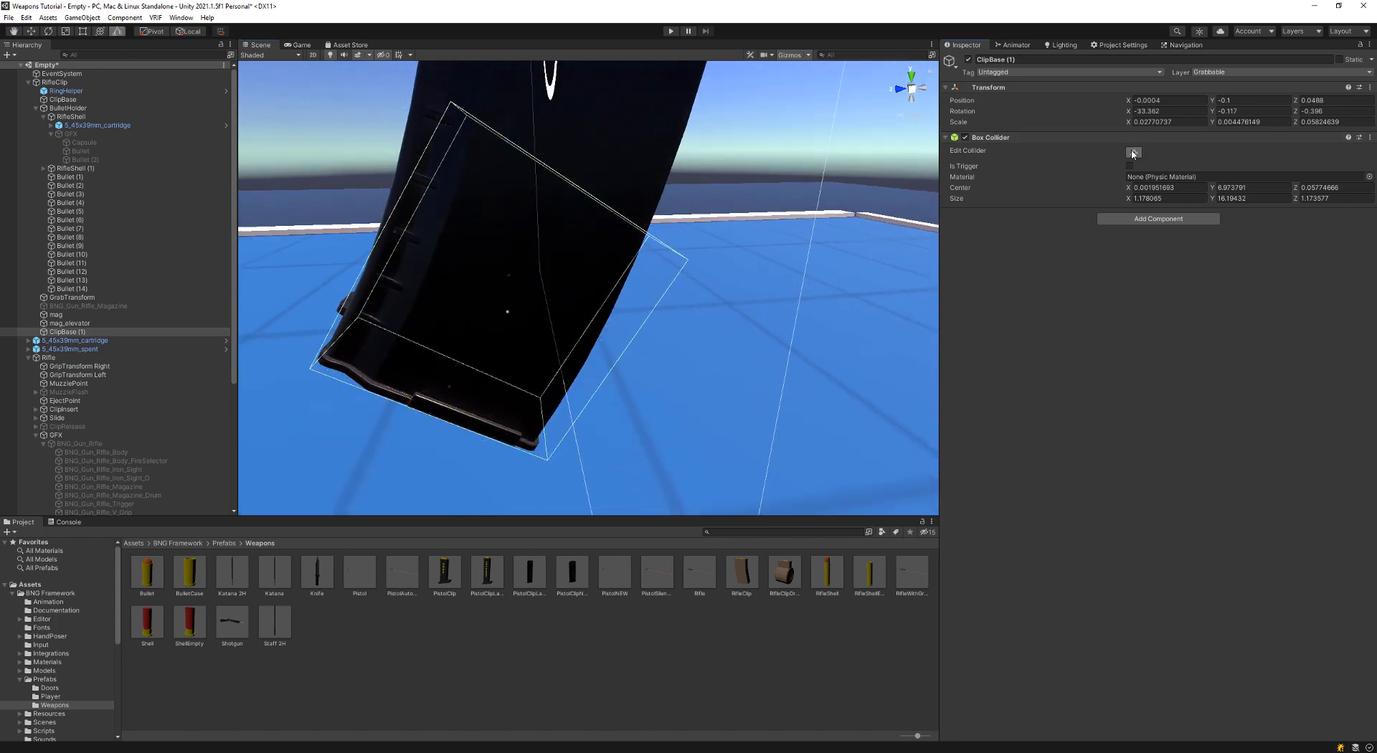
{"action": "scroll", "coordinate": [570, 329], "scroll_direction": "down", "scroll_amount": 5}
{"action": "left_click", "coordinate": [67, 83]}
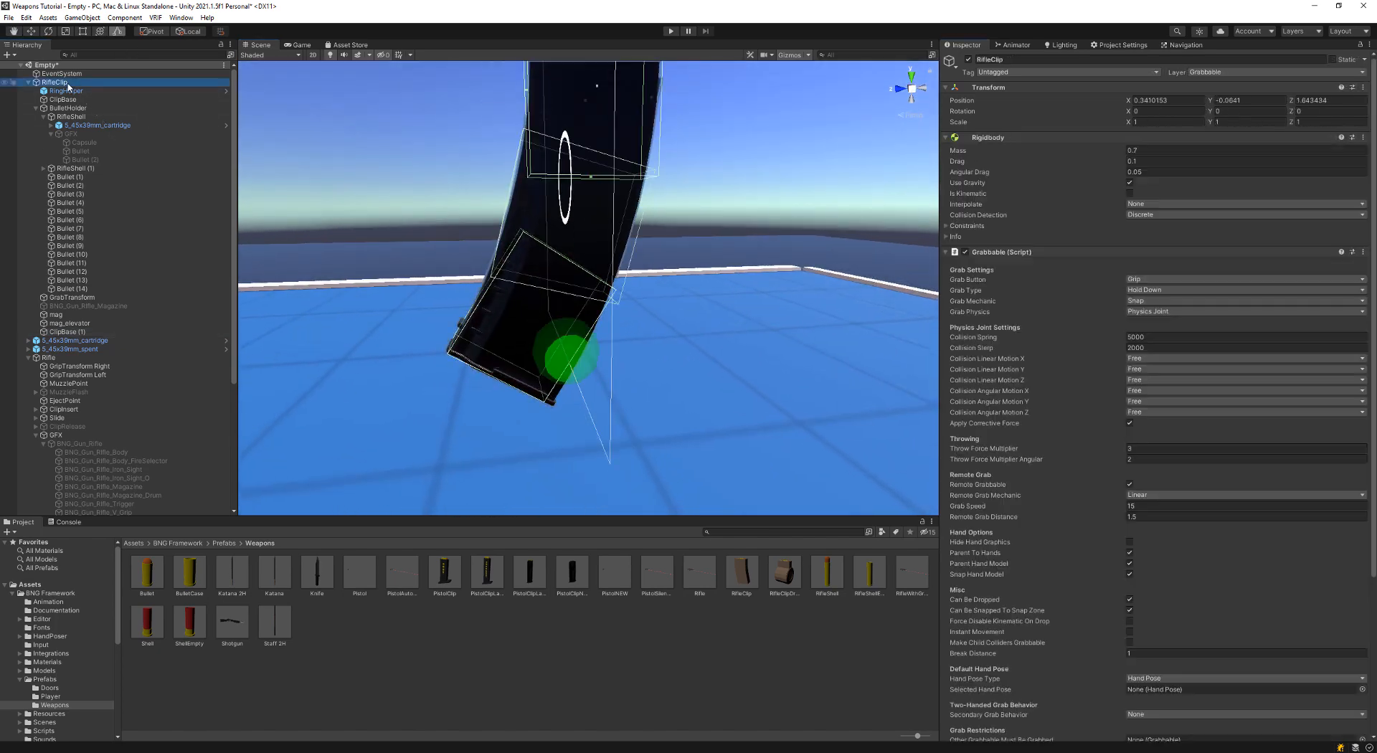
Step: Duplicate Bullet (14) in the RifleClip's BulletHolder nine times, up to Bullet (23)
{"action": "left_click_drag", "start_coordinate": [475, 207], "coordinate": [543, 215], "text": "alt"}
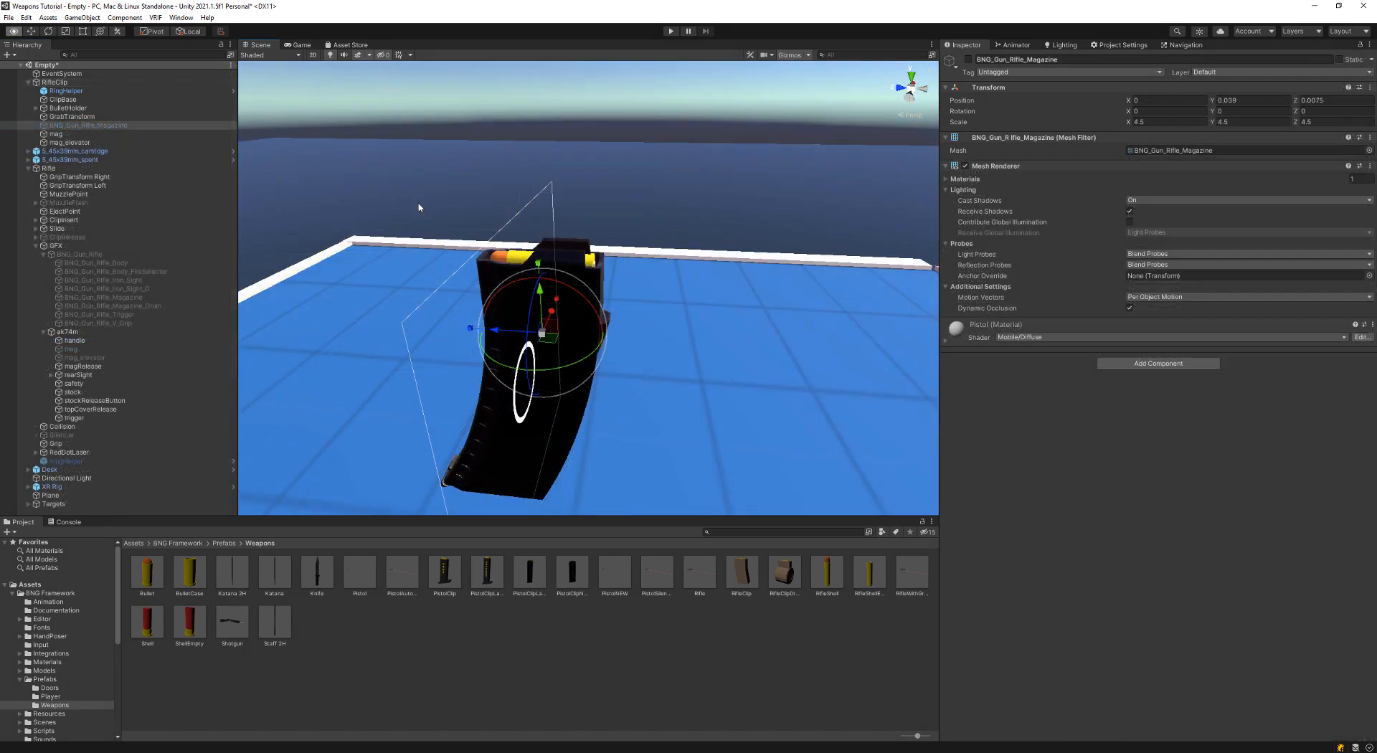
{"action": "right_click_drag", "start_coordinate": [422, 209], "coordinate": [933, 161]}
{"action": "key", "text": "w"}
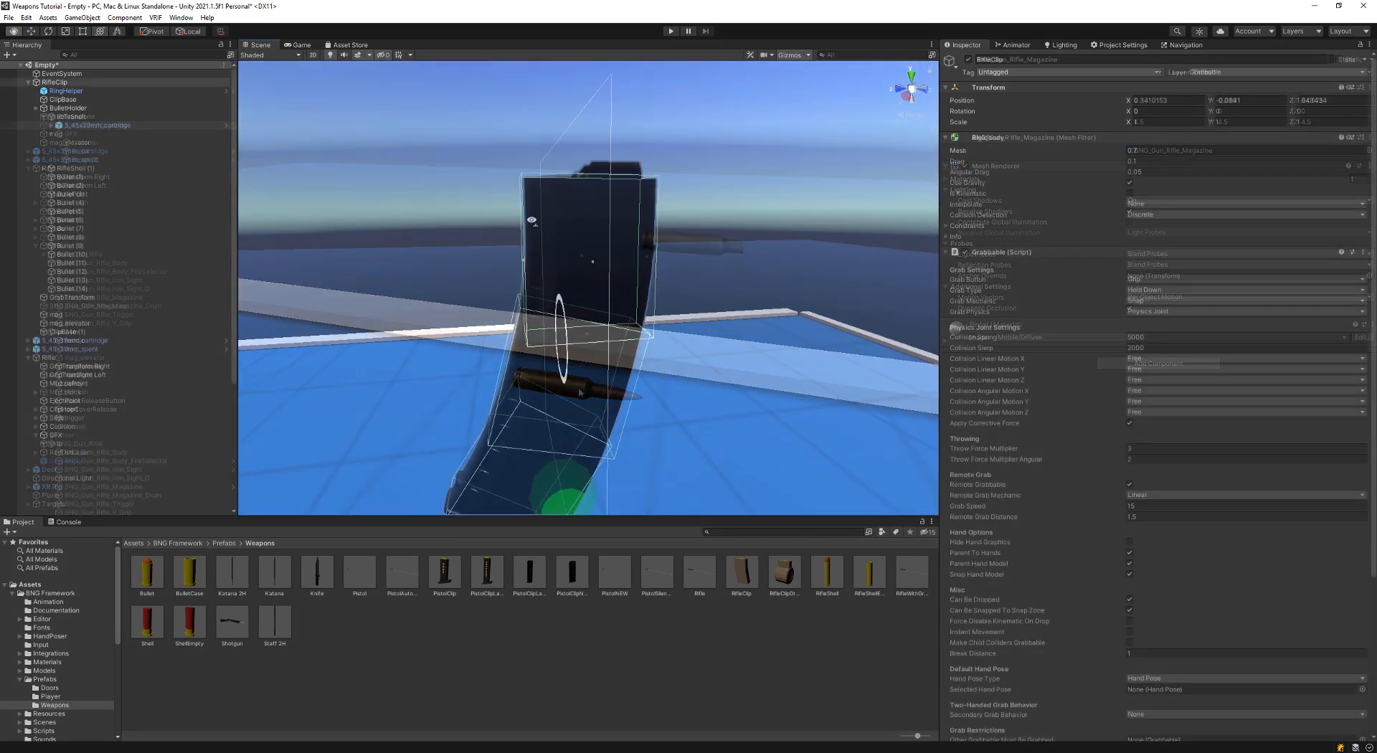
{"action": "left_click_drag", "start_coordinate": [488, 255], "coordinate": [549, 286], "text": "alt"}
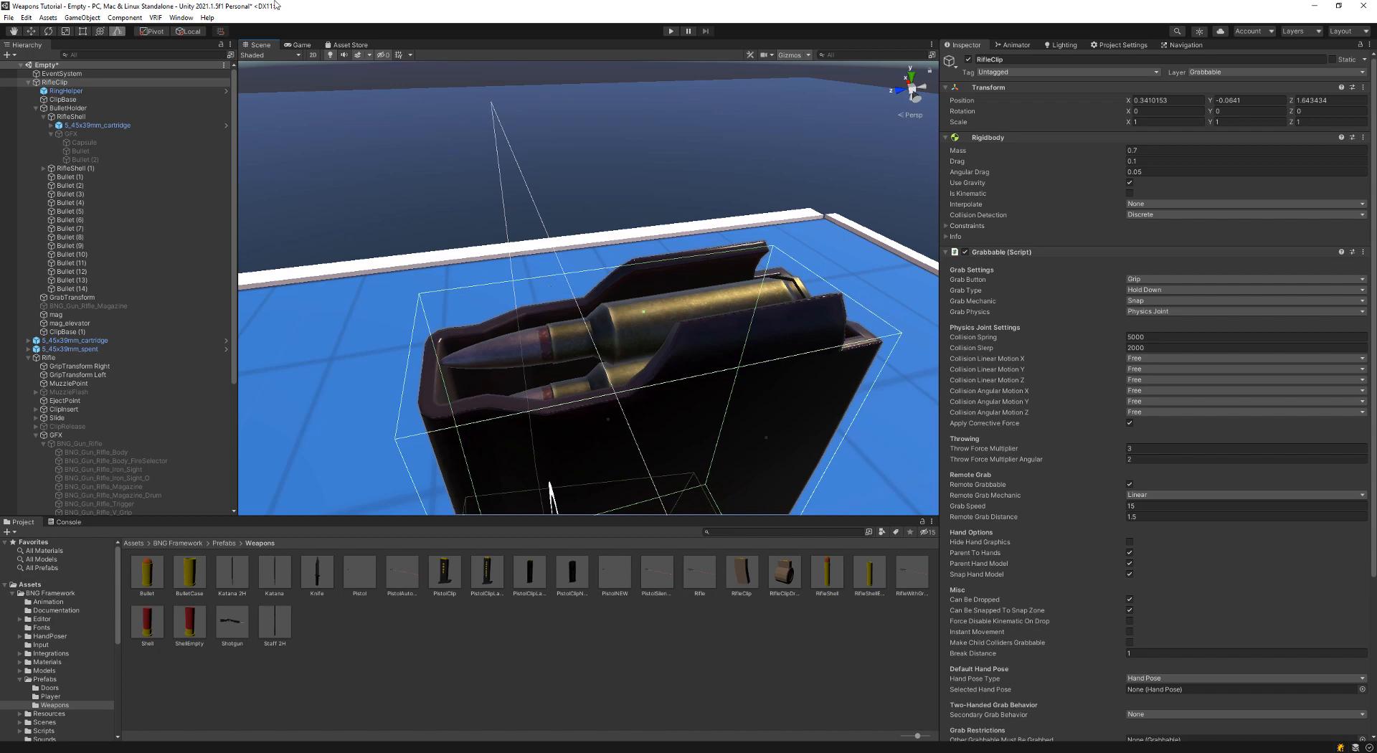
{"action": "left_click", "coordinate": [112, 115]}
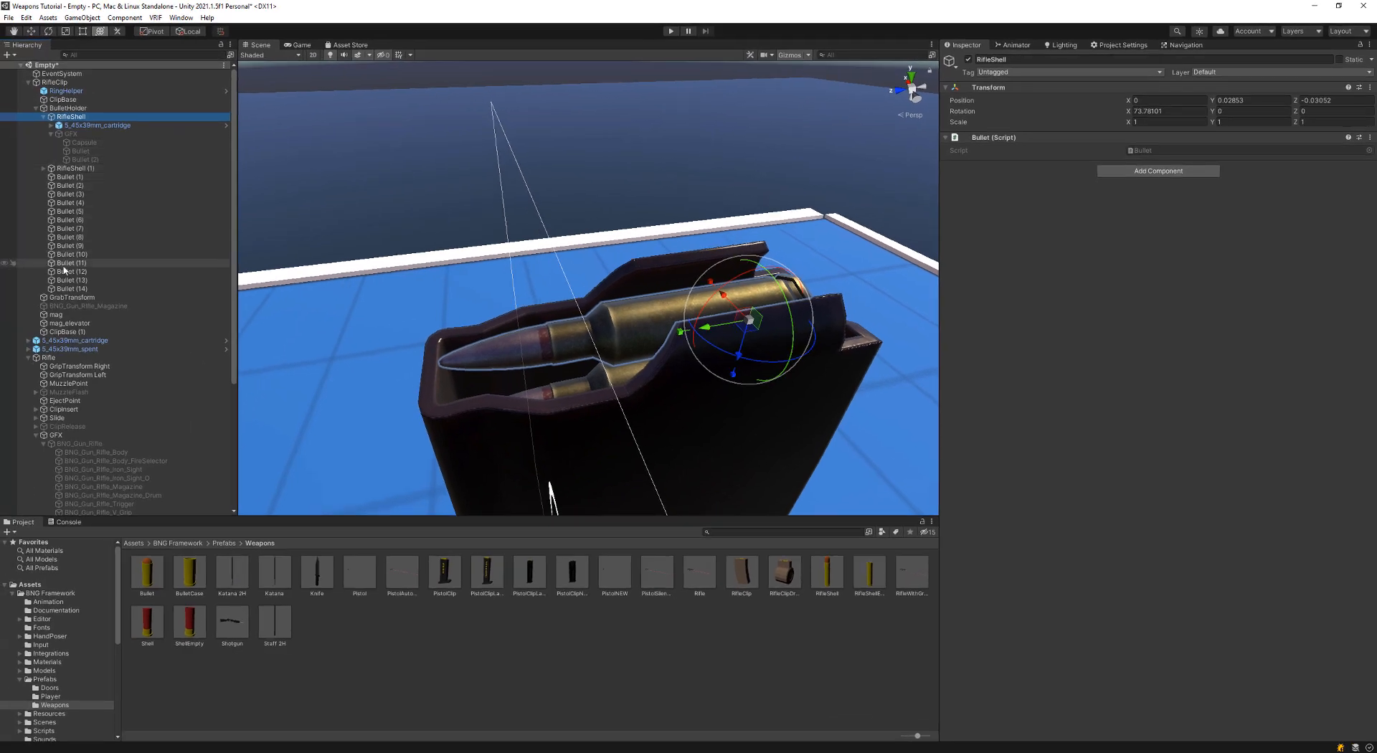
{"action": "left_click", "coordinate": [83, 288]}
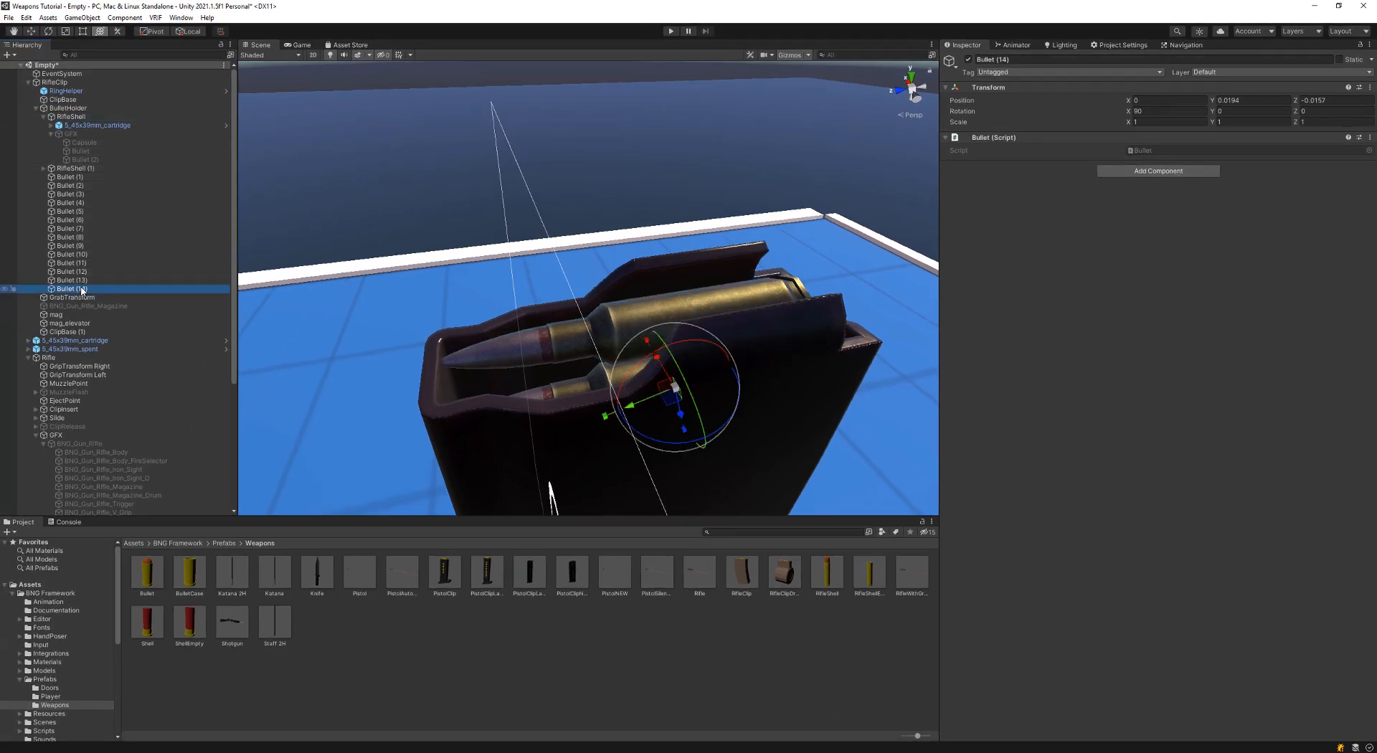
{"action": "key", "text": "ctrl+d"}
{"action": "key", "text": "ctrl+d"}
{"action": "key", "text": "ctrl+d"}
{"action": "key", "text": "ctrl+d"}
{"action": "key", "text": "ctrl+d"}
{"action": "key", "text": "ctrl+d"}
{"action": "key", "text": "ctrl+d"}
{"action": "key", "text": "ctrl+d"}
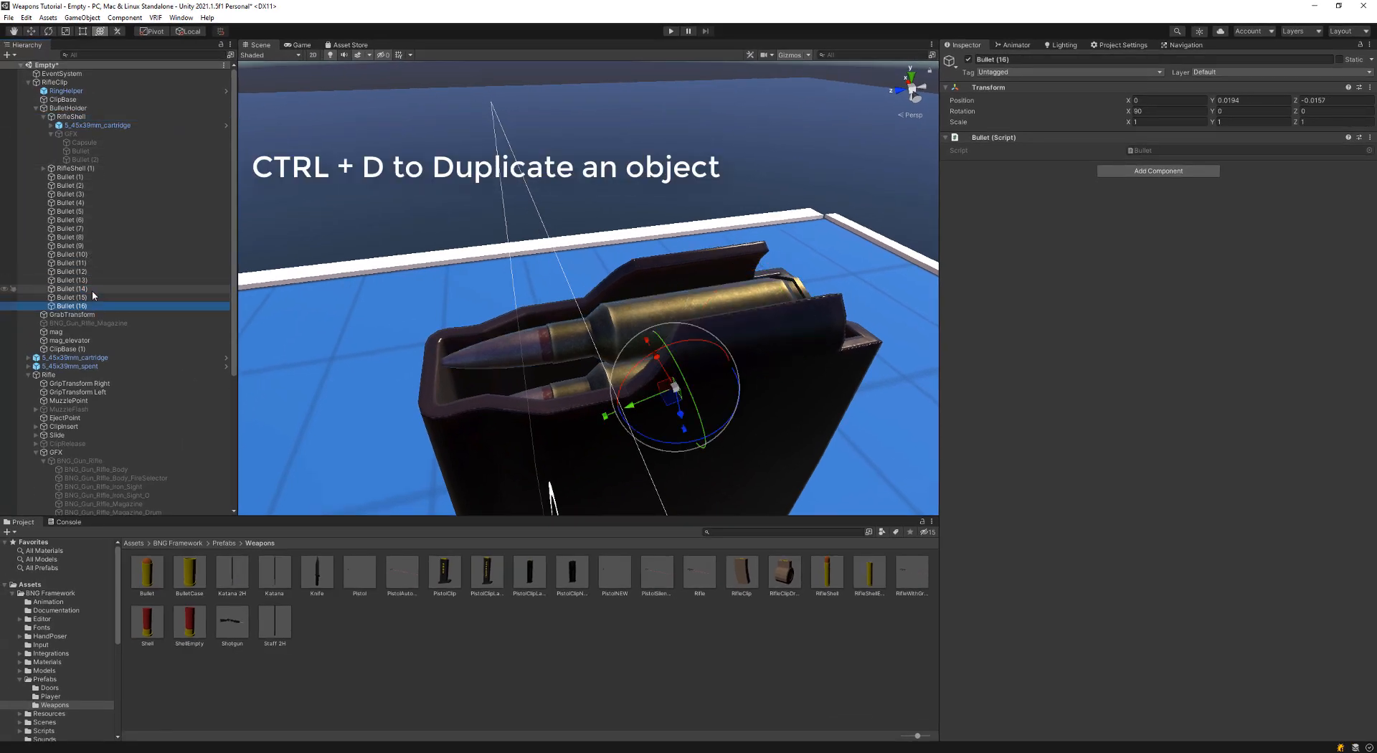
{"action": "key", "text": "ctrl+d"}
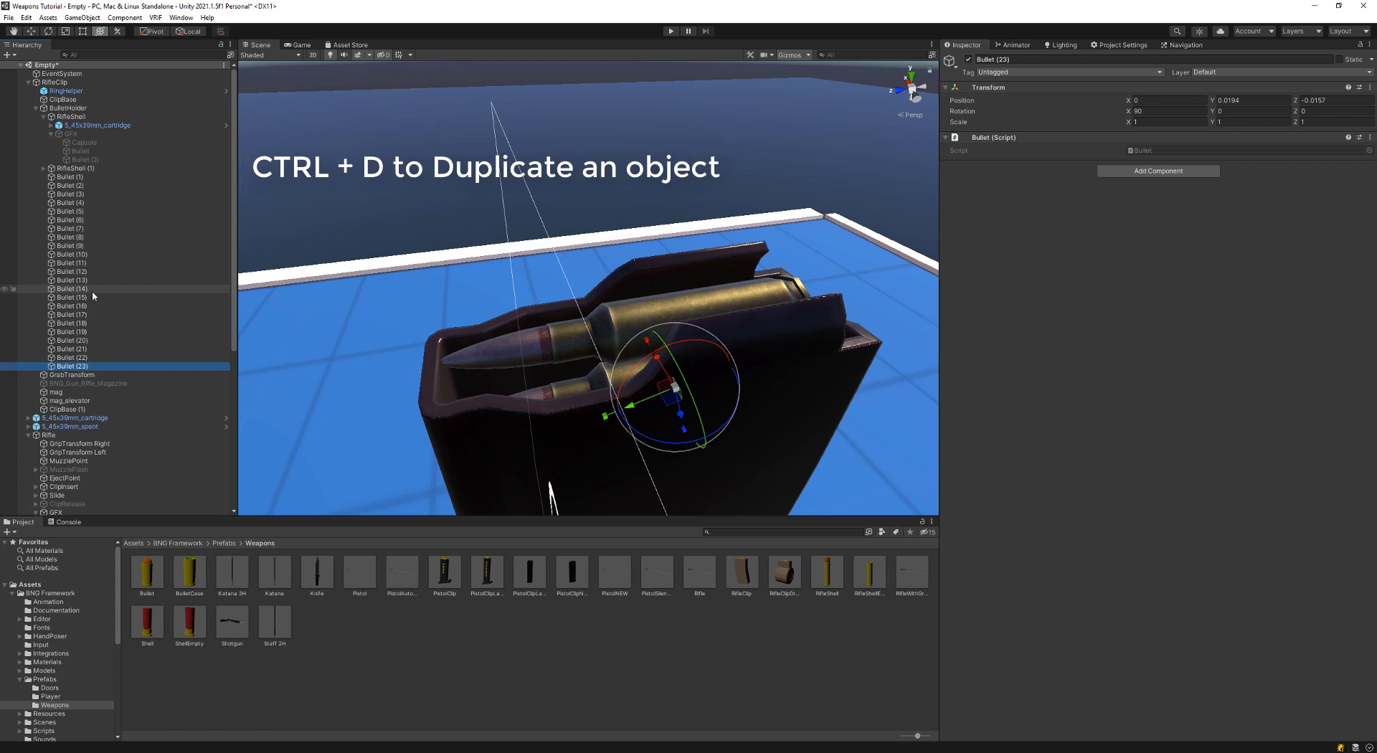
Step: Toggle RifleShell (1) and the cartridge inside RifleShell off and on to check the rounds at the magazine's mouth
{"action": "left_click", "coordinate": [84, 126]}
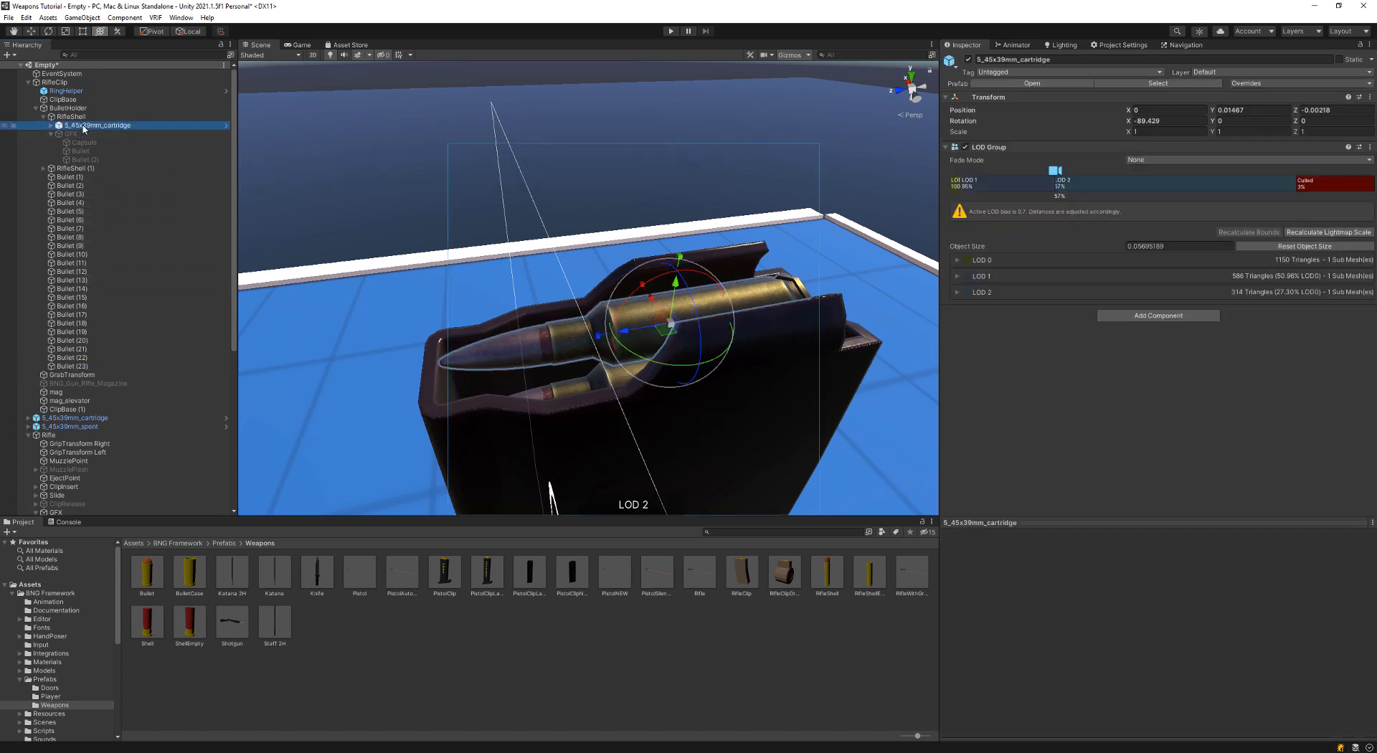
{"action": "left_click", "coordinate": [78, 169]}
{"action": "key", "text": "alt+shift+a"}
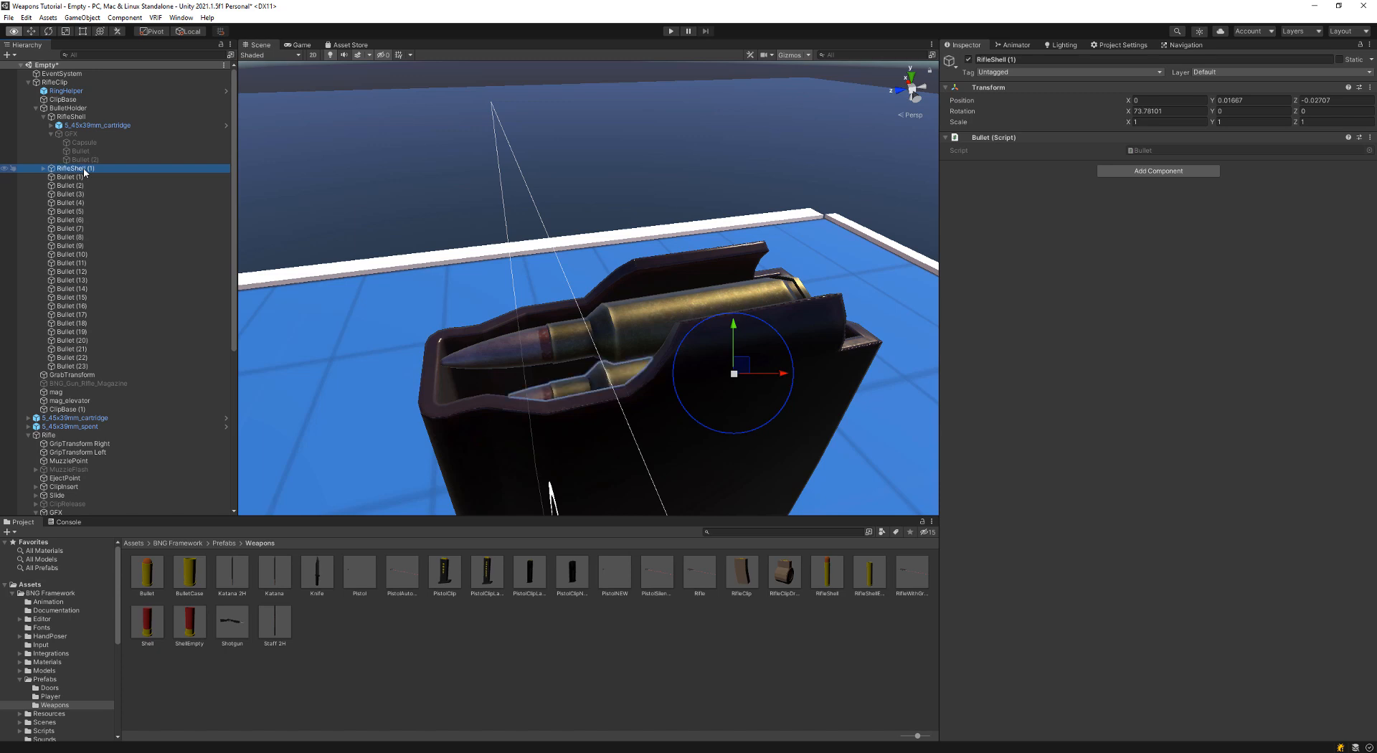
{"action": "key", "text": "alt+shift+a"}
{"action": "left_click", "coordinate": [81, 127]}
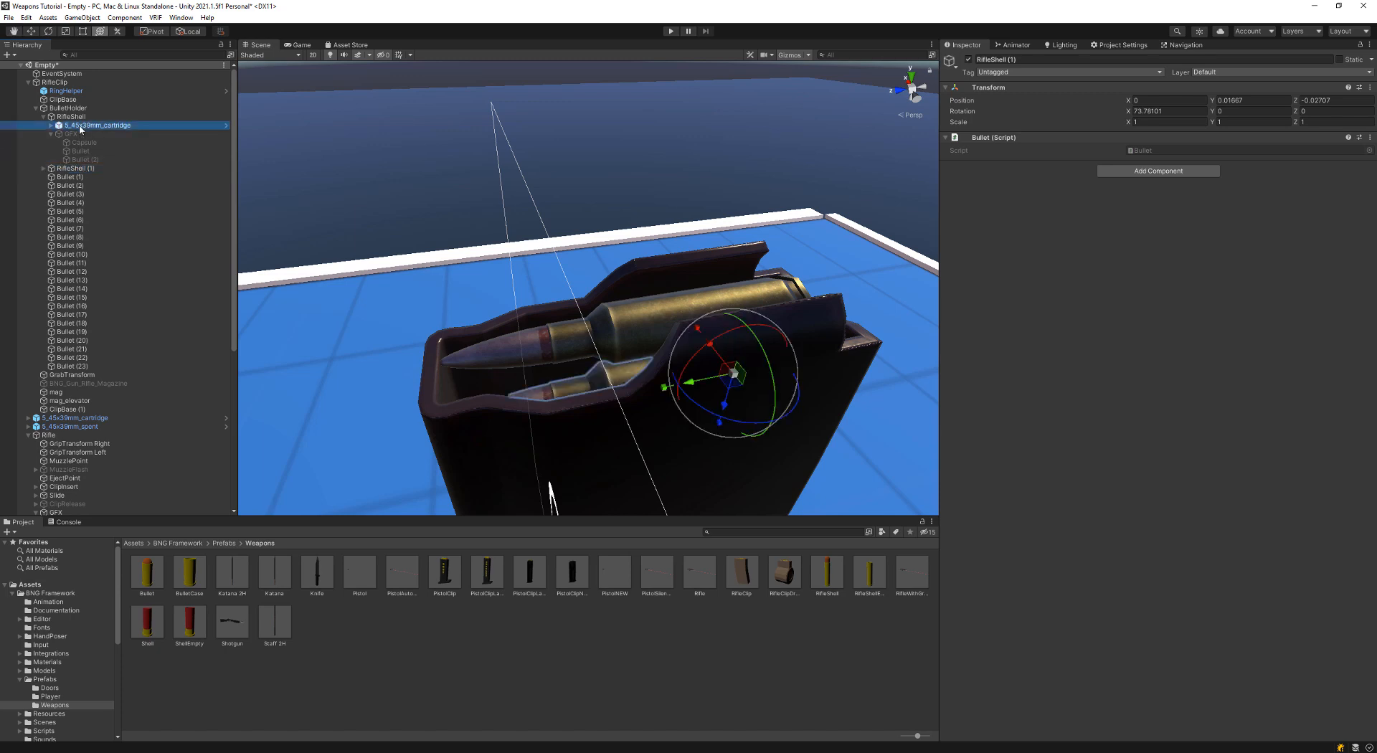
{"action": "key", "text": "alt+shift+a"}
{"action": "key", "text": "alt+shift+a"}
{"action": "key", "text": "alt+shift+a"}
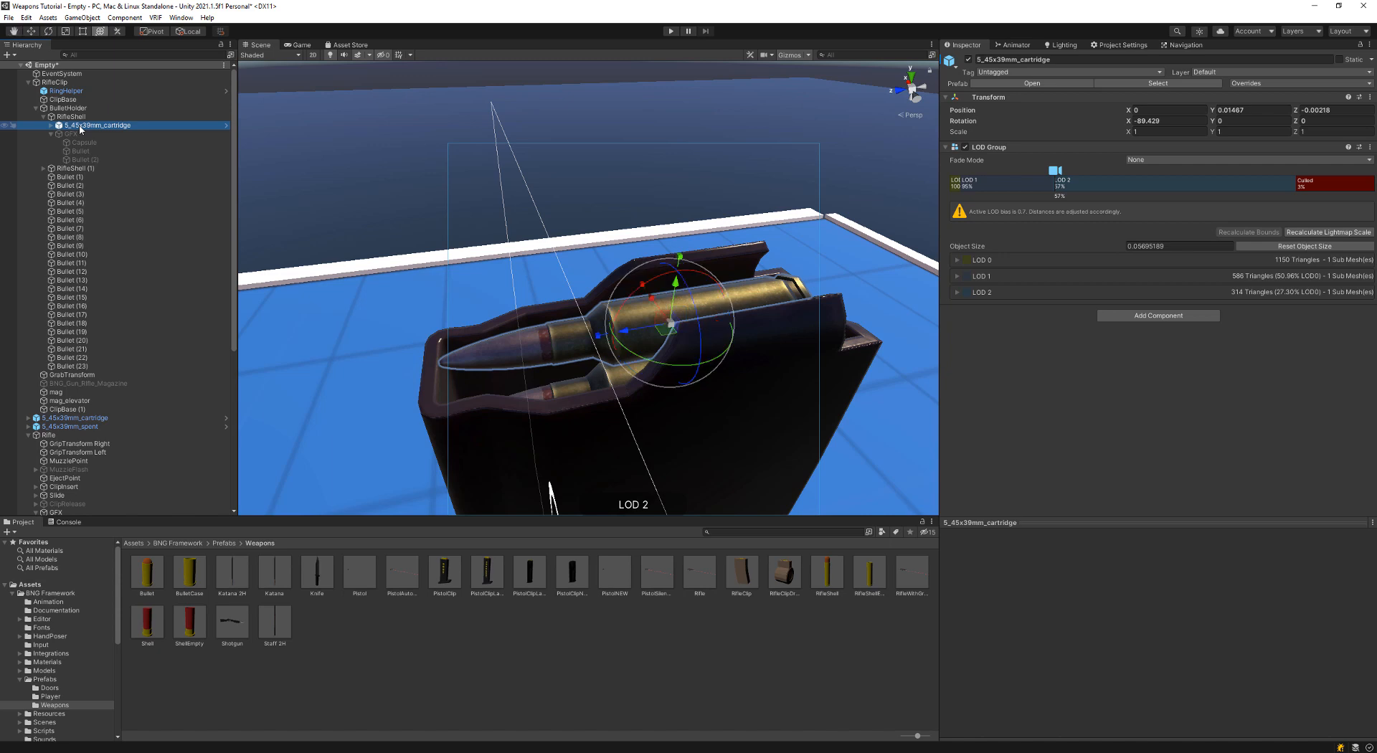
{"action": "key", "text": "alt+shift"}
{"action": "key", "text": "y"}
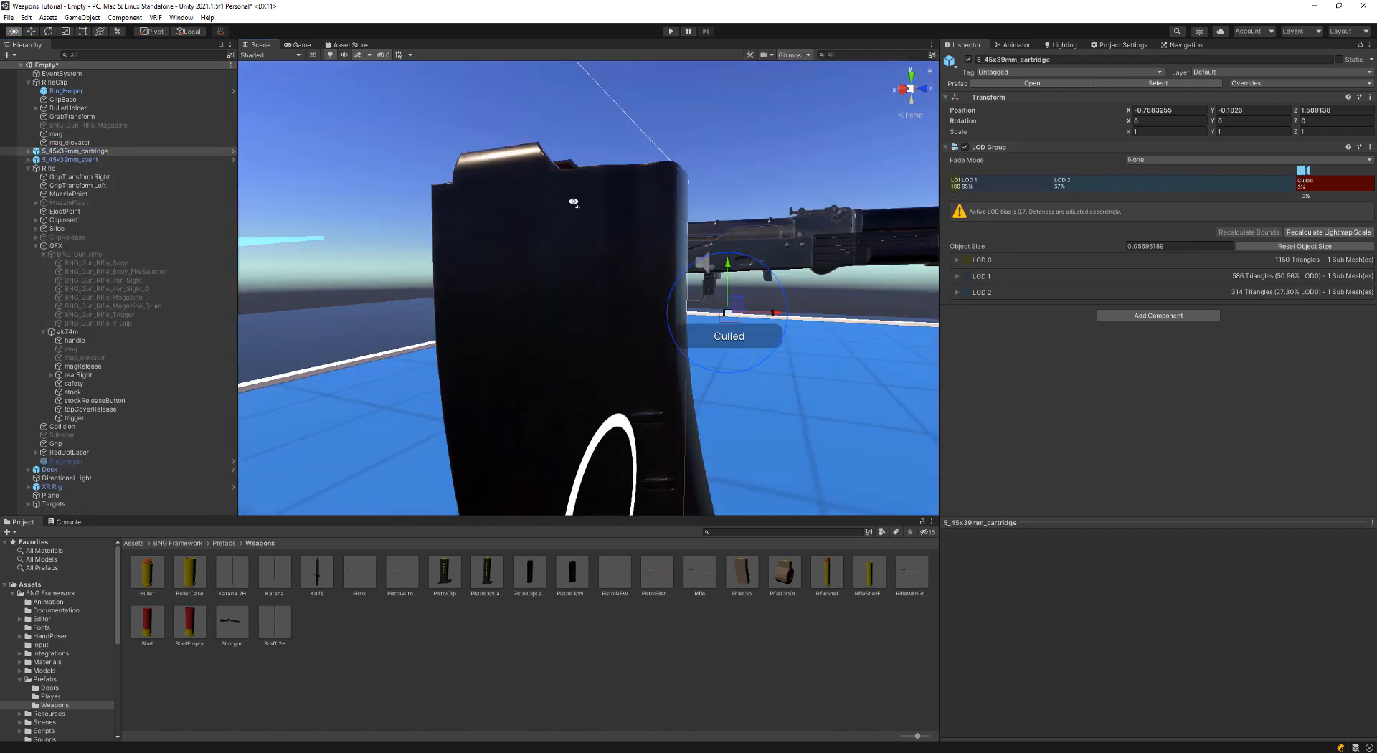
Step: Deactivate the Capsule, Bullet and Bullet (2) meshes inside the GFX of the magazine's first RifleShell
{"action": "left_click", "coordinate": [69, 117]}
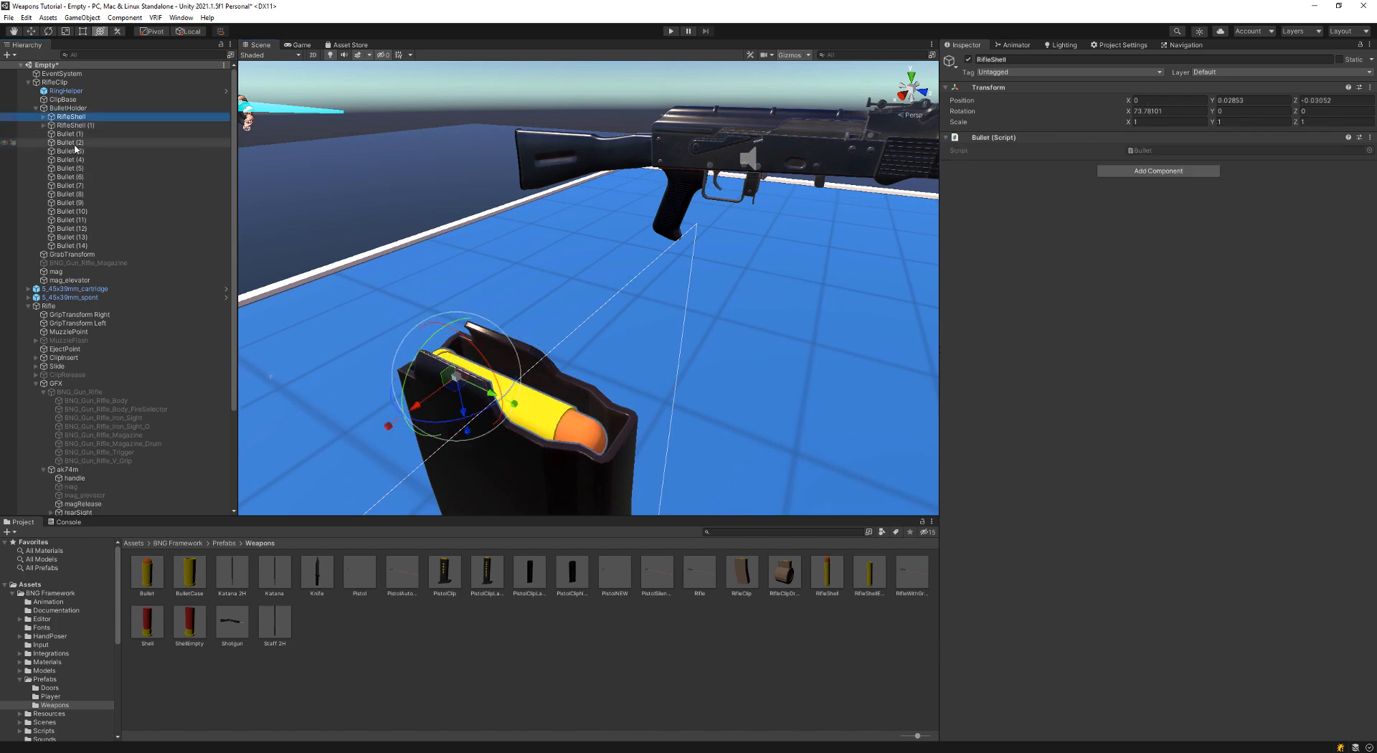
{"action": "left_click", "coordinate": [43, 117]}
{"action": "left_click", "coordinate": [75, 133]}
{"action": "left_click", "coordinate": [88, 150], "text": "shift"}
{"action": "key", "text": "alt+shift+a"}
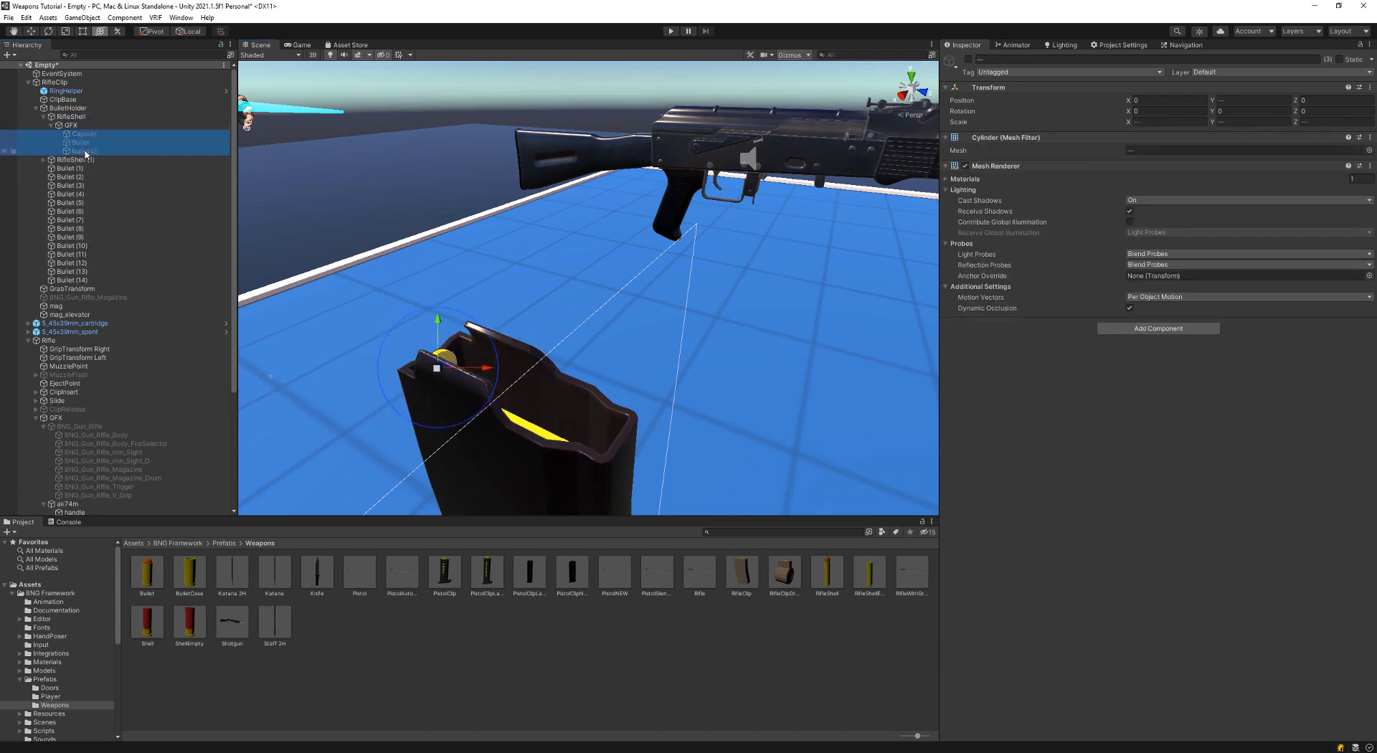
Step: Paste the 5_45x39mm_cartridge into RifleShell beside GFX and set its position to 0, 0, 0
{"action": "left_click", "coordinate": [77, 126]}
{"action": "key", "text": "ctrl+v"}
{"action": "left_click", "coordinate": [1152, 110]}
{"action": "type", "text": "0"}
{"action": "key", "text": "Tab"}
{"action": "type", "text": "0"}
{"action": "key", "text": "Tab"}
{"action": "type", "text": "0"}
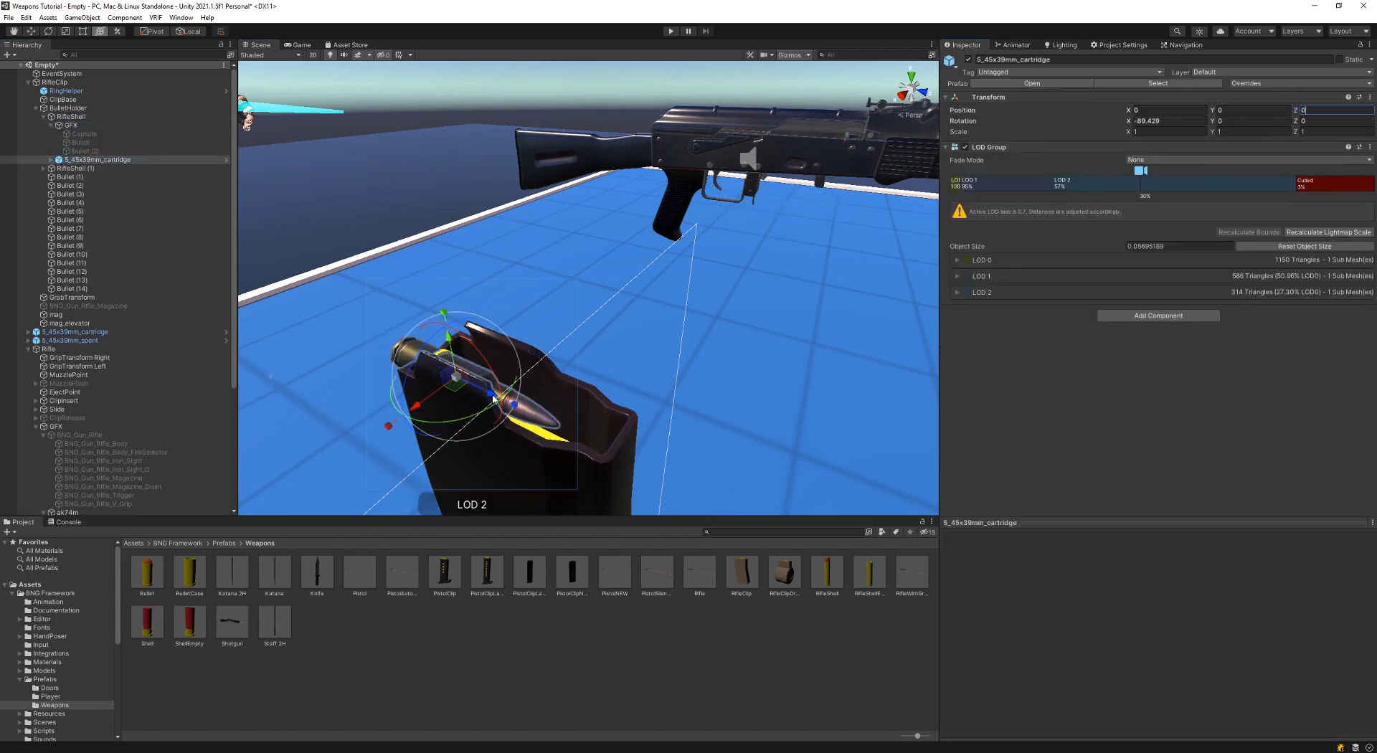
Step: Deactivate the GFX objects of RifleShell and RifleShell (1)
{"action": "type", "text": "f"}
{"action": "left_click", "coordinate": [44, 168]}
{"action": "left_click", "coordinate": [70, 176]}
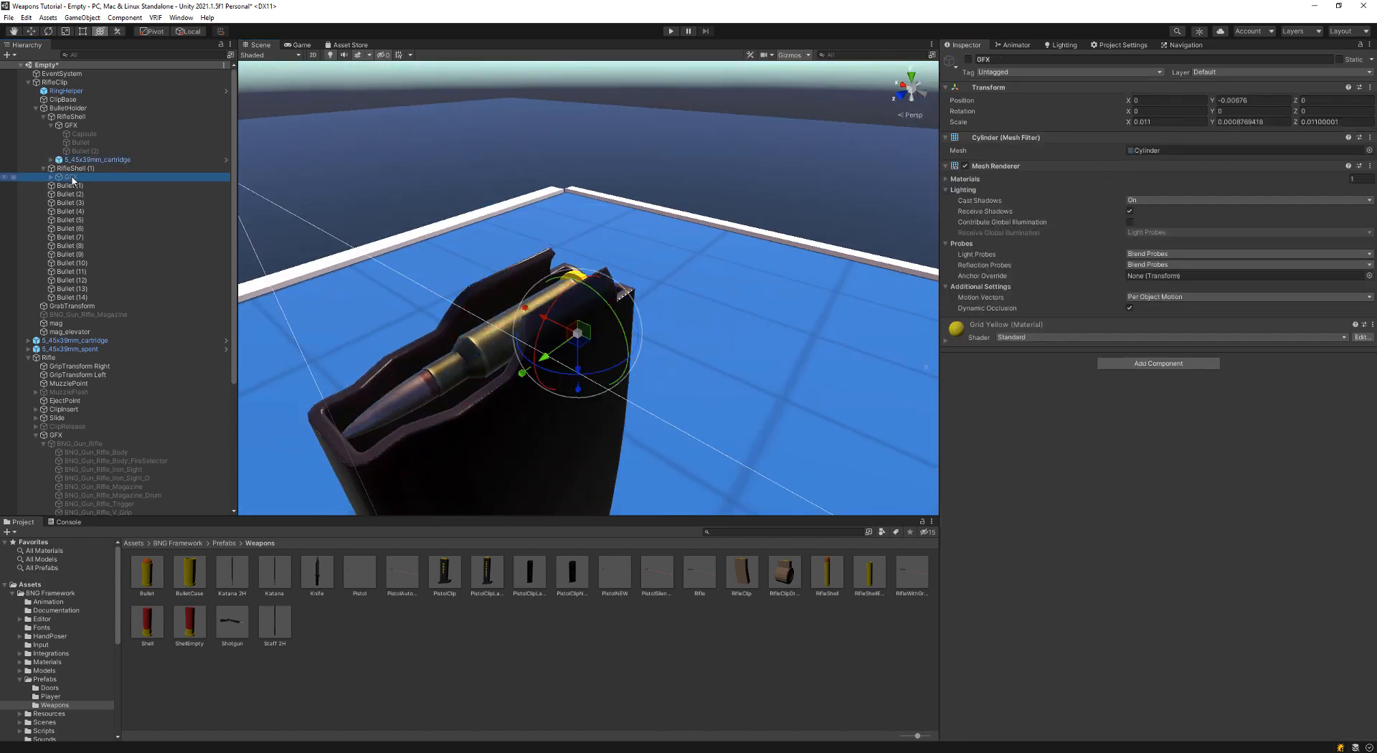
Step: Order RifleShell's cartridge above GFX and fit it into the magazine's mouth at about Y 0.0147, Z -0.0022
{"action": "left_click", "coordinate": [136, 160]}
{"action": "key", "text": "f"}
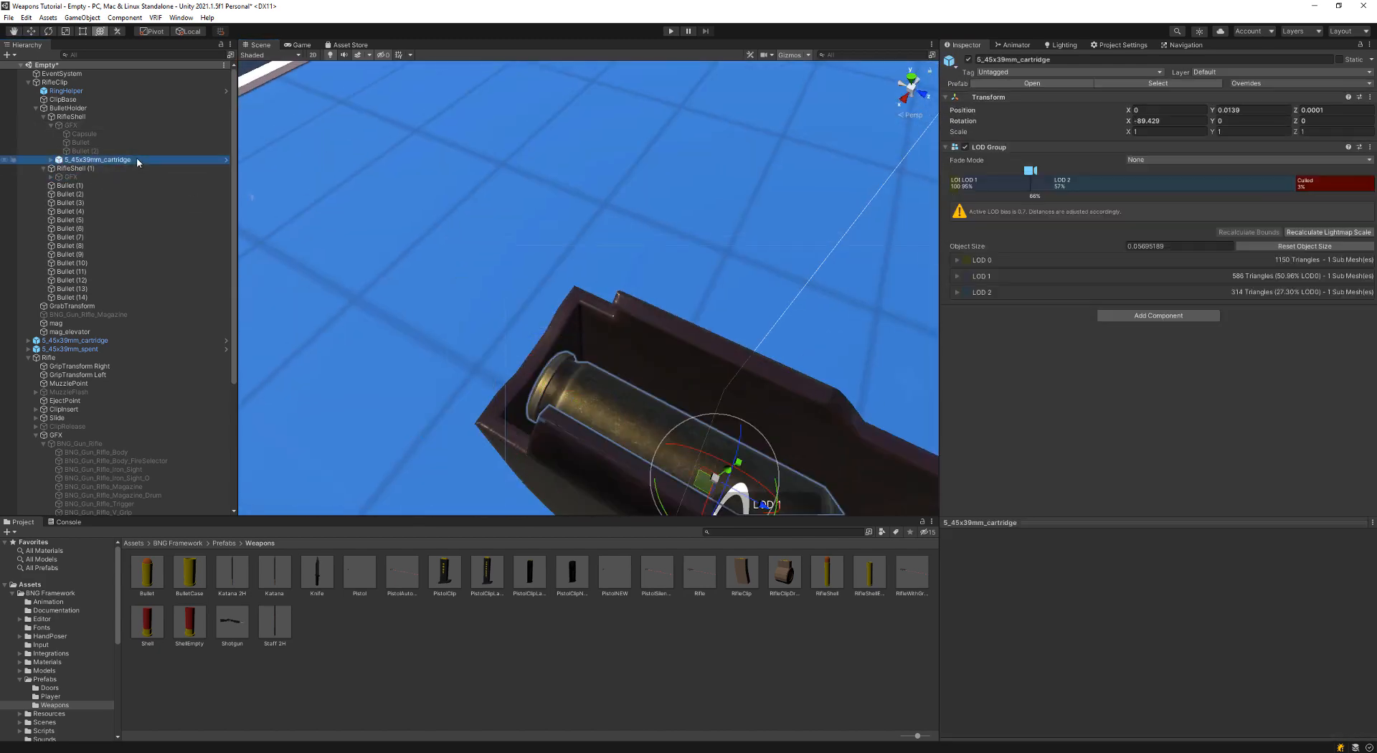
{"action": "left_click_drag", "start_coordinate": [133, 160], "coordinate": [129, 121]}
{"action": "left_click_drag", "start_coordinate": [610, 337], "coordinate": [667, 316], "text": "alt"}
{"action": "left_click_drag", "start_coordinate": [717, 359], "coordinate": [724, 361]}
{"action": "left_click_drag", "start_coordinate": [724, 361], "coordinate": [1364, 202], "text": "alt"}
{"action": "left_click_drag", "start_coordinate": [681, 320], "coordinate": [683, 304]}
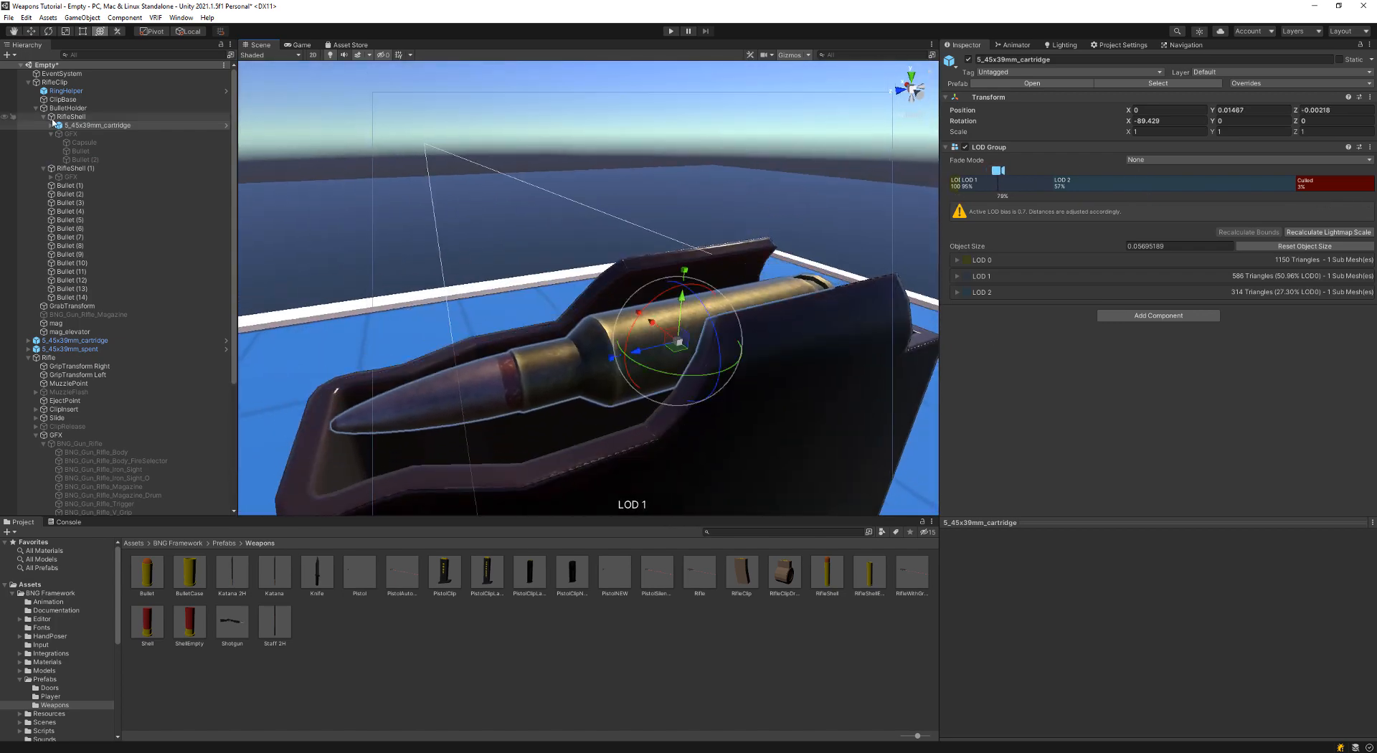
Step: Copy the fitted cartridge into RifleShell (1) and give the copy the same Transform values as the original
{"action": "key", "text": "ctrl+c"}
{"action": "left_click", "coordinate": [74, 178]}
{"action": "key", "text": "ctrl+v"}
{"action": "left_click", "coordinate": [95, 126]}
{"action": "right_click", "coordinate": [992, 97]}
{"action": "mouse_move", "coordinate": [1039, 181]}
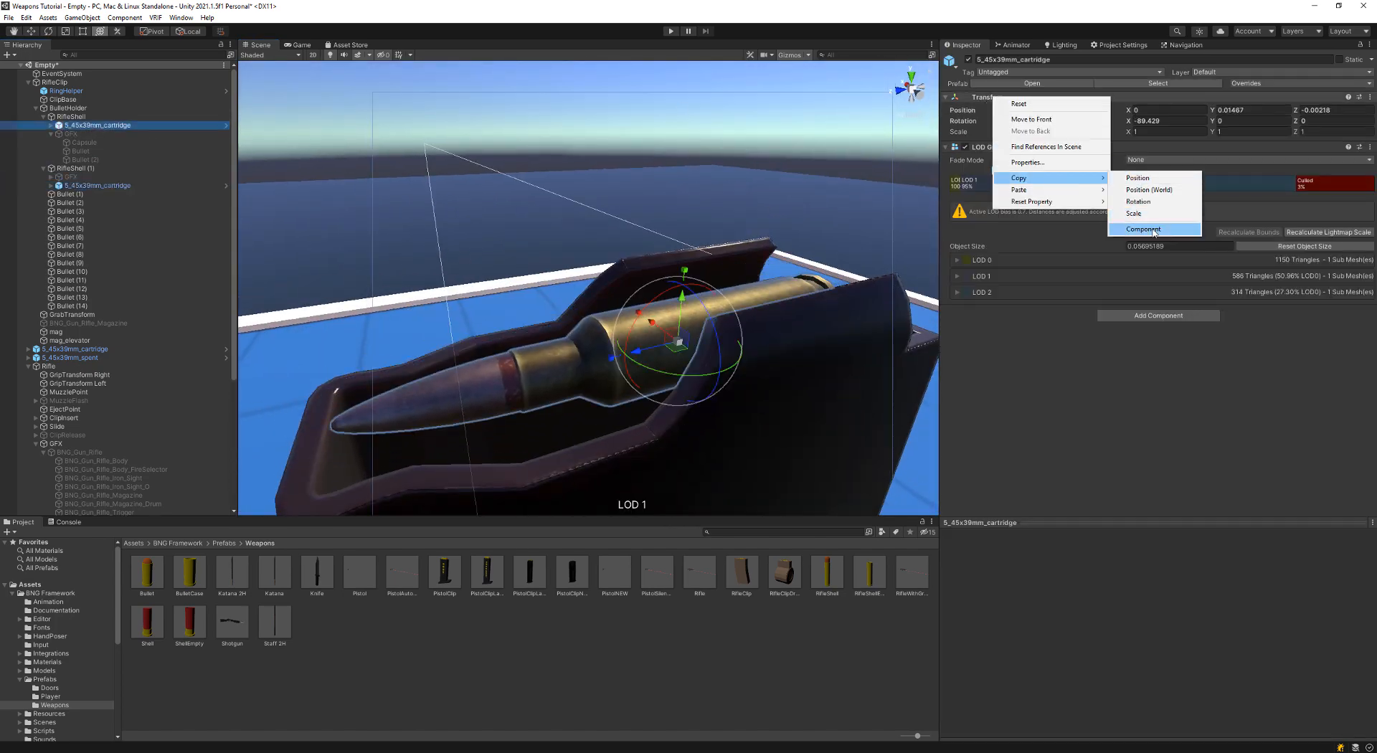
{"action": "left_click", "coordinate": [1153, 231]}
{"action": "left_click", "coordinate": [98, 186]}
{"action": "right_click", "coordinate": [993, 97]}
{"action": "left_click", "coordinate": [1154, 253]}
Step: Run the scene to test the rifle with its new magazine
{"action": "left_click_drag", "start_coordinate": [610, 236], "coordinate": [541, 241], "text": "alt"}
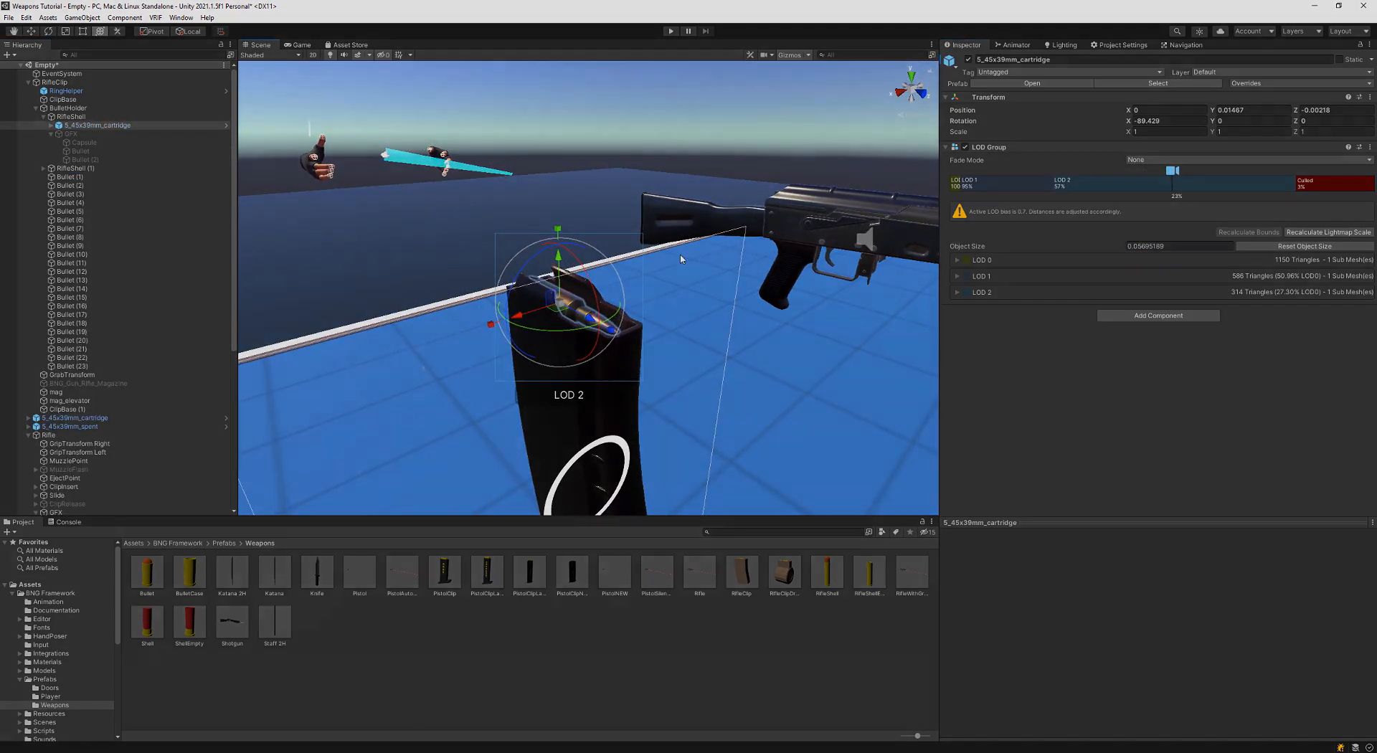
{"action": "left_click", "coordinate": [671, 31]}
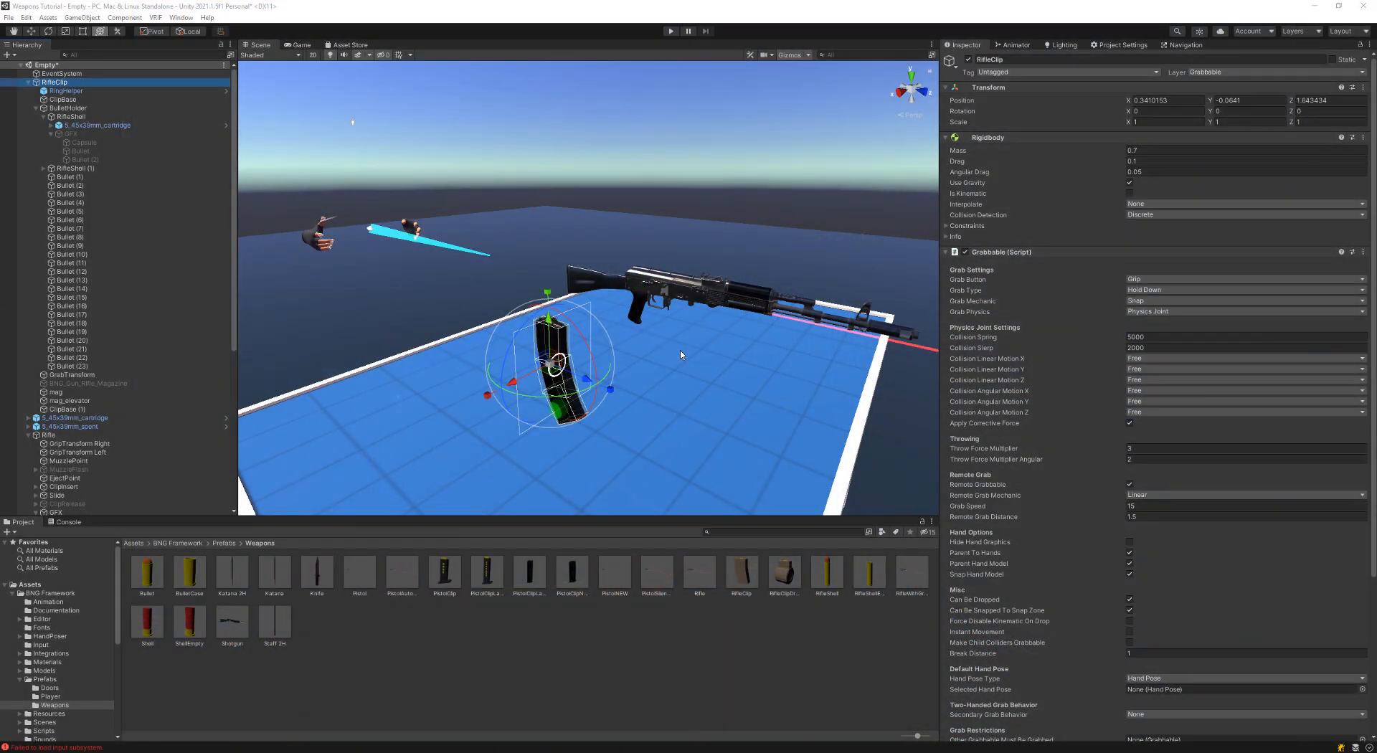
Step: Locate the prefab assigned as Bullet Casing Prefab in the Rifle's Raycast Weapon settings
{"action": "left_click", "coordinate": [679, 289]}
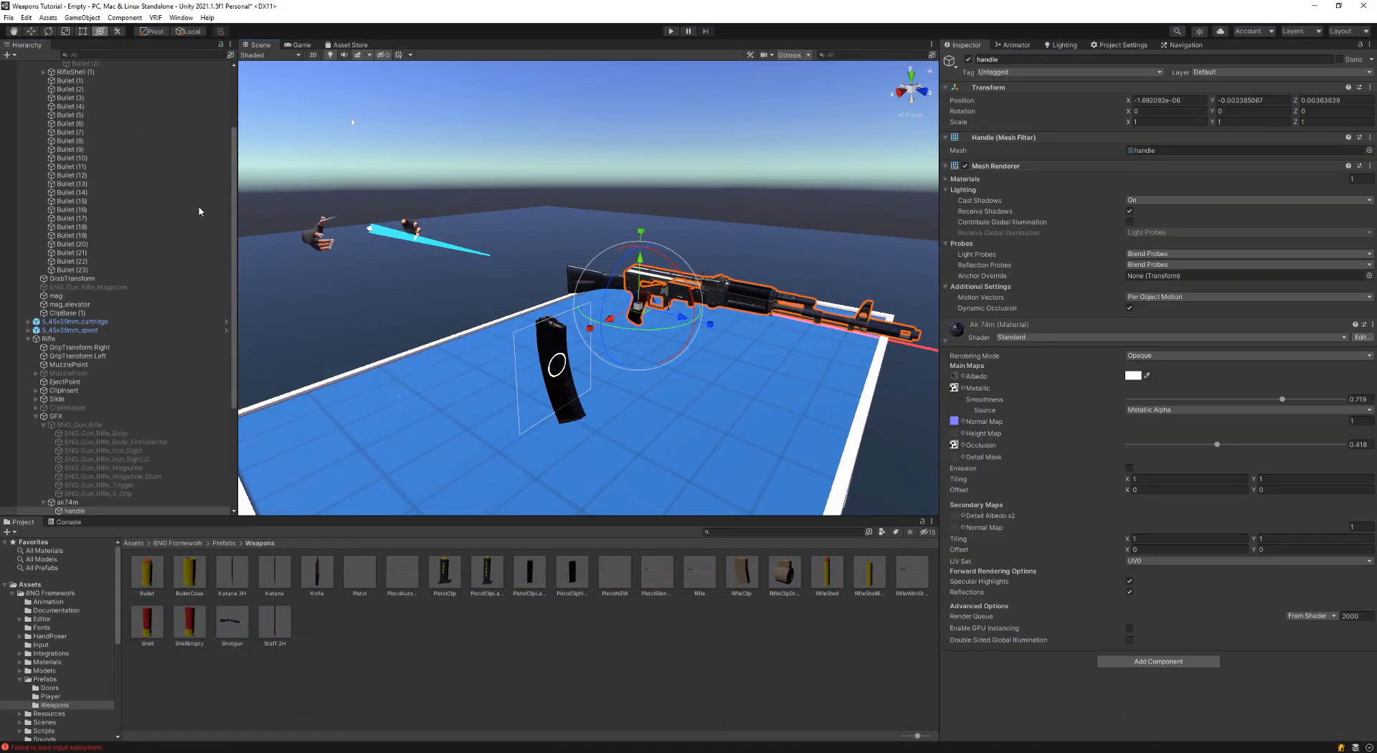
{"action": "left_click", "coordinate": [96, 340]}
{"action": "right_click_drag", "start_coordinate": [724, 346], "coordinate": [379, 354]}
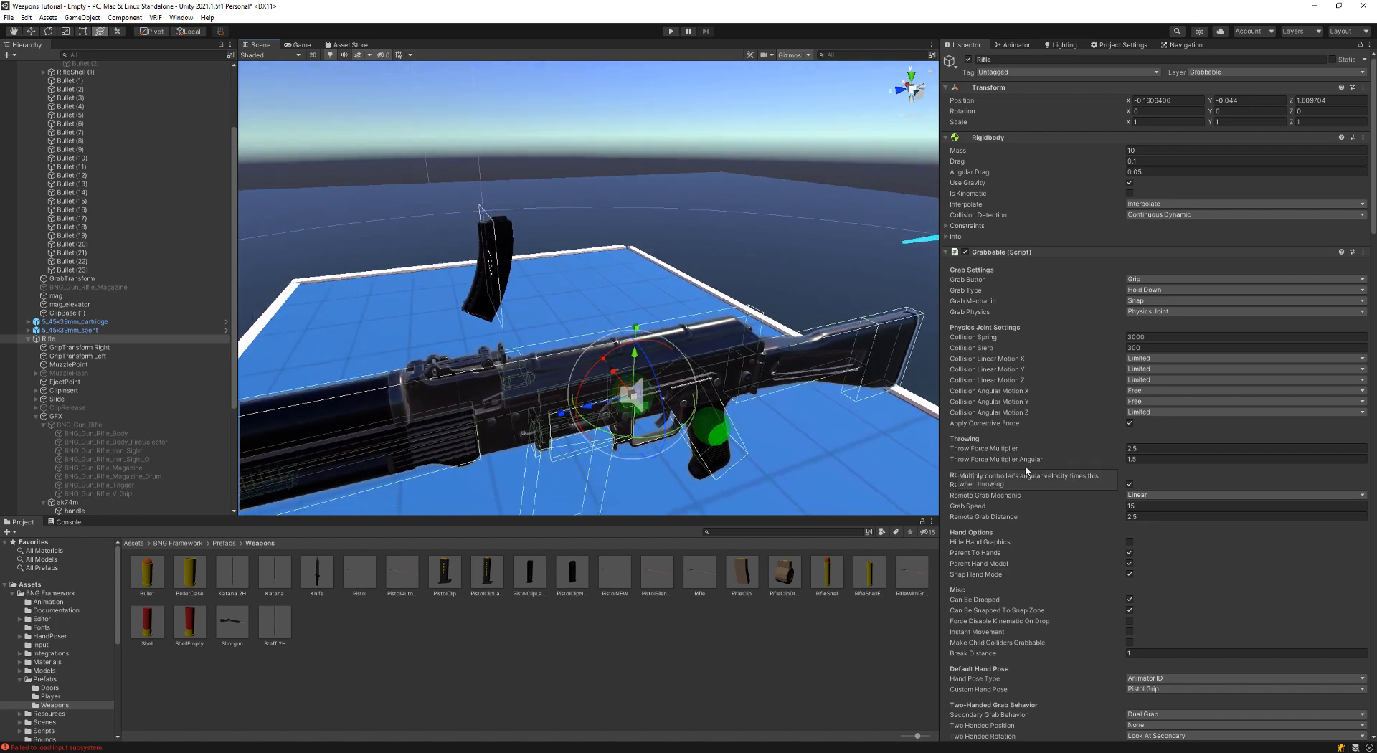
{"action": "mouse_move", "coordinate": [774, 325]}
{"action": "right_mouse_down"}
{"action": "mouse_move", "coordinate": [800, 334]}
{"action": "mouse_move", "coordinate": [791, 325]}
{"action": "right_mouse_up"}
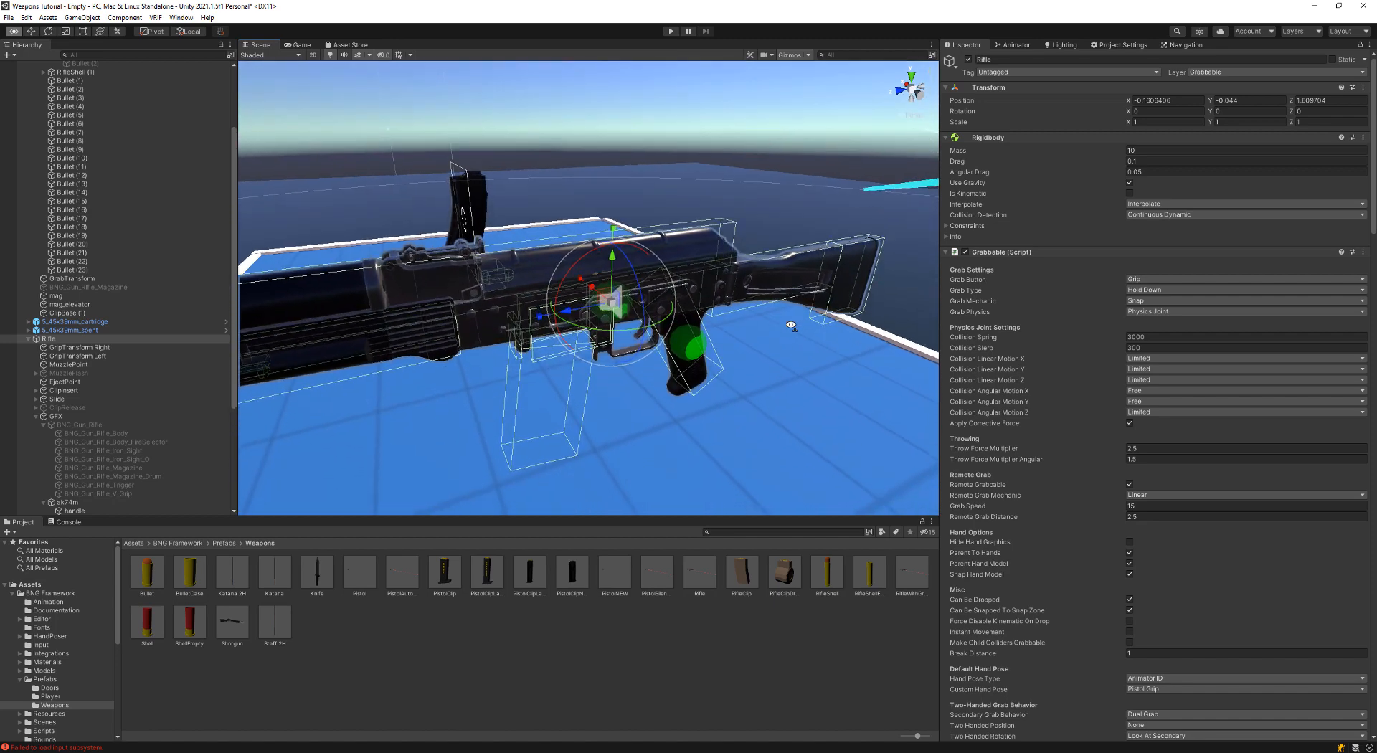
{"action": "scroll", "coordinate": [1118, 448], "scroll_direction": "down", "scroll_amount": 15}
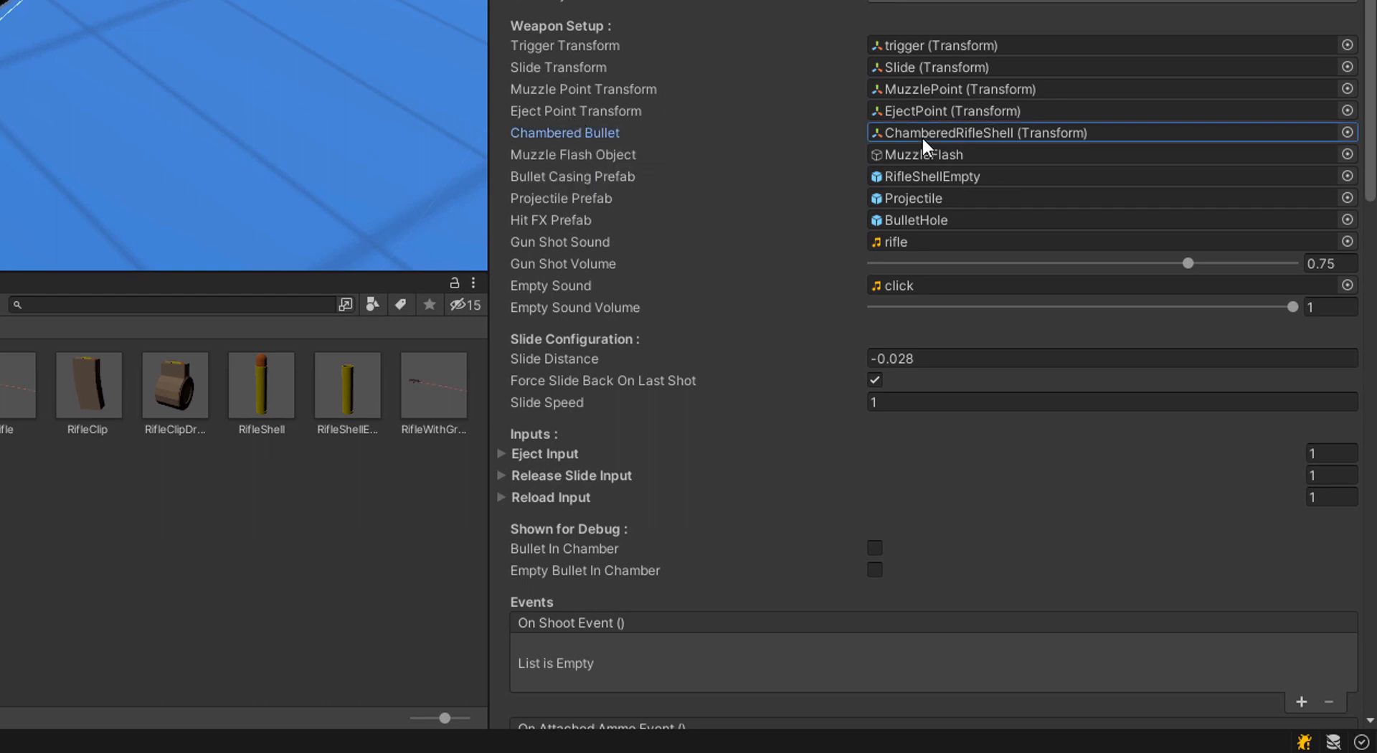
{"action": "left_click", "coordinate": [922, 175]}
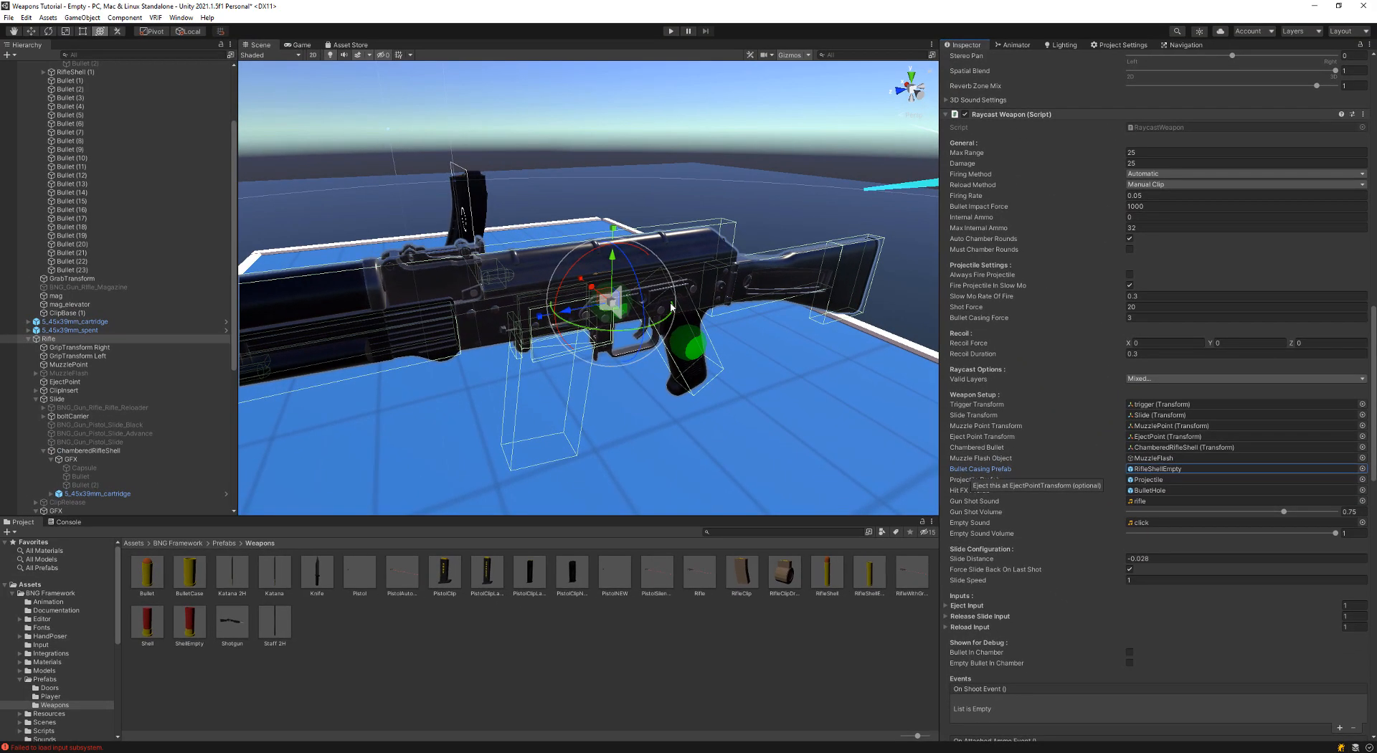
Step: Place an unpacked RifleShellEmpty in the scene below the rifle and nest the 5_45x39mm_spent casing in it
{"action": "mouse_move", "coordinate": [671, 307]}
{"action": "left_mouse_down", "text": "alt"}
{"action": "mouse_move", "coordinate": [631, 308]}
{"action": "mouse_move", "coordinate": [661, 296]}
{"action": "left_mouse_up", "text": "alt"}
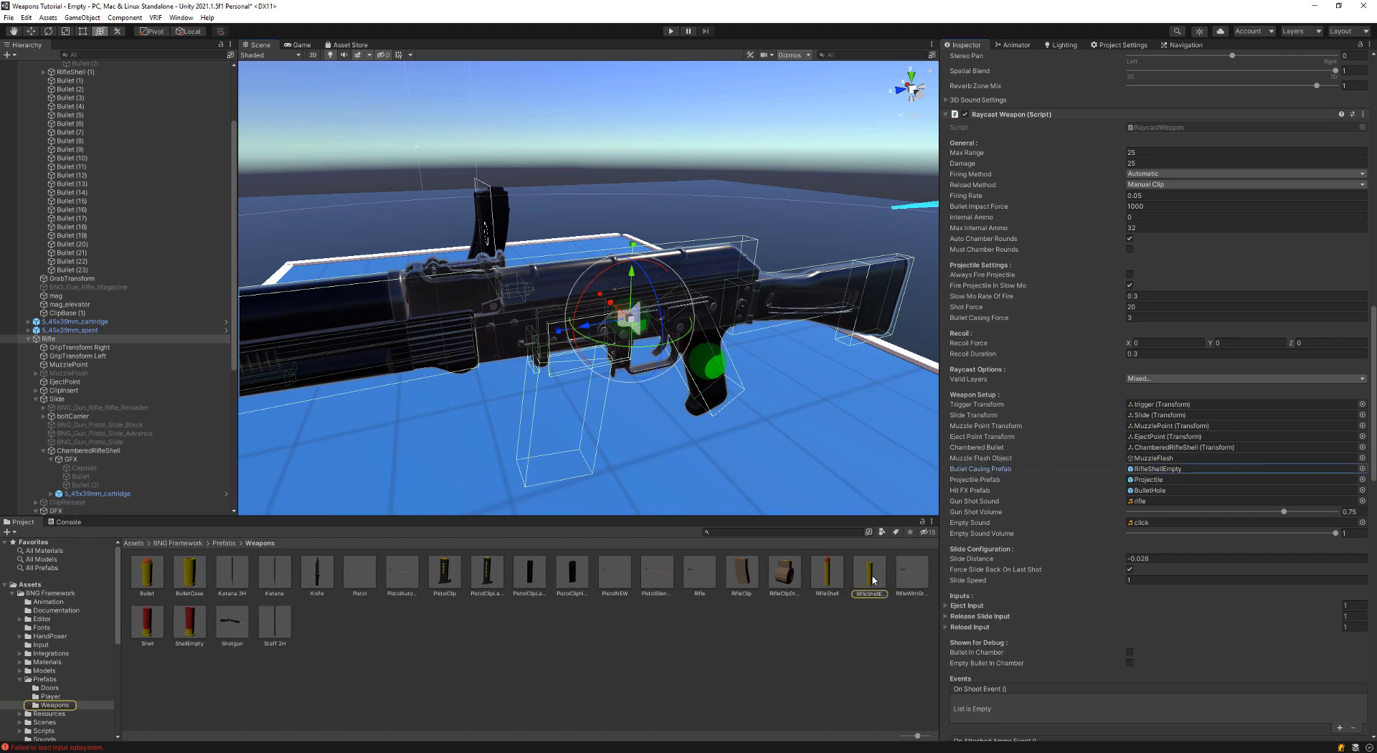
{"action": "left_click", "coordinate": [481, 434]}
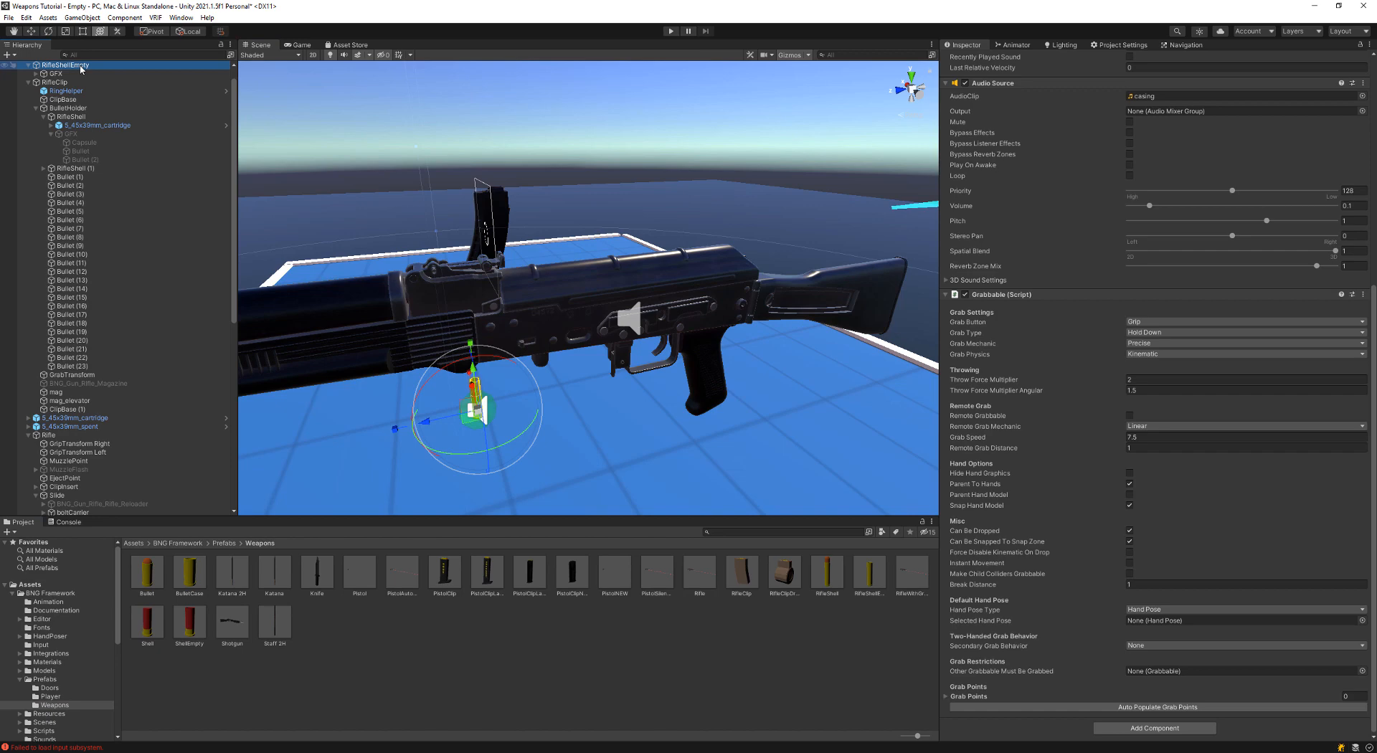
{"action": "right_click_drag", "start_coordinate": [486, 257], "coordinate": [930, 281]}
{"action": "key", "text": "w"}
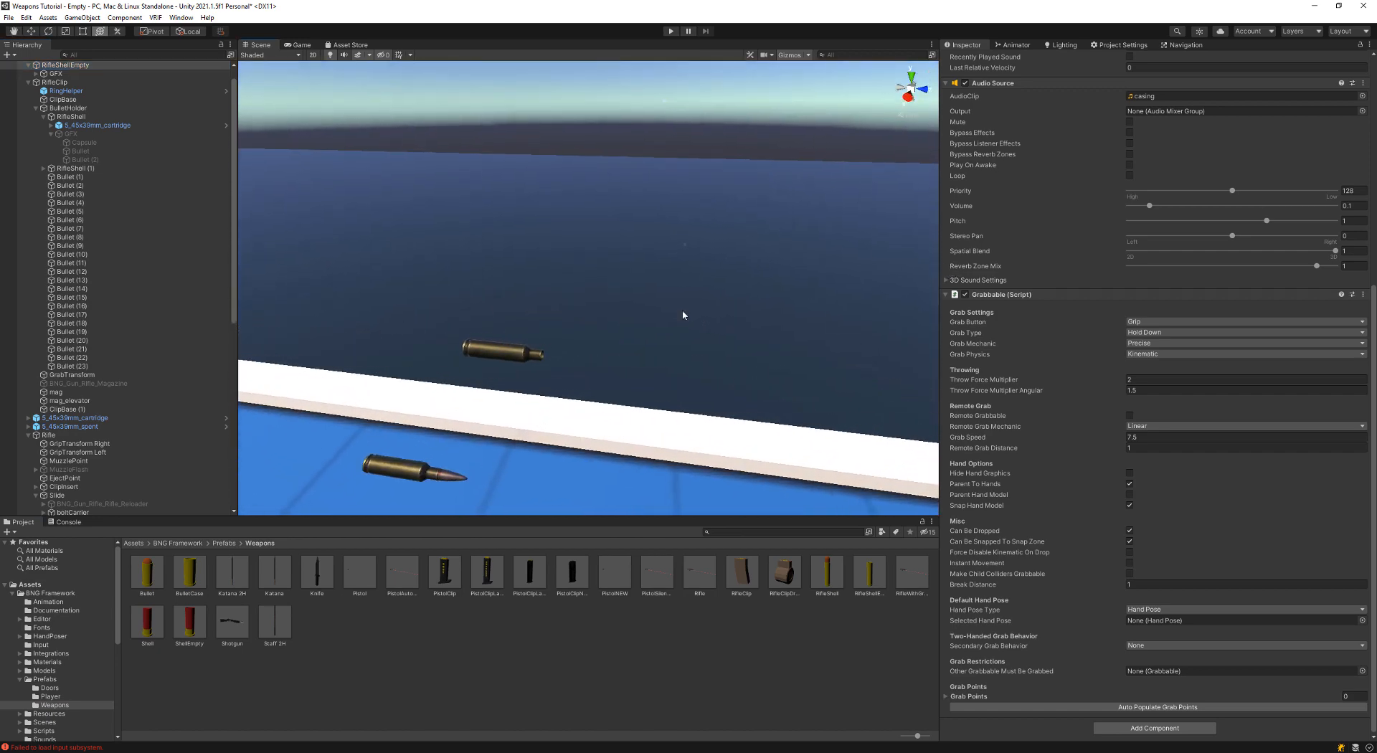
{"action": "left_click", "coordinate": [525, 360]}
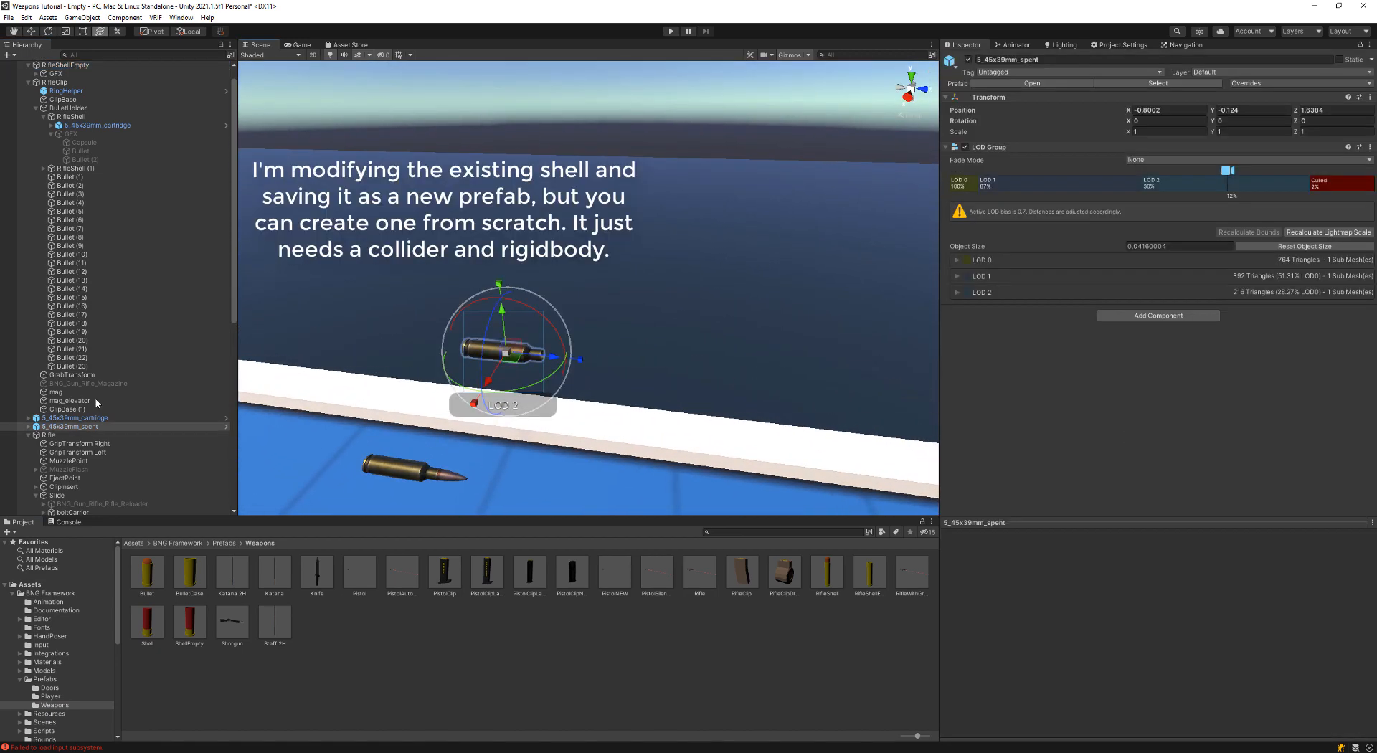
{"action": "left_click_drag", "start_coordinate": [62, 72], "coordinate": [64, 70]}
Step: Set the nested 5_45x39mm_spent casing's position to 0, 0, 0
{"action": "double_click", "coordinate": [65, 65]}
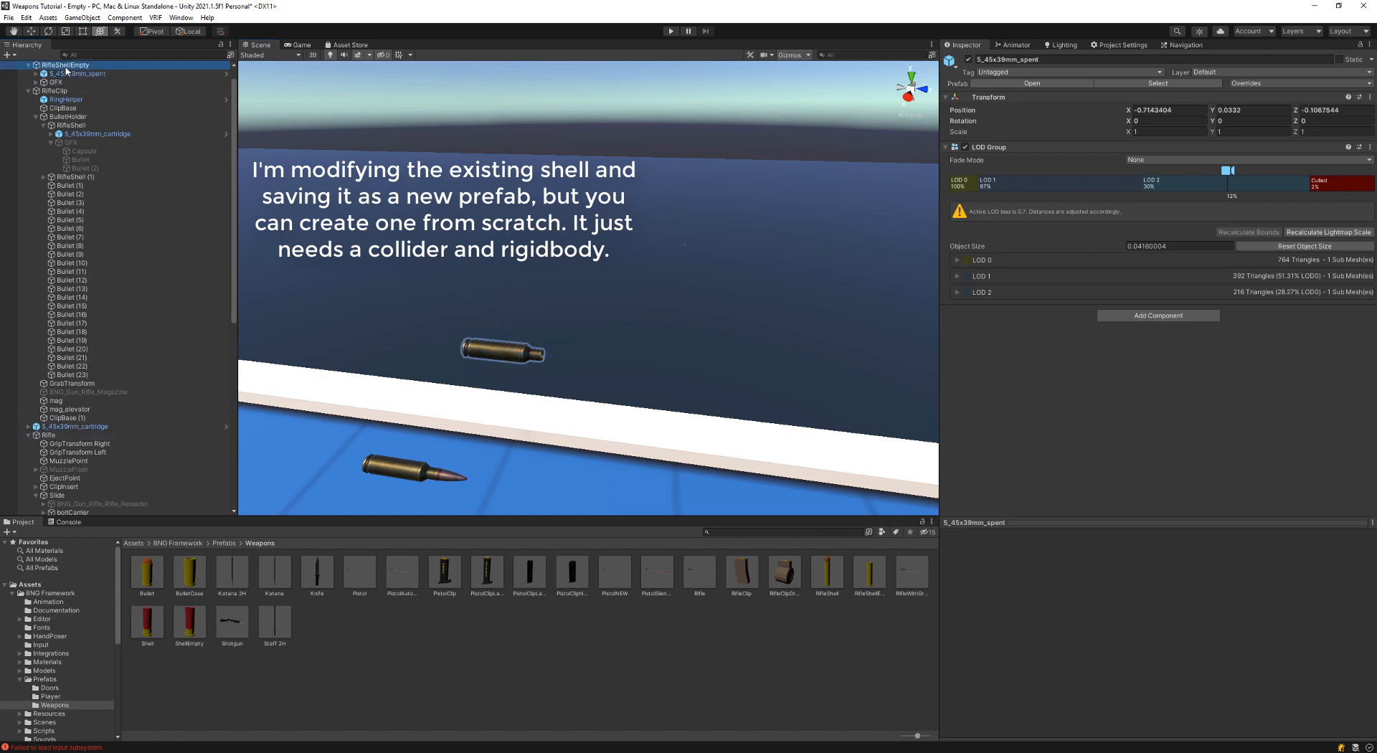
{"action": "scroll", "coordinate": [588, 215], "scroll_direction": "down", "scroll_amount": 5}
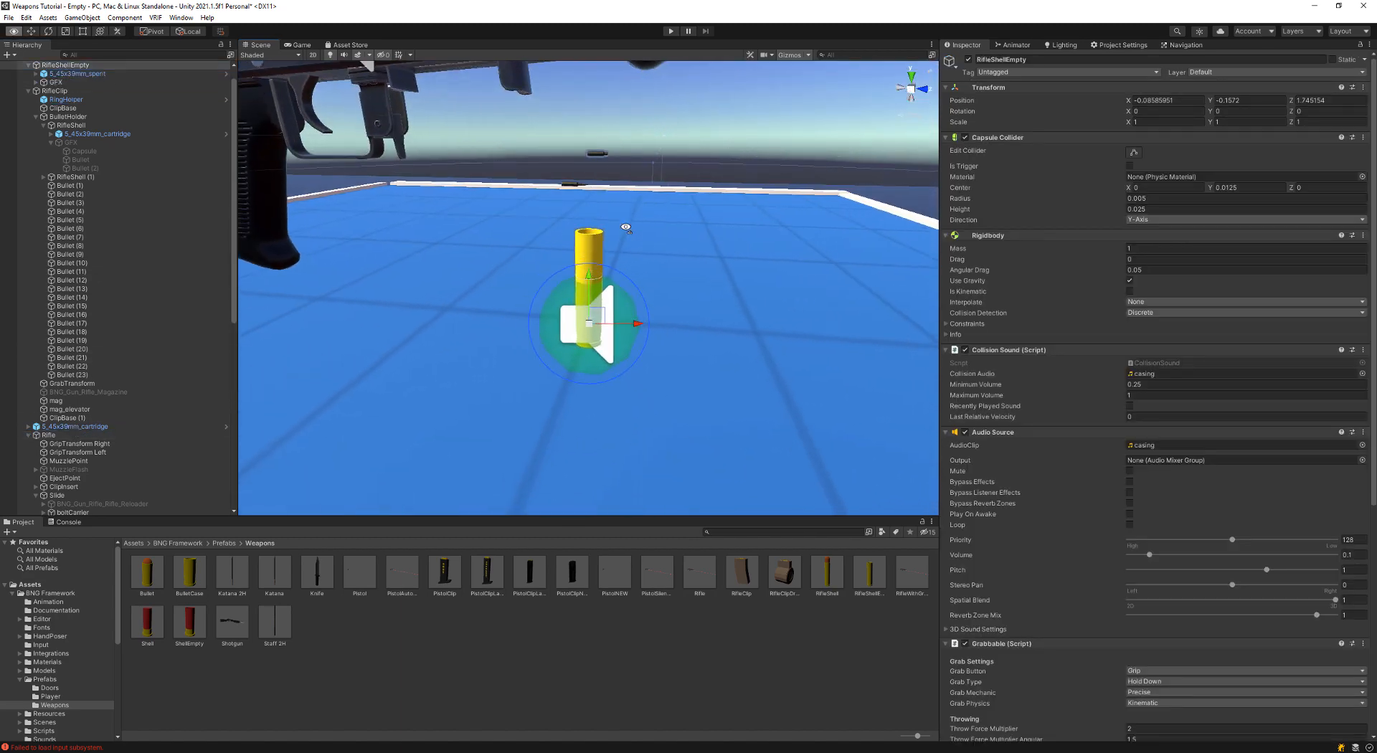
{"action": "scroll", "coordinate": [587, 214], "scroll_direction": "up", "scroll_amount": 2}
{"action": "left_click", "coordinate": [111, 74]}
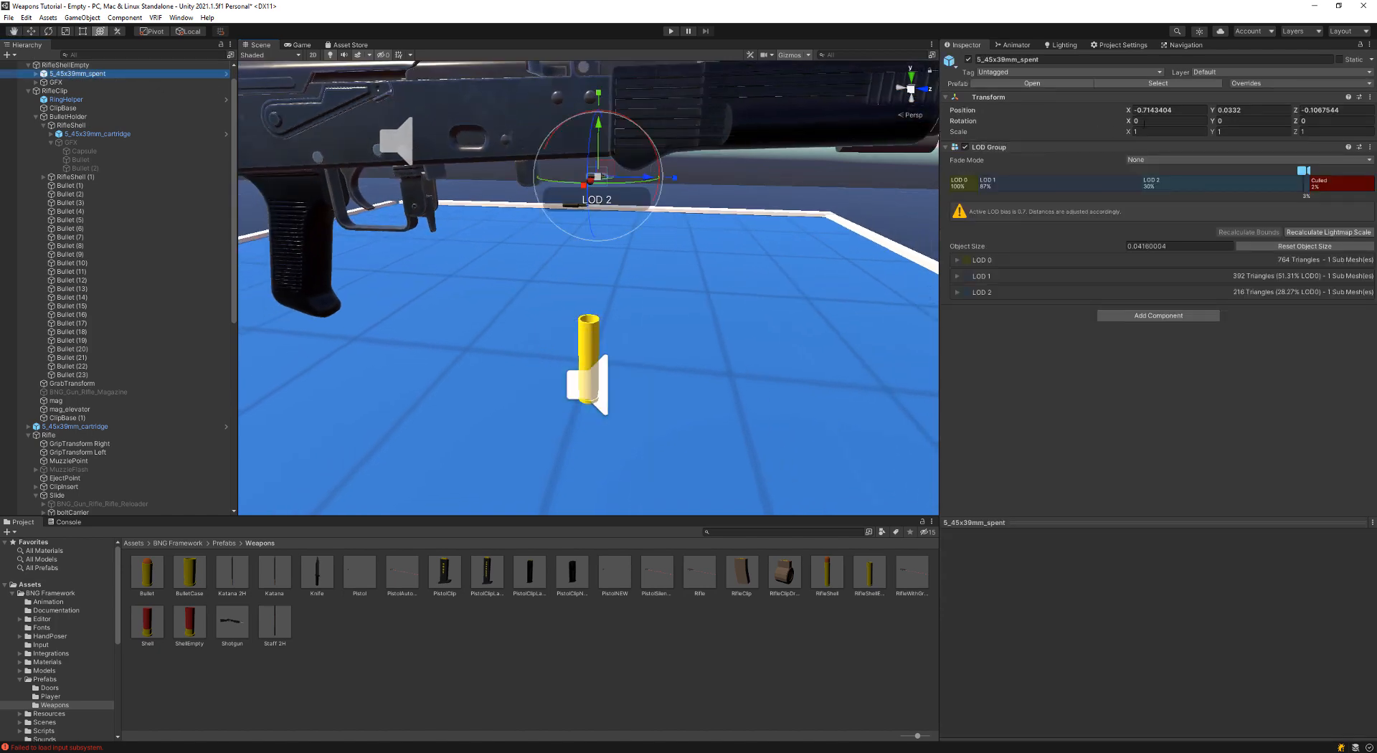
{"action": "type", "text": "0"}
{"action": "key", "text": "Tab"}
{"action": "type", "text": "0"}
{"action": "key", "text": "Tab"}
{"action": "type", "text": "0"}
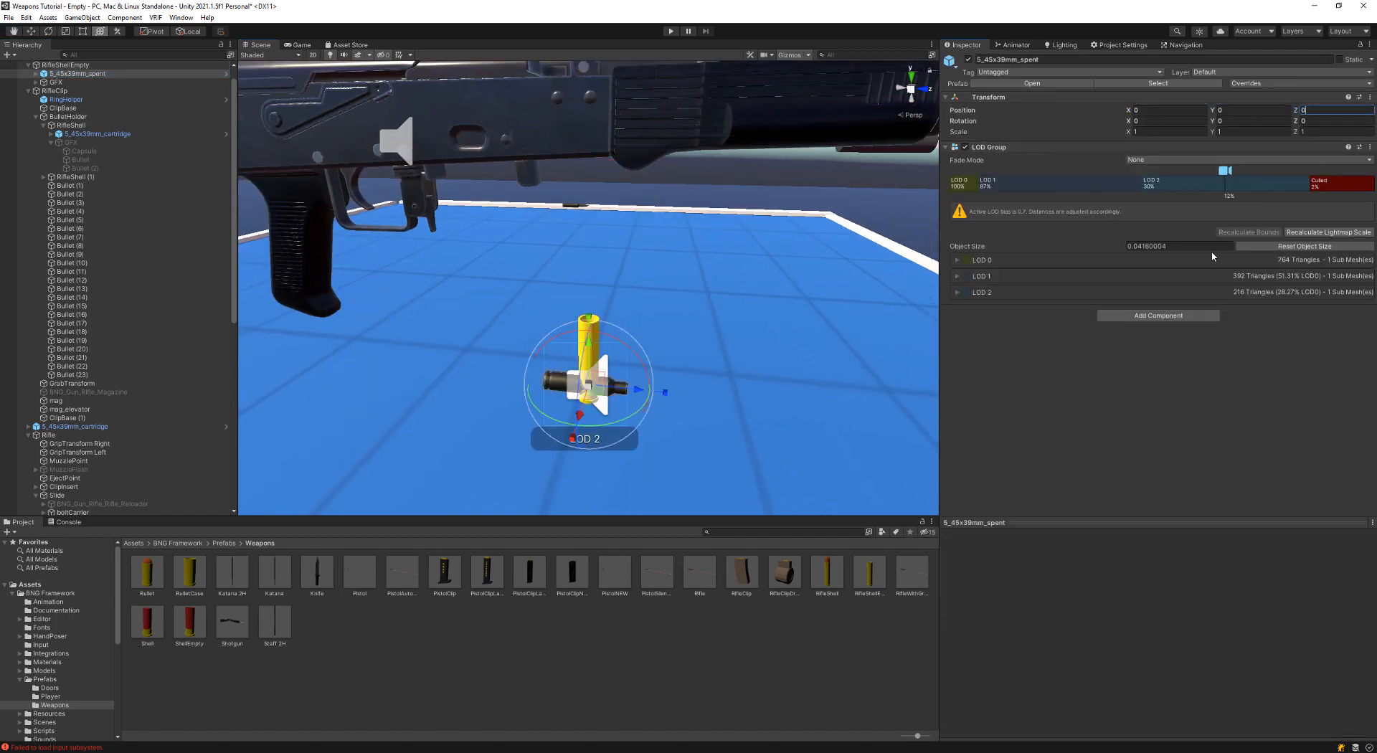
Step: Fit the spent casing upright over the yellow shell at X rotation -90, about Y 0.0137, and deactivate RifleShellEmpty's GFX
{"action": "left_click_drag", "start_coordinate": [619, 347], "coordinate": [584, 332]}
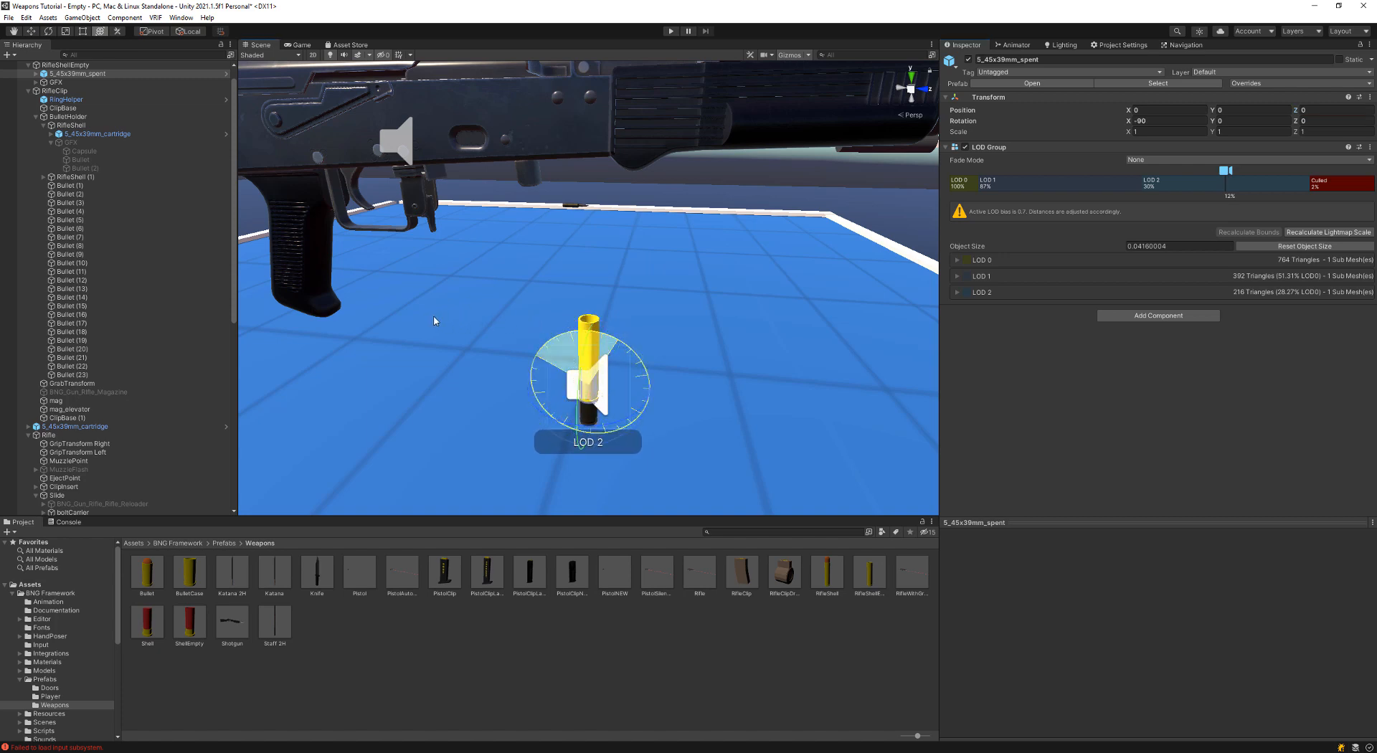
{"action": "left_click_drag", "start_coordinate": [434, 321], "coordinate": [435, 321], "text": "ctrl"}
{"action": "mouse_move", "coordinate": [590, 350]}
{"action": "left_mouse_down"}
{"action": "mouse_move", "coordinate": [586, 292]}
{"action": "mouse_move", "coordinate": [577, 332]}
{"action": "left_mouse_up"}
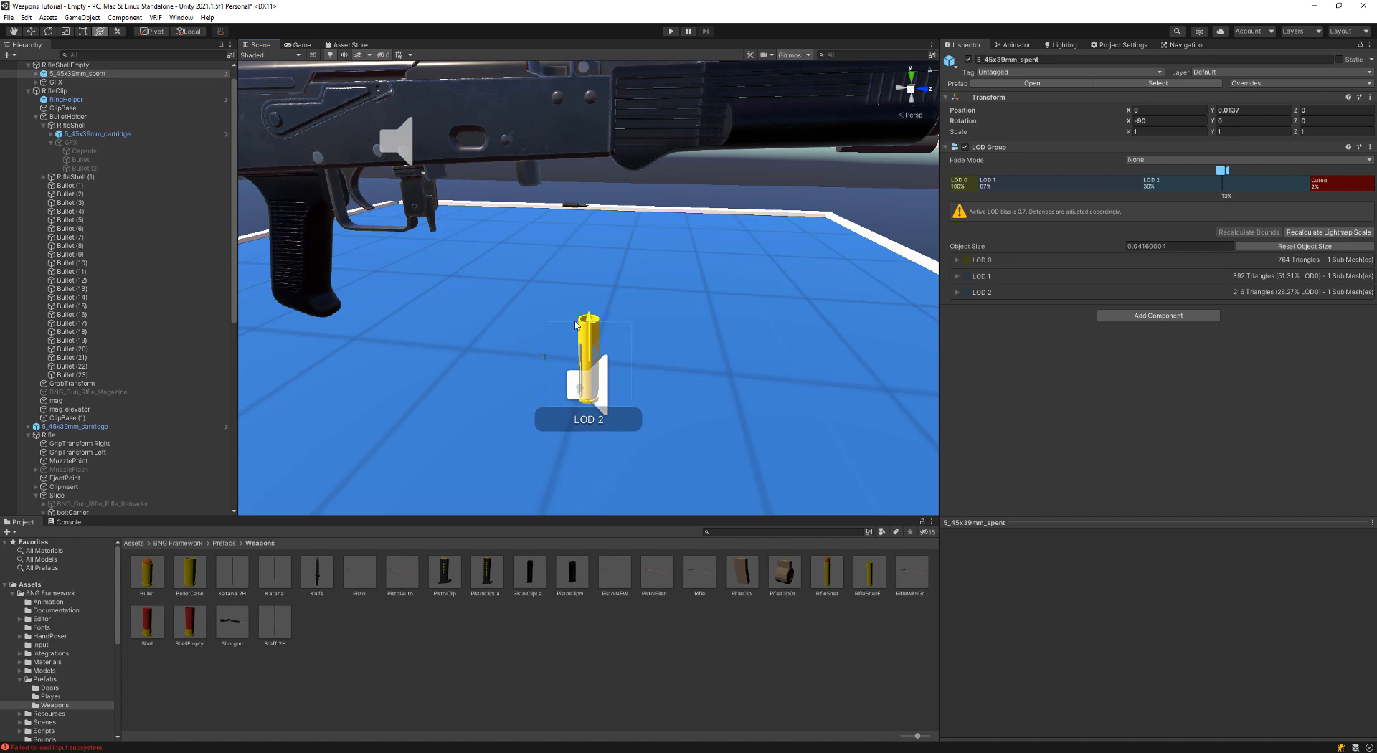
{"action": "left_click", "coordinate": [55, 82]}
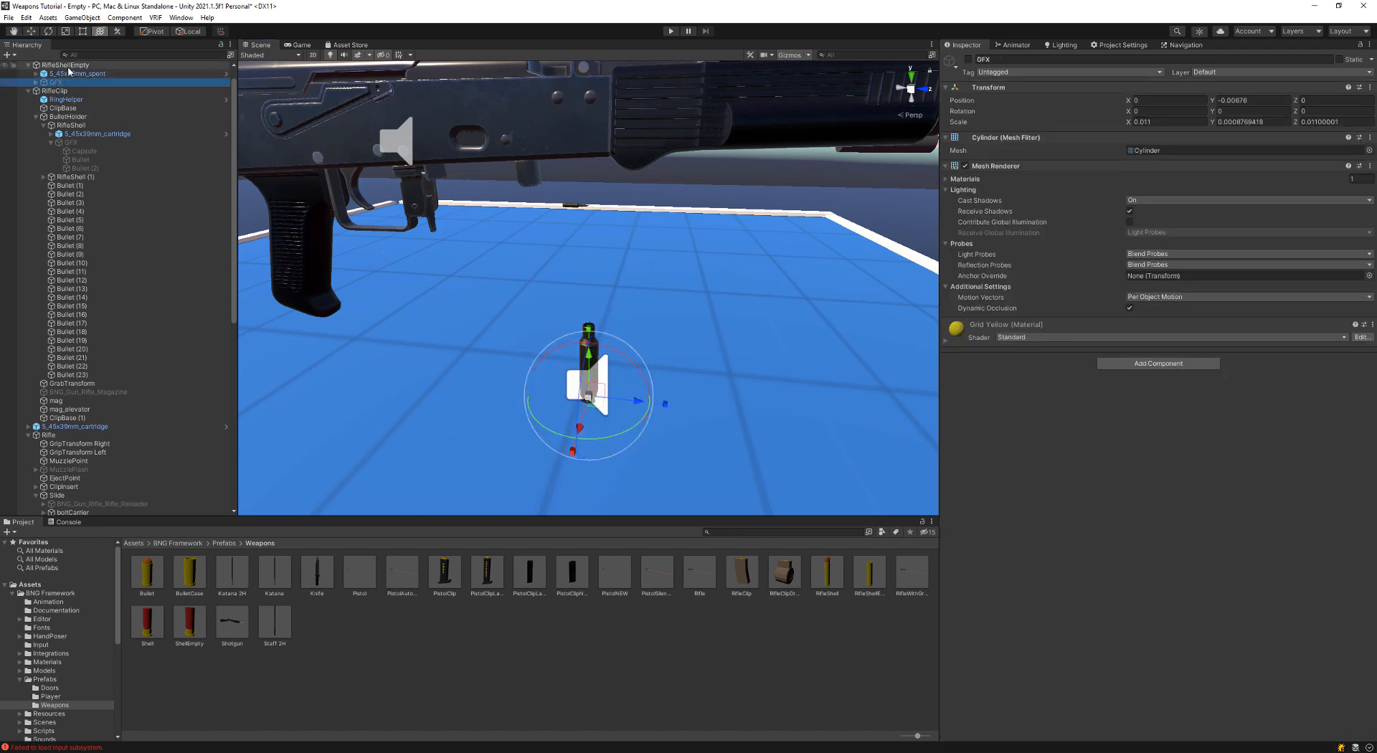
Step: Raise RifleShellEmpty to about Y -0.155 and set its Capsule Collider height to 0.04
{"action": "left_click", "coordinate": [71, 74]}
{"action": "key", "text": "Up"}
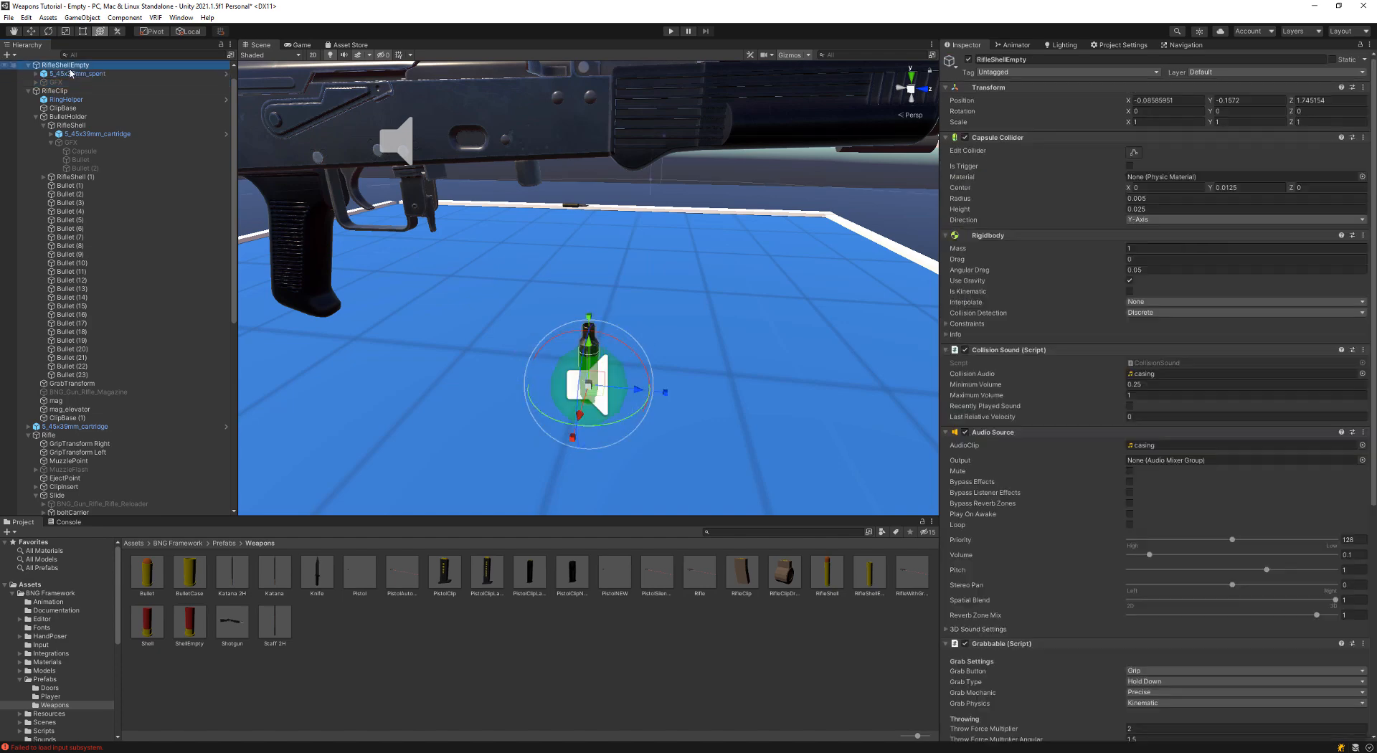
{"action": "right_click_drag", "start_coordinate": [581, 221], "coordinate": [625, 245]}
{"action": "key", "text": "w"}
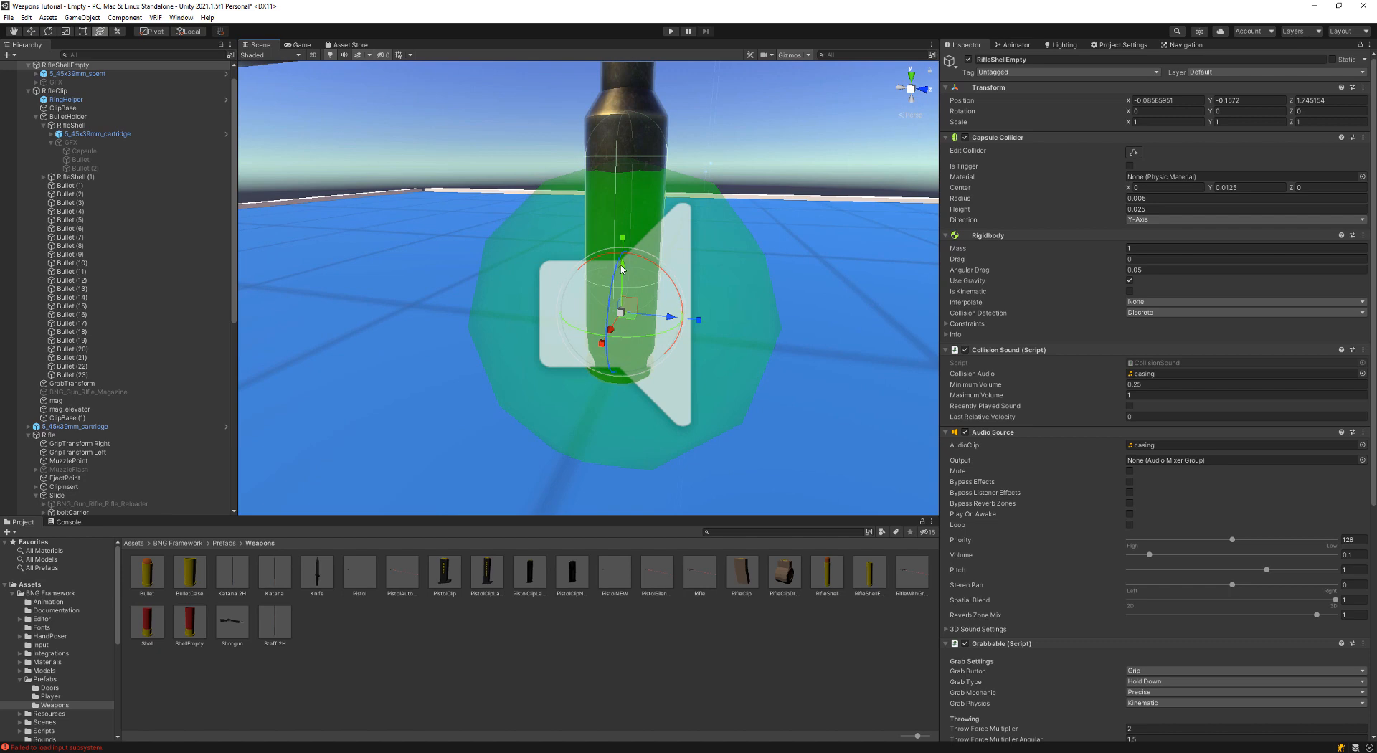
{"action": "left_click_drag", "start_coordinate": [622, 269], "coordinate": [622, 251]}
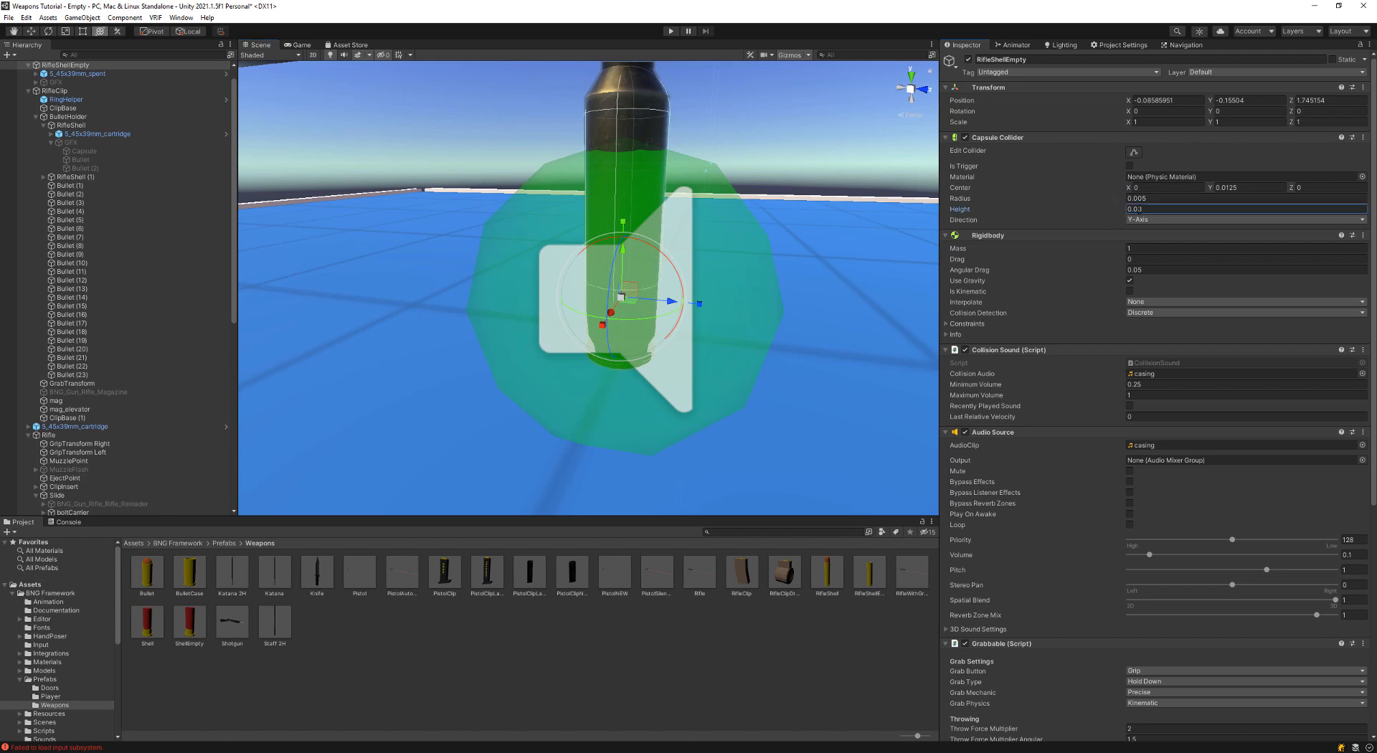
{"action": "right_click_drag", "start_coordinate": [798, 198], "coordinate": [787, 190]}
{"action": "key", "text": "e"}
{"action": "key", "text": "q"}
{"action": "key", "text": "q"}
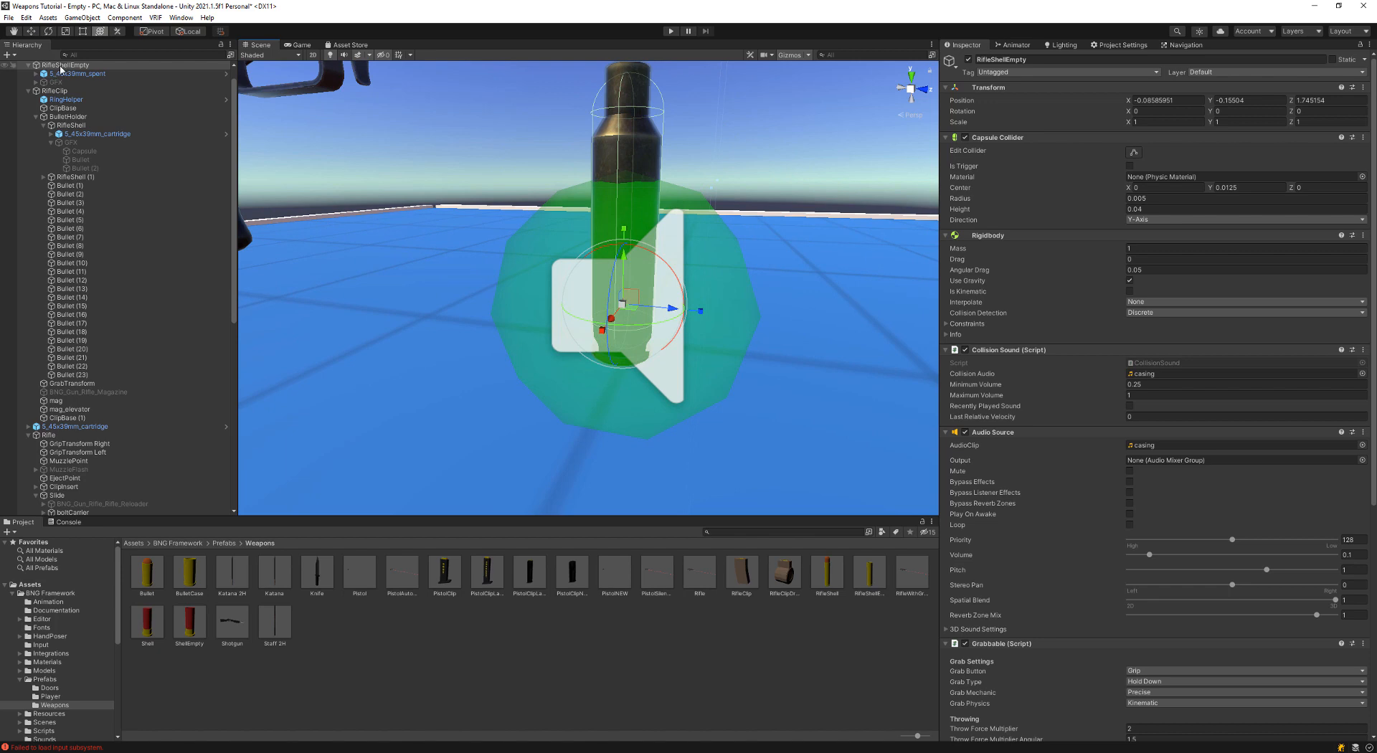
Step: Save the modified RifleShellEmpty as a new prefab in the BNG Framework folder
{"action": "left_click", "coordinate": [40, 594]}
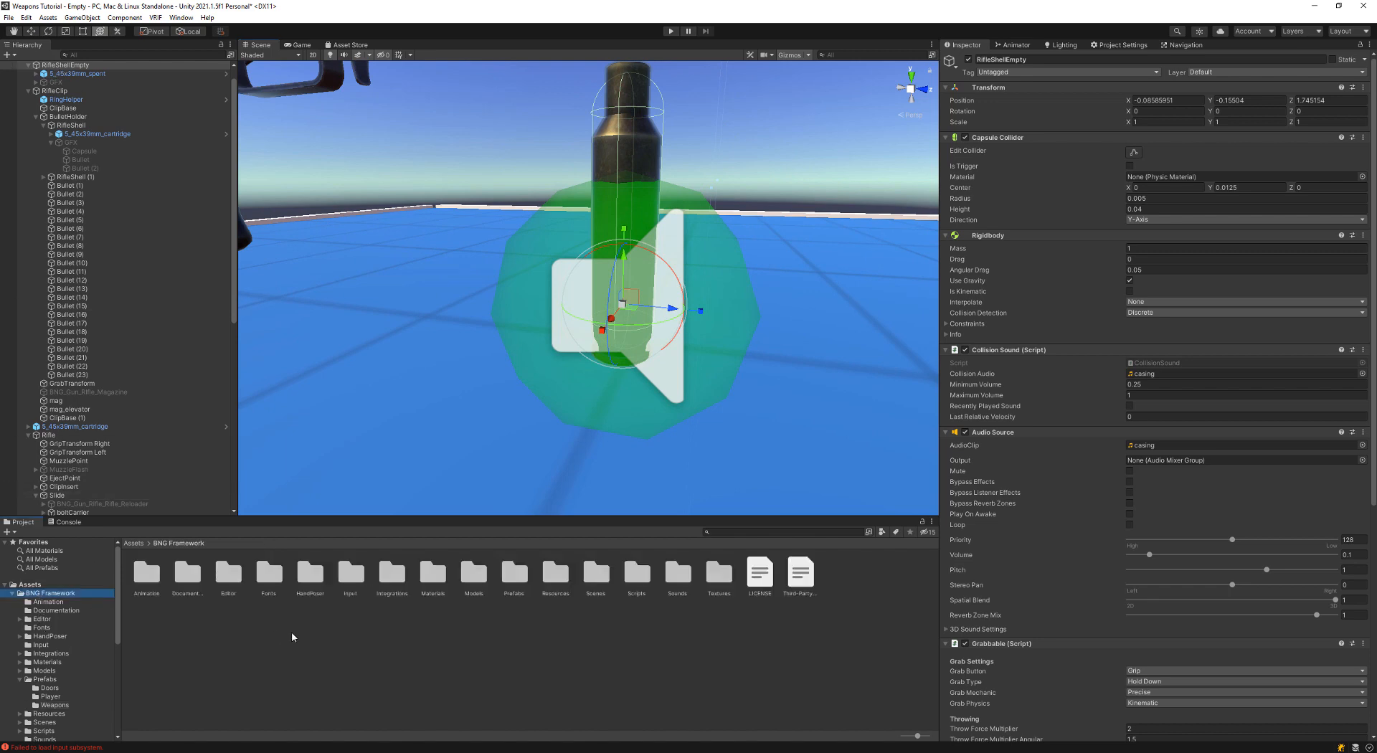
{"action": "right_click", "coordinate": [23, 219]}
{"action": "left_click", "coordinate": [466, 611]}
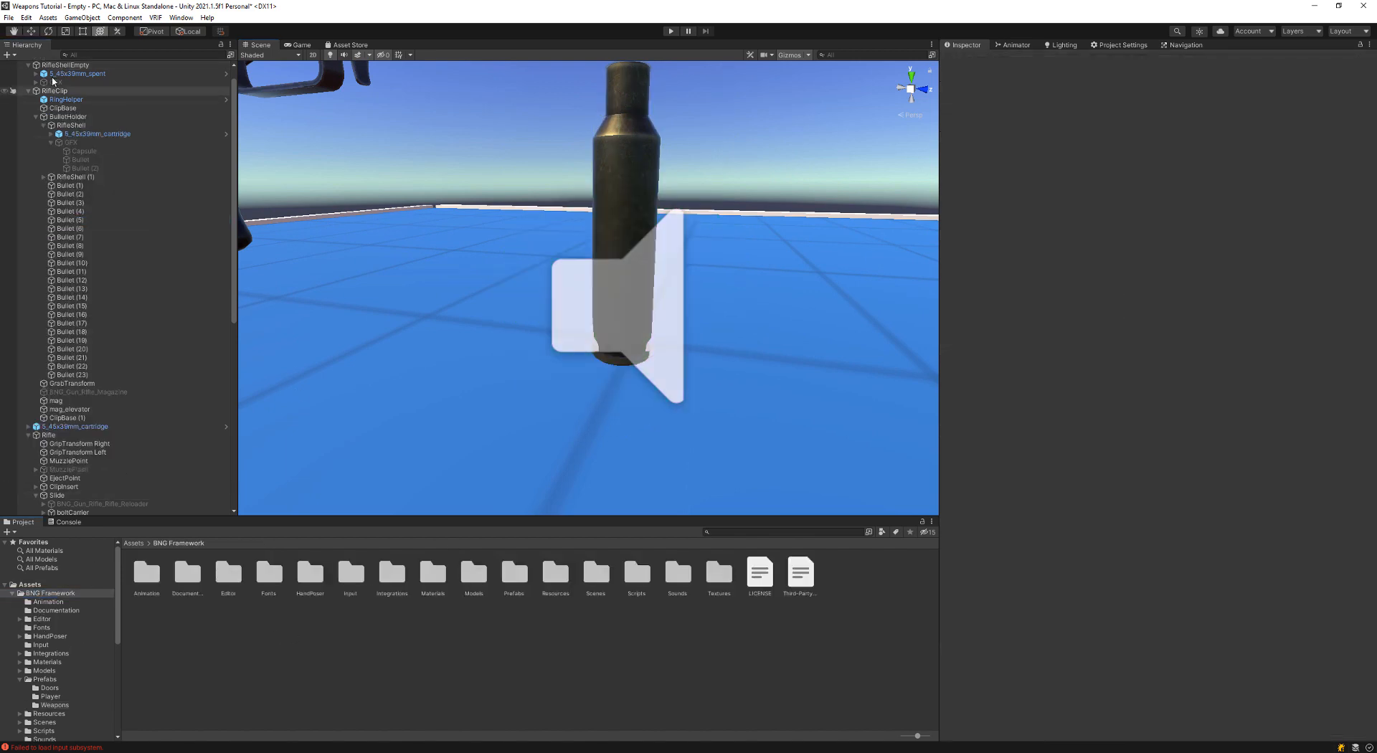
{"action": "left_click_drag", "start_coordinate": [233, 640], "coordinate": [233, 641]}
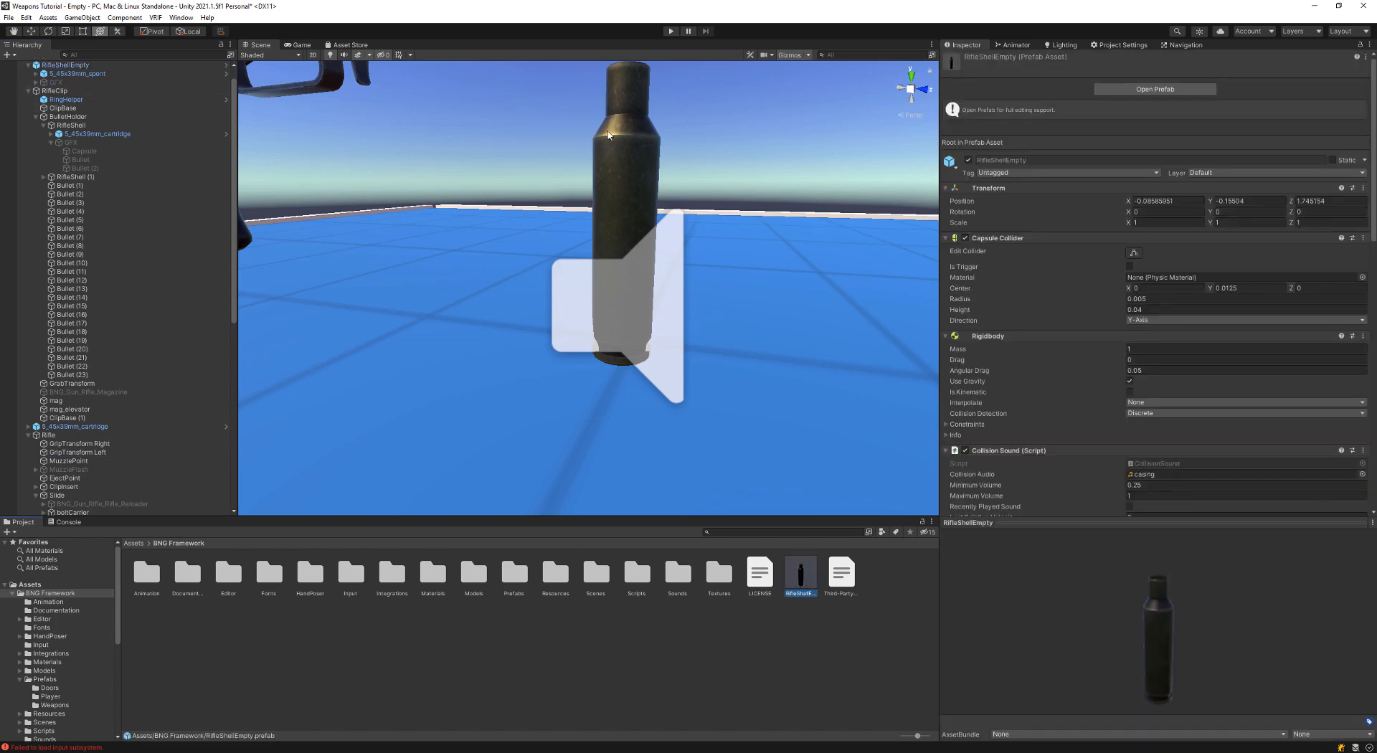
Step: Assign the new RifleShellEmpty prefab as the Bullet Casing Prefab in the Rifle's Raycast Weapon settings
{"action": "key", "text": "s"}
{"action": "right_click_drag", "start_coordinate": [395, 166], "coordinate": [351, 125]}
{"action": "left_click", "coordinate": [427, 333]}
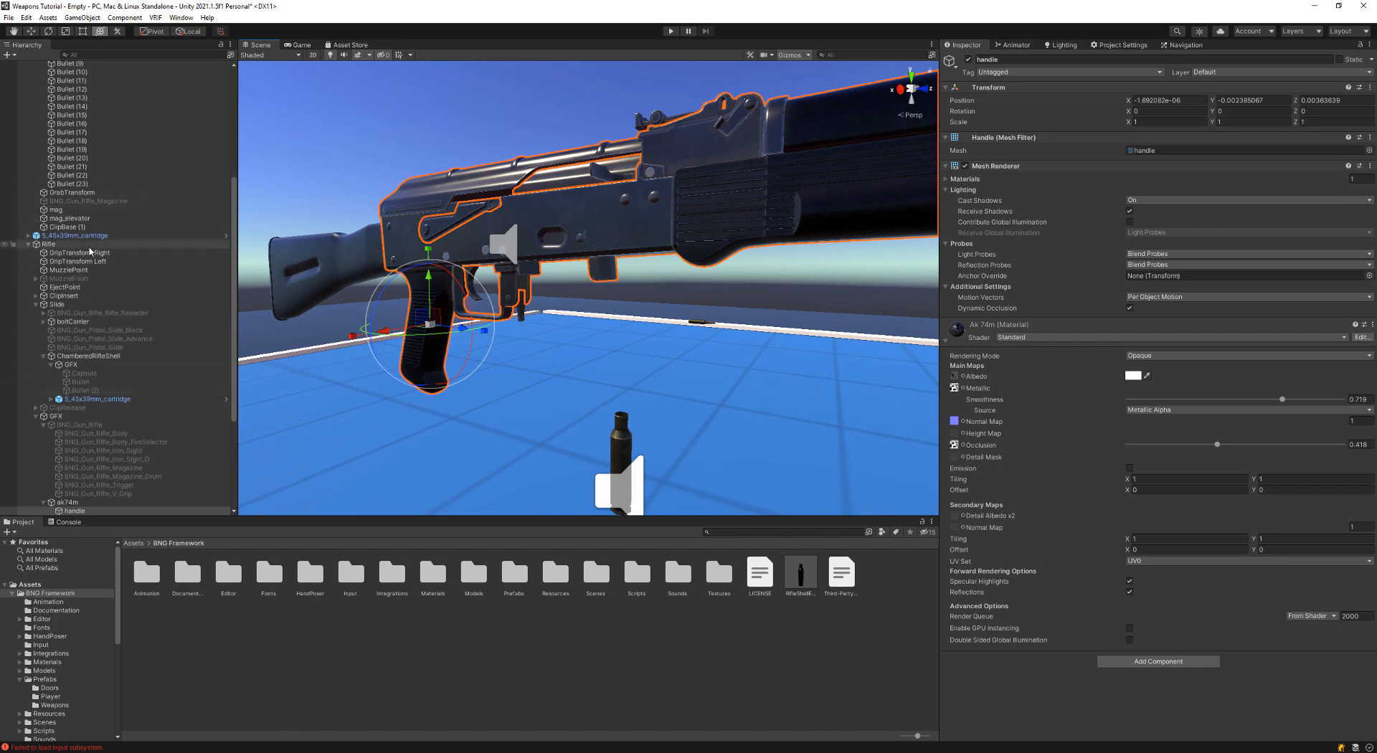
{"action": "left_click", "coordinate": [160, 244]}
{"action": "scroll", "coordinate": [1066, 472], "scroll_direction": "down", "scroll_amount": 5}
{"action": "scroll", "coordinate": [1026, 434], "scroll_direction": "down", "scroll_amount": 6}
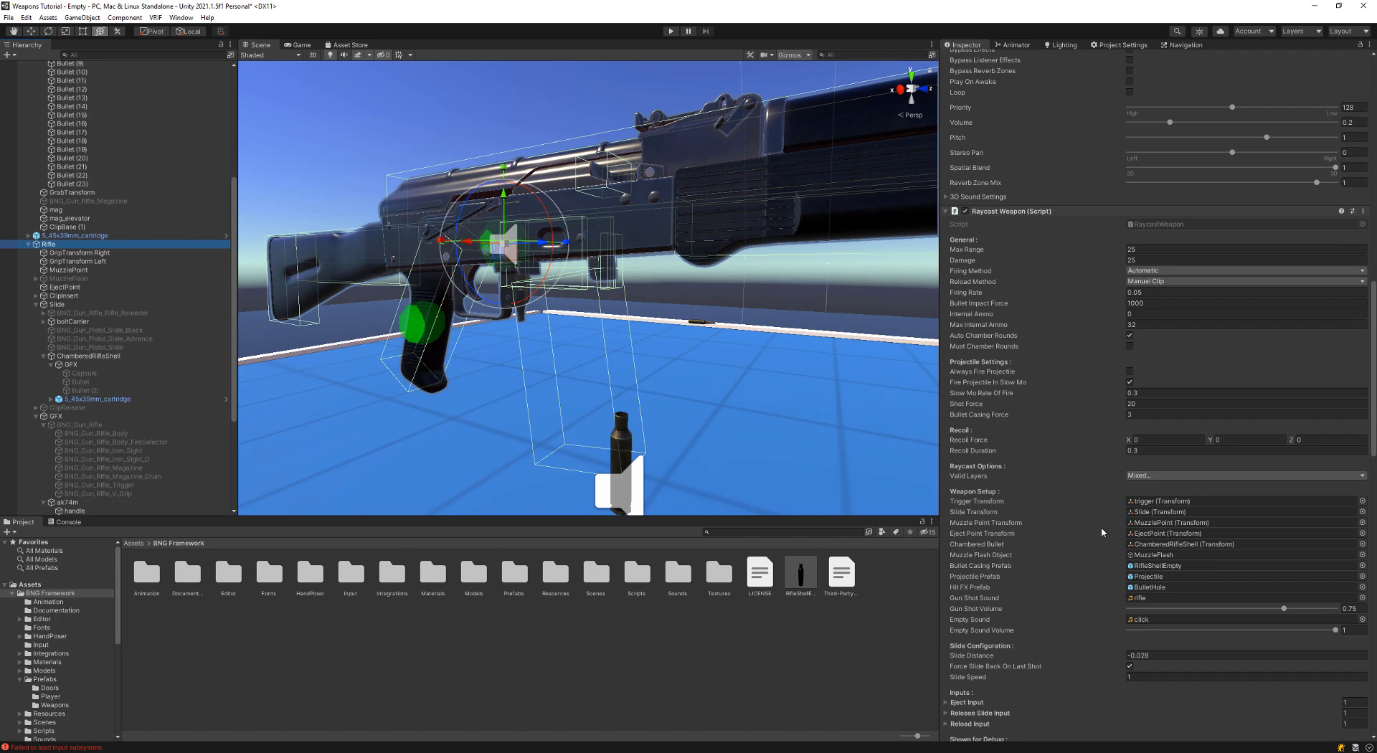
{"action": "left_click_drag", "start_coordinate": [790, 580], "coordinate": [1142, 568]}
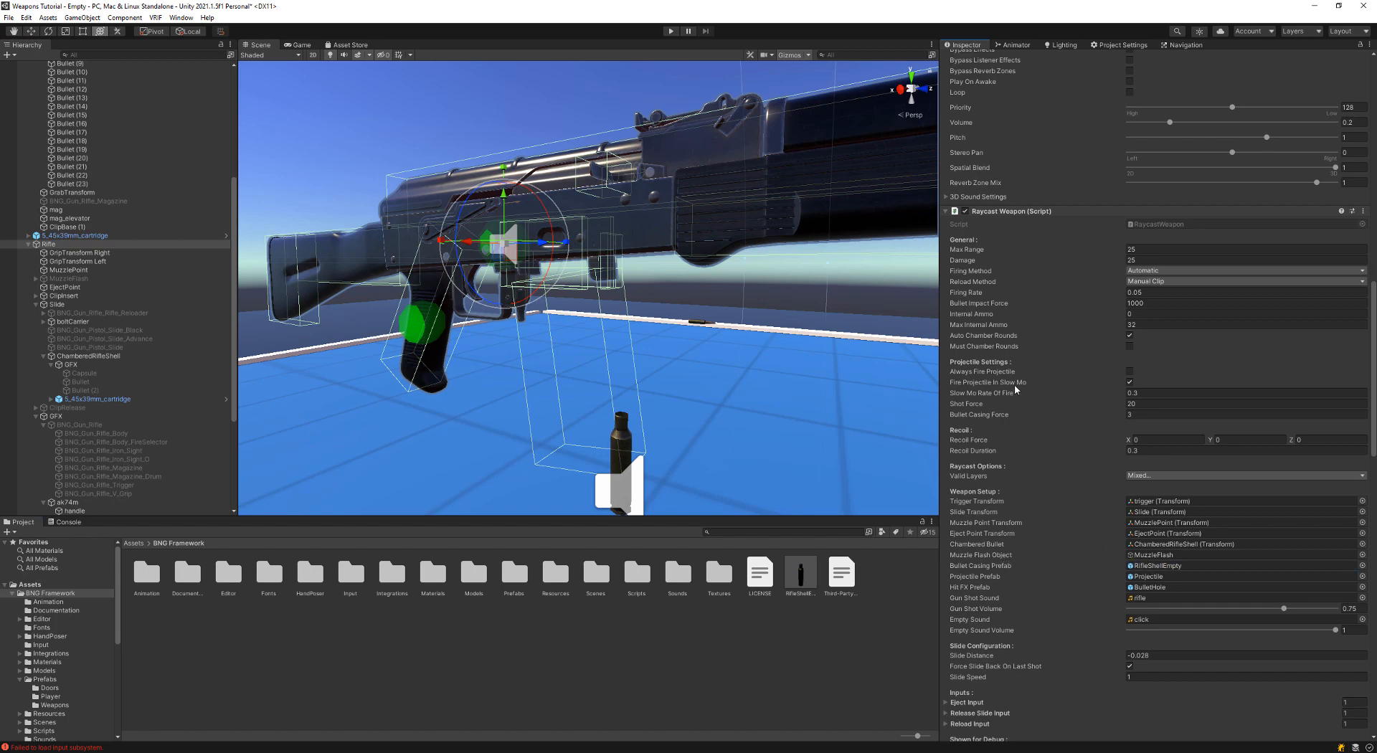
Step: Review the general settings of the Rifle's Raycast Weapon script, including the Firing Method options, Reload Method options and Firing Rate
{"action": "mouse_move", "coordinate": [1015, 385]}
{"action": "mouse_move", "coordinate": [986, 271]}
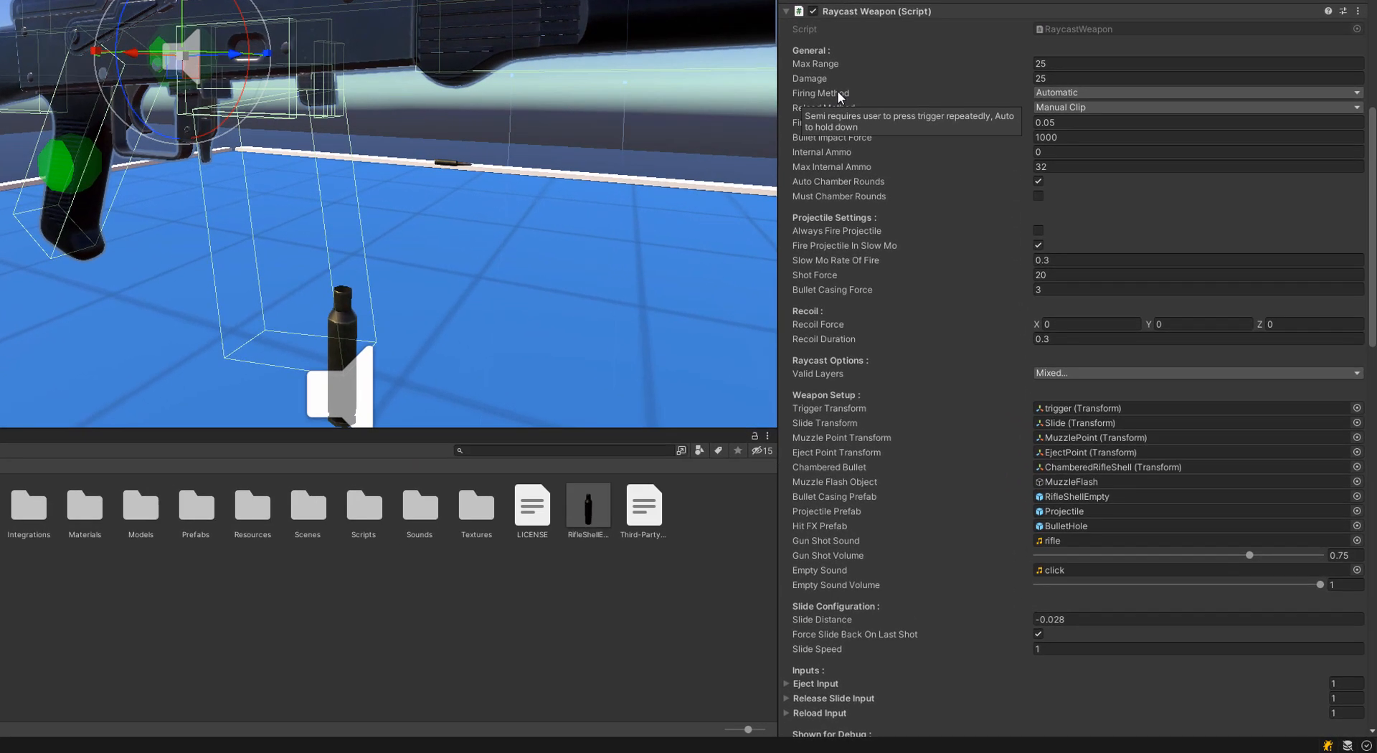
{"action": "left_click", "coordinate": [1060, 95]}
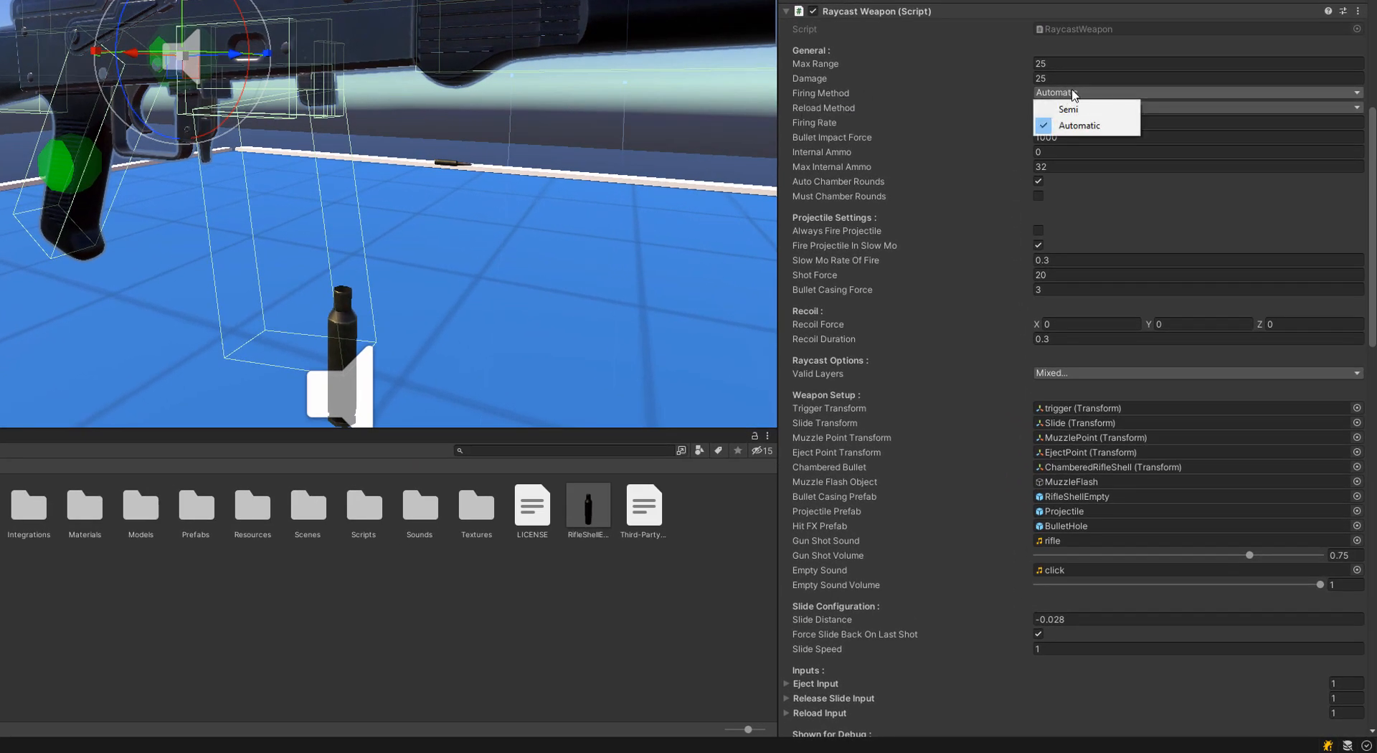
{"action": "left_click", "coordinate": [826, 96]}
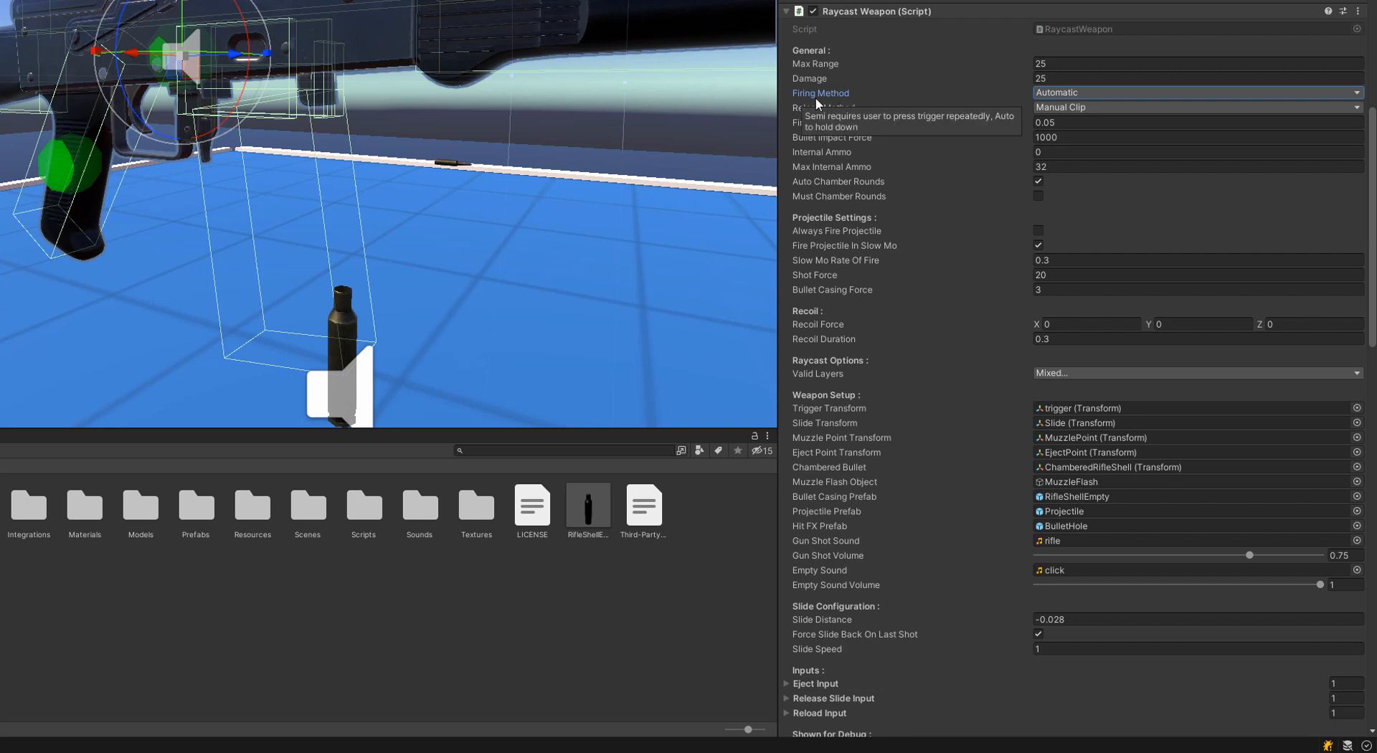
{"action": "left_click", "coordinate": [1092, 108]}
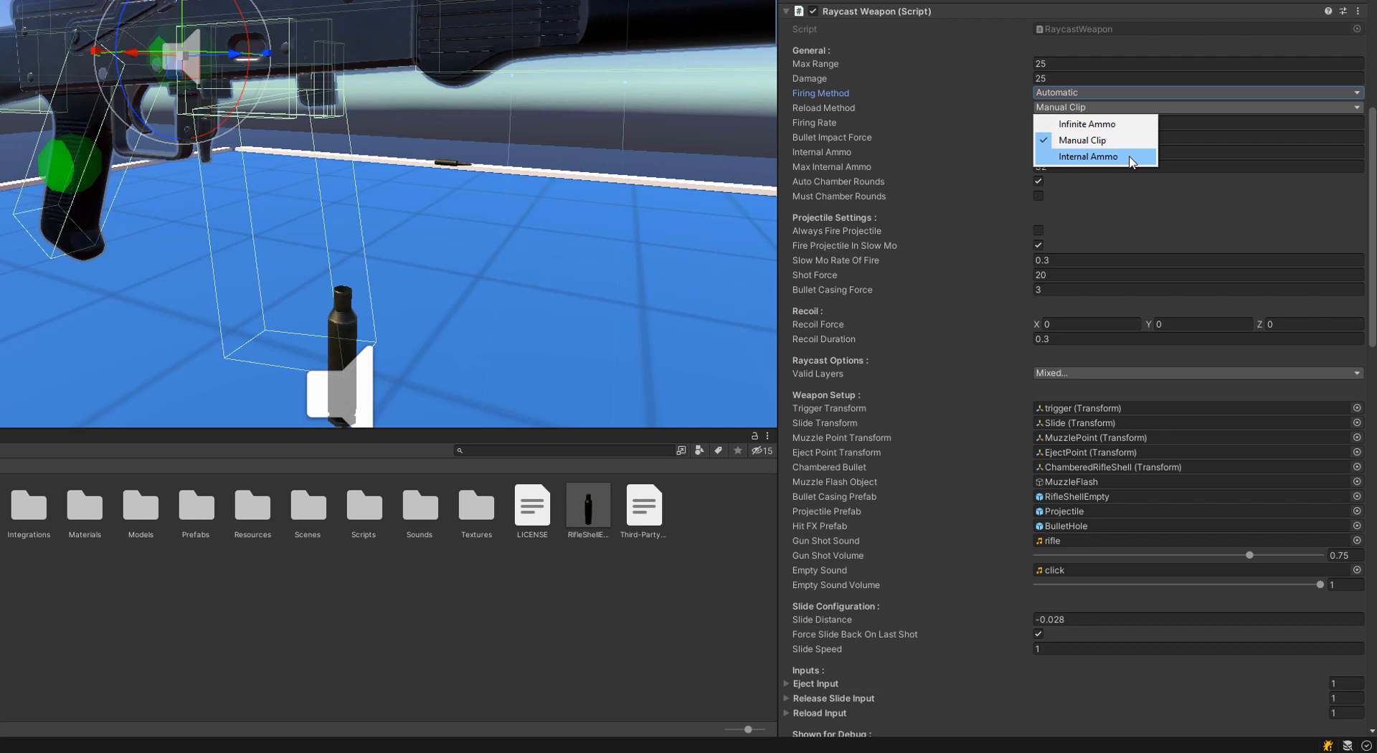
{"action": "left_click", "coordinate": [827, 119]}
{"action": "left_click", "coordinate": [829, 120]}
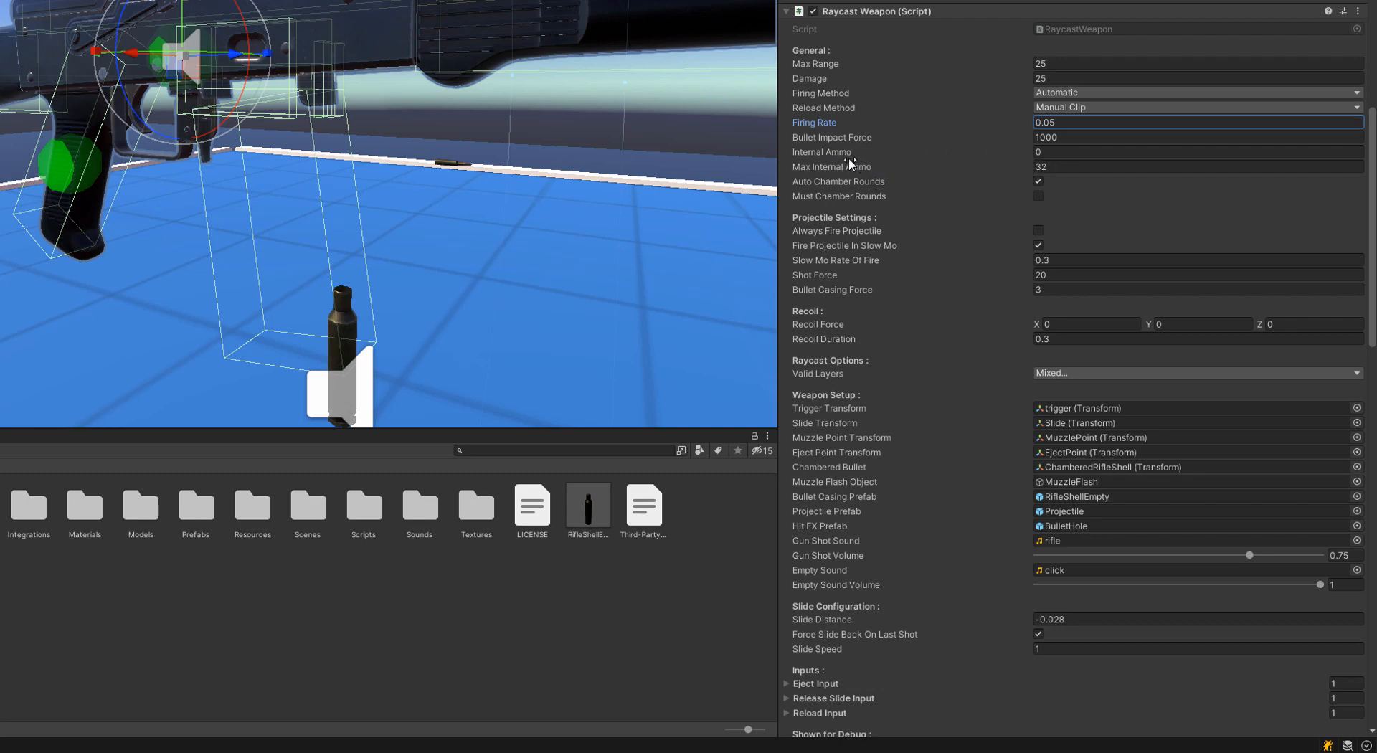
{"action": "mouse_move", "coordinate": [835, 165]}
{"action": "left_mouse_down"}
{"action": "mouse_move", "coordinate": [846, 160]}
{"action": "mouse_move", "coordinate": [833, 162]}
{"action": "left_mouse_up"}
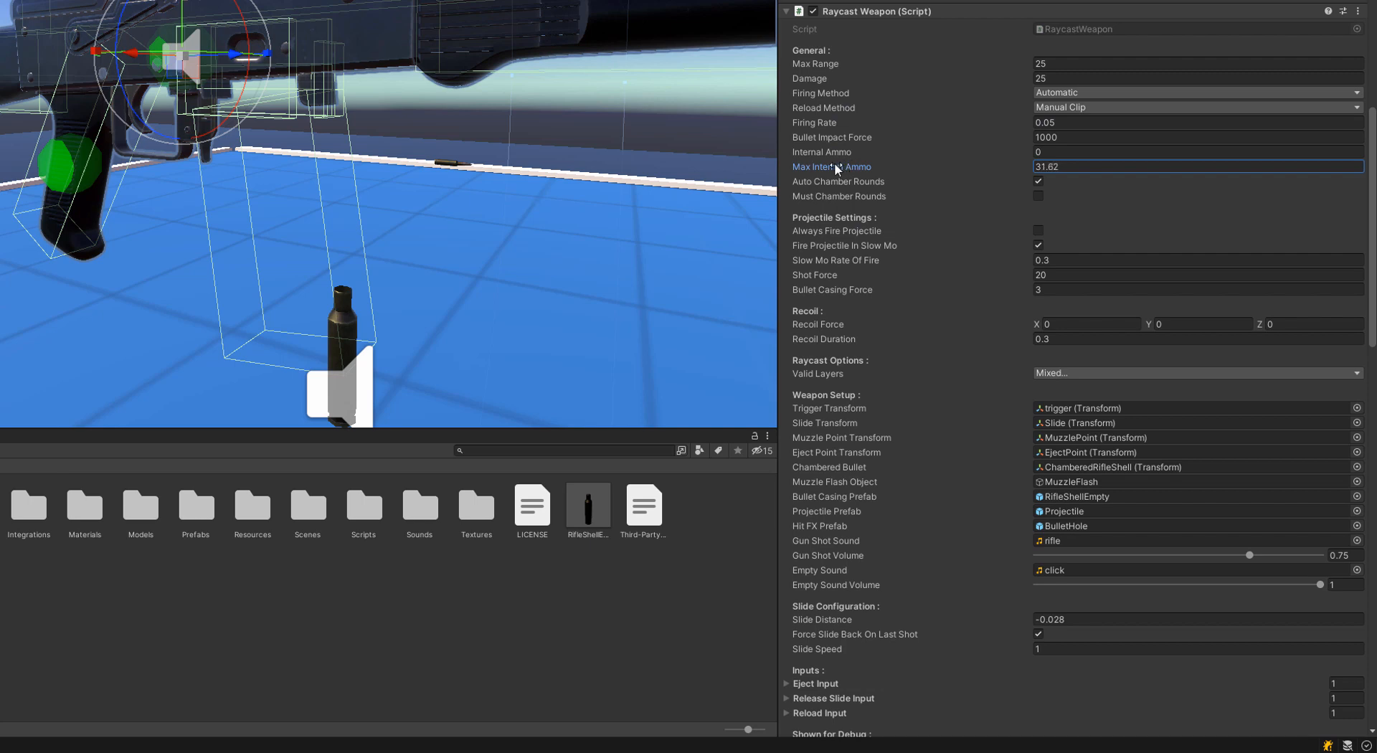
{"action": "key", "text": "ctrl+z"}
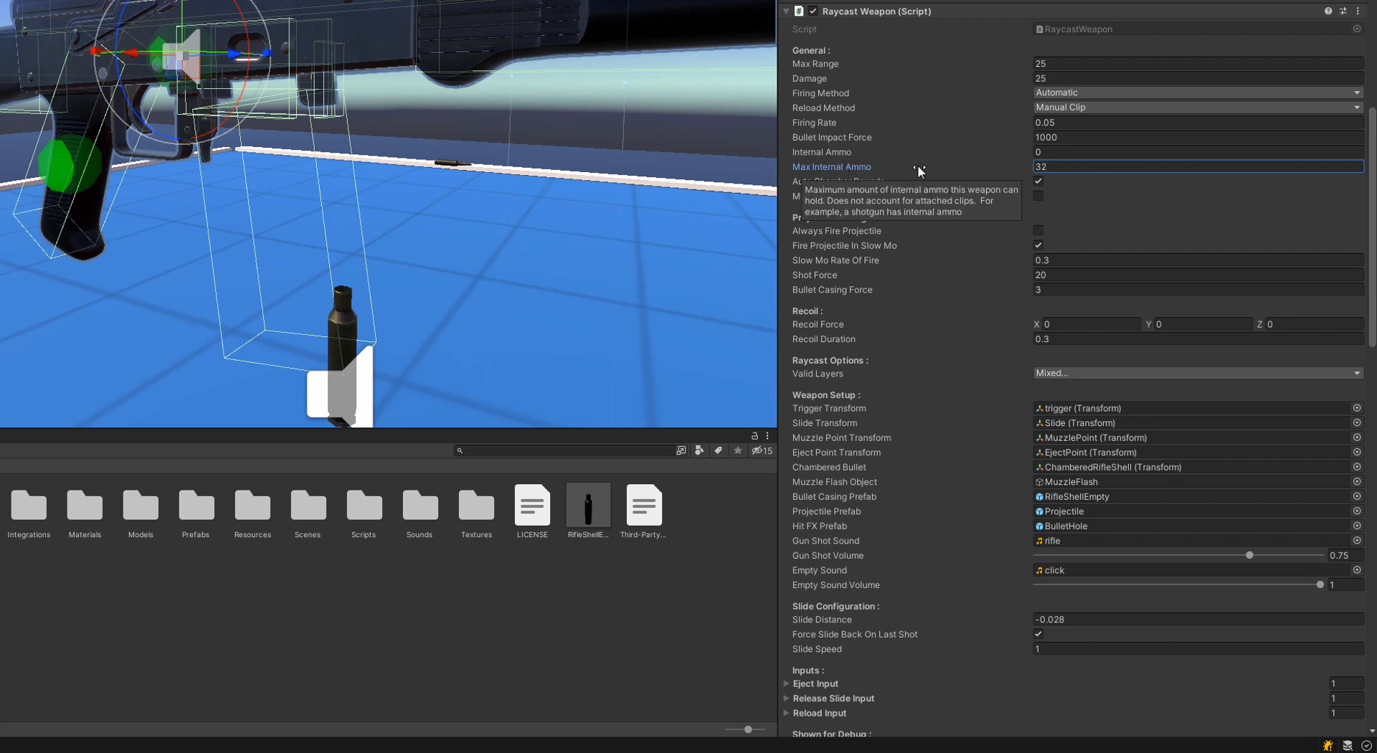
{"action": "left_click_drag", "start_coordinate": [876, 167], "coordinate": [898, 167]}
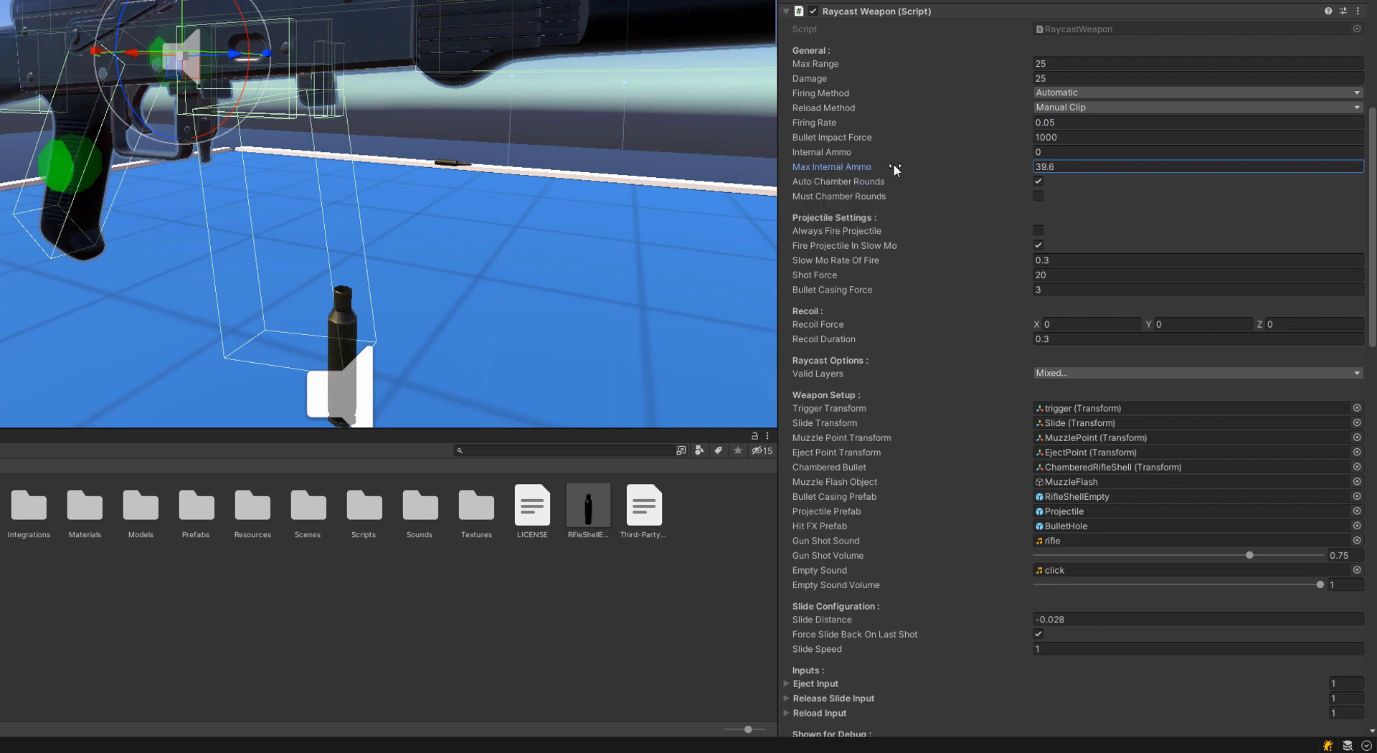
{"action": "key", "text": "ctrl+z"}
Step: Examine the Rifle's ammo, projectile and recoil settings, plus the Grab Physics options of its Grabbable script
{"action": "mouse_move", "coordinate": [854, 171]}
{"action": "mouse_move", "coordinate": [880, 231]}
{"action": "mouse_move", "coordinate": [839, 278]}
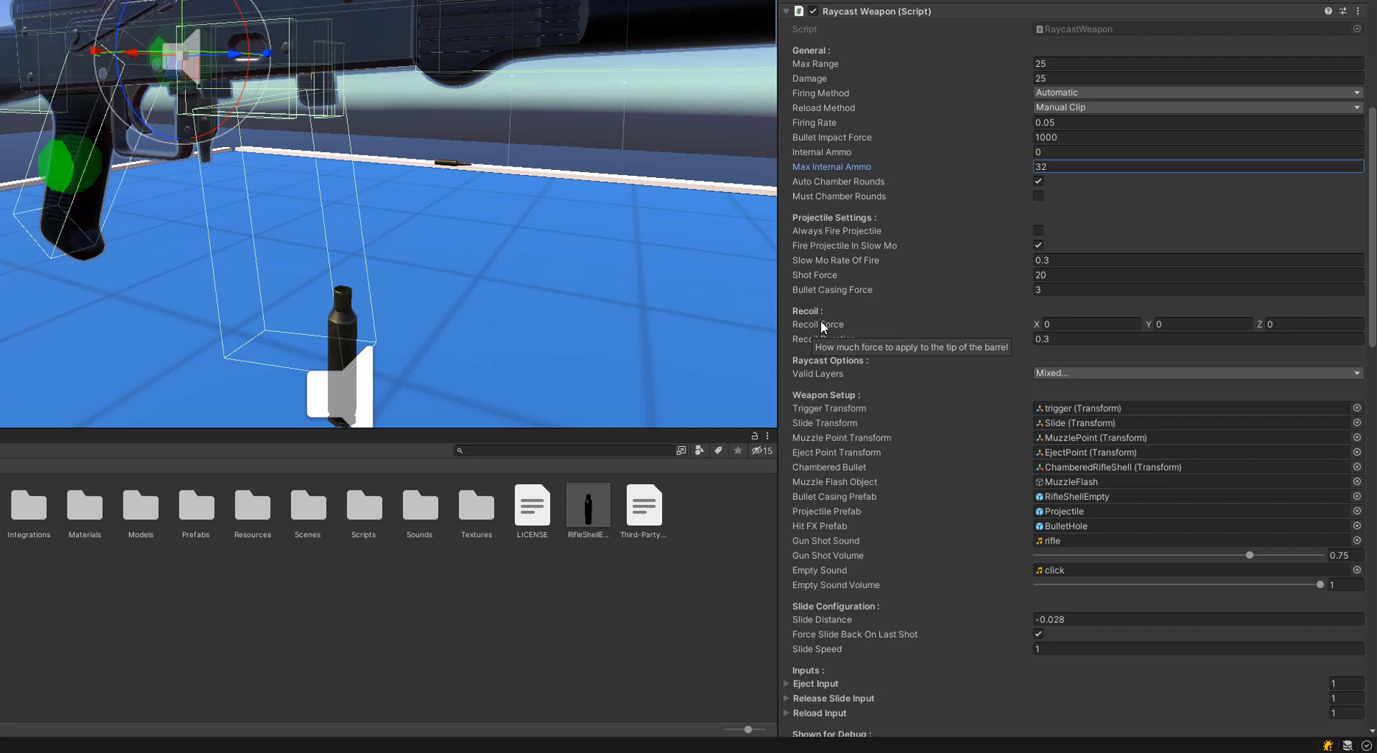
{"action": "scroll", "coordinate": [821, 323], "scroll_direction": "up", "scroll_amount": 15}
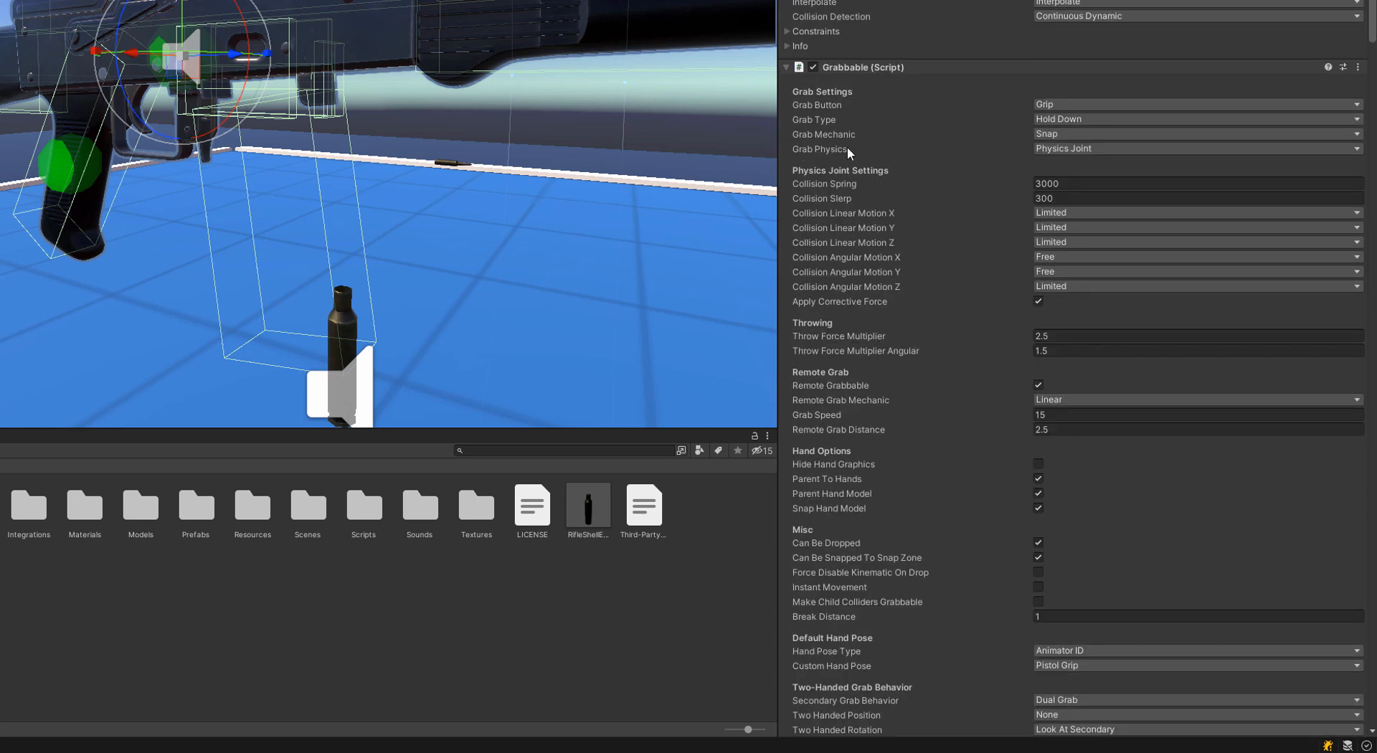
{"action": "left_click", "coordinate": [1040, 151]}
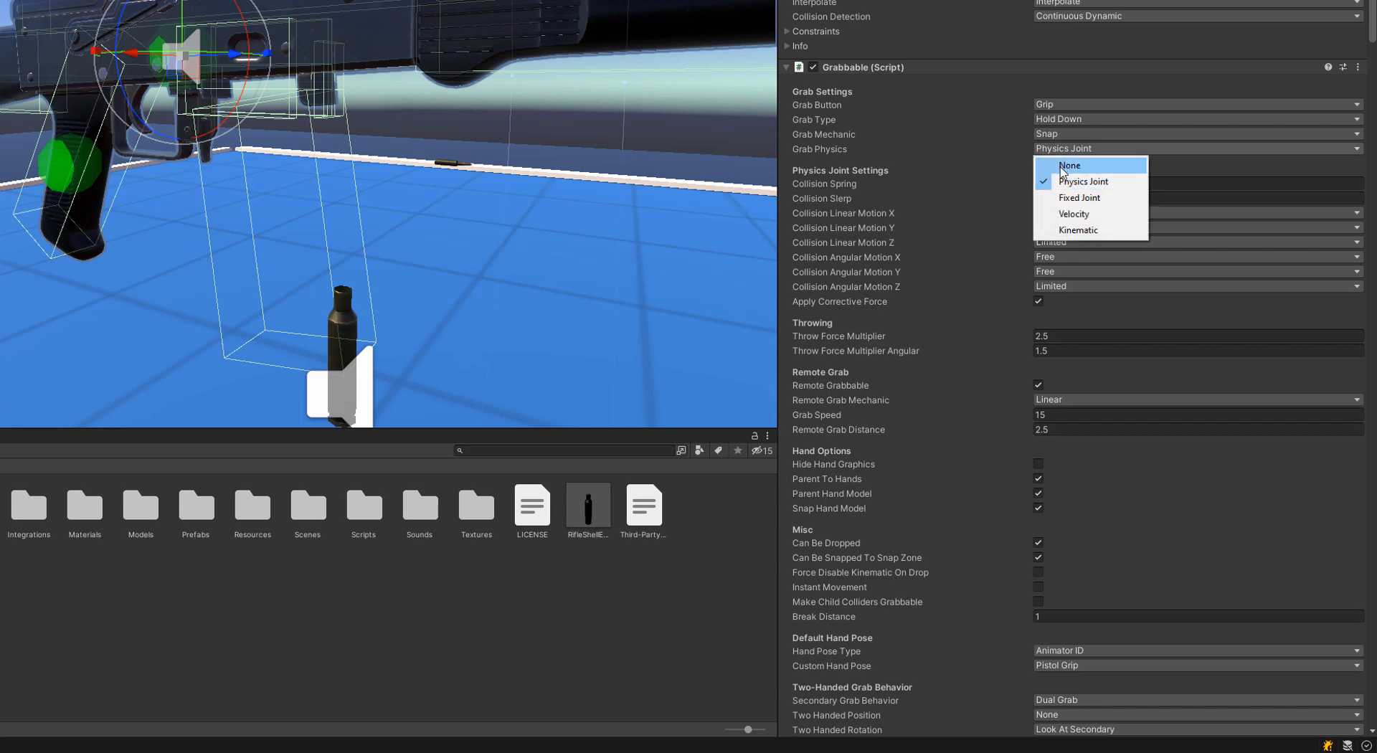
{"action": "left_click", "coordinate": [830, 152]}
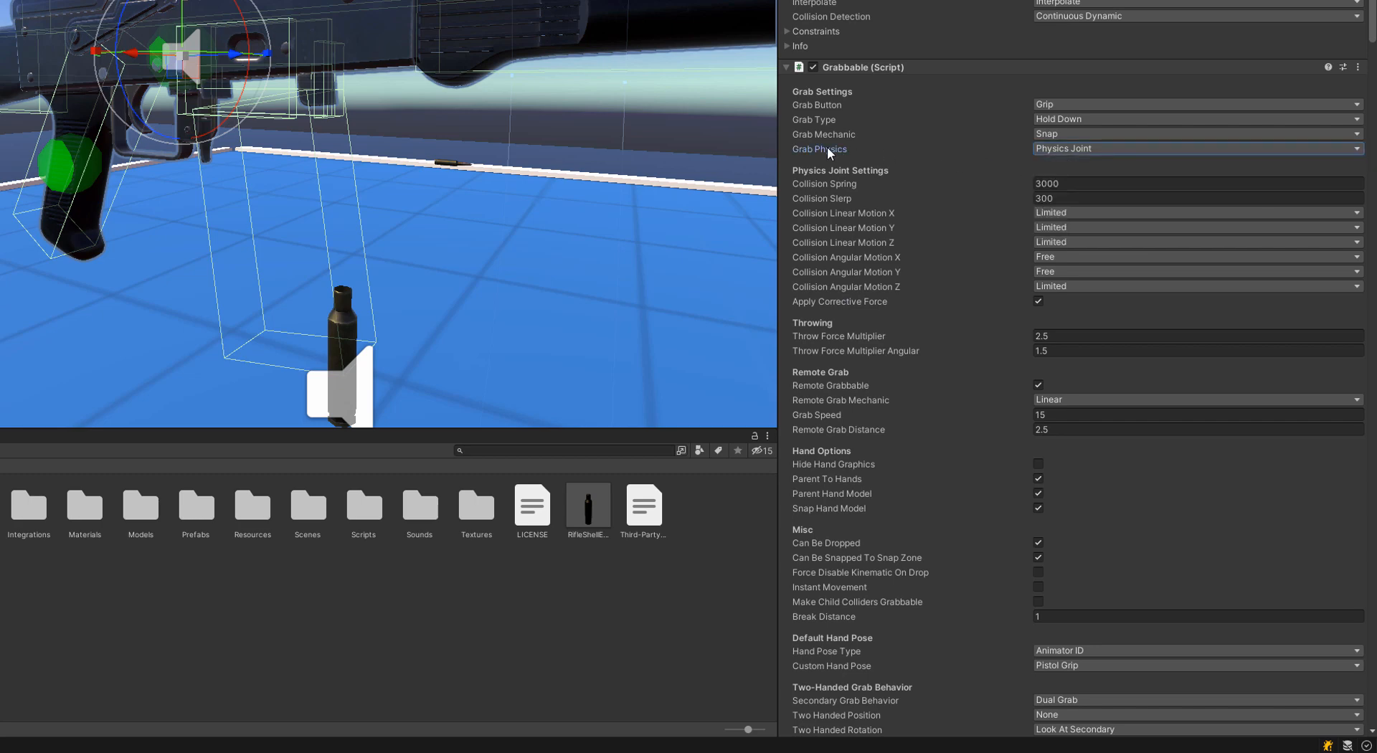
Step: View the whole rifle in the scene and examine the Valid Layers options in its Raycast Weapon script
{"action": "middle_click_drag", "start_coordinate": [373, 75], "coordinate": [319, 86]}
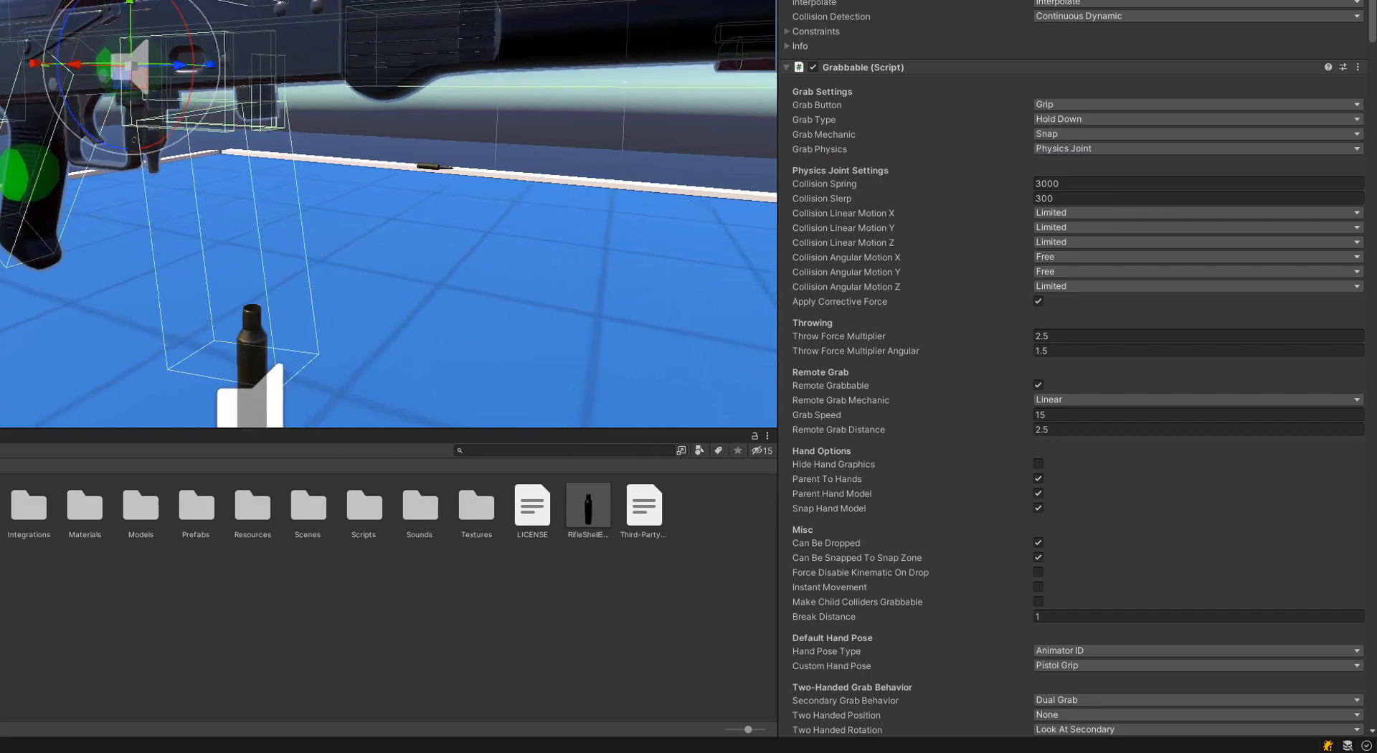
{"action": "middle_click_drag", "start_coordinate": [134, 140], "coordinate": [125, 142]}
{"action": "scroll", "coordinate": [362, 149], "scroll_direction": "down", "scroll_amount": 8}
{"action": "scroll", "coordinate": [438, 148], "scroll_direction": "up", "scroll_amount": 3}
{"action": "right_click_drag", "start_coordinate": [438, 149], "coordinate": [497, 106]}
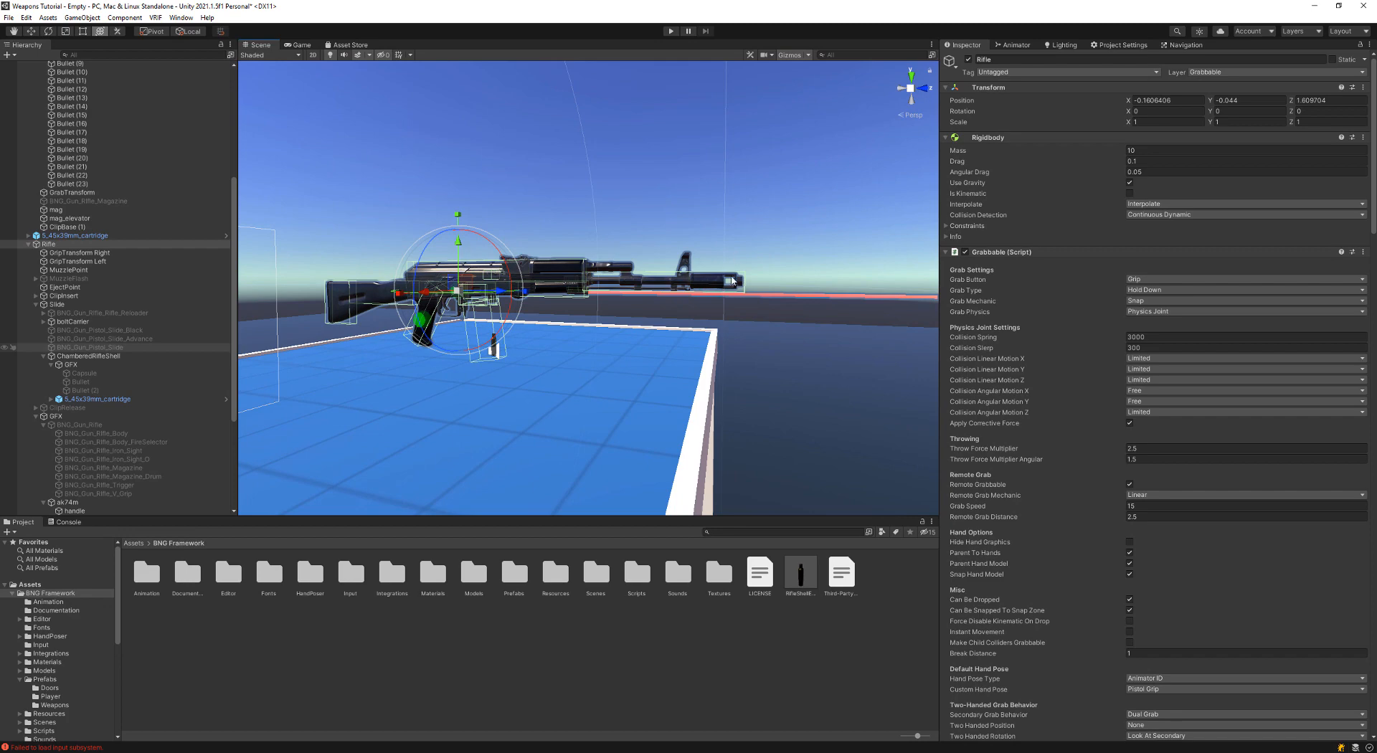
{"action": "scroll", "coordinate": [1013, 415], "scroll_direction": "down", "scroll_amount": 4}
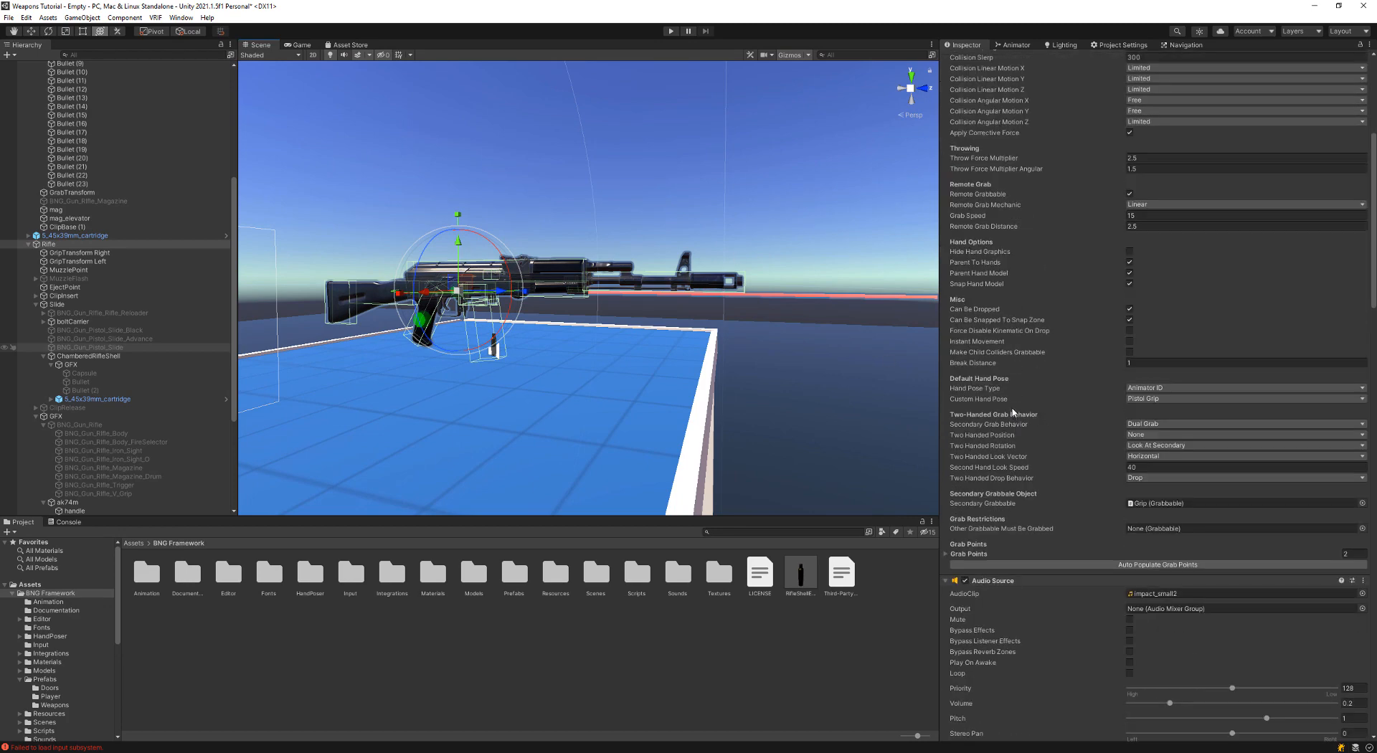
{"action": "scroll", "coordinate": [1013, 412], "scroll_direction": "down", "scroll_amount": 5}
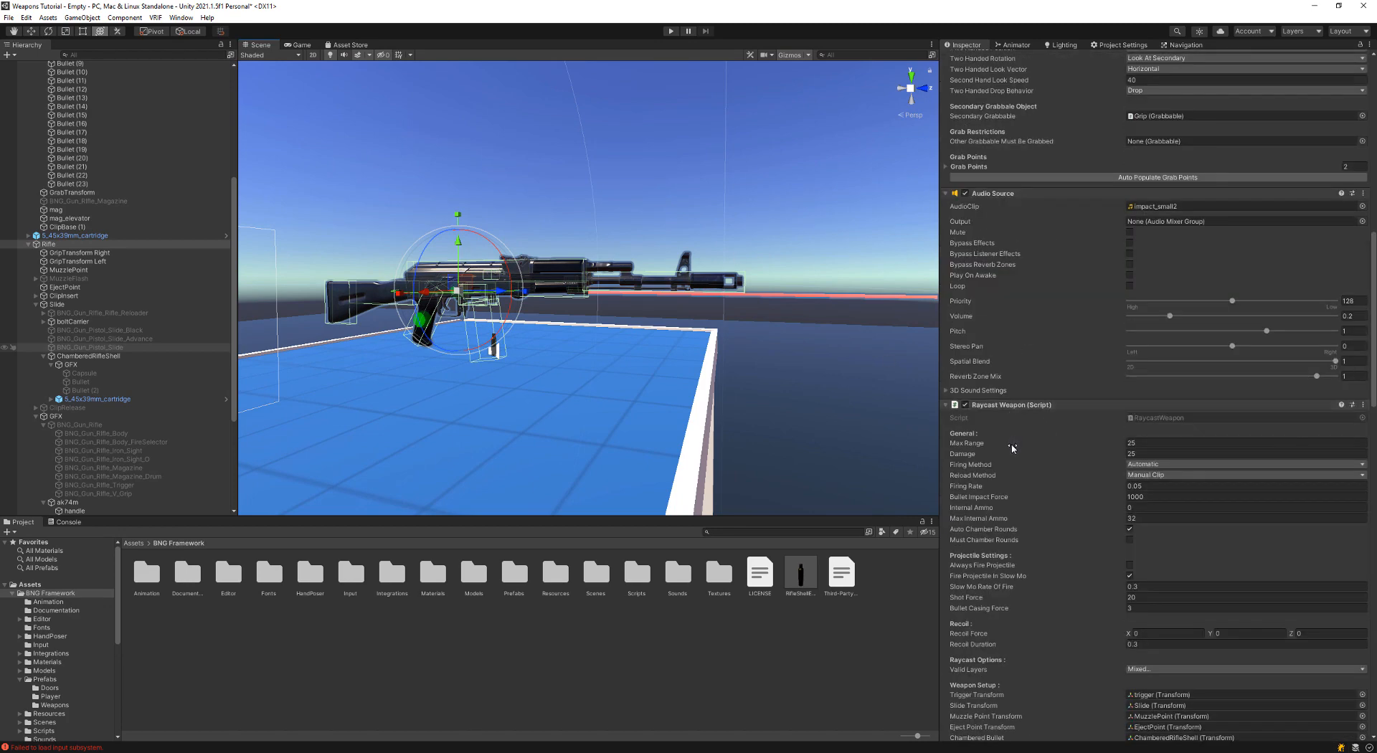
{"action": "scroll", "coordinate": [1014, 448], "scroll_direction": "down", "scroll_amount": 3}
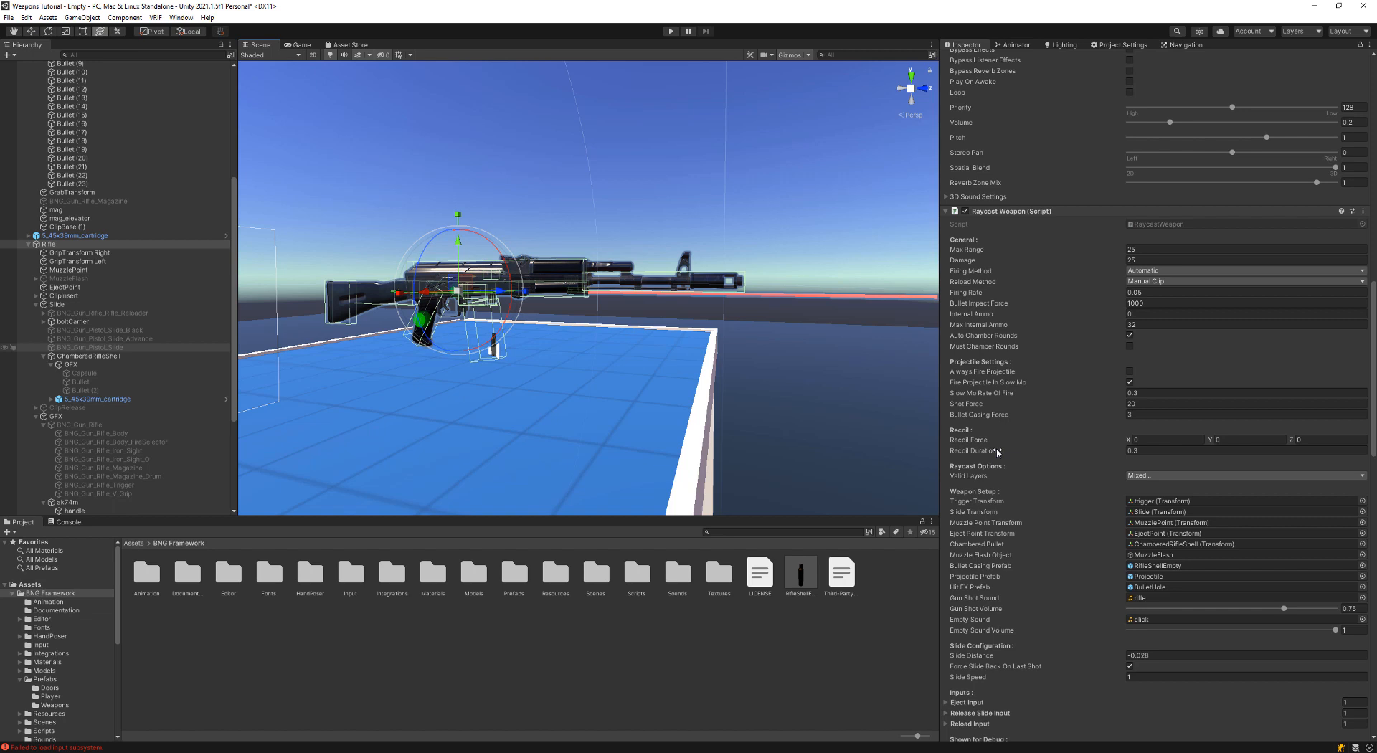
{"action": "left_click", "coordinate": [1182, 476]}
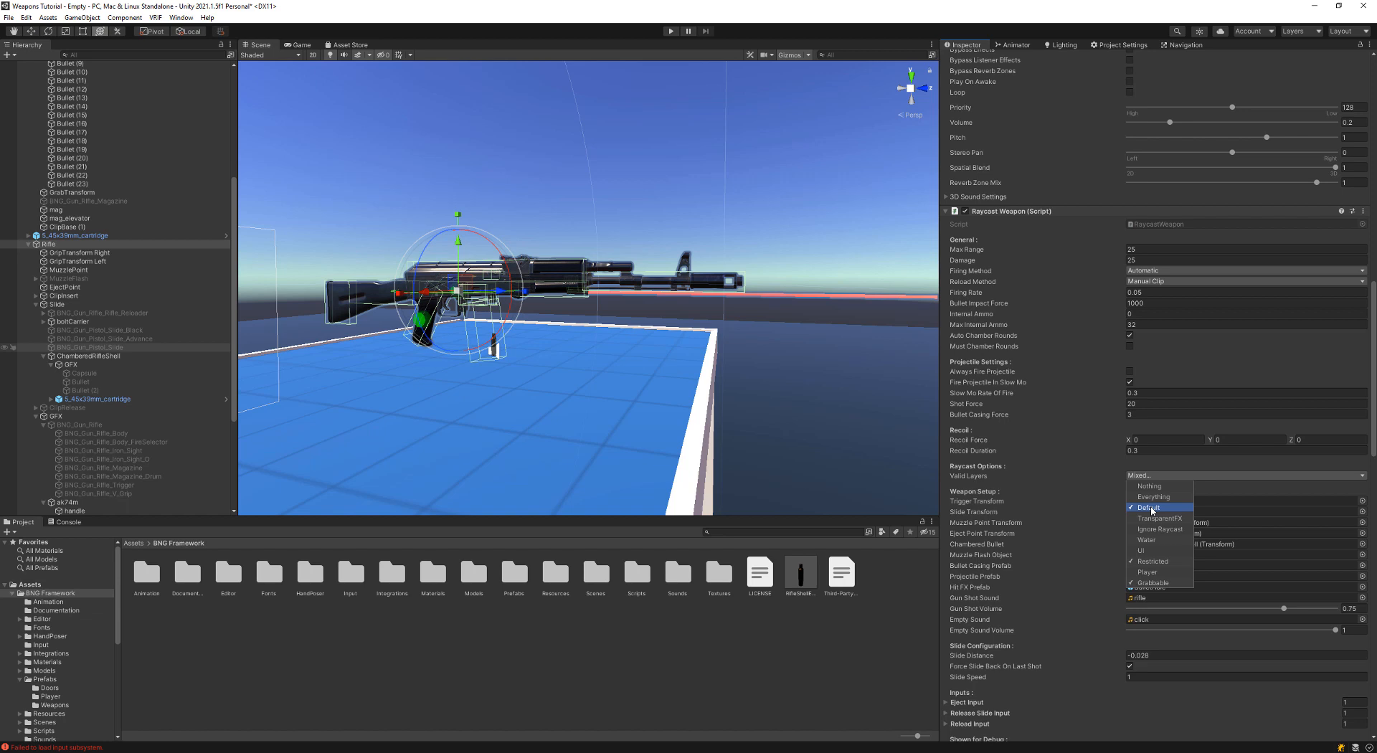
{"action": "left_click", "coordinate": [994, 493]}
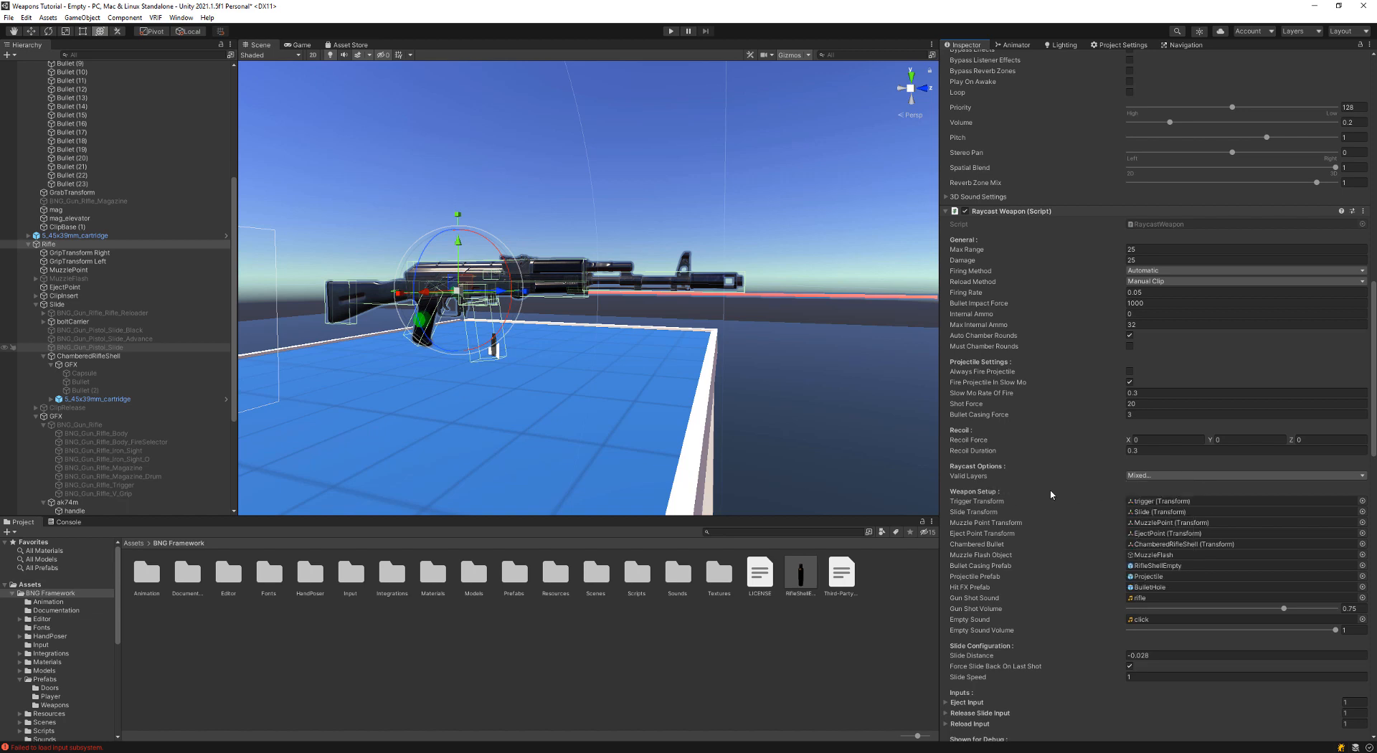
Step: Review the Weapon Setup references and the Slide Configuration settings of the Raycast Weapon script
{"action": "mouse_move", "coordinate": [987, 503]}
{"action": "scroll", "coordinate": [1028, 525], "scroll_direction": "down", "scroll_amount": 3}
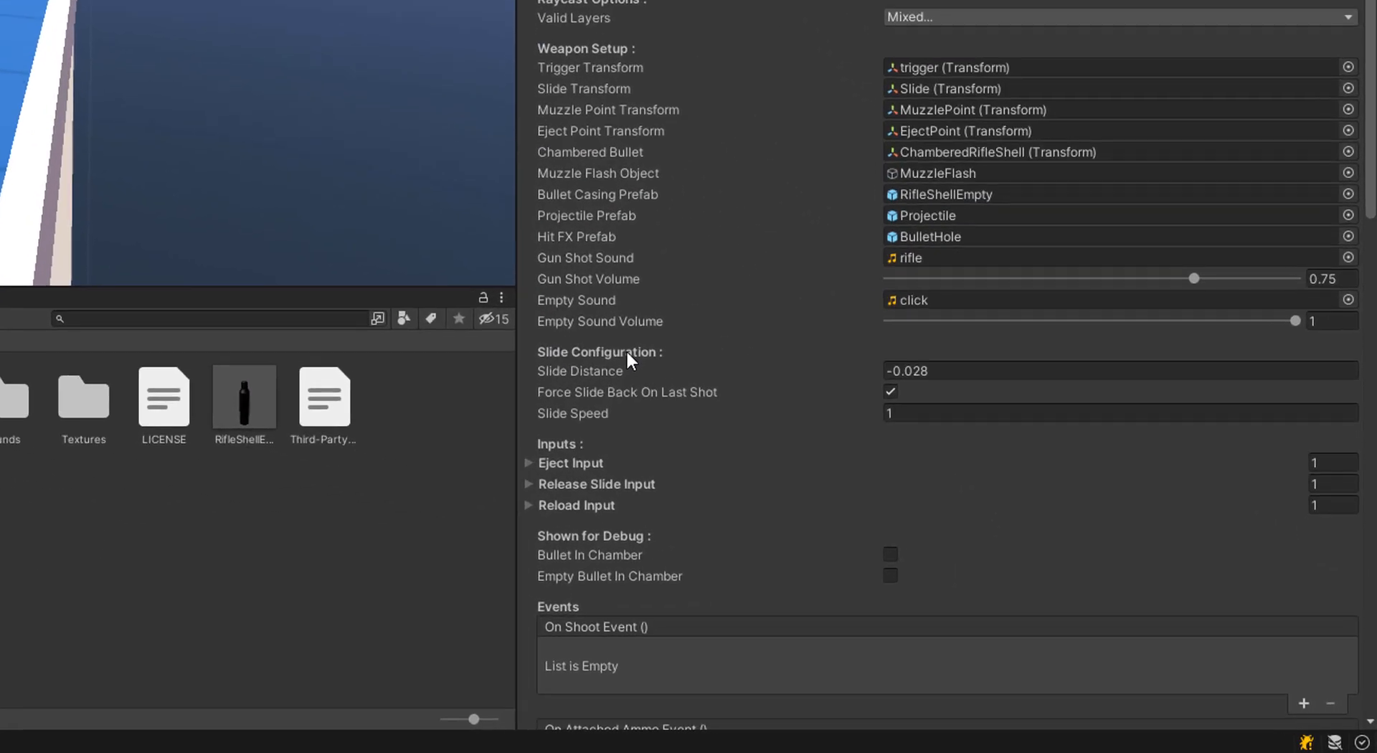
{"action": "mouse_move", "coordinate": [618, 372]}
{"action": "mouse_move", "coordinate": [703, 400]}
Step: Inspect the controller buttons assigned to Eject Input and Reload Input, including the available Reload Input choices
{"action": "left_click", "coordinate": [527, 463]}
{"action": "scroll", "coordinate": [726, 368], "scroll_direction": "down", "scroll_amount": 10}
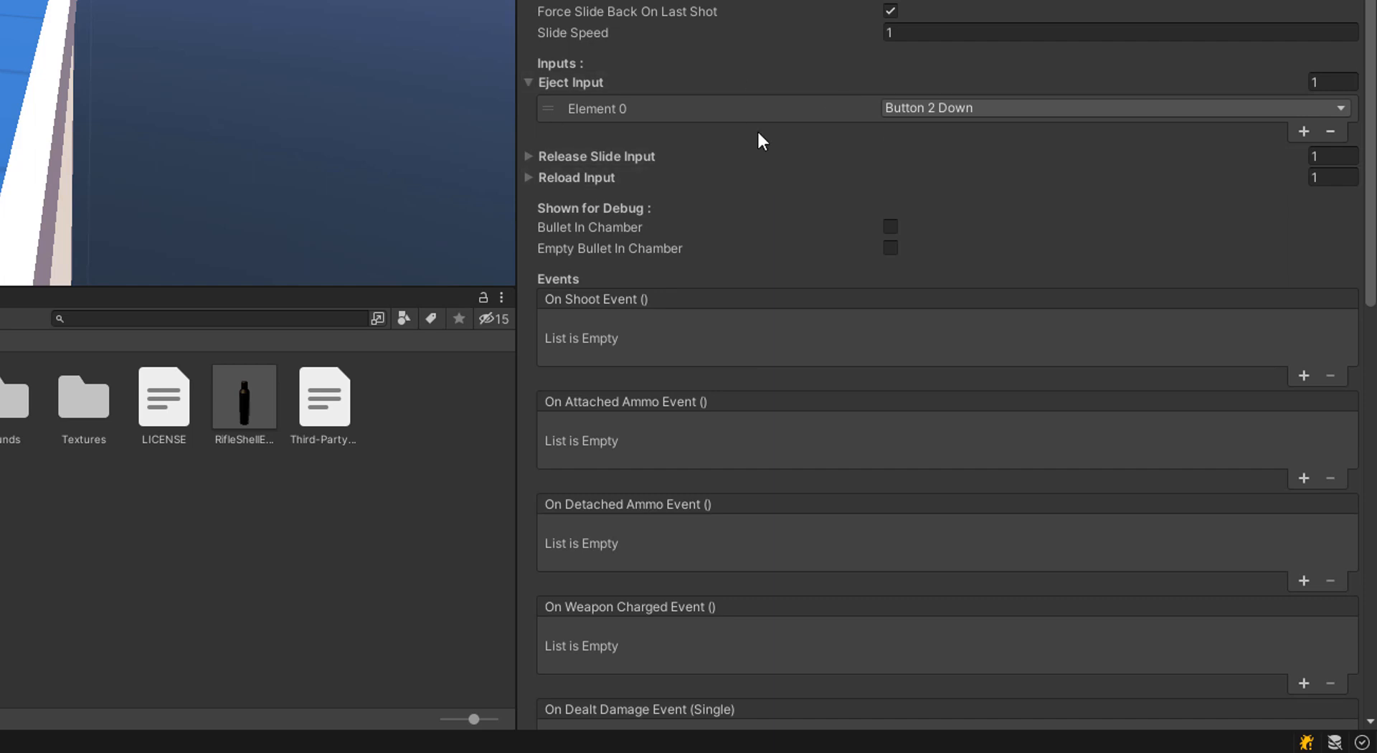
{"action": "left_click", "coordinate": [528, 178]}
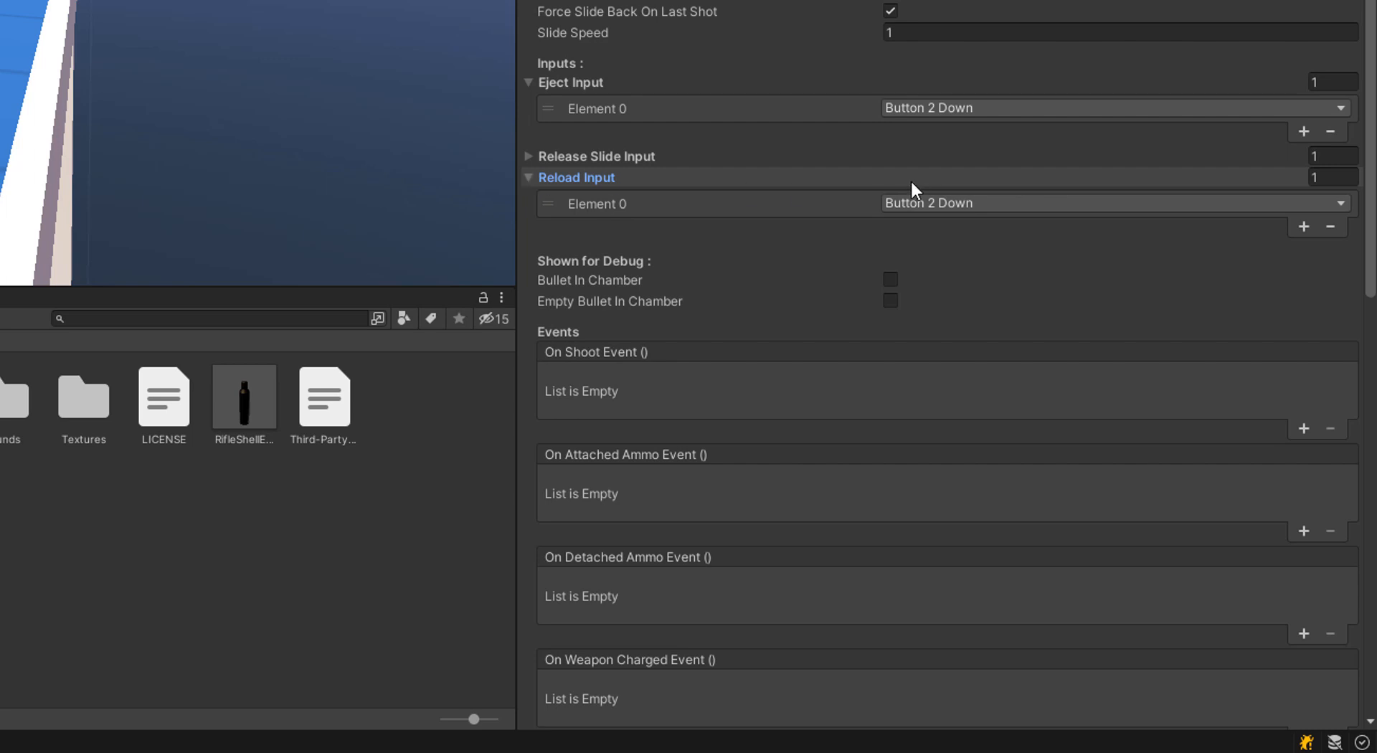
{"action": "left_click", "coordinate": [951, 205]}
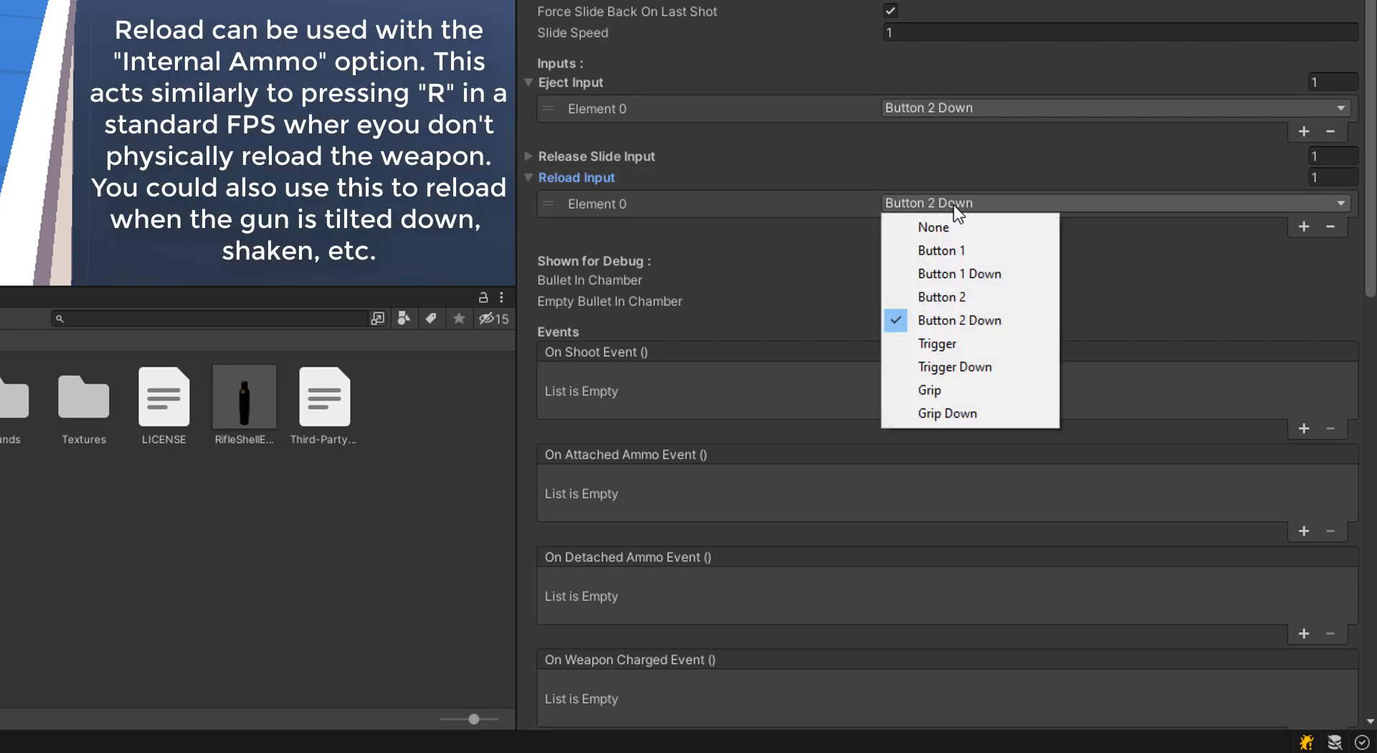
{"action": "left_click", "coordinate": [528, 178]}
{"action": "left_click", "coordinate": [528, 178]}
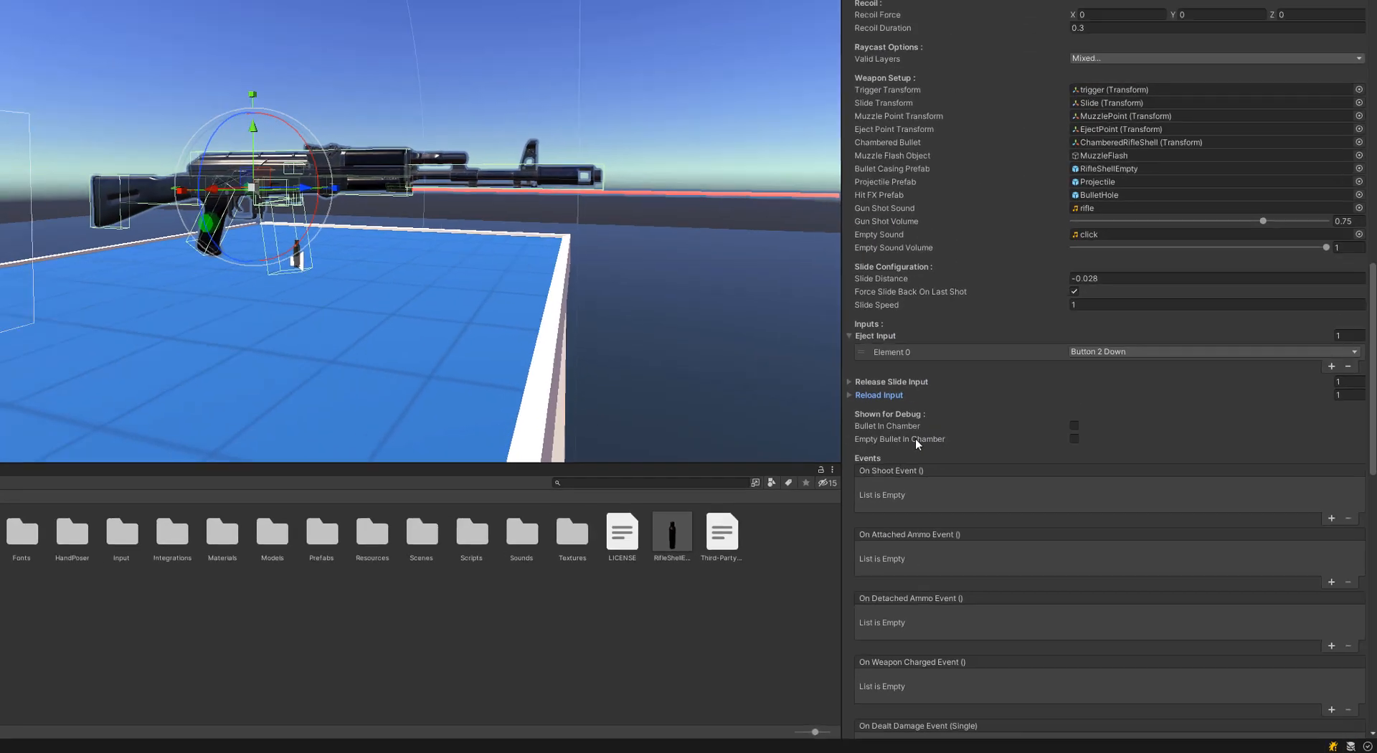
Step: Review the Raycast Weapon events and the Grabbable Haptics and Grabbable Ring Helper settings on the Rifle
{"action": "scroll", "coordinate": [1063, 497], "scroll_direction": "down", "scroll_amount": 5}
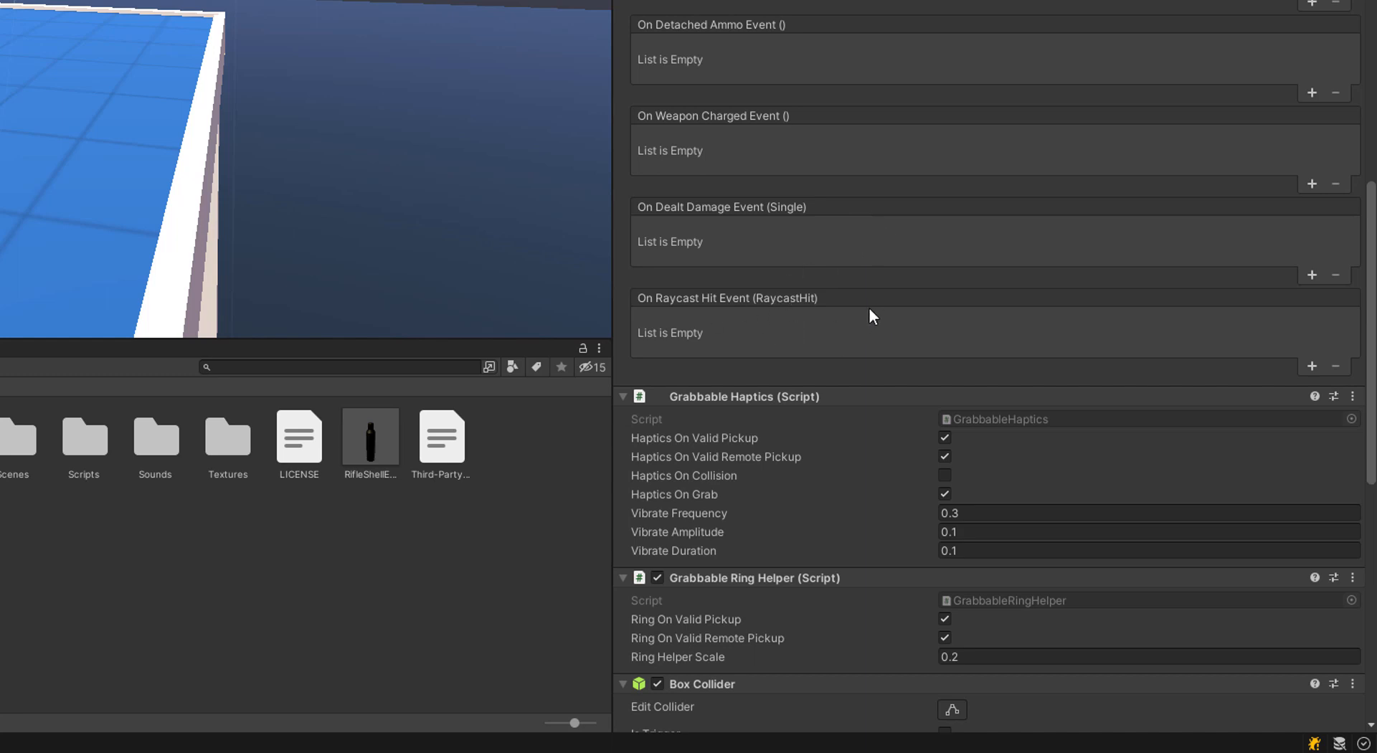
{"action": "scroll", "coordinate": [784, 191], "scroll_direction": "down", "scroll_amount": 3}
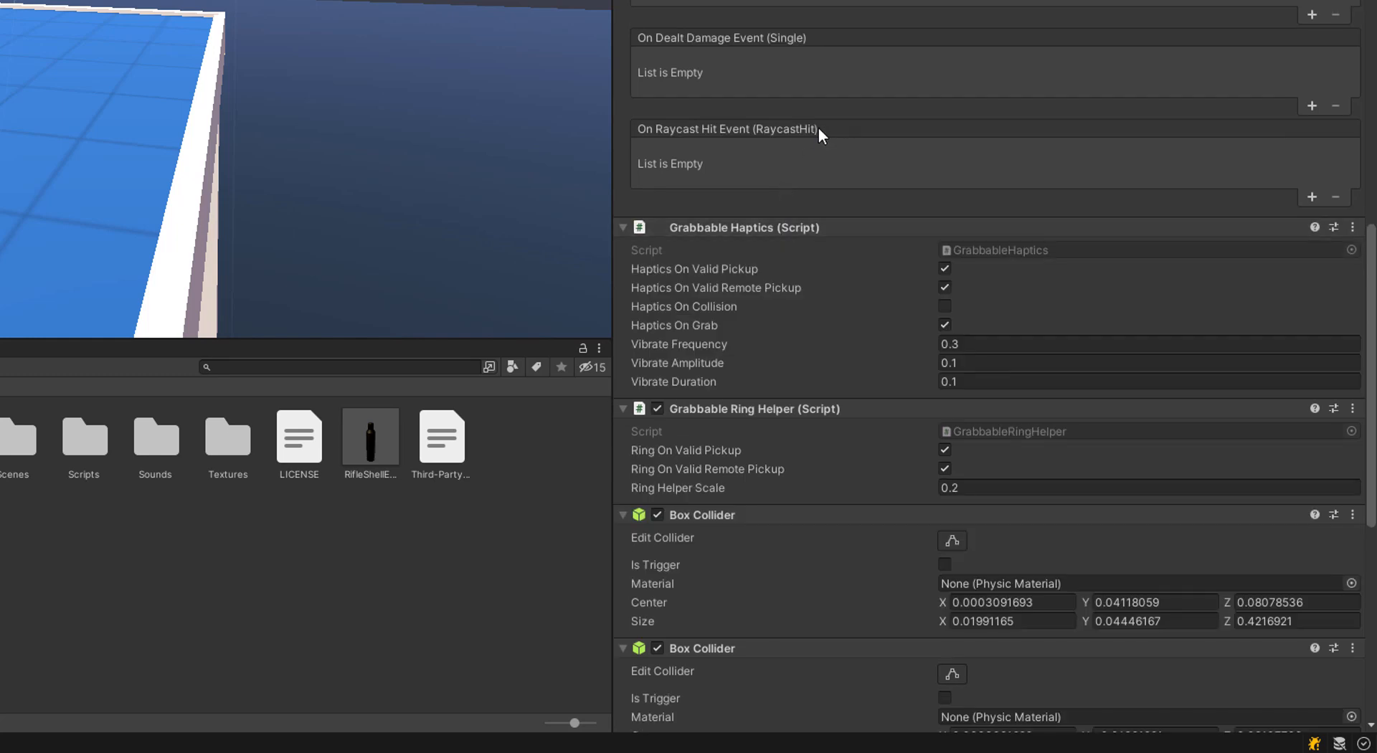